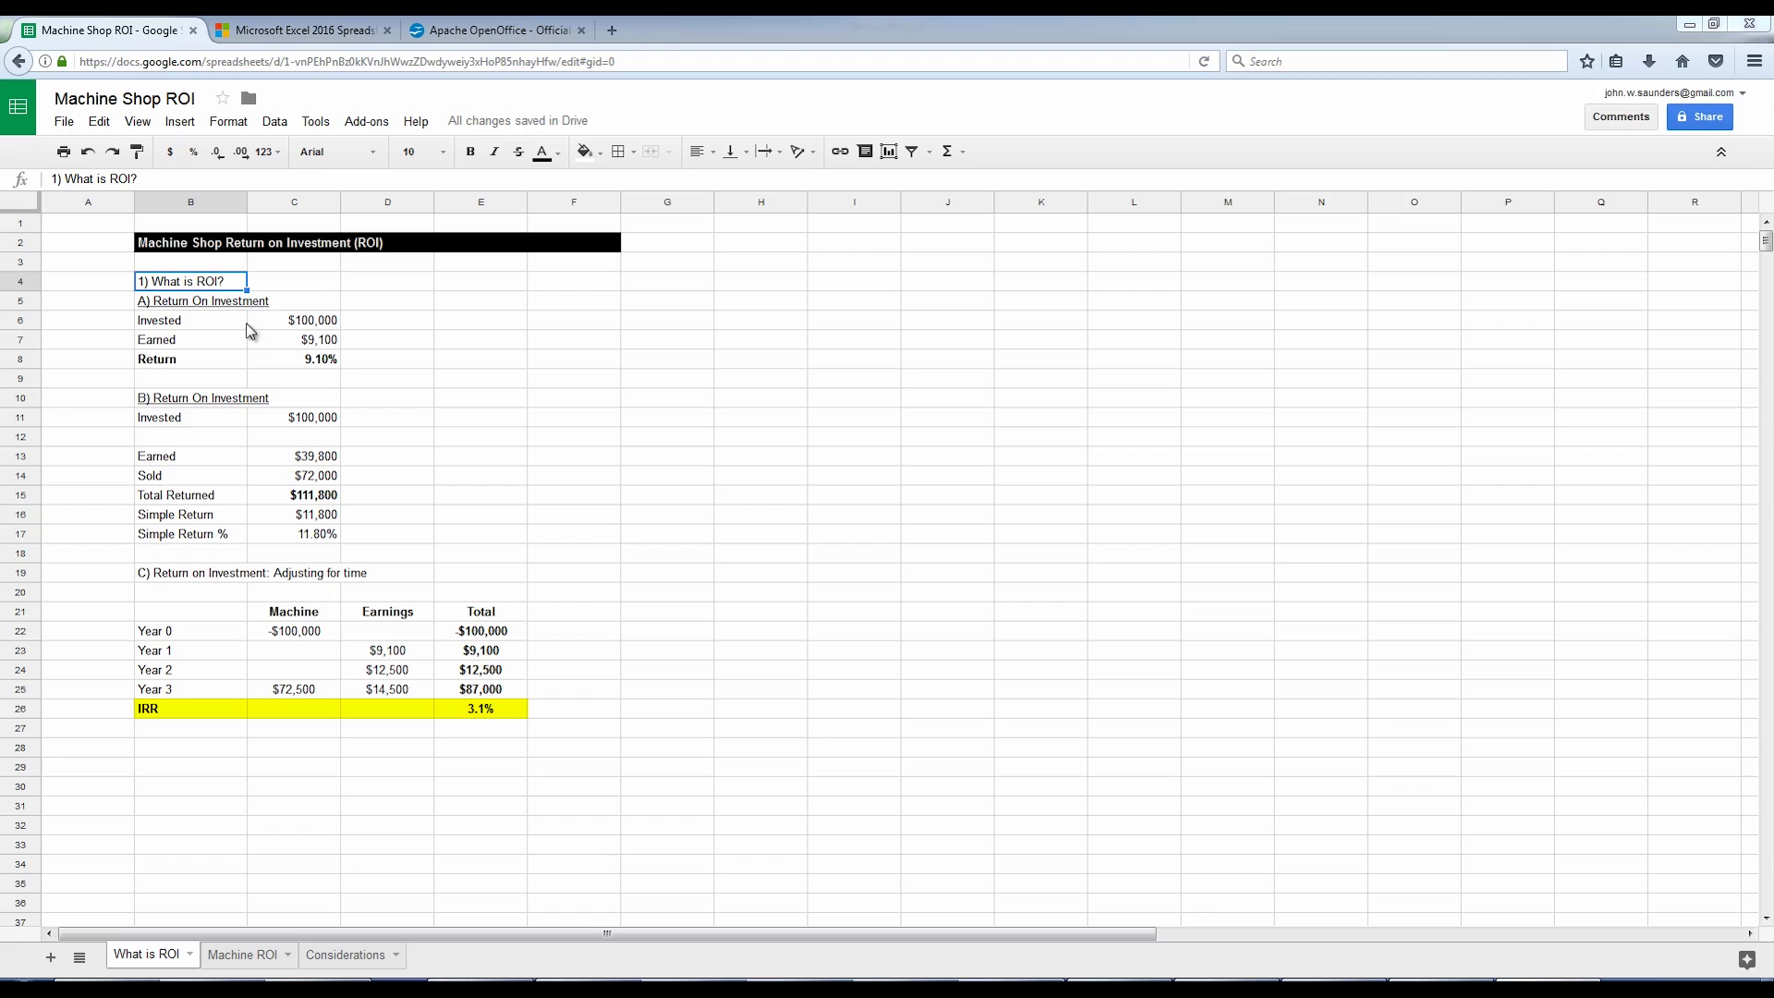
- Enter the formula C7/C6 (Earned ÷ Invested) in Return cell C8, giving 9.10%
click(196, 323)
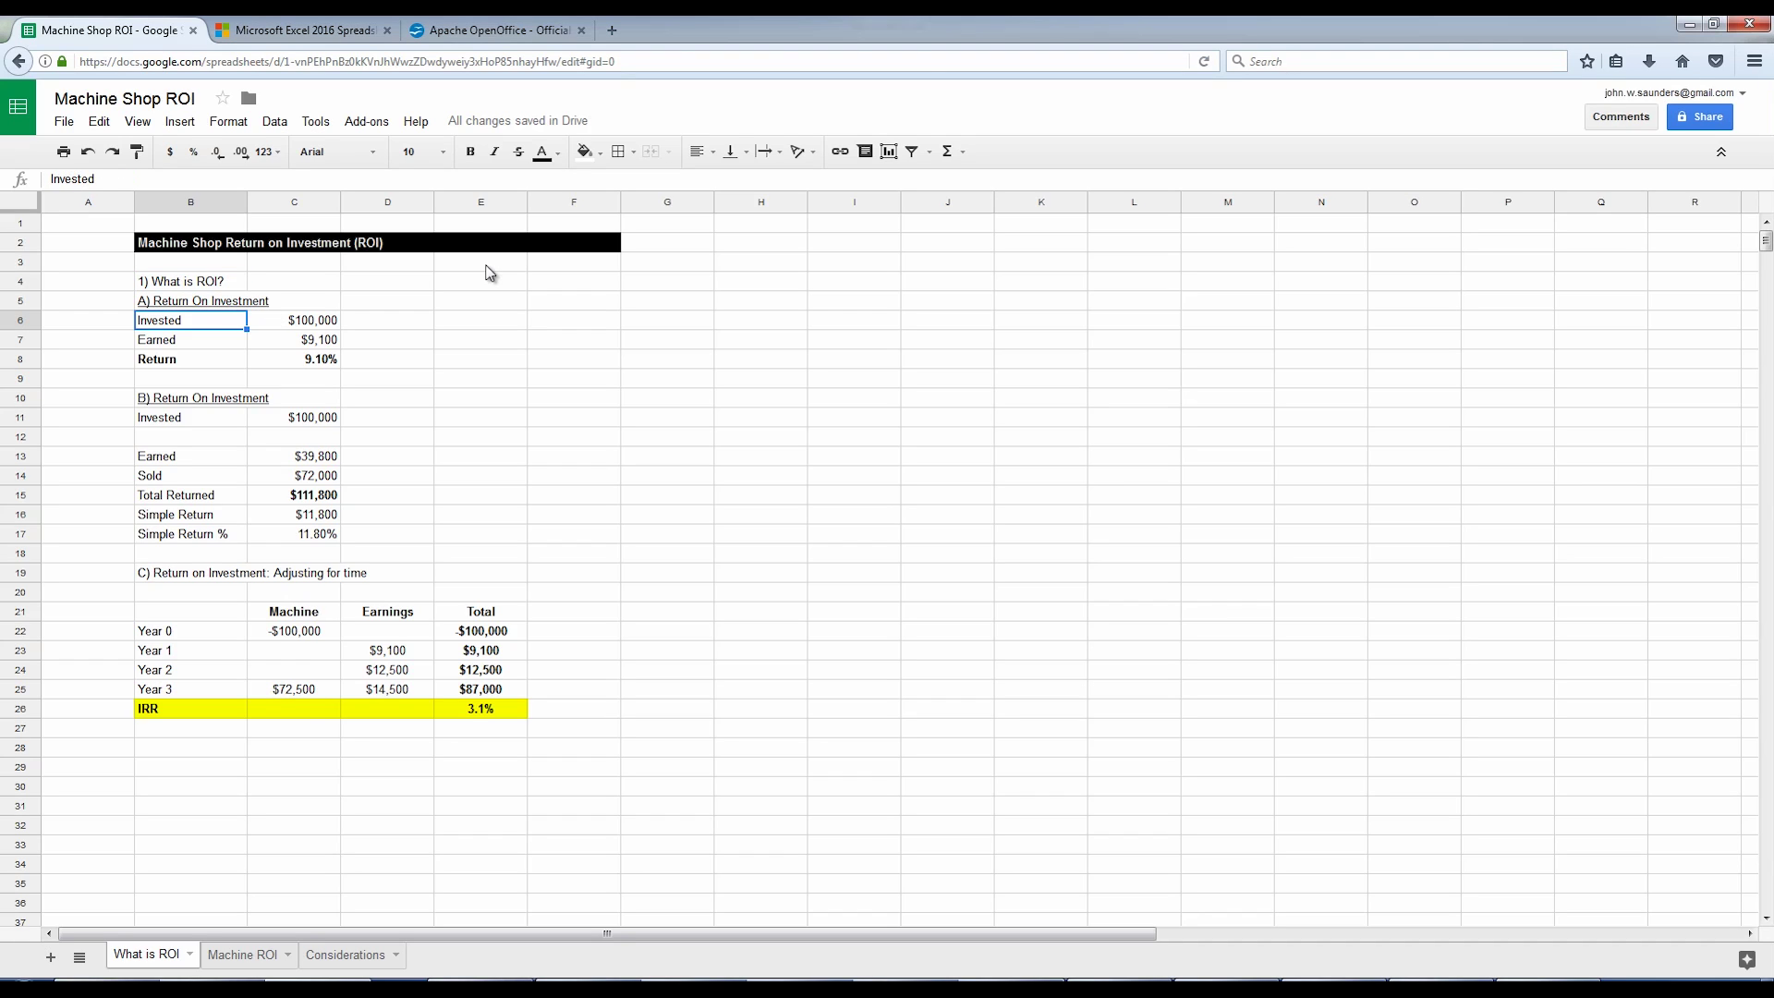
key(Right)
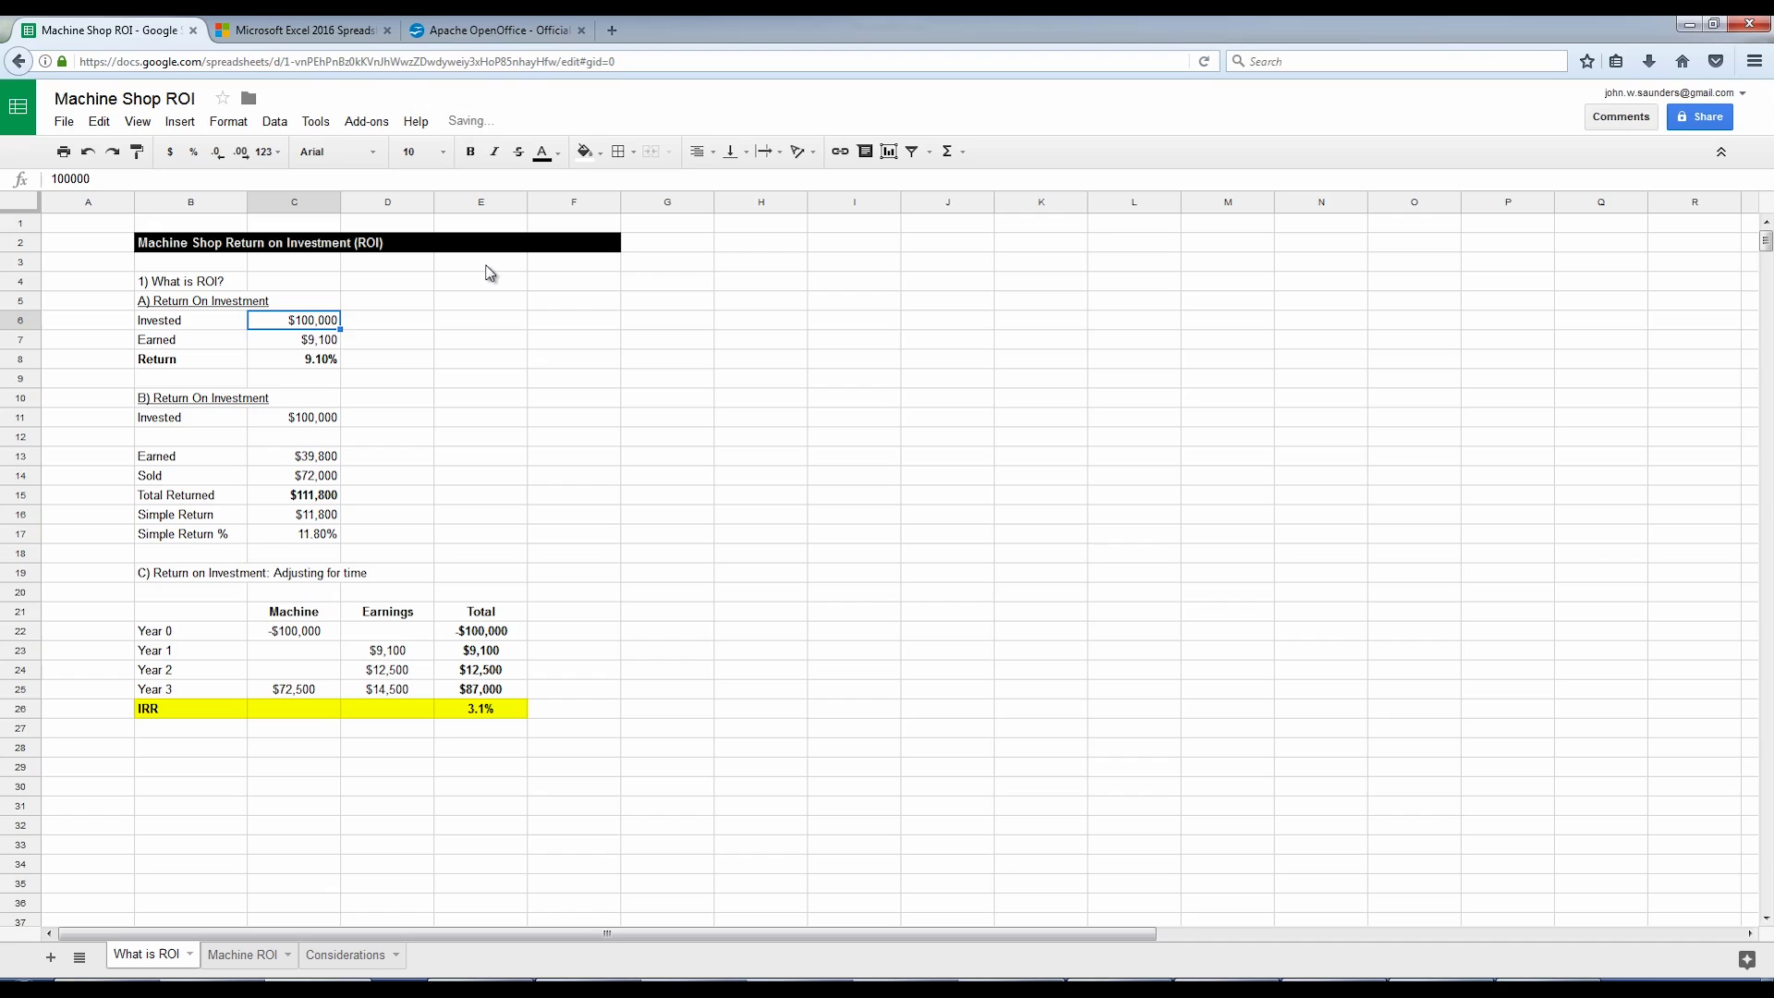
key(Down)
key(Left)
key(Right)
key(ctrl+b)
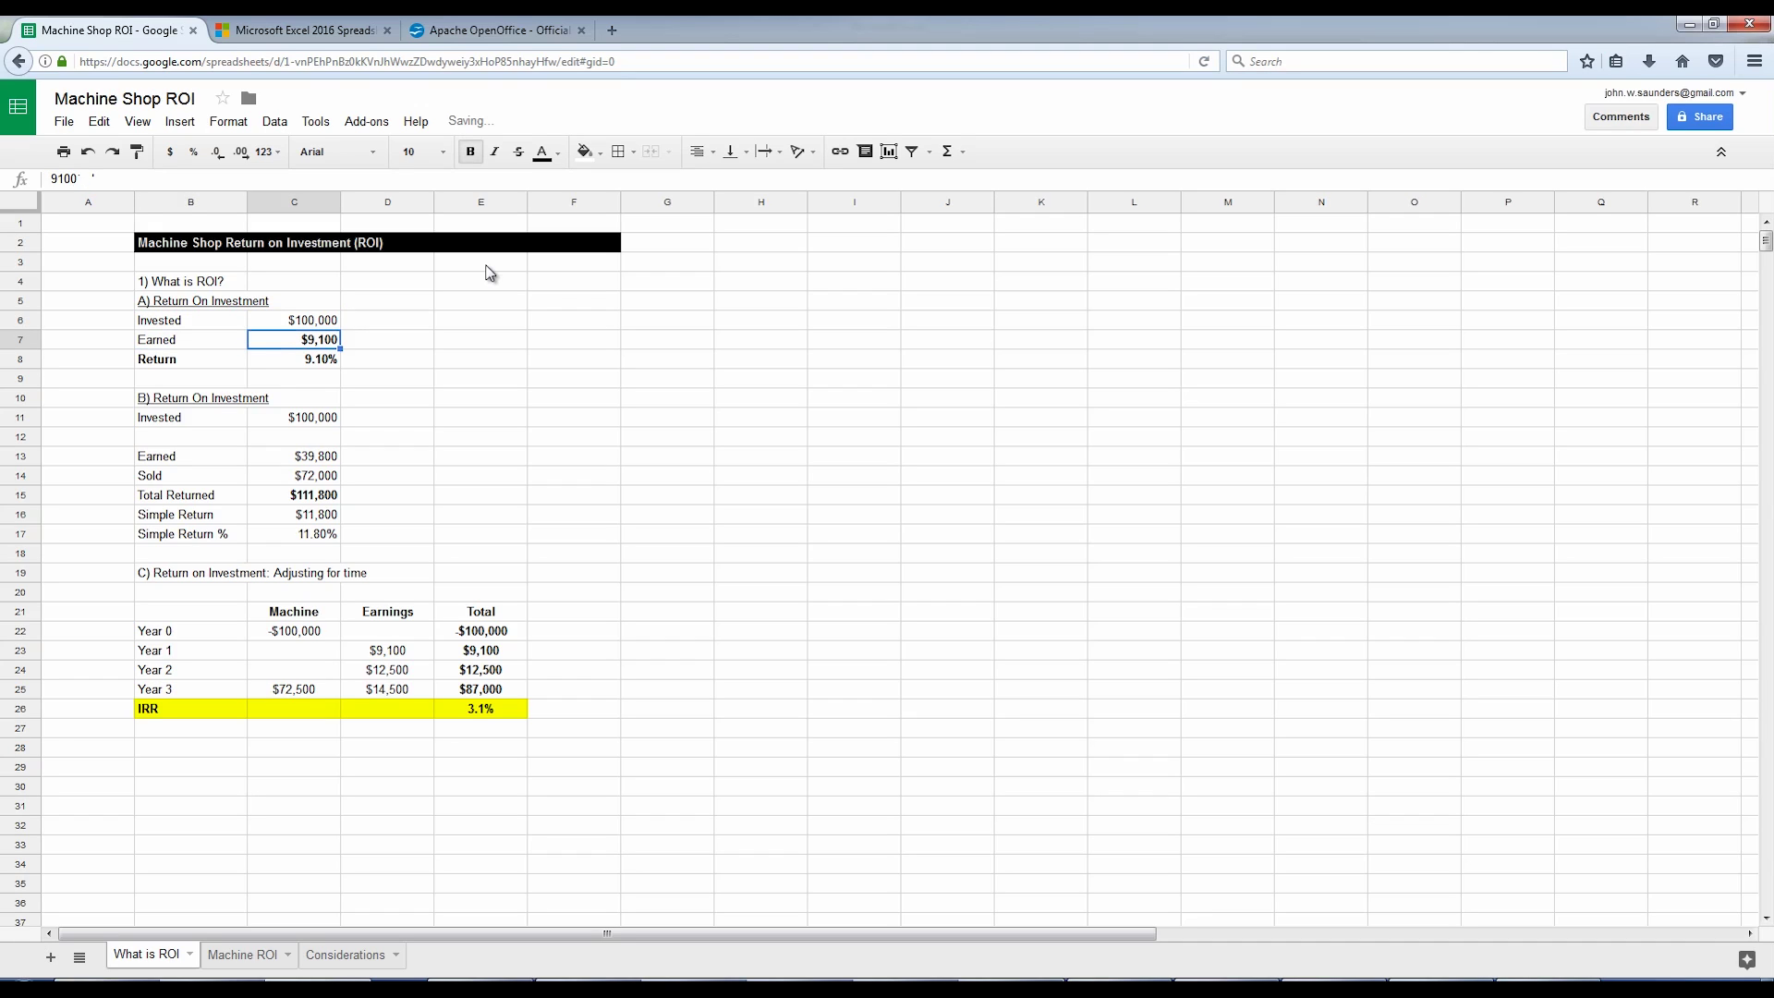
key(ctrl+b)
key(Down)
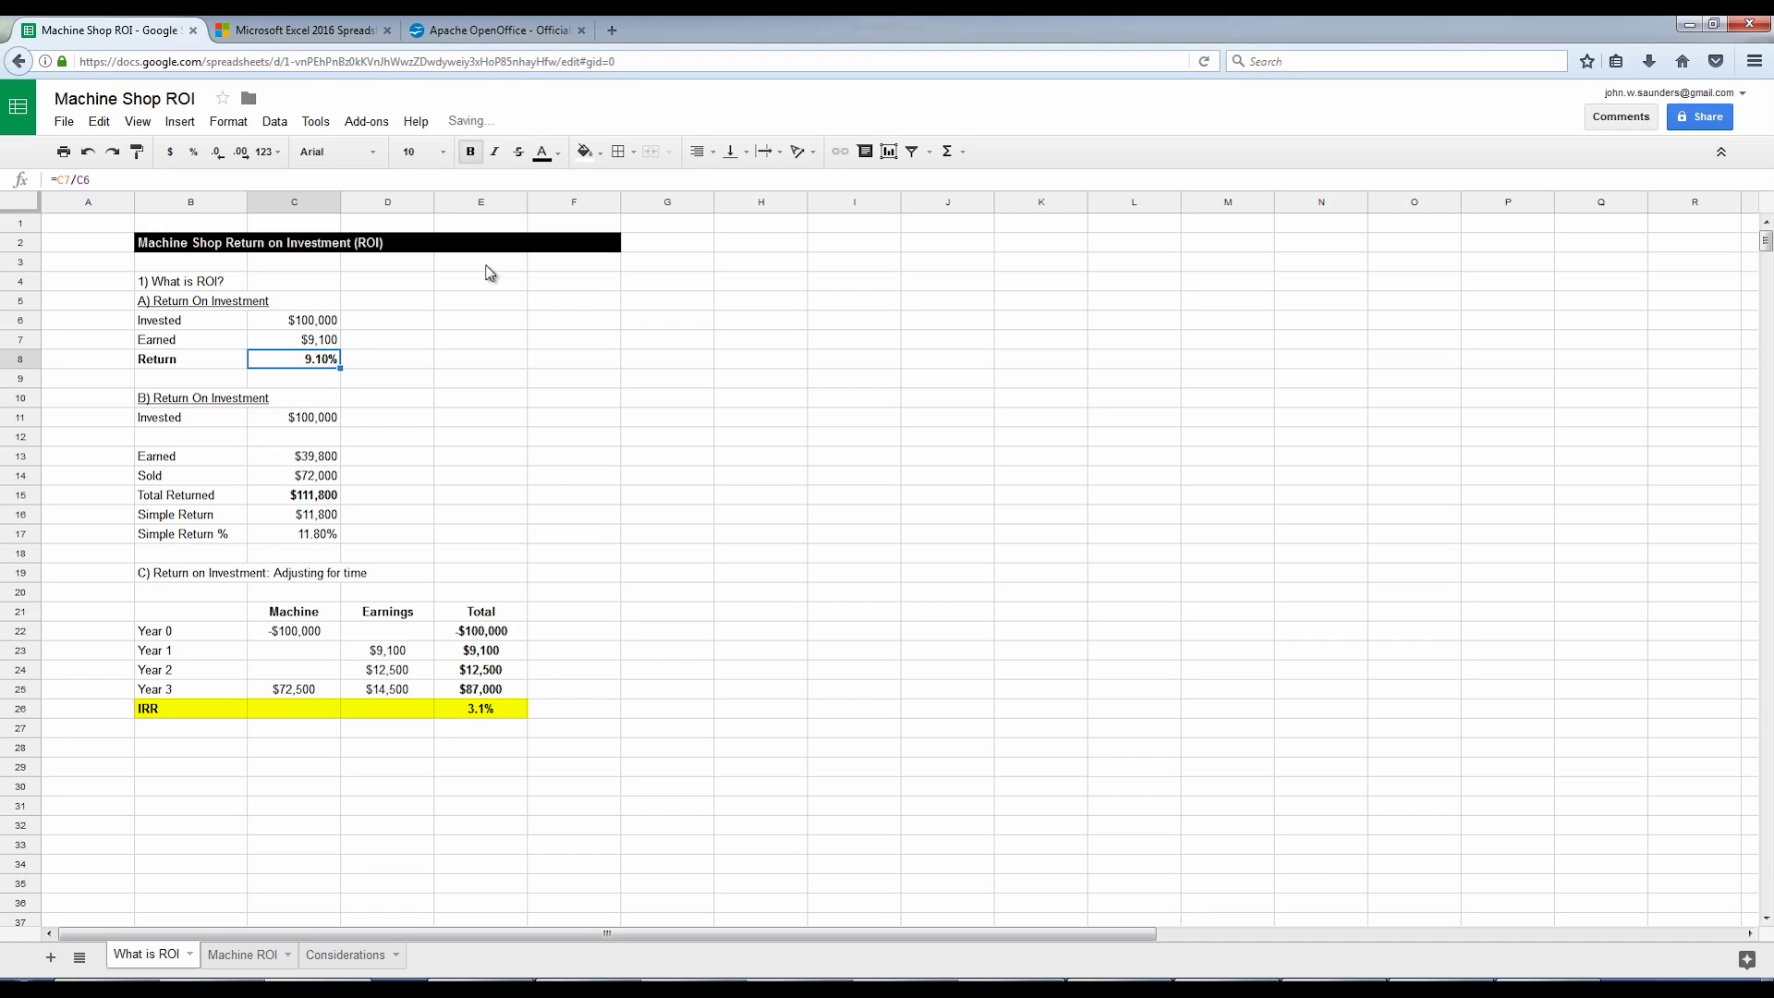
text(+C7)
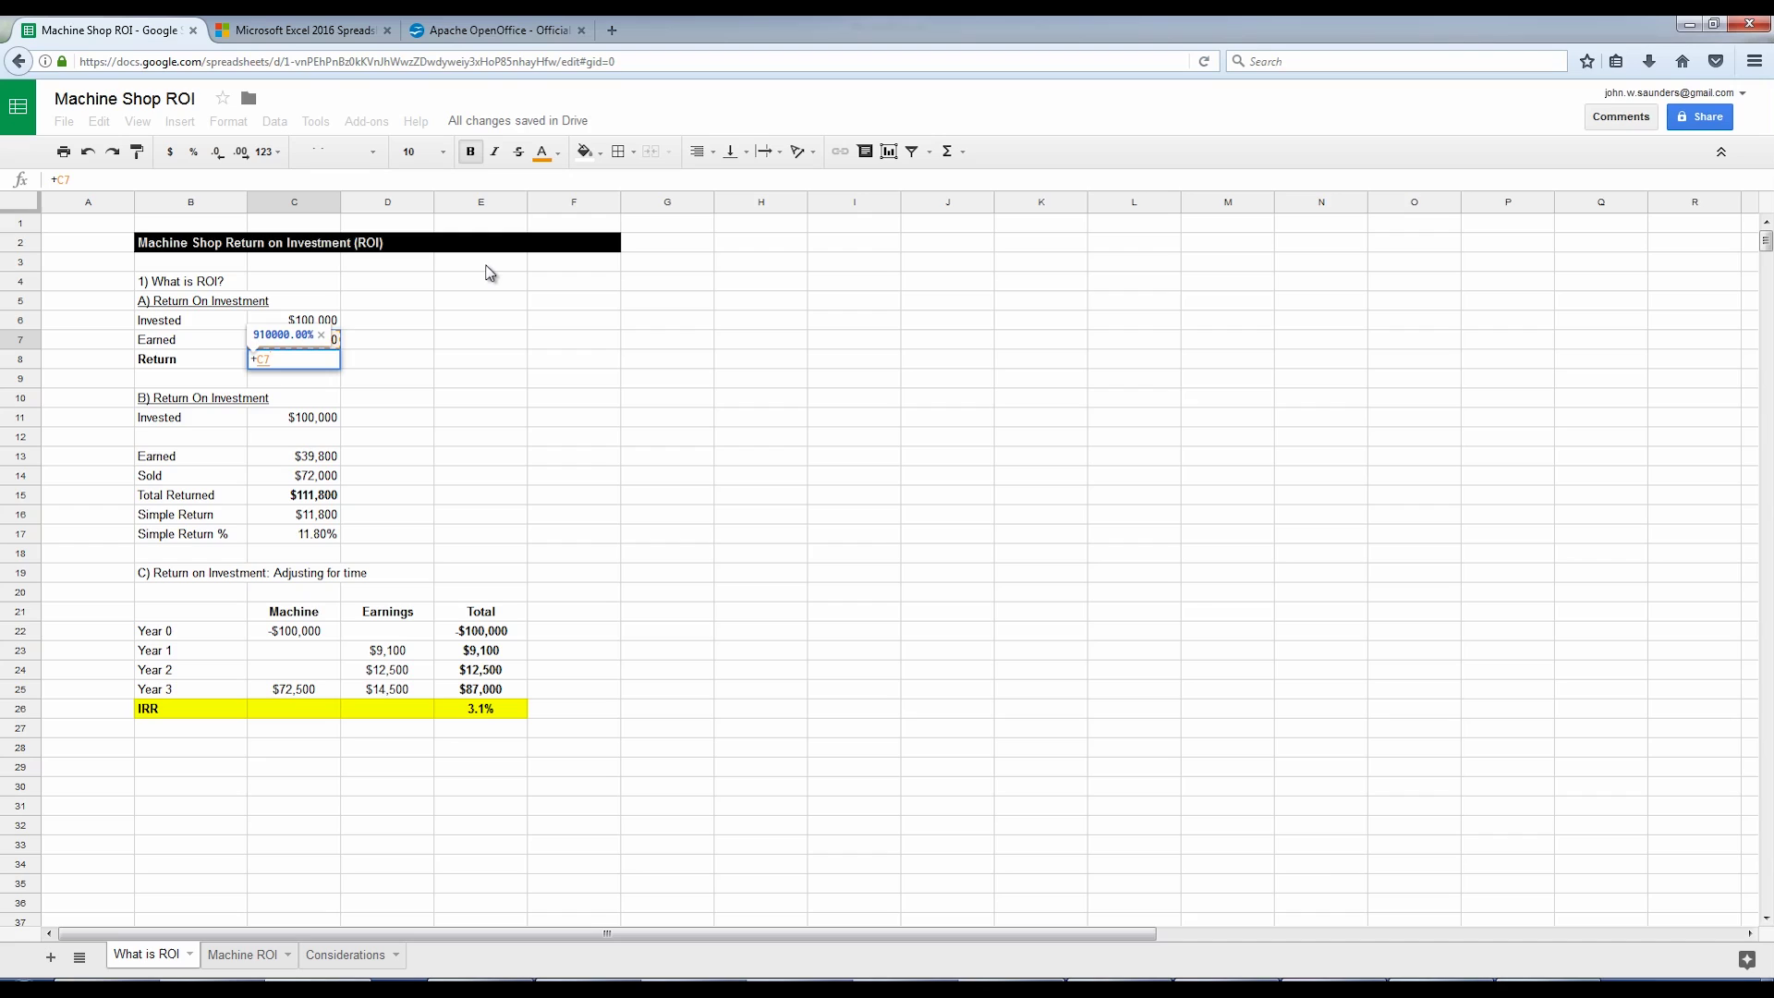
text(/)
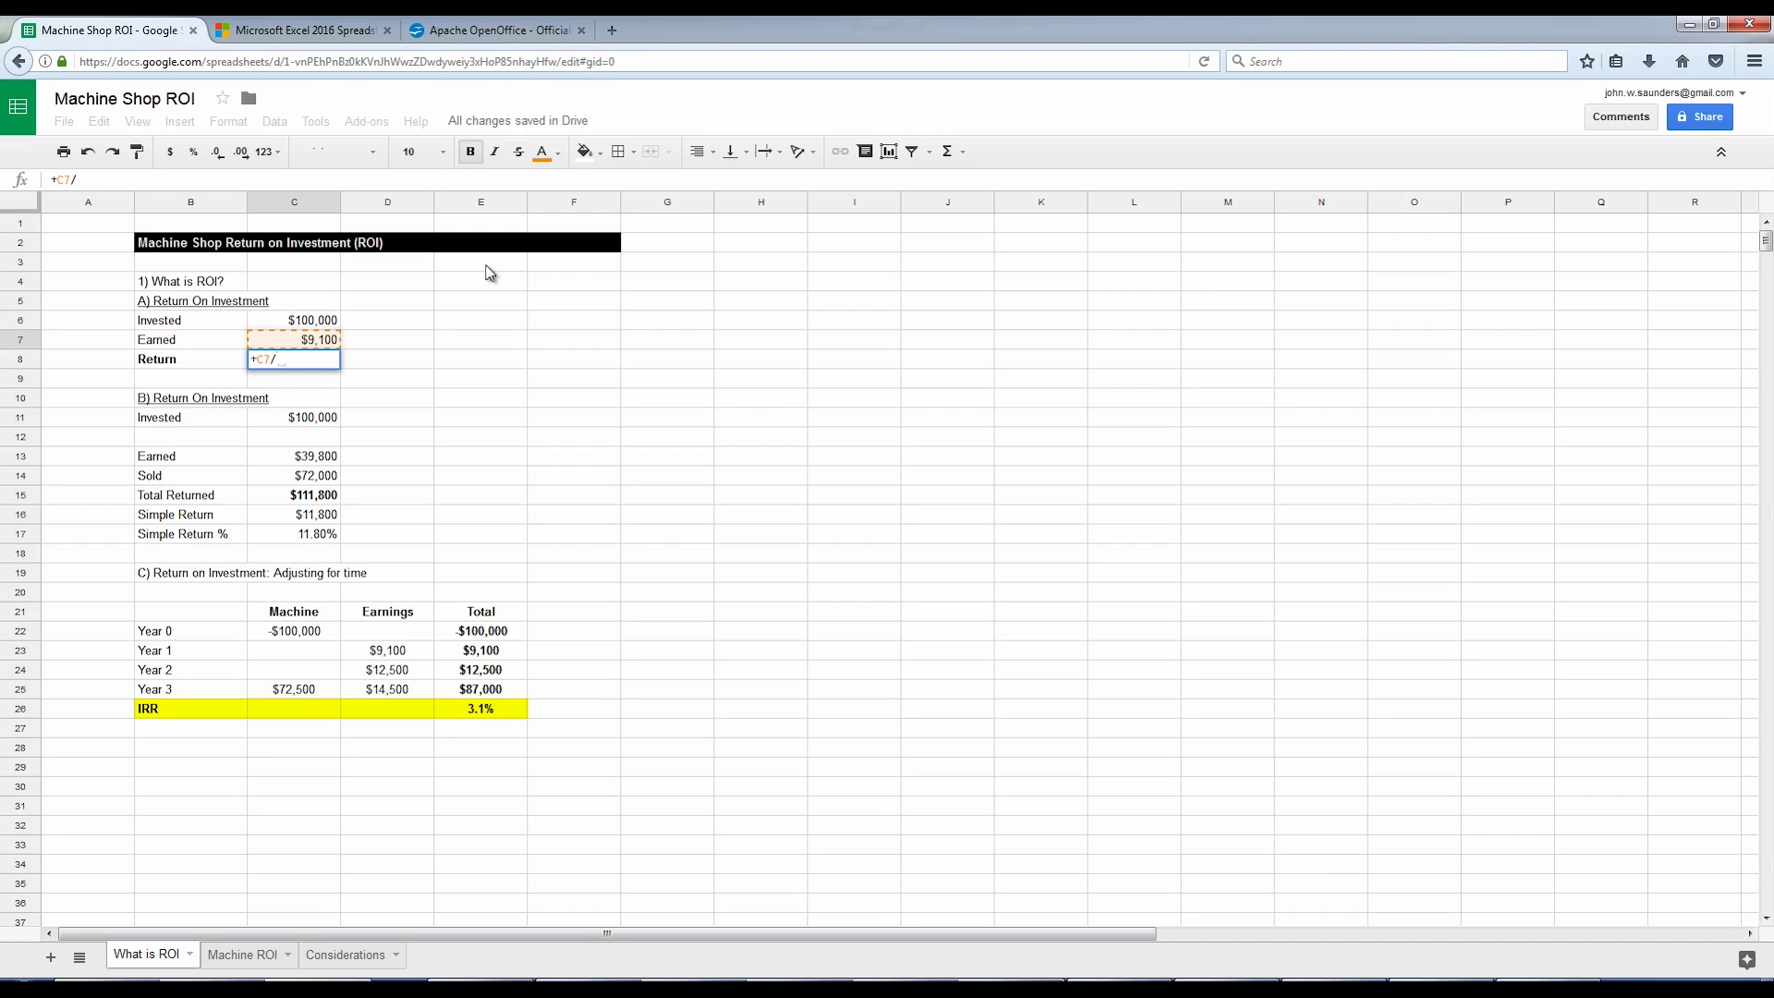
text(C6)
key(Return)
key(Up)
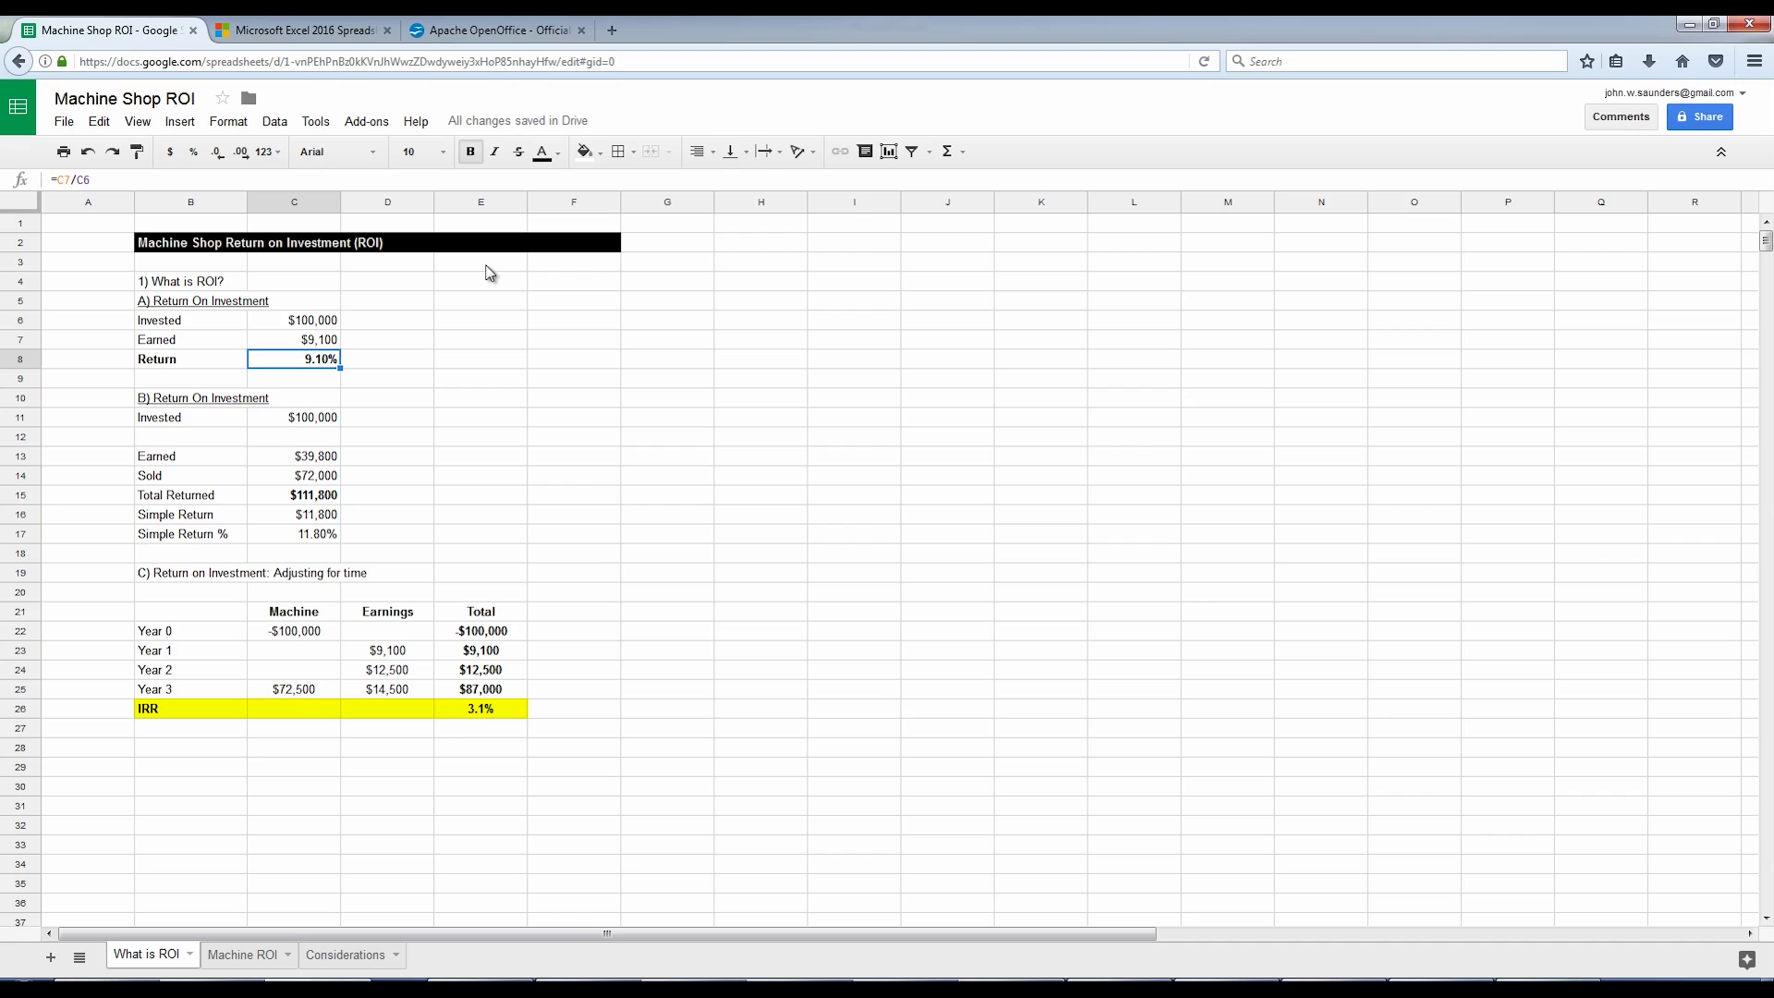
- Make the $39,800 Earned amount in C13 bold
key(Down)
key(Down)
key(Down)
key(Left)
key(shift+Right)
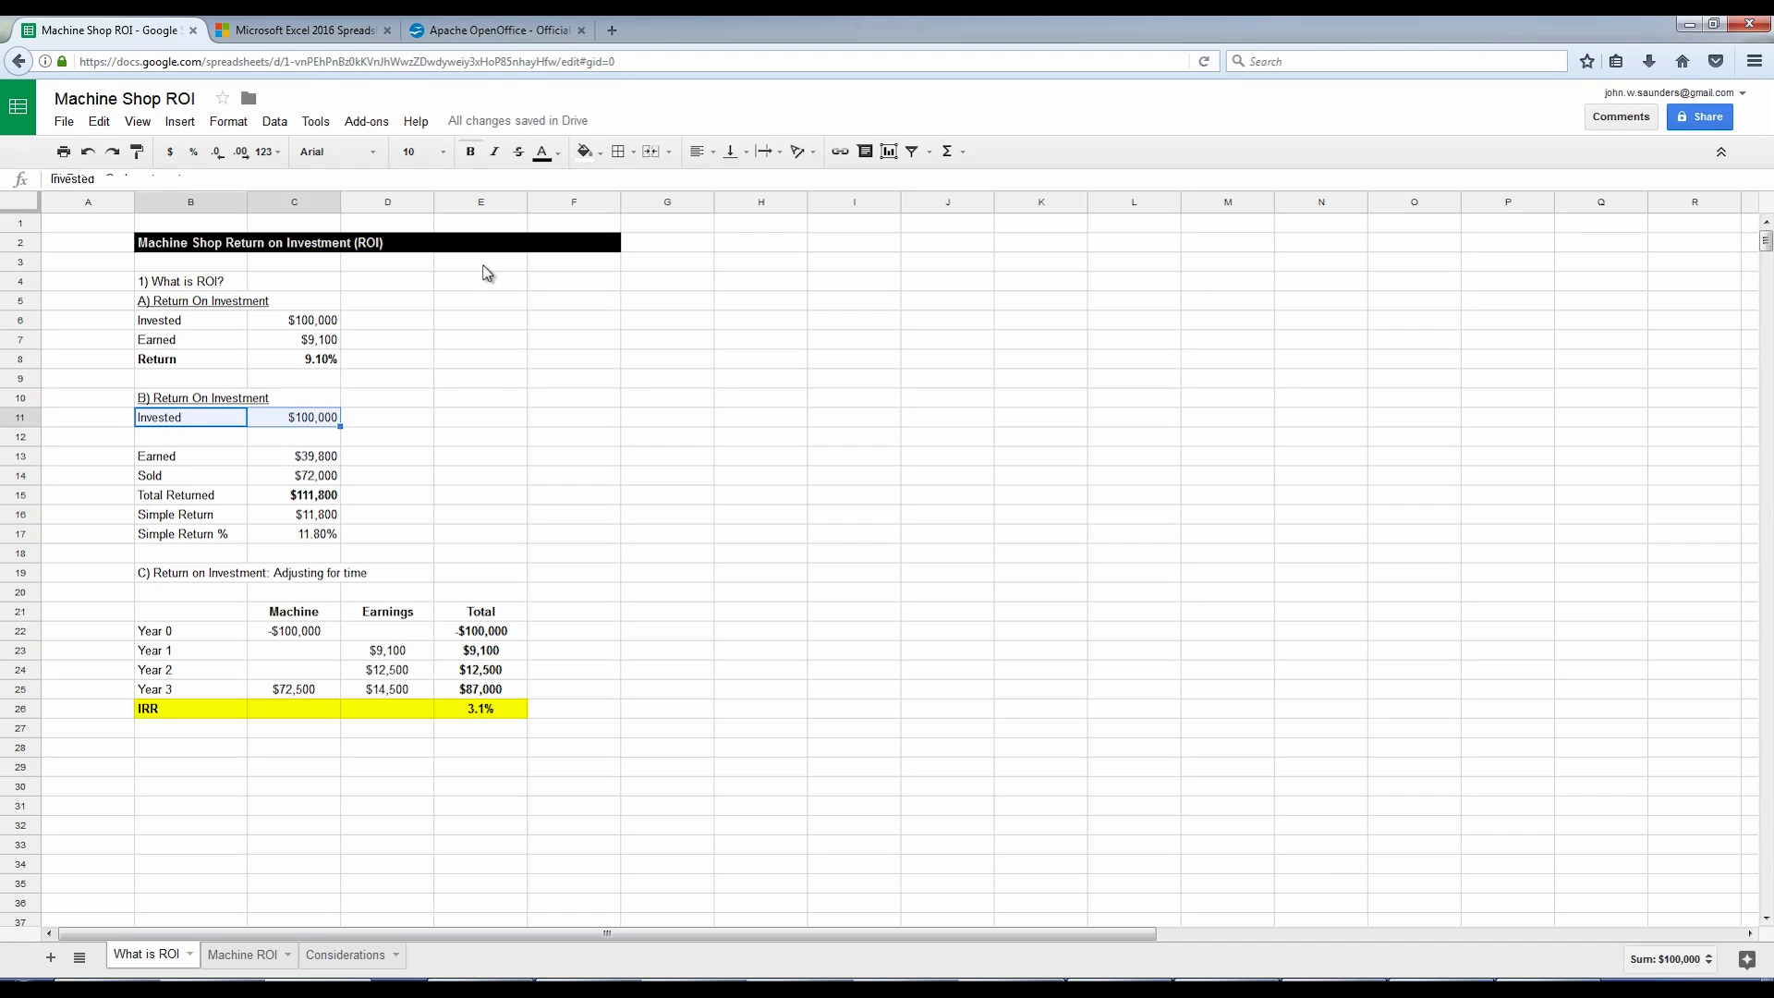
key(ctrl+b)
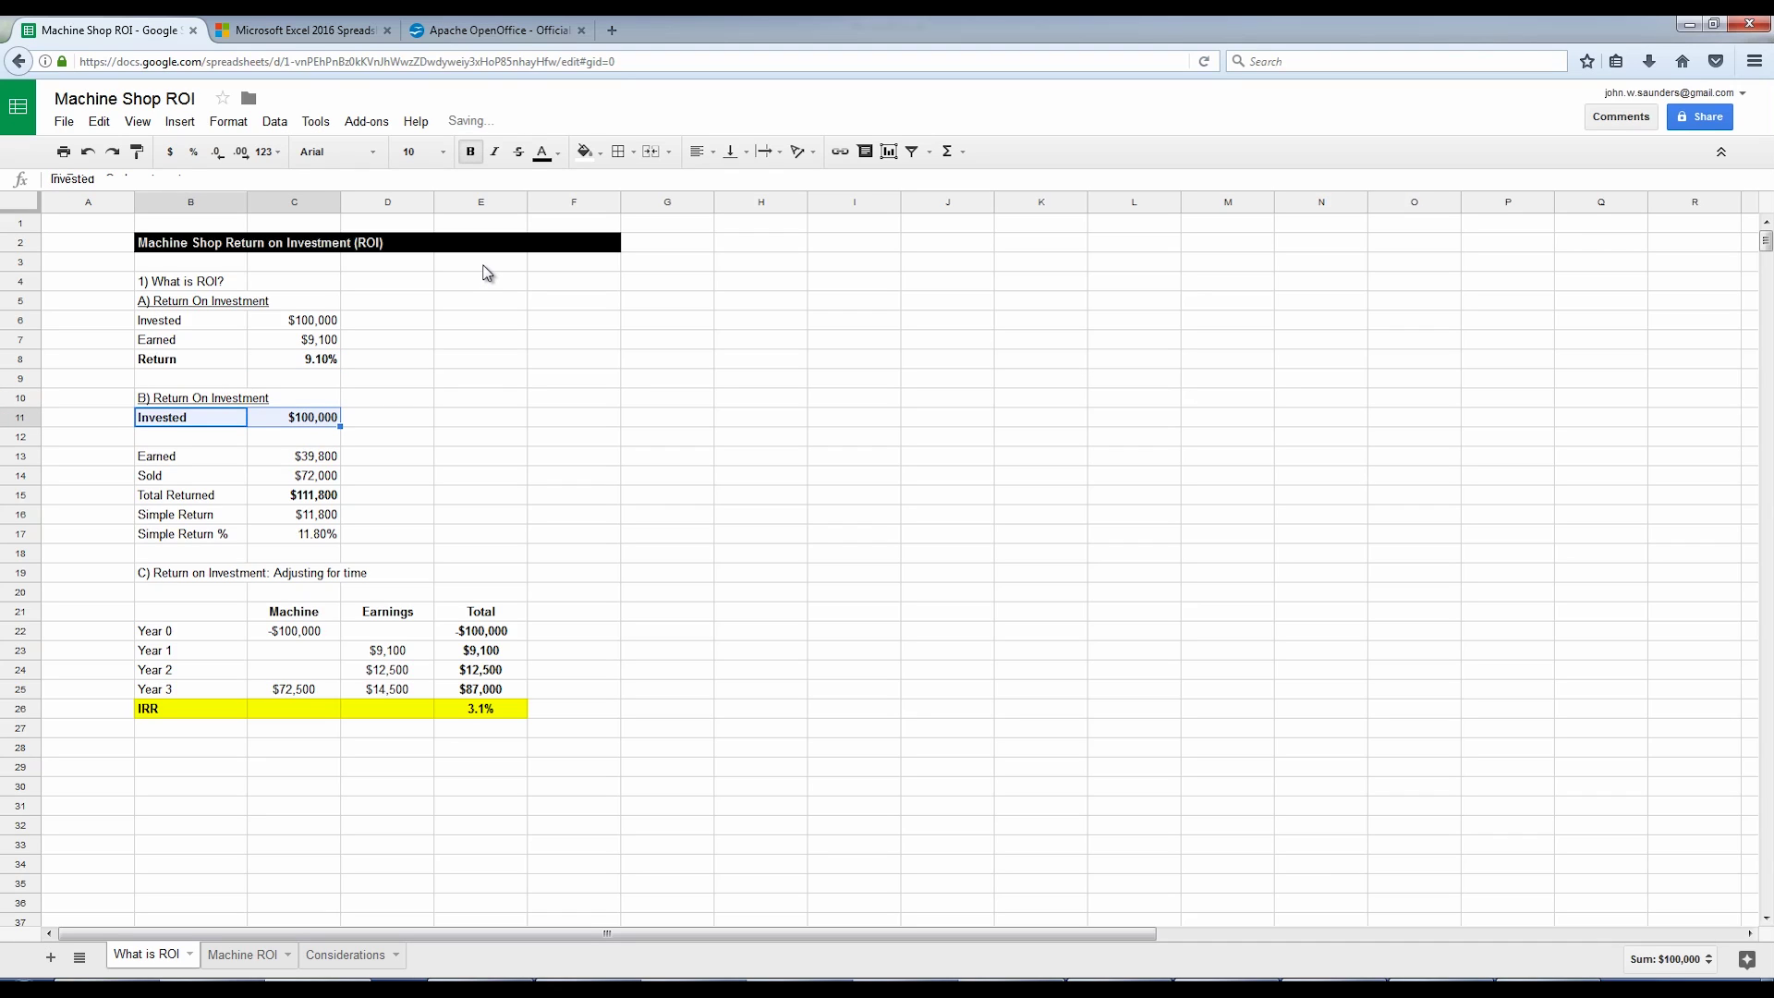
key(ctrl+z)
key(Down)
key(Down)
key(Right)
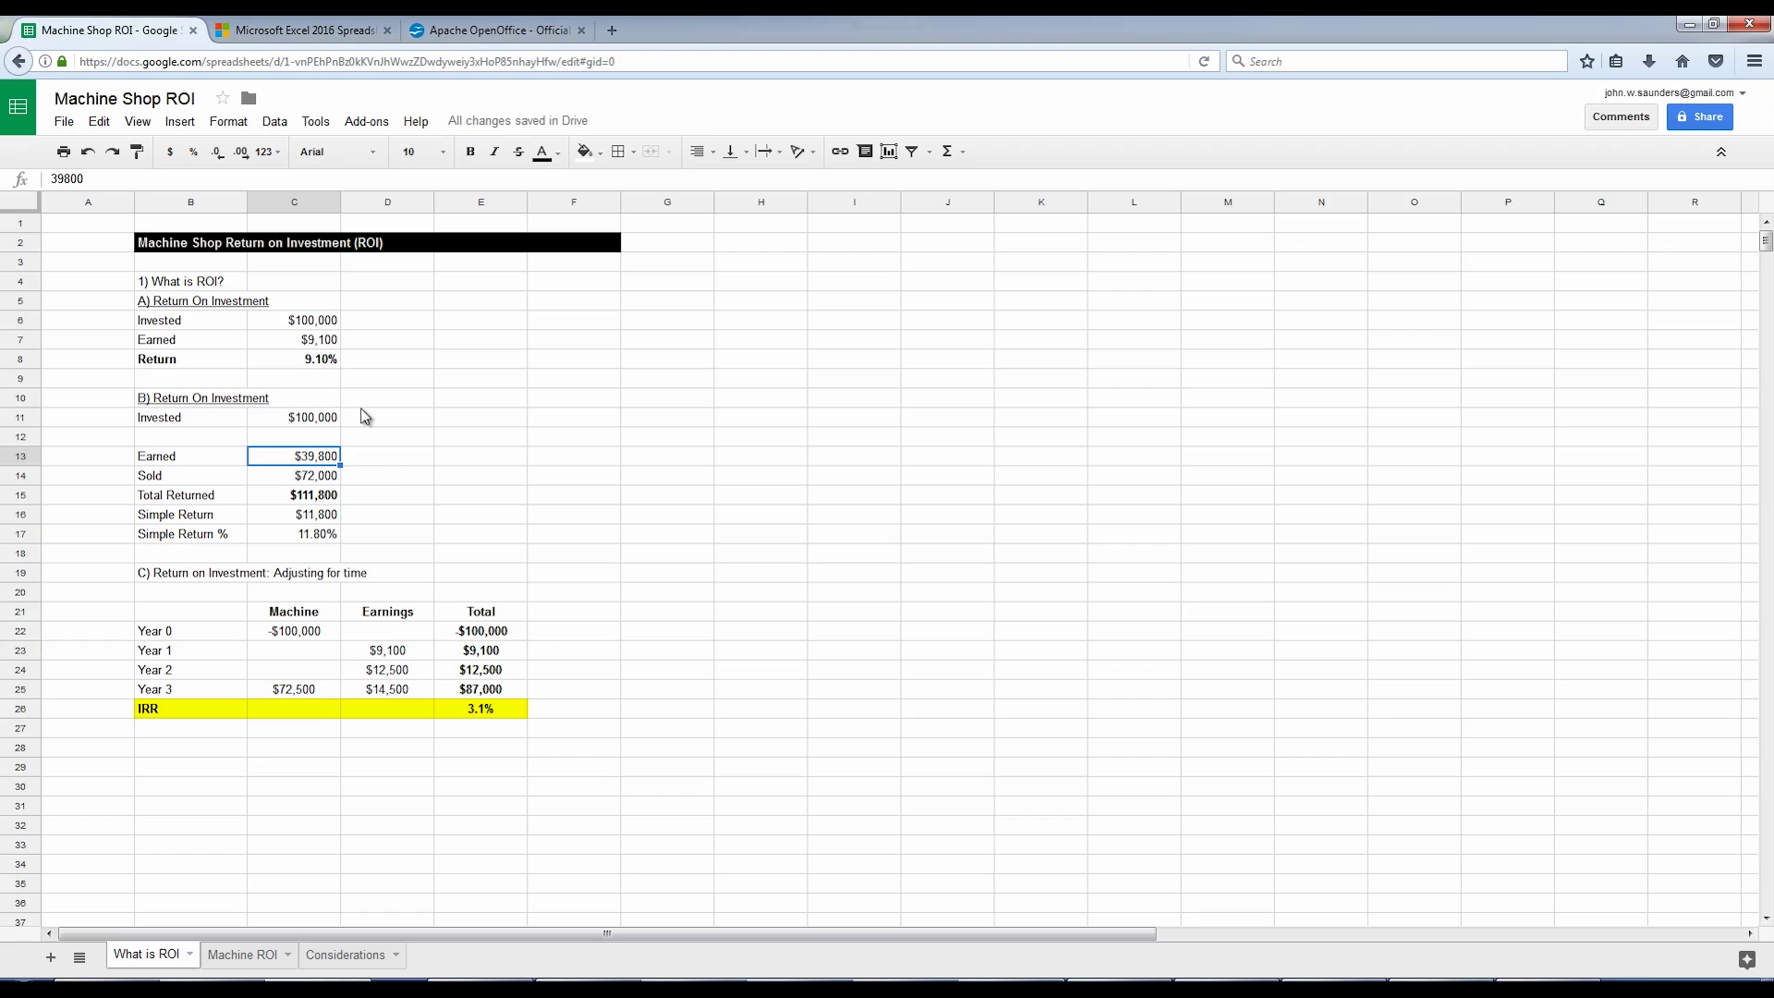
key(ctrl+b)
key(ctrl+b)
- Enter =sum(C13+C14) in C15 for a bold $111,800 Total Returned
key(Down)
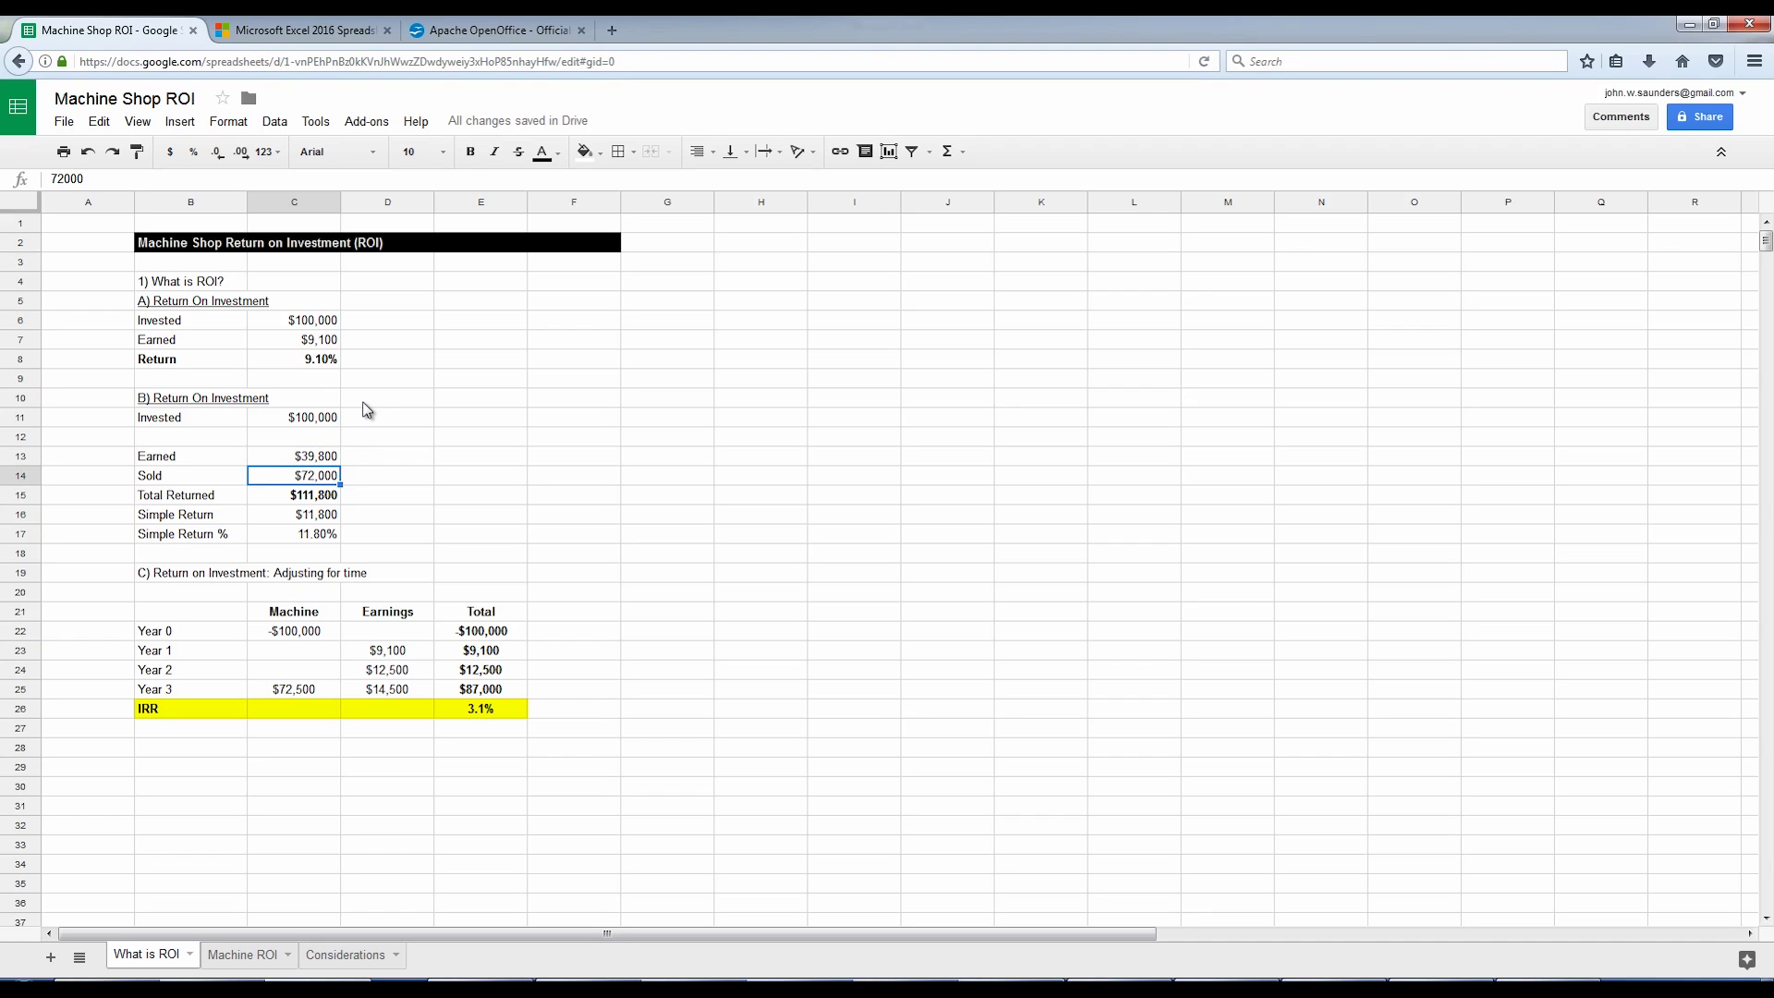
key(Down)
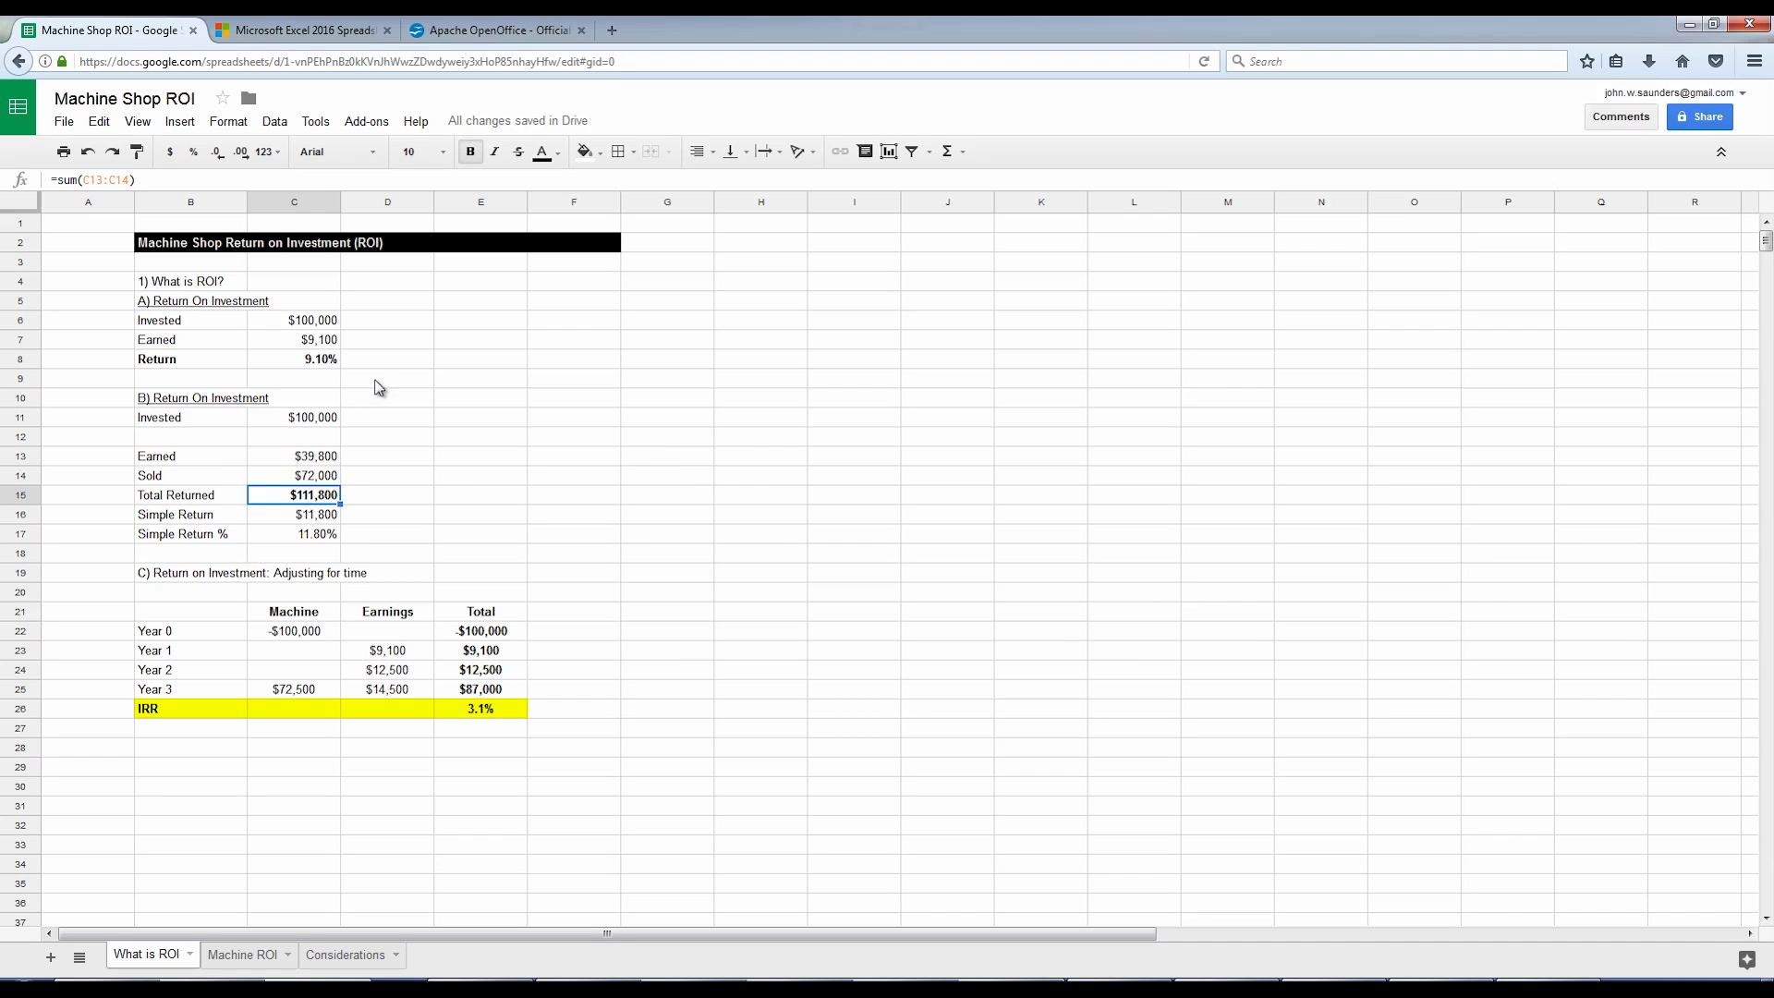
text(=sum()
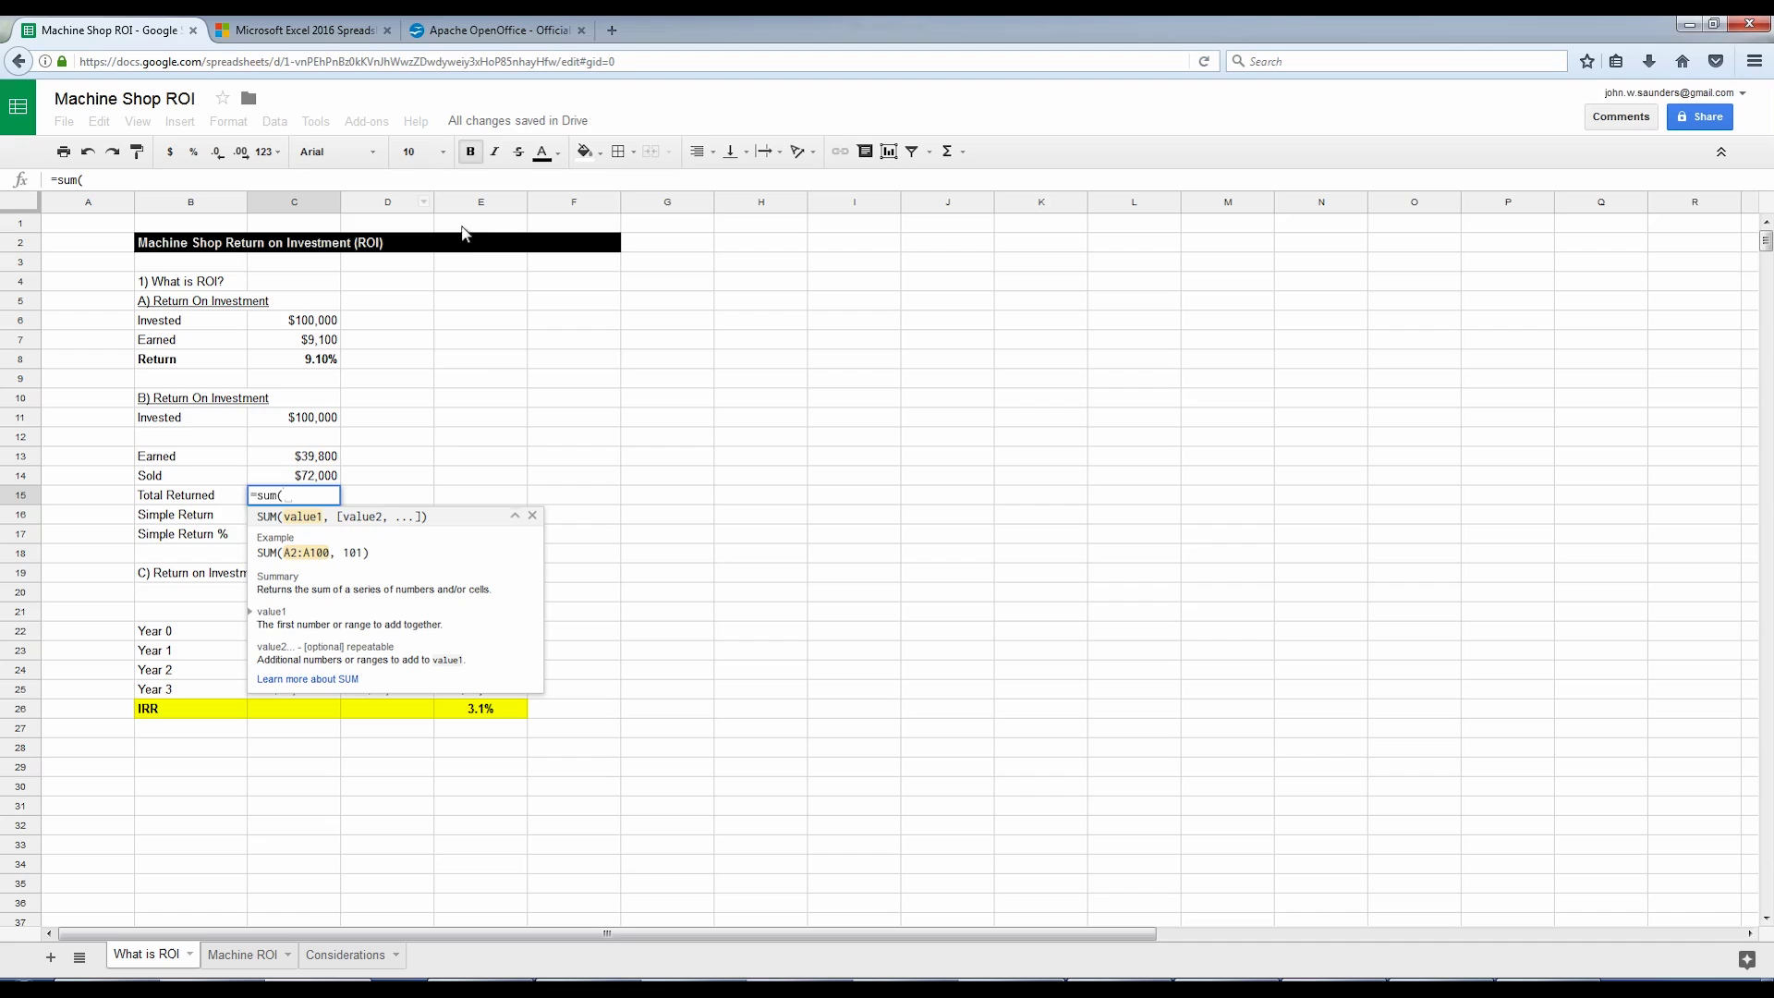
key(Up)
key(Up)
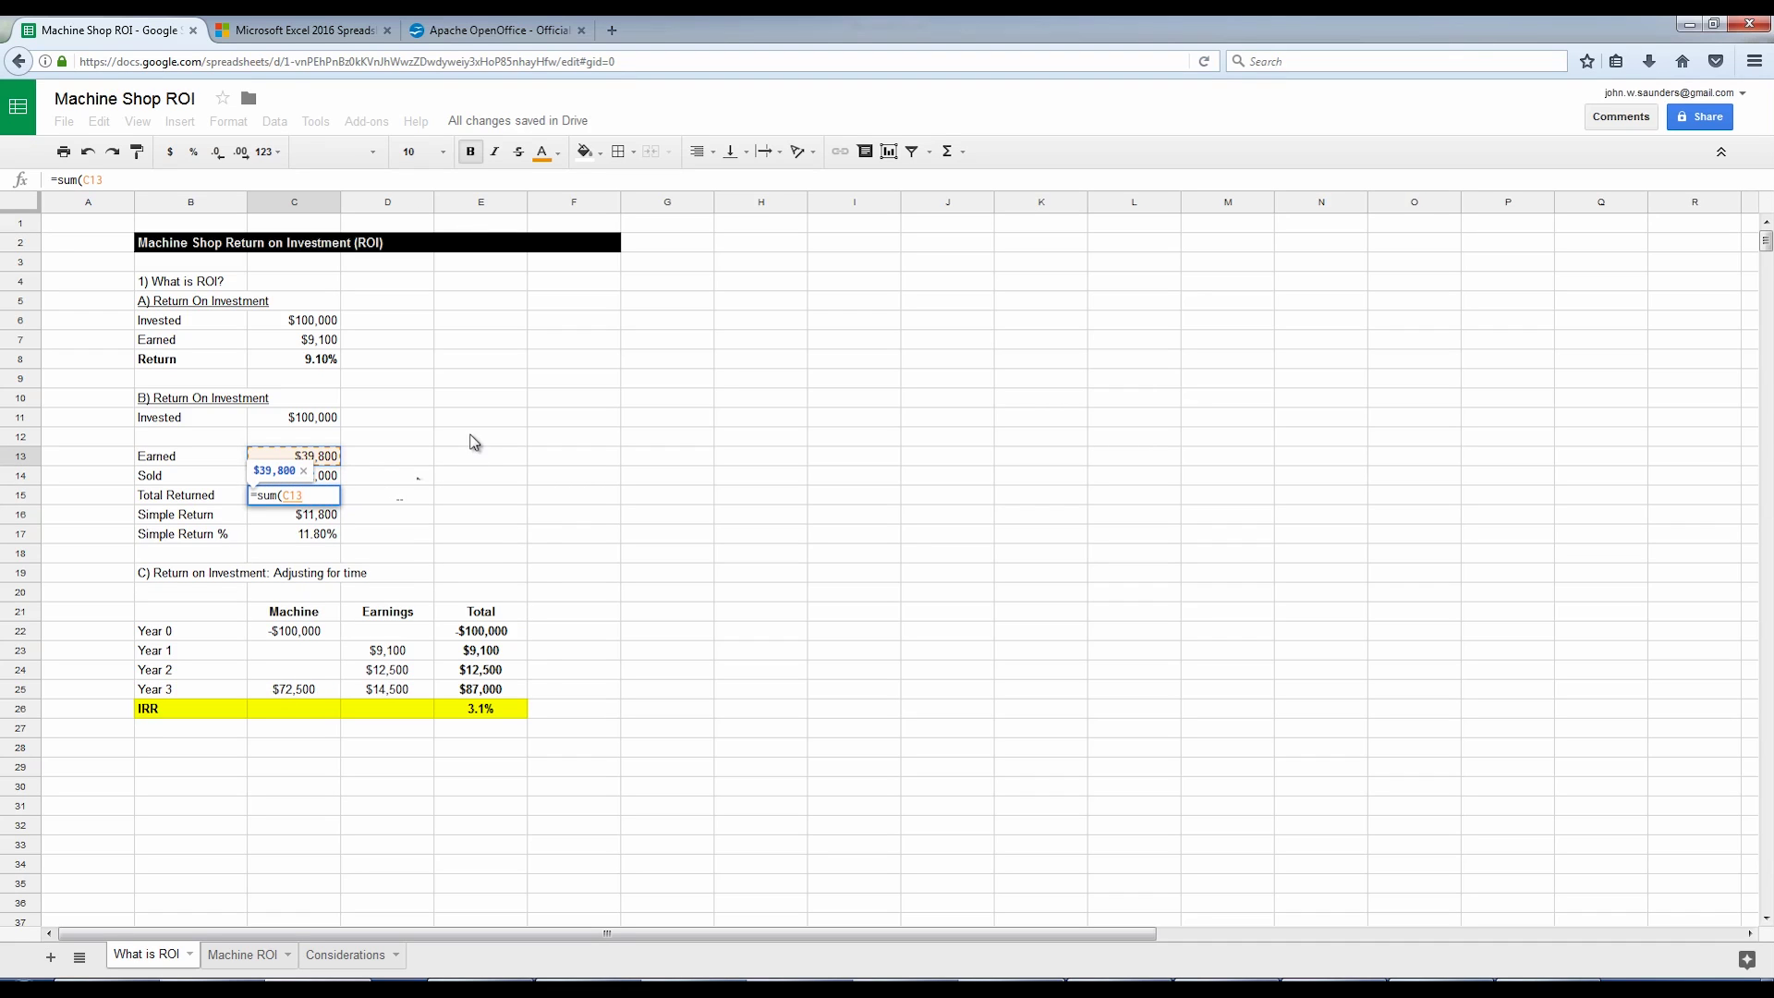
text(+)
key(Up)
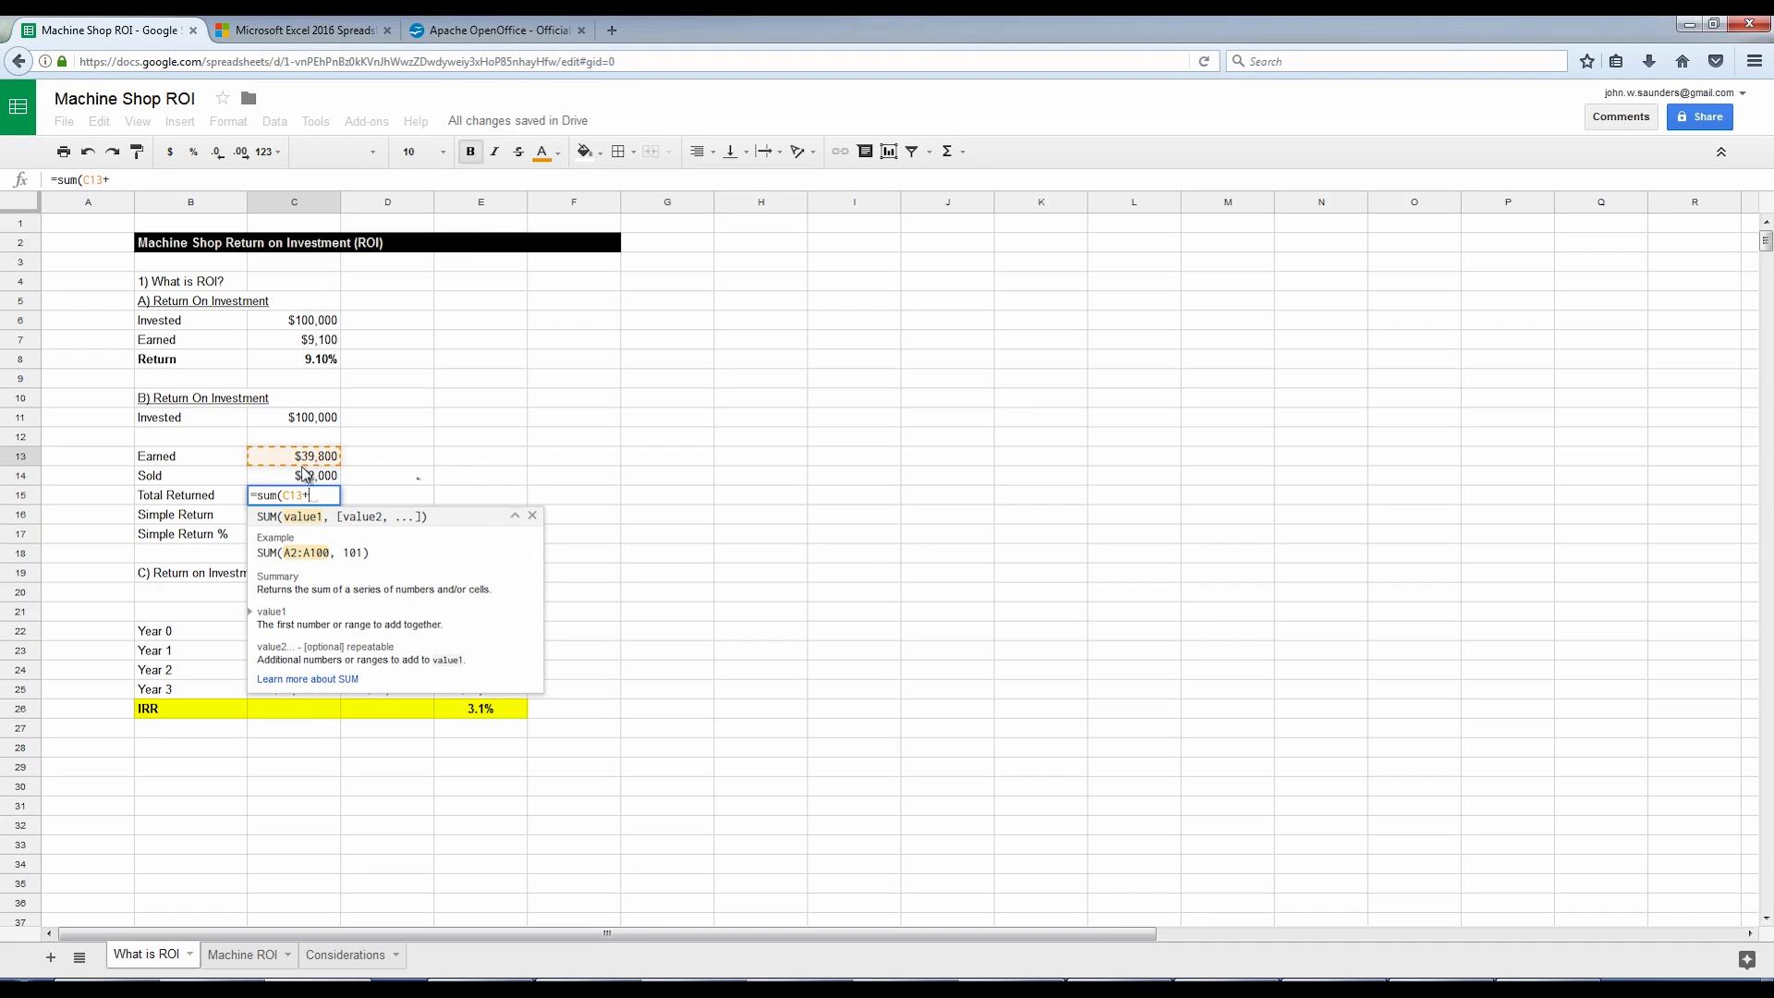
text())
key(Return)
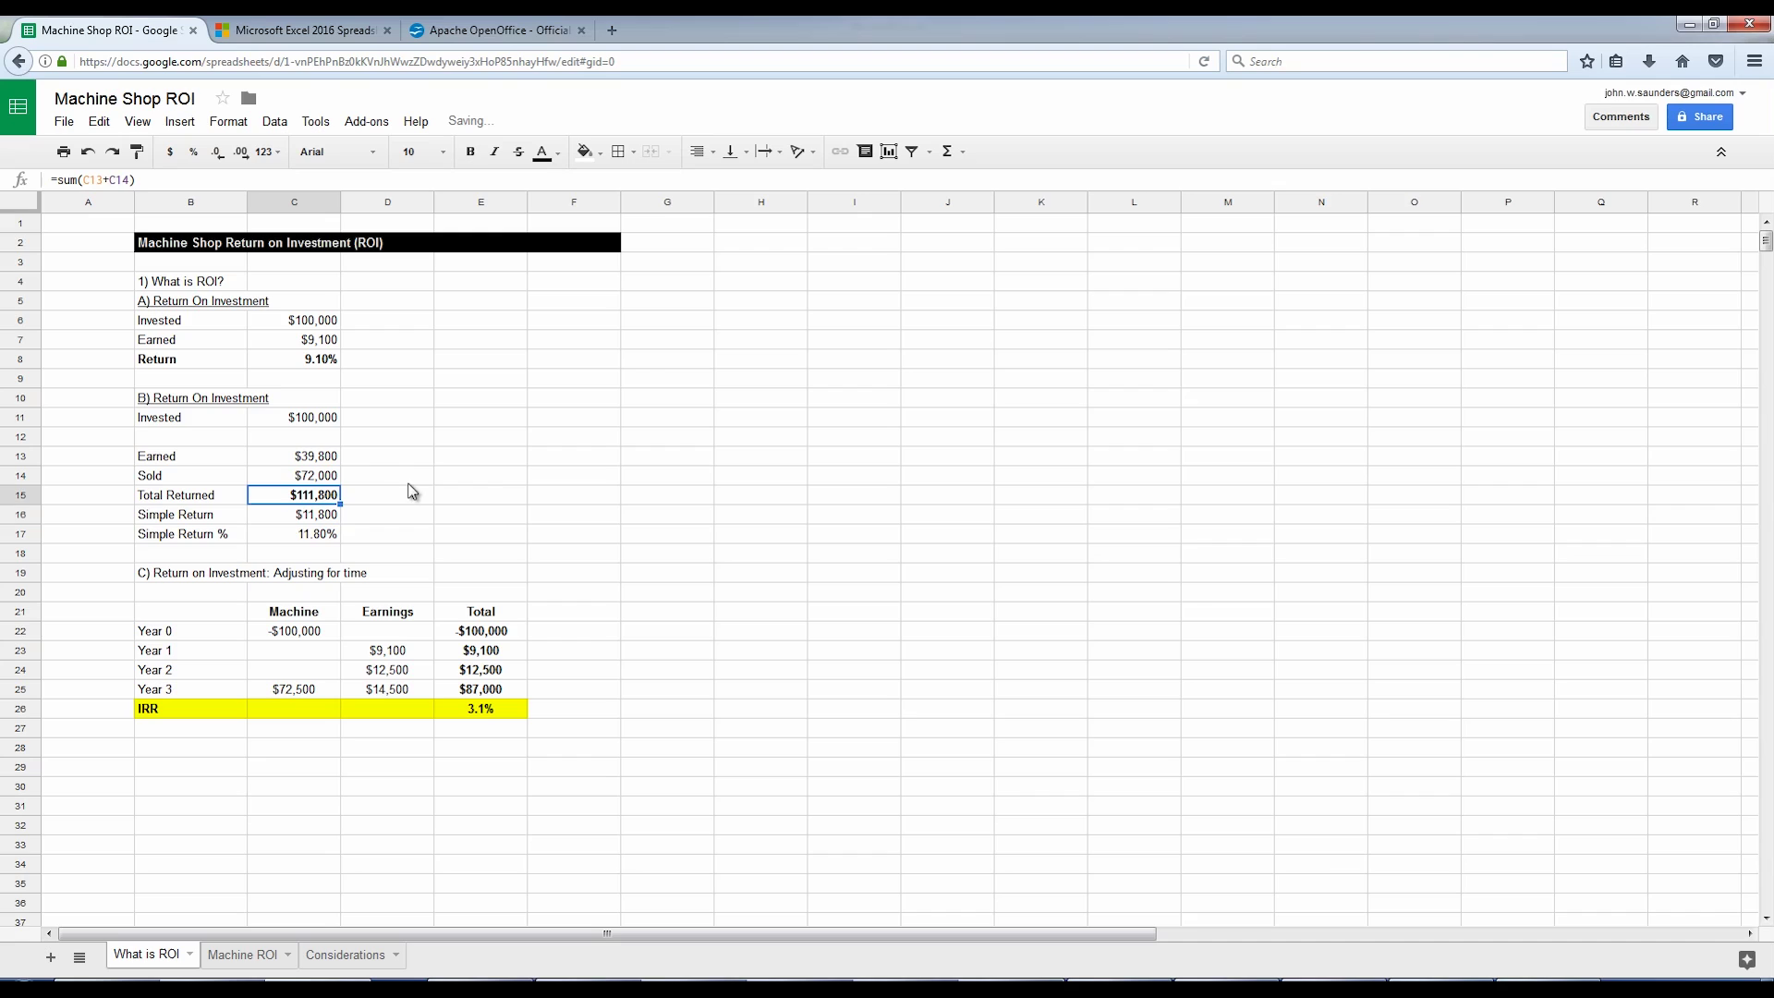
click(294, 425)
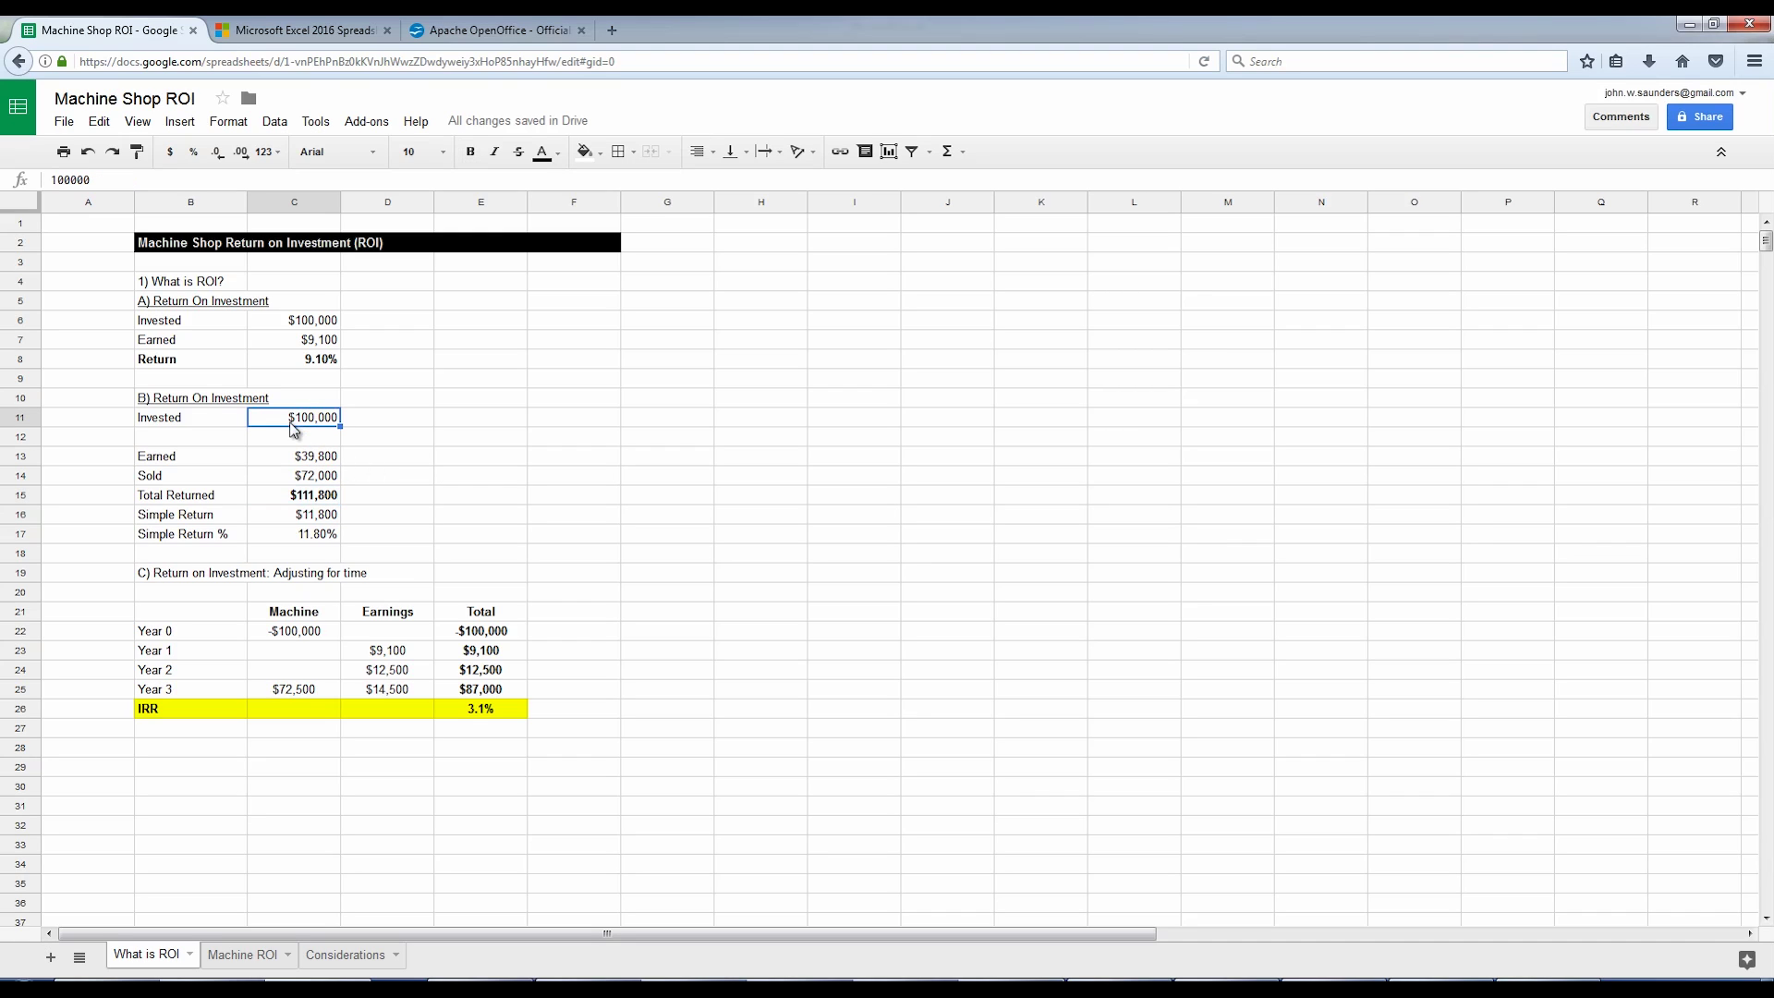
click(293, 497)
key(ctrl+b)
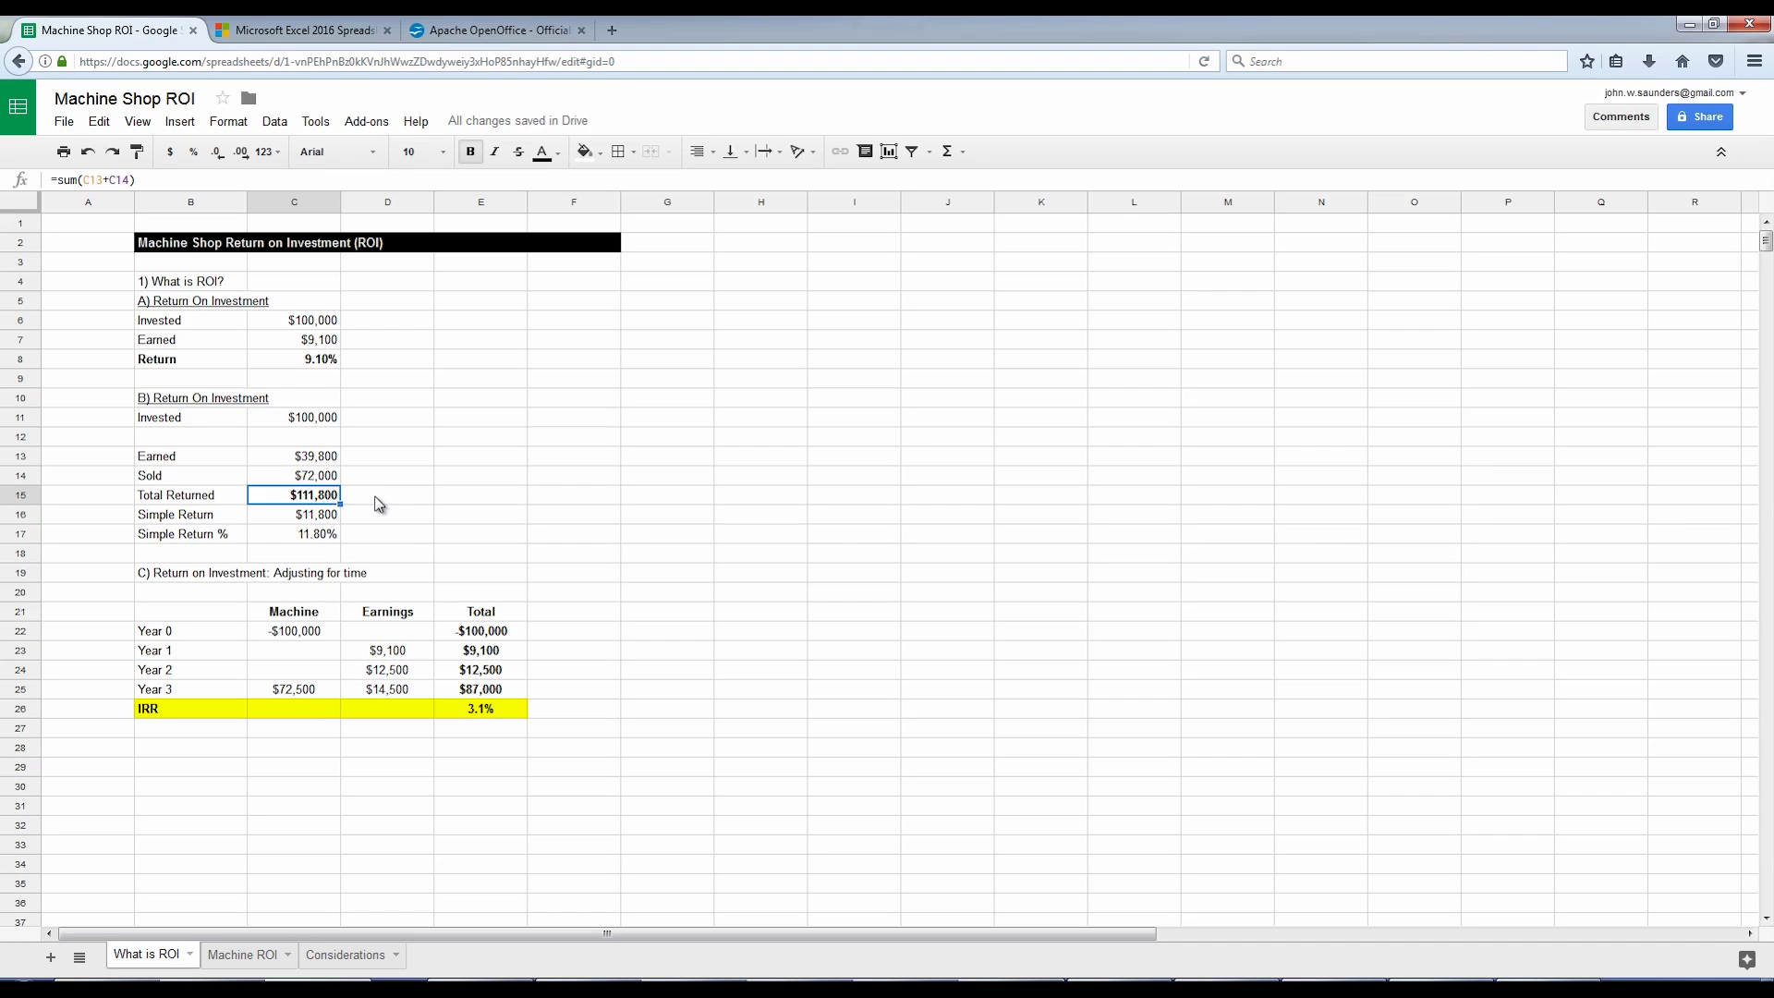
key(Down)
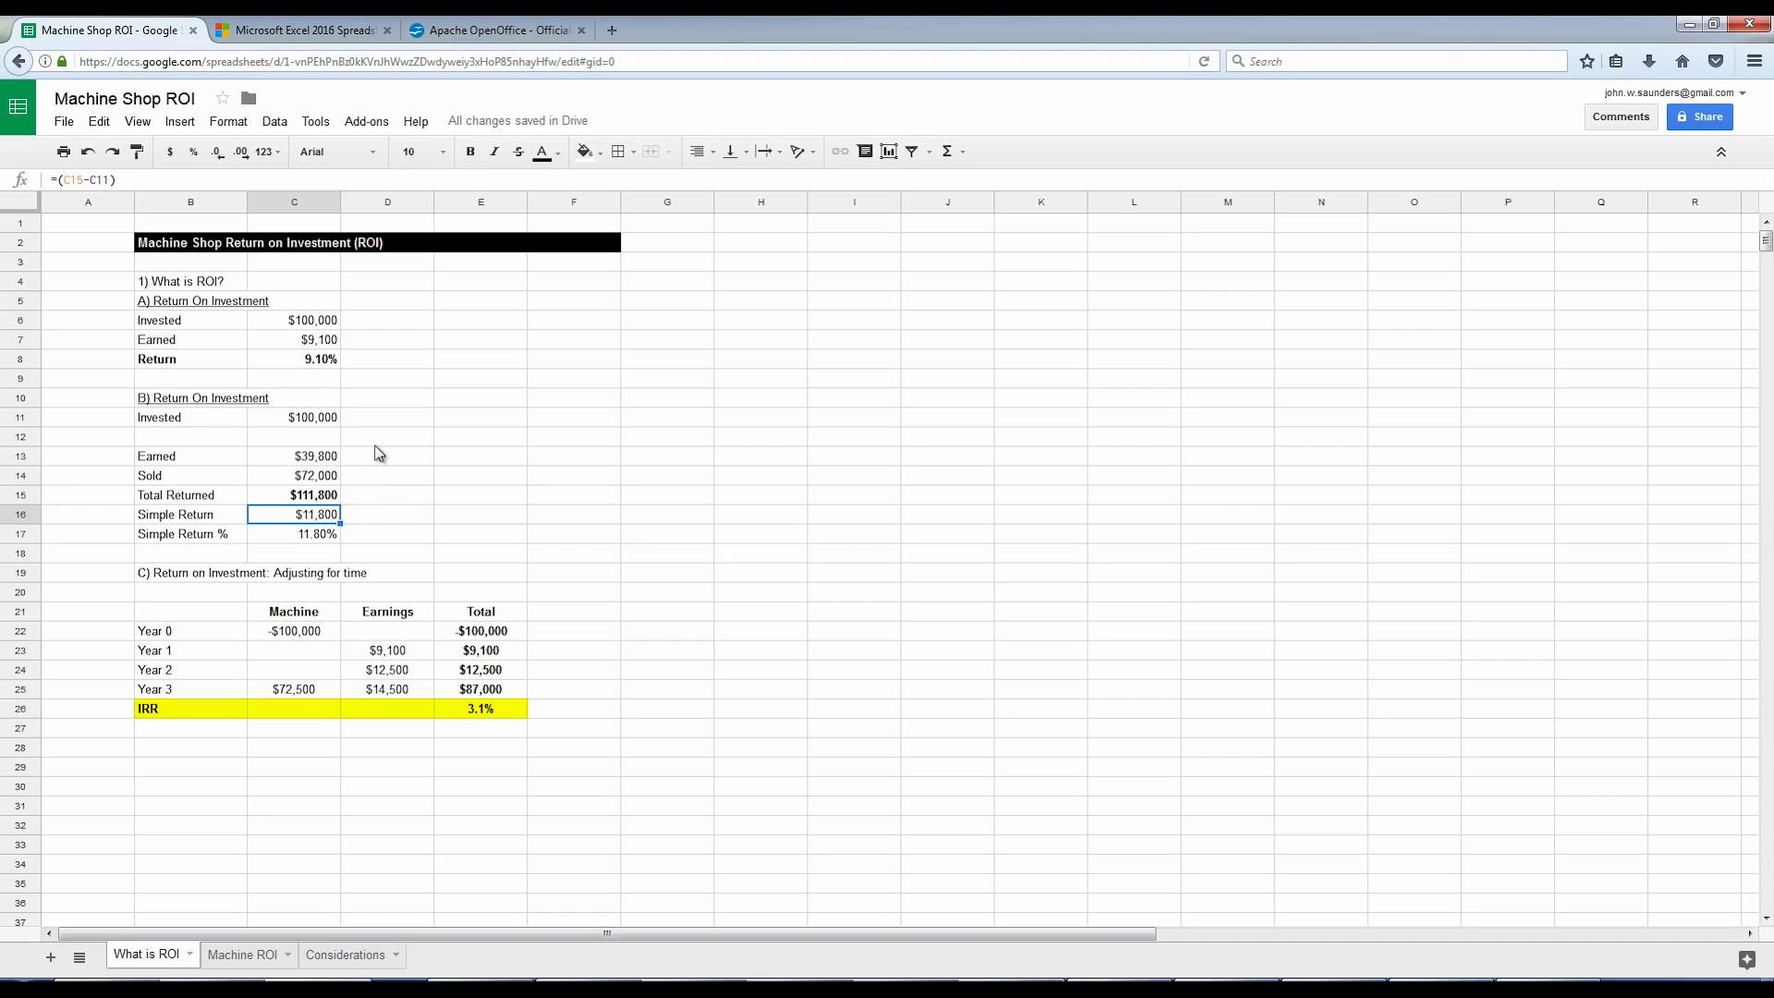
click(287, 367)
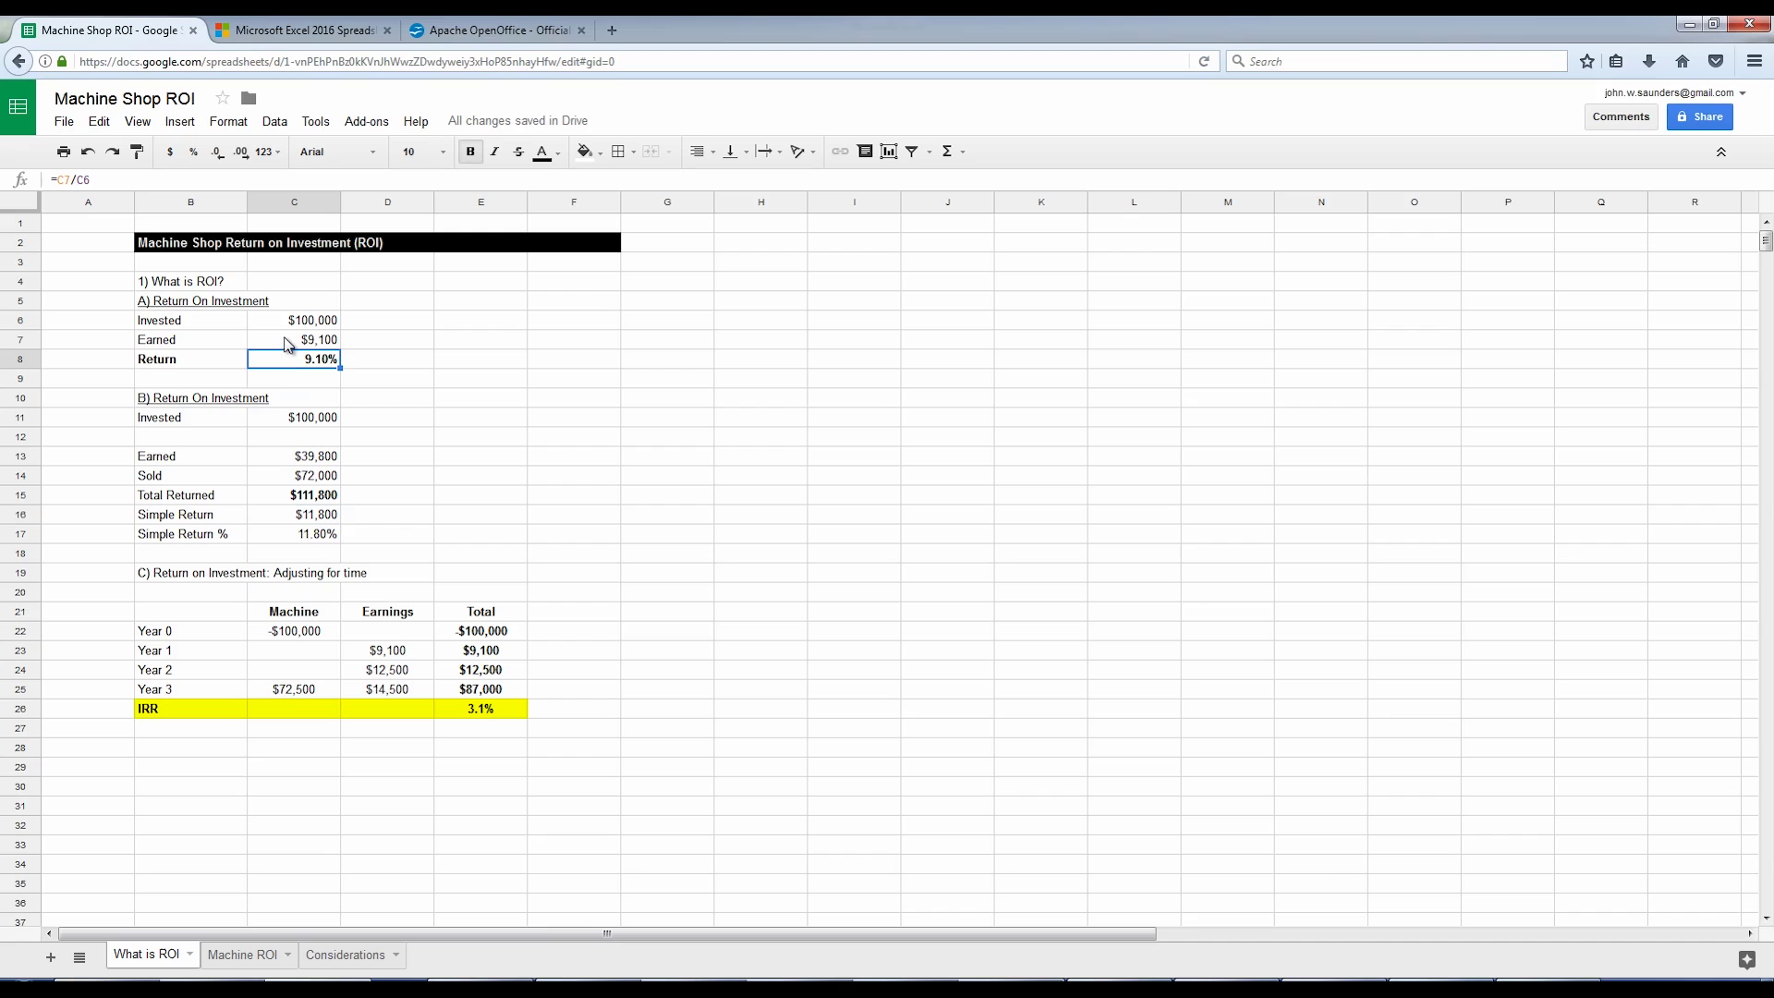
click(310, 517)
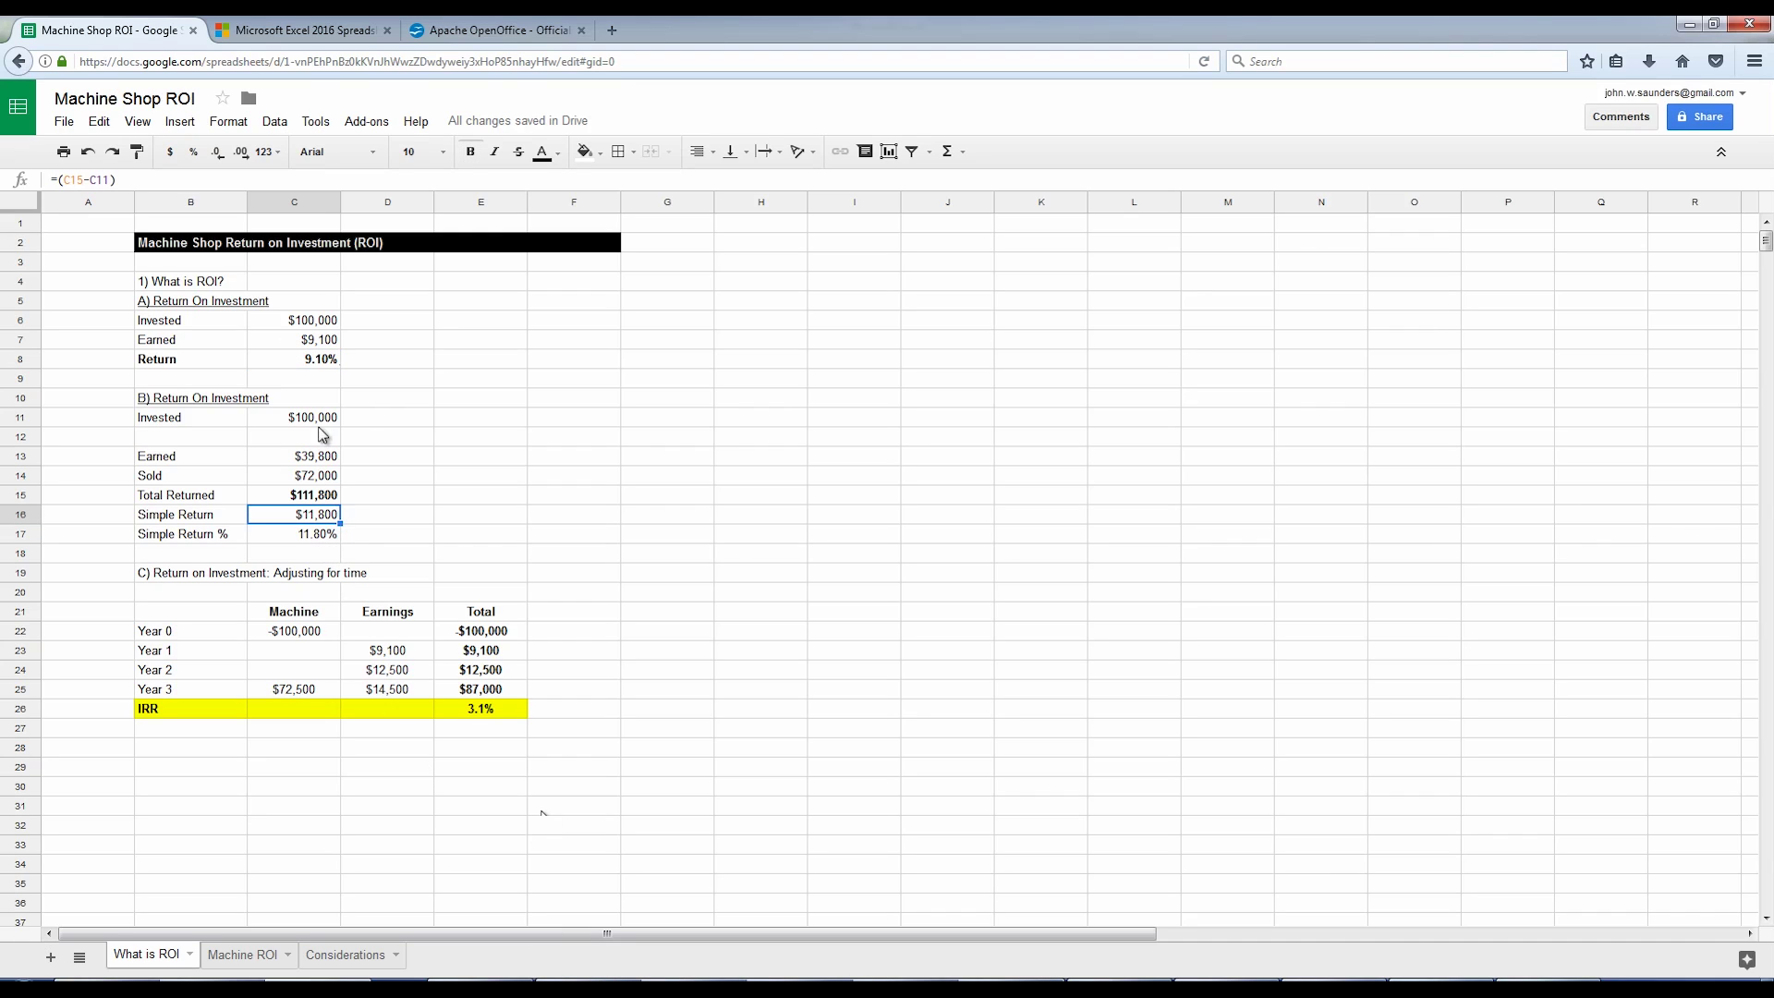
key(Down)
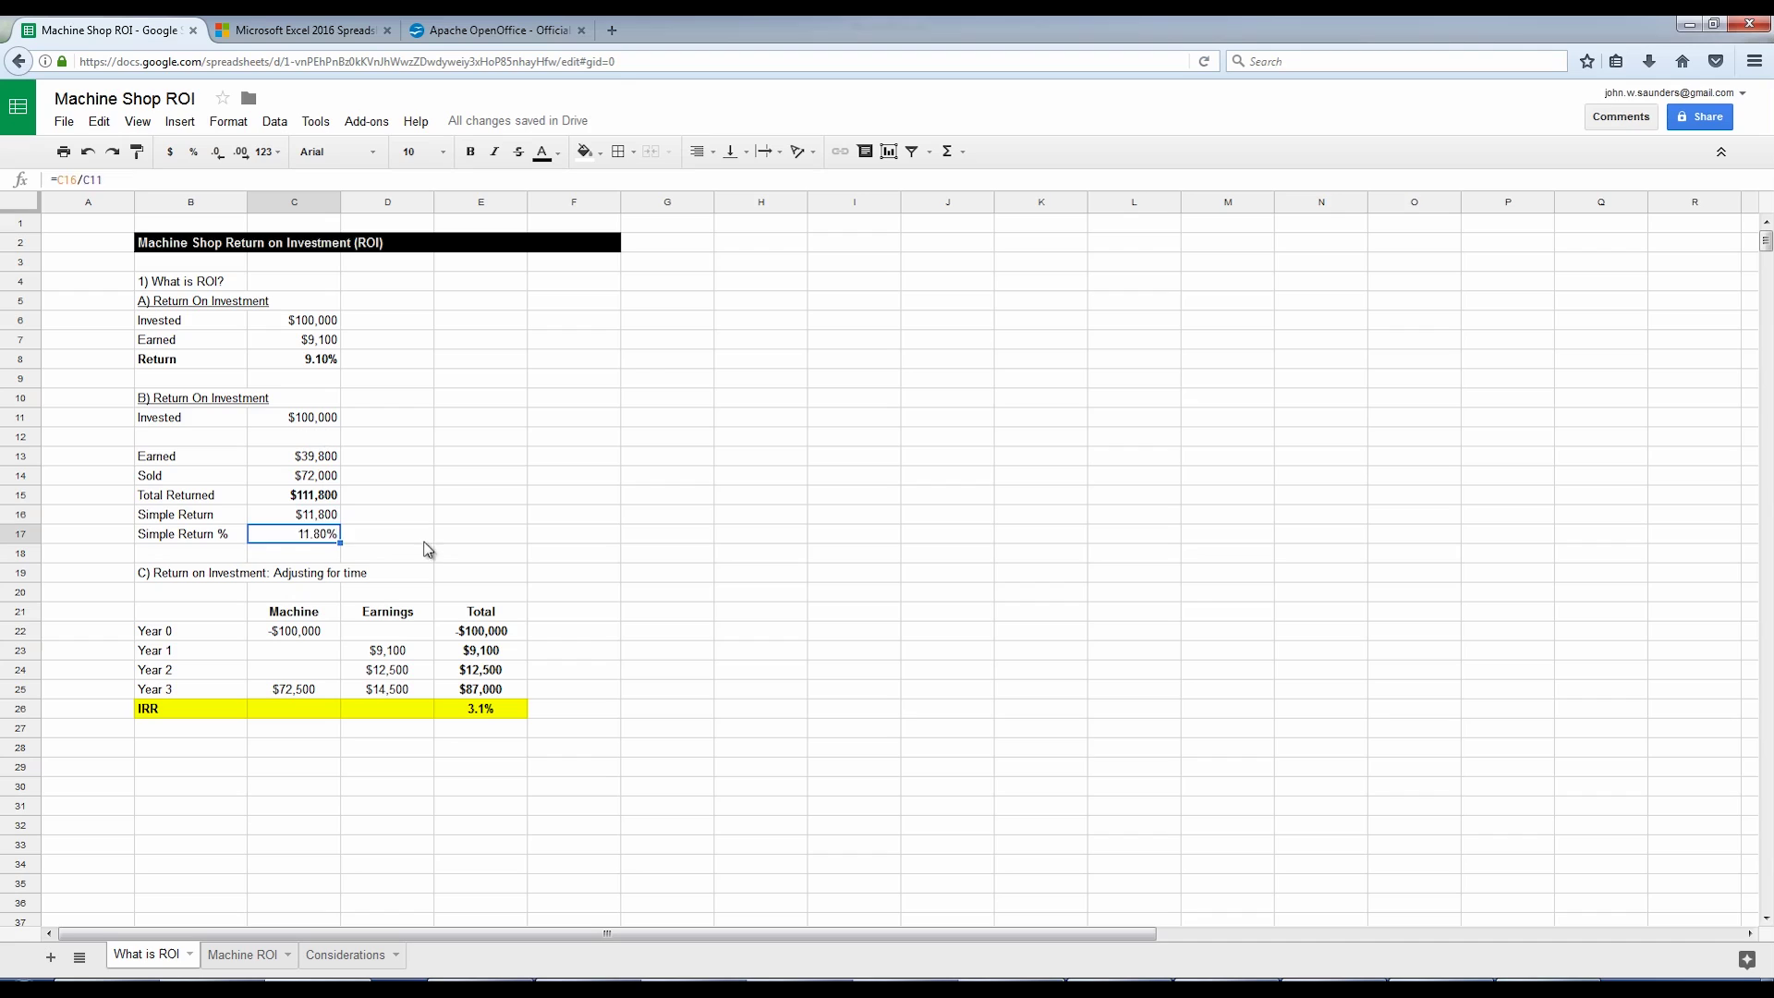
text(=C16)
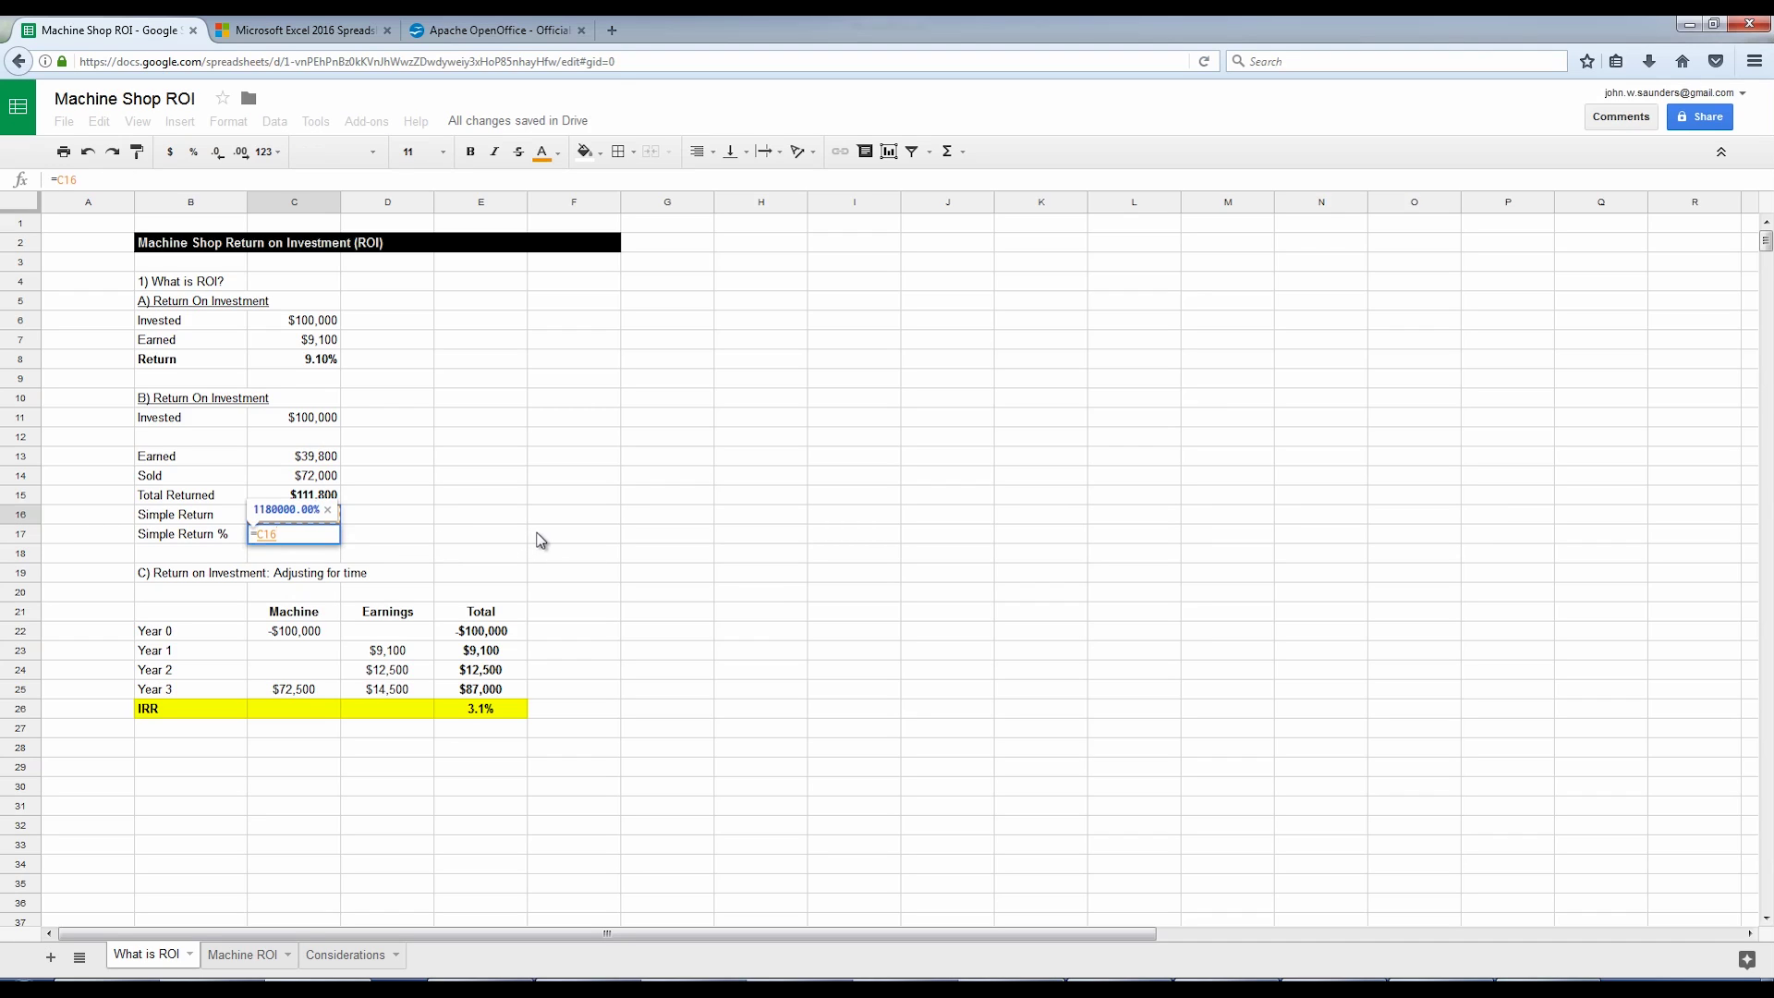
text(/C13)
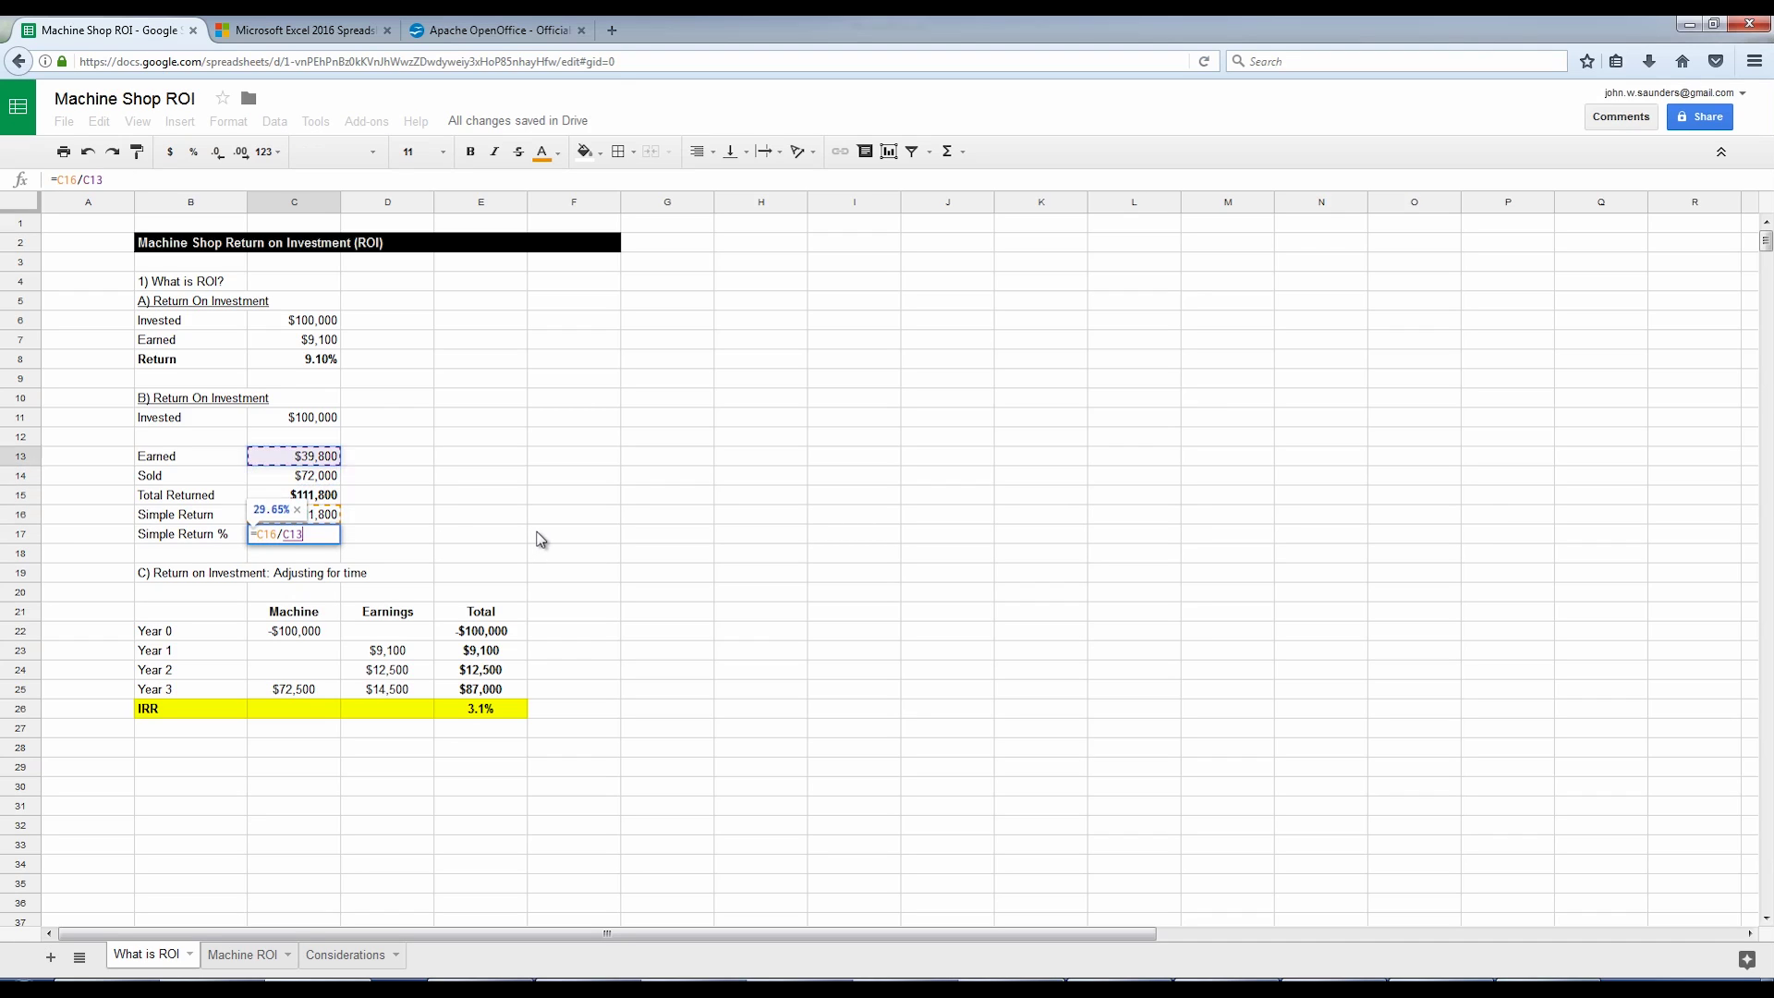
key(Up)
key(Up)
key(Return)
key(Up)
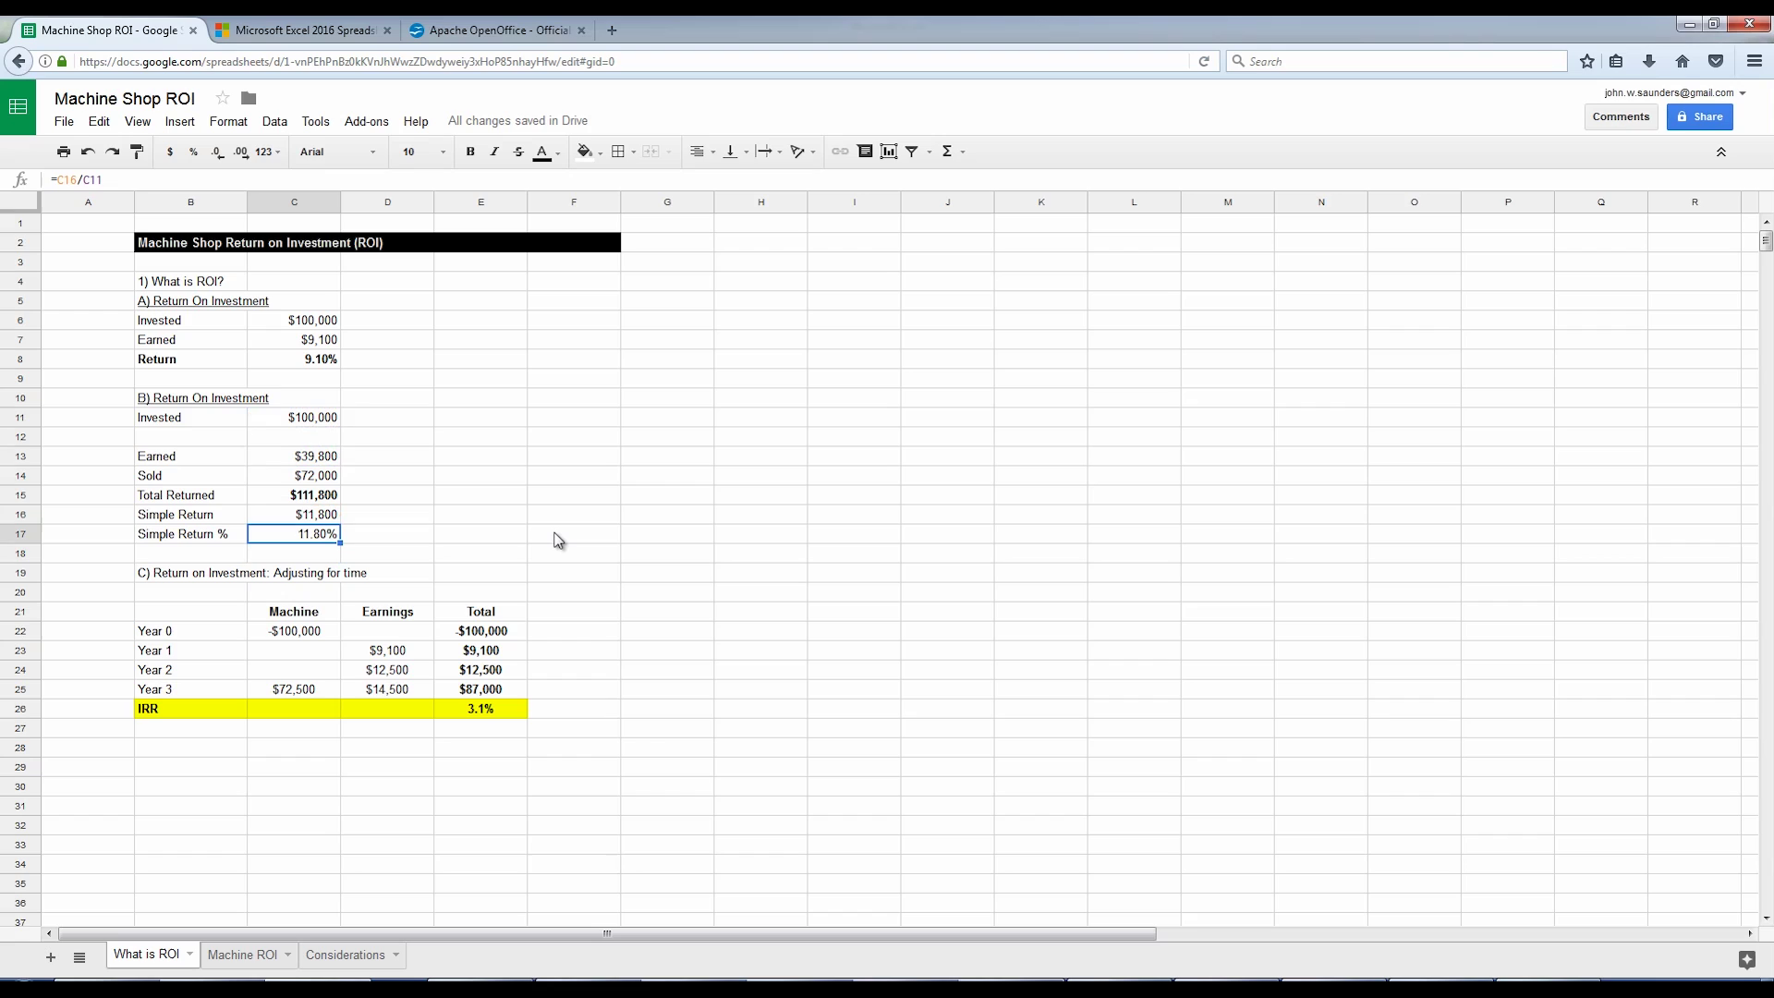
key(ctrl+b)
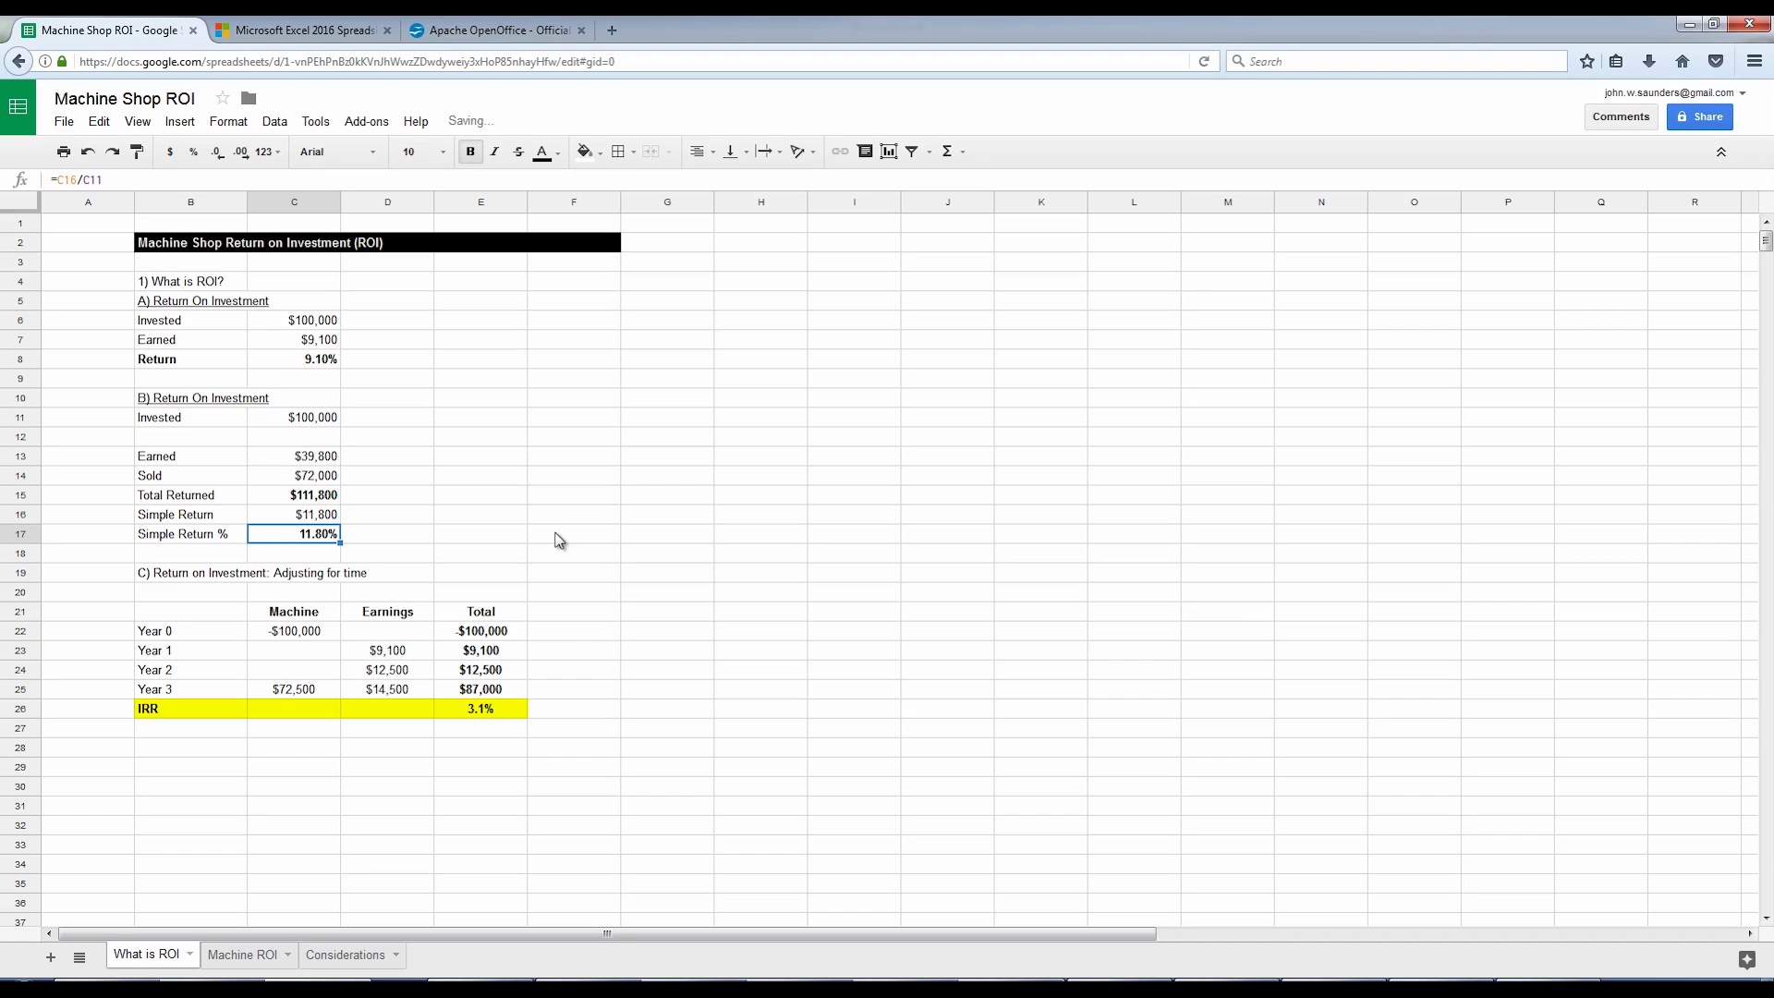
key(ctrl+b)
key(Up)
key(Up)
key(Up)
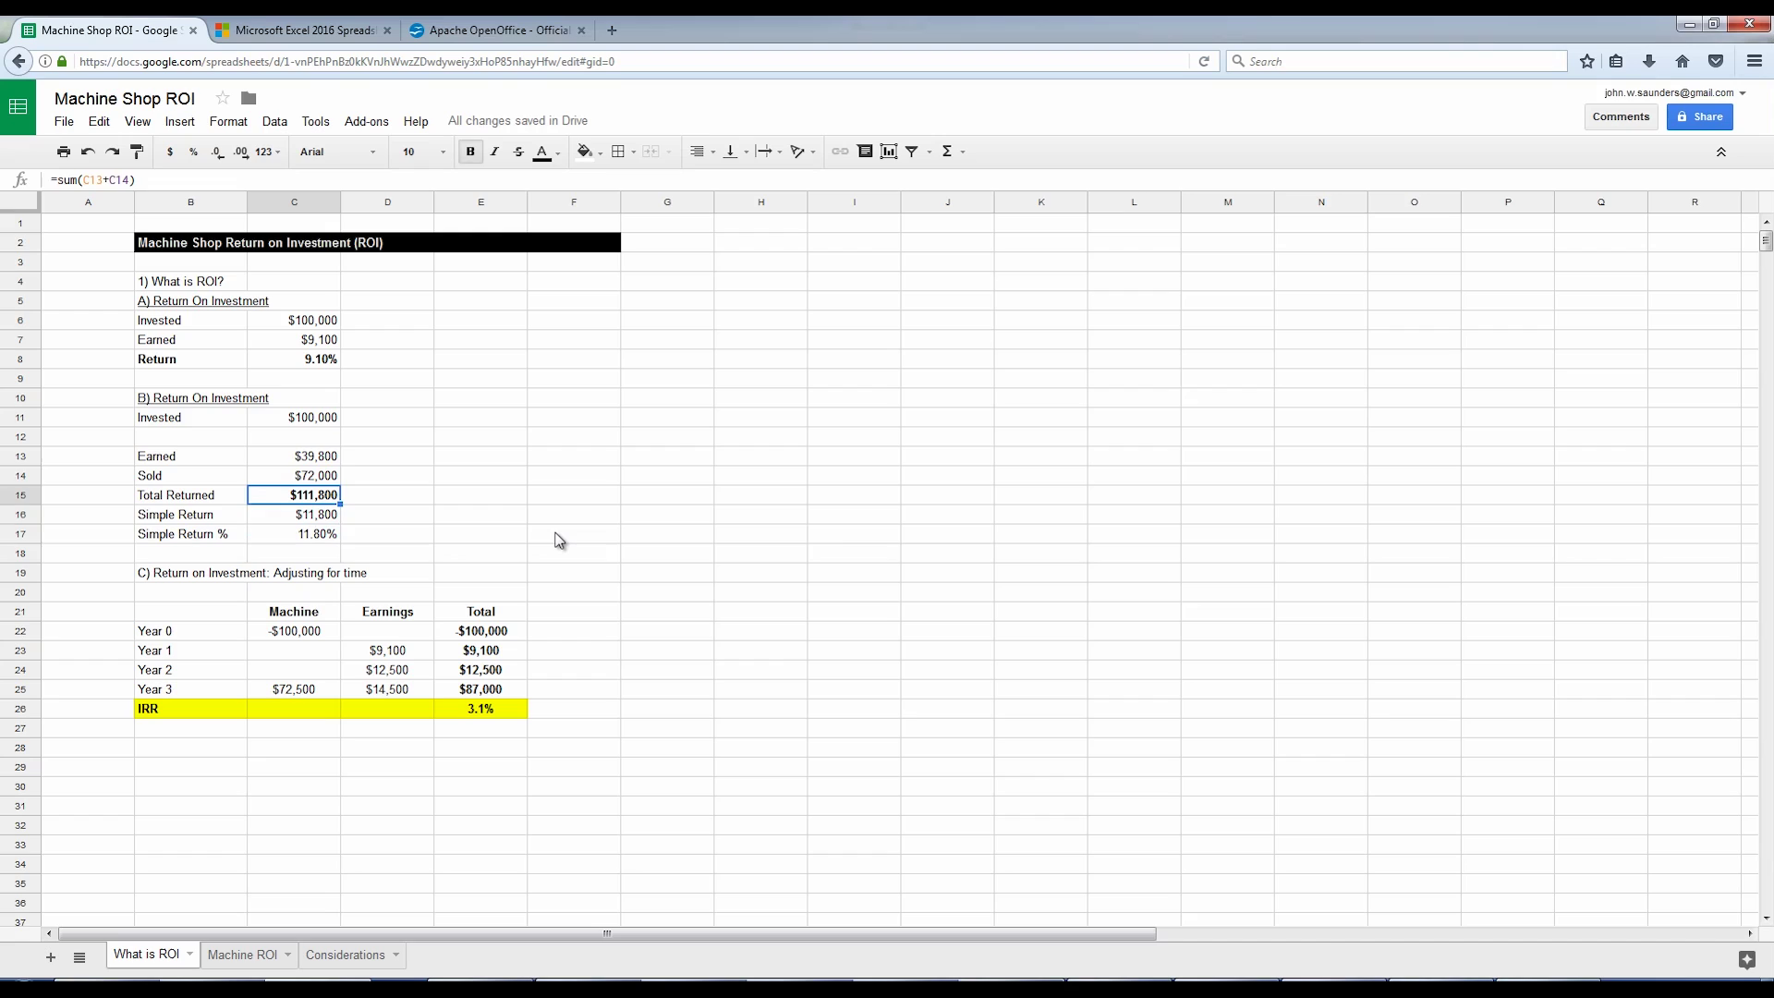
key(Up)
key(Left)
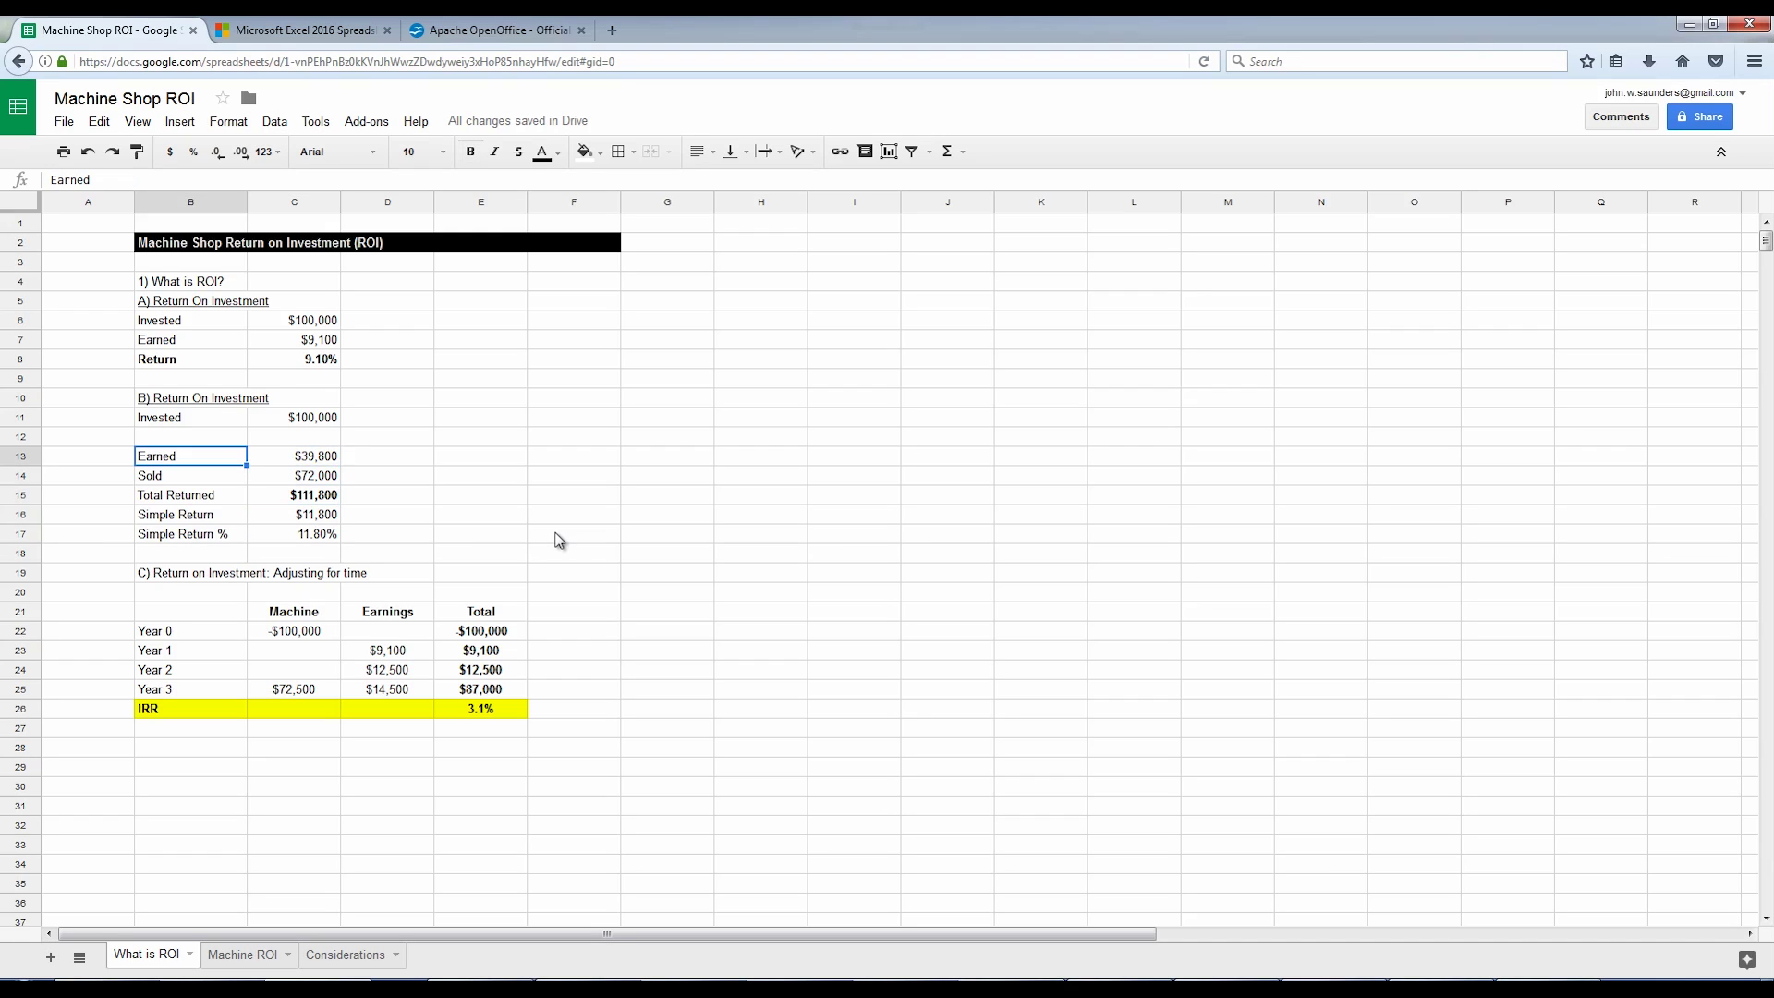
key(Right)
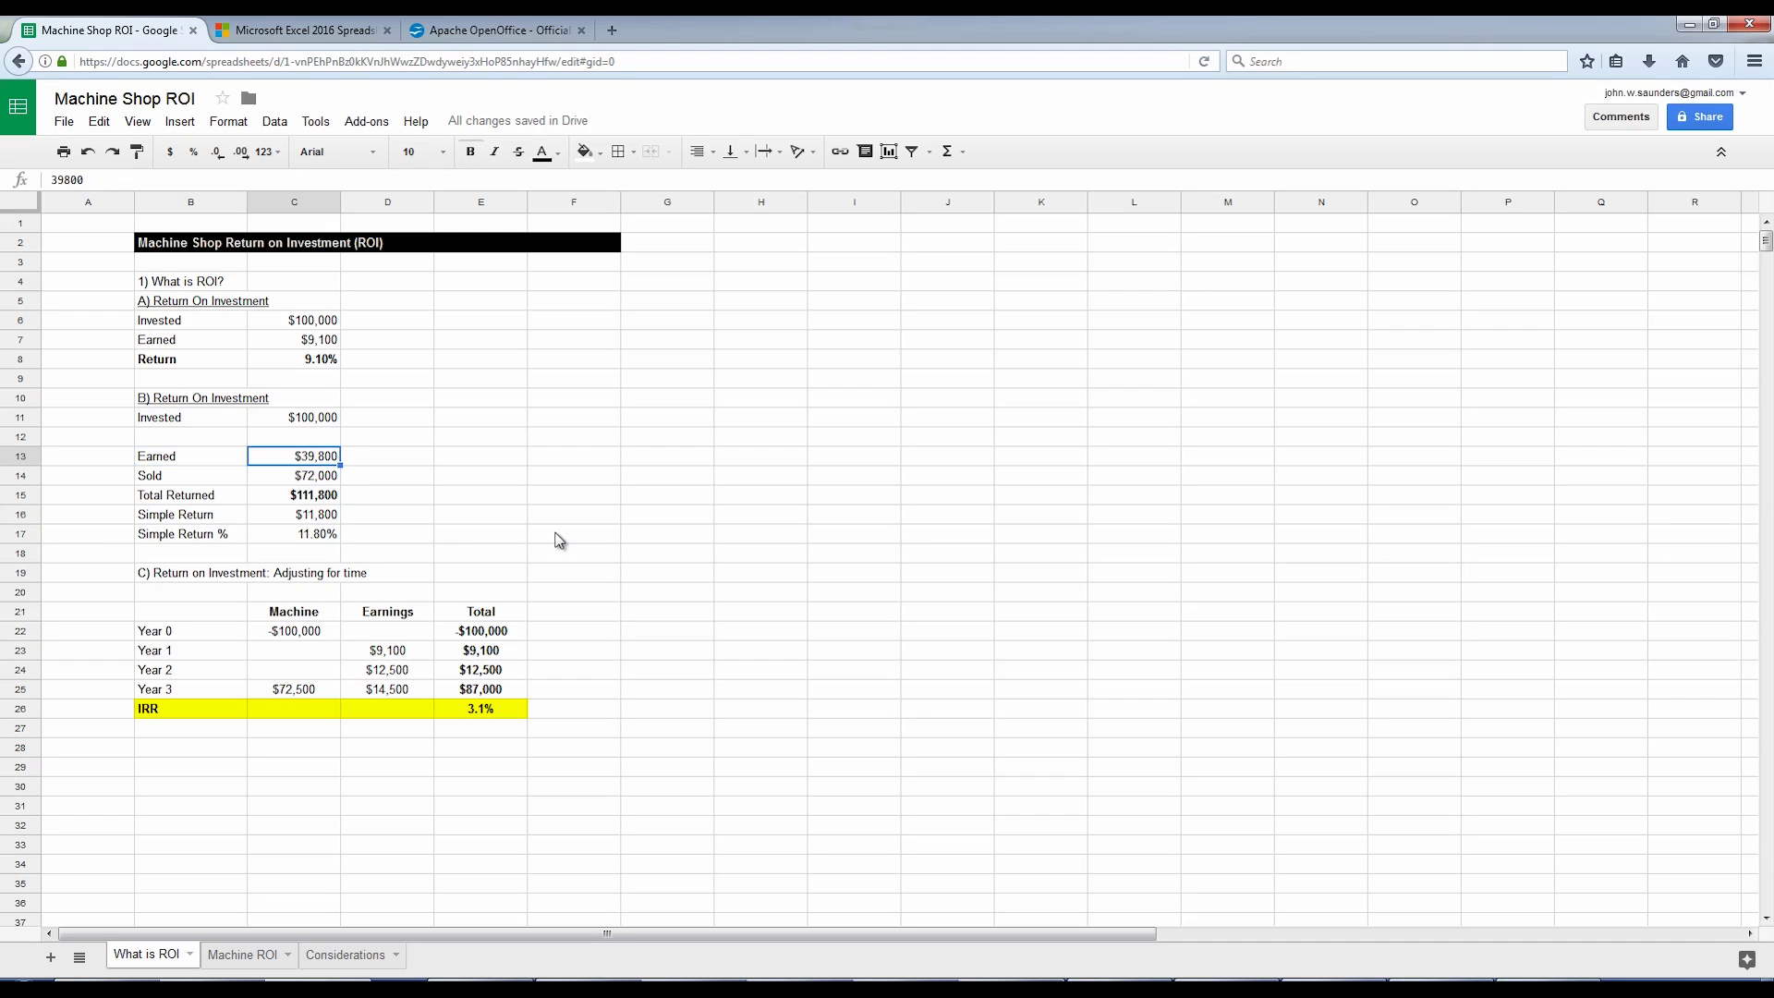
key(Down)
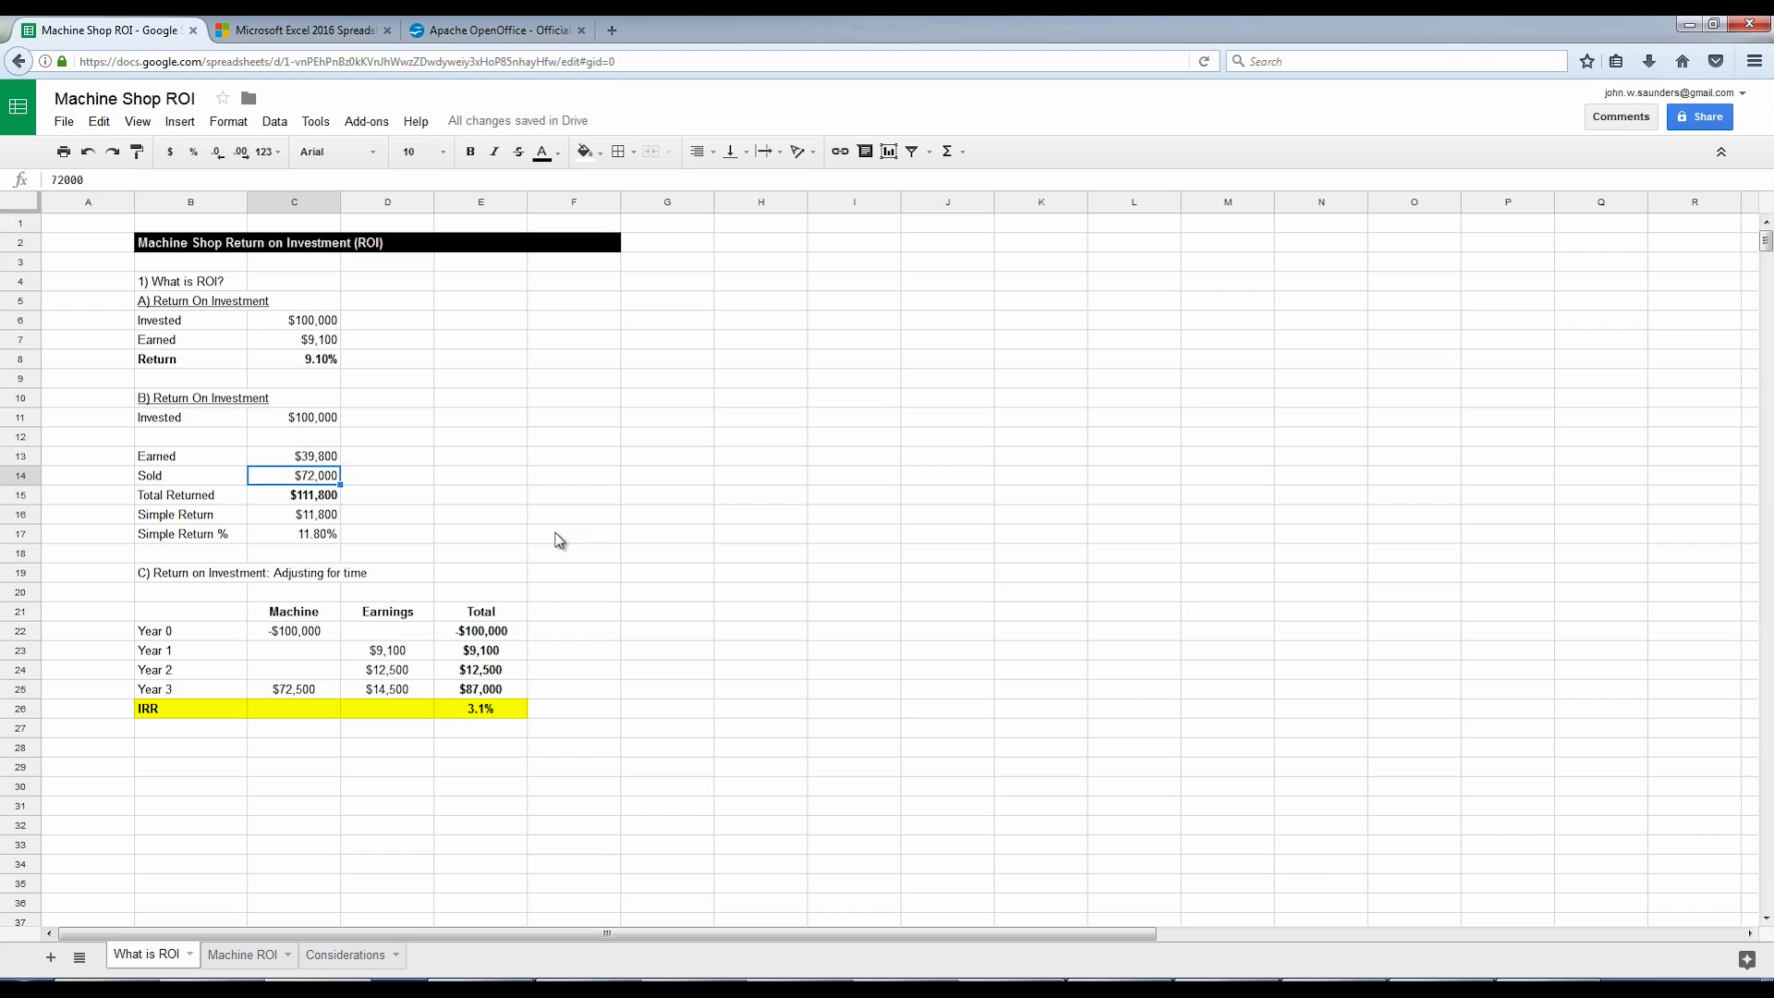
key(Down)
key(Down)
key(Down)
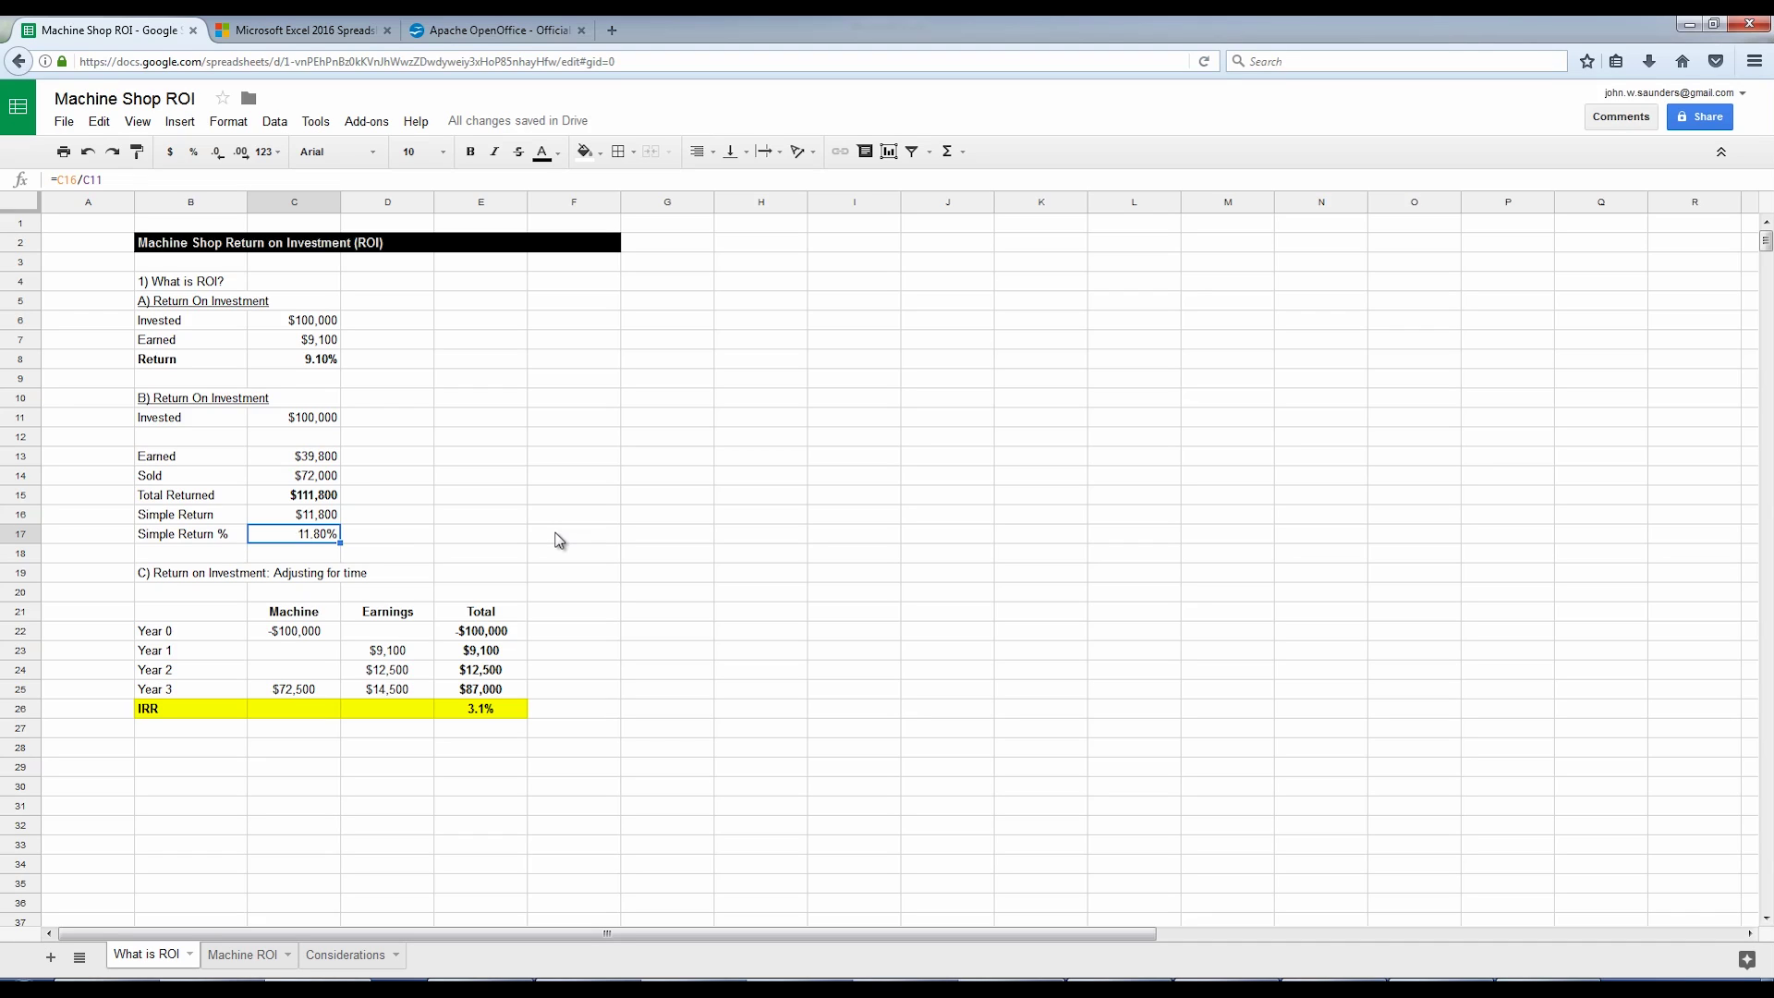
key(Down)
key(Down)
key(Down)
key(Down)
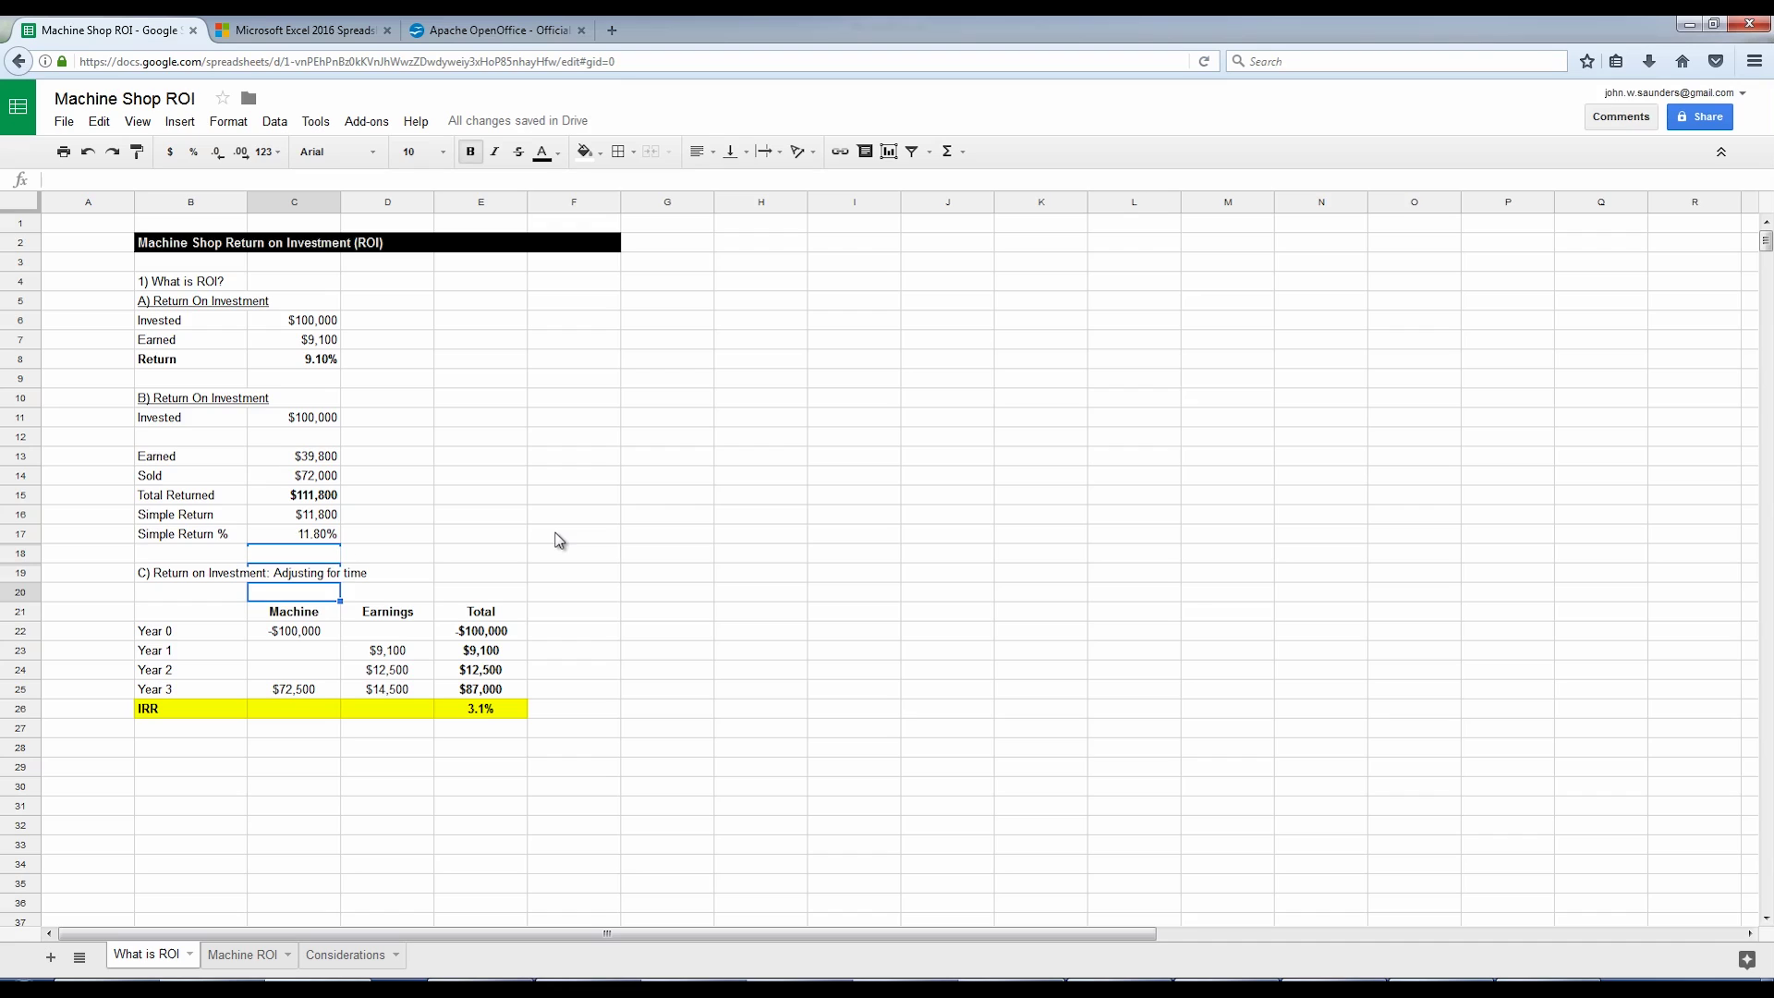
key(Left)
key(shift+Down)
key(shift+Right)
key(shift+Down)
key(shift+Down)
key(shift+Right)
key(shift+Down)
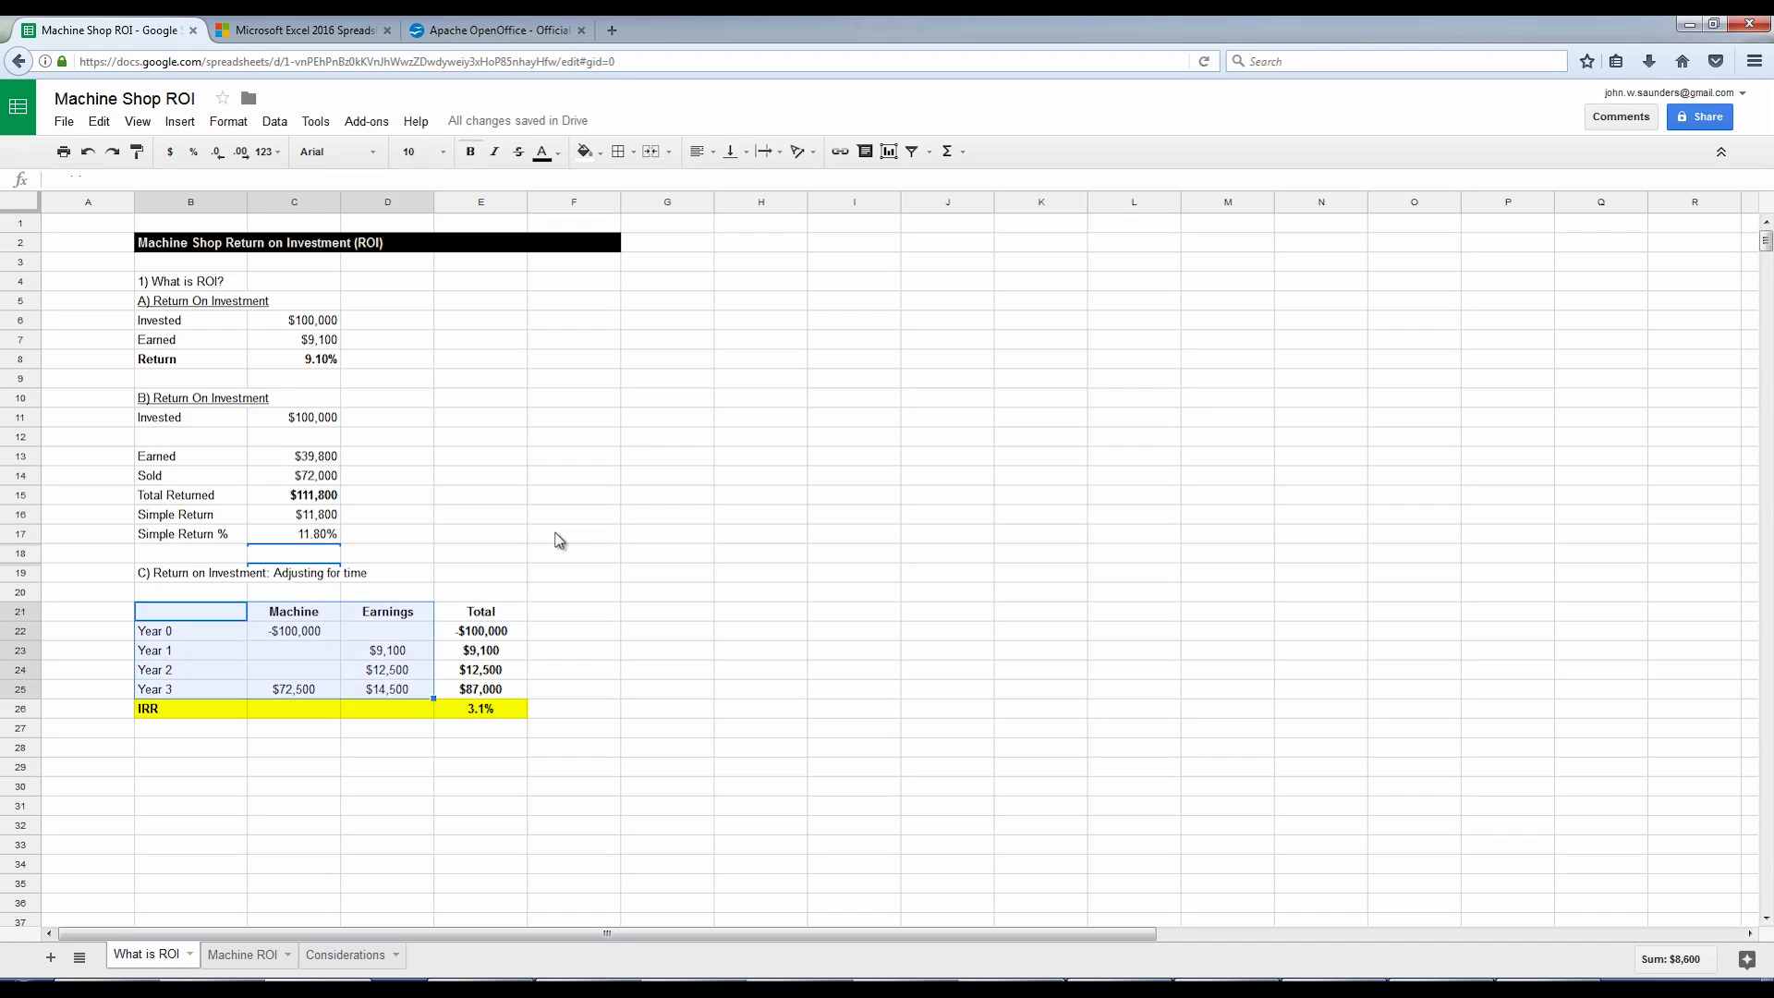
key(shift+Down)
key(shift+Right)
key(shift+Up)
key(shift+Up)
key(shift+Up)
key(shift+Up)
key(shift+Up)
key(shift+Left)
key(shift+Left)
key(shift+Left)
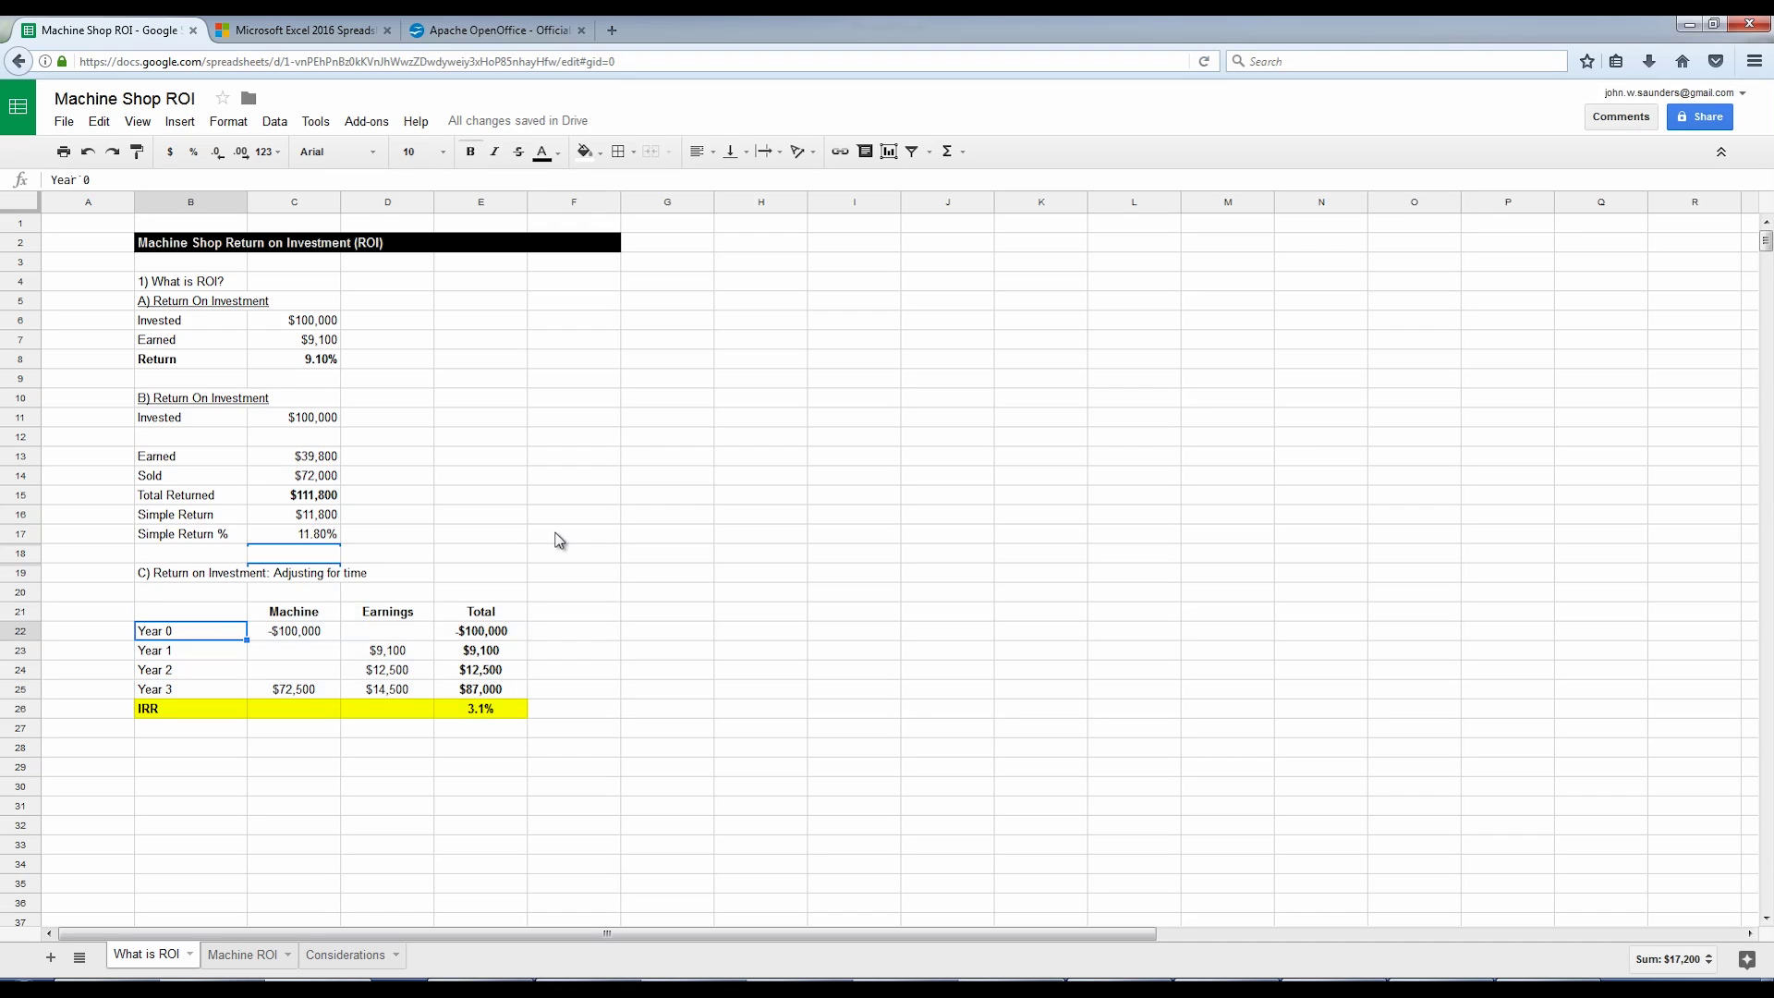
key(Down)
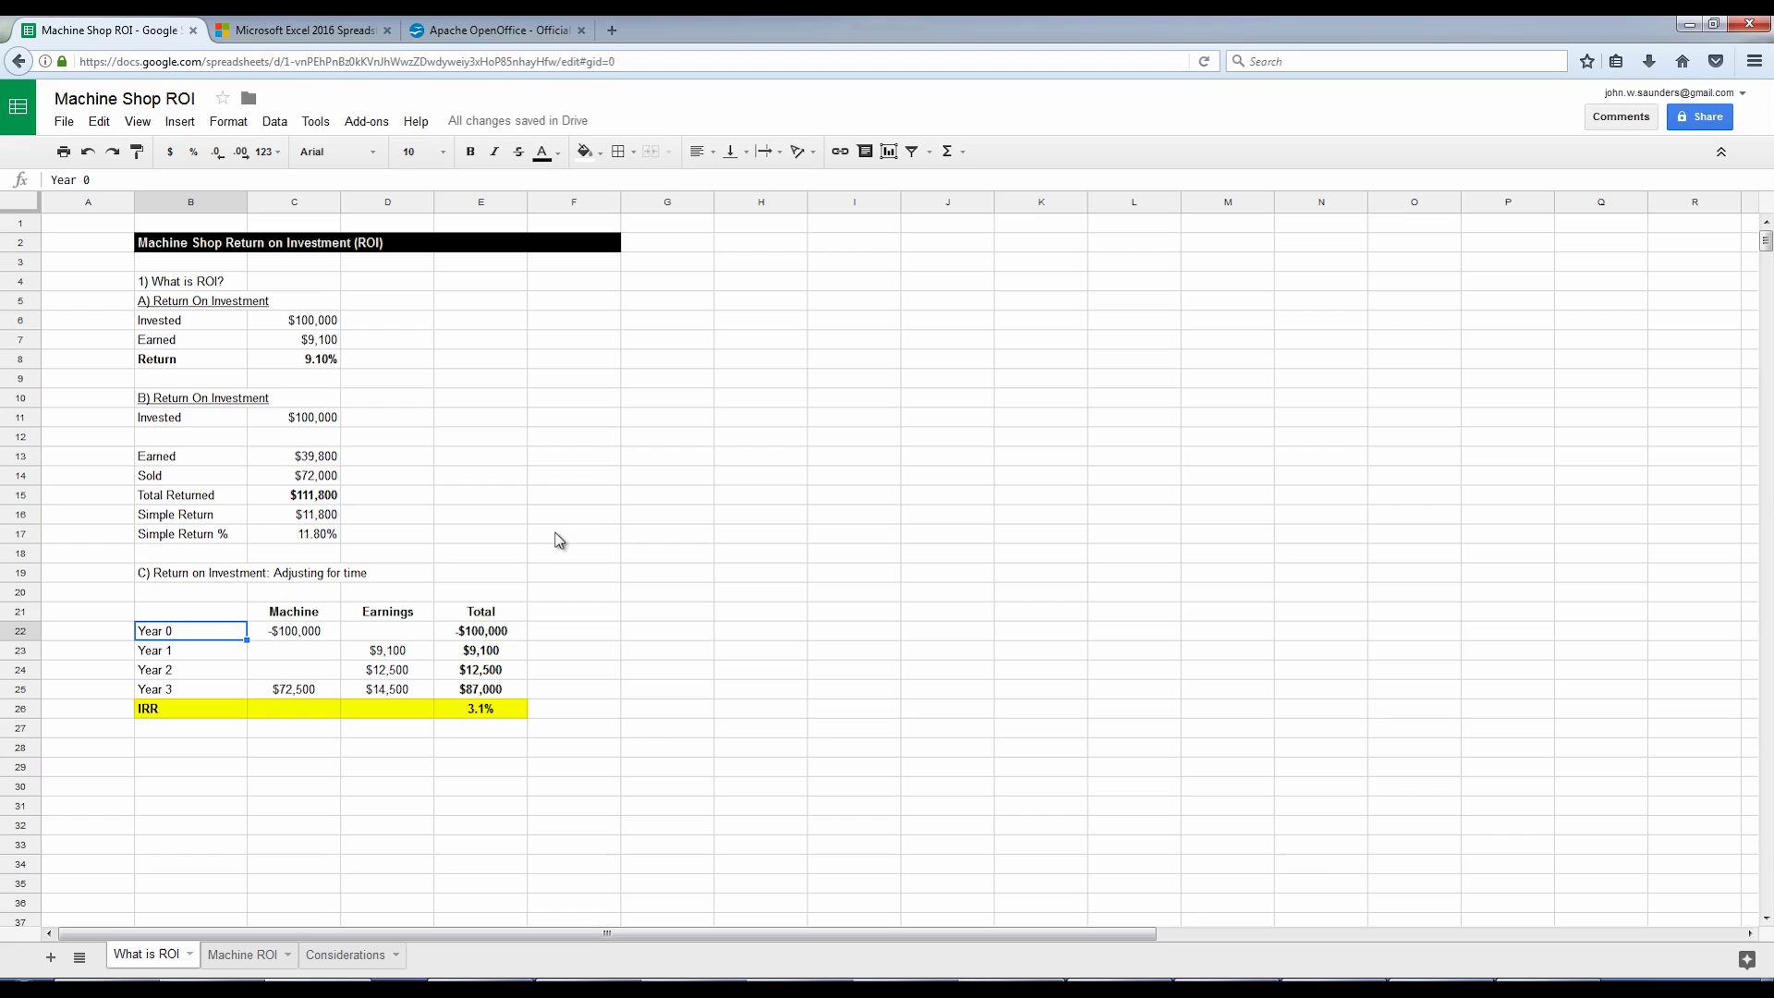
key(Right)
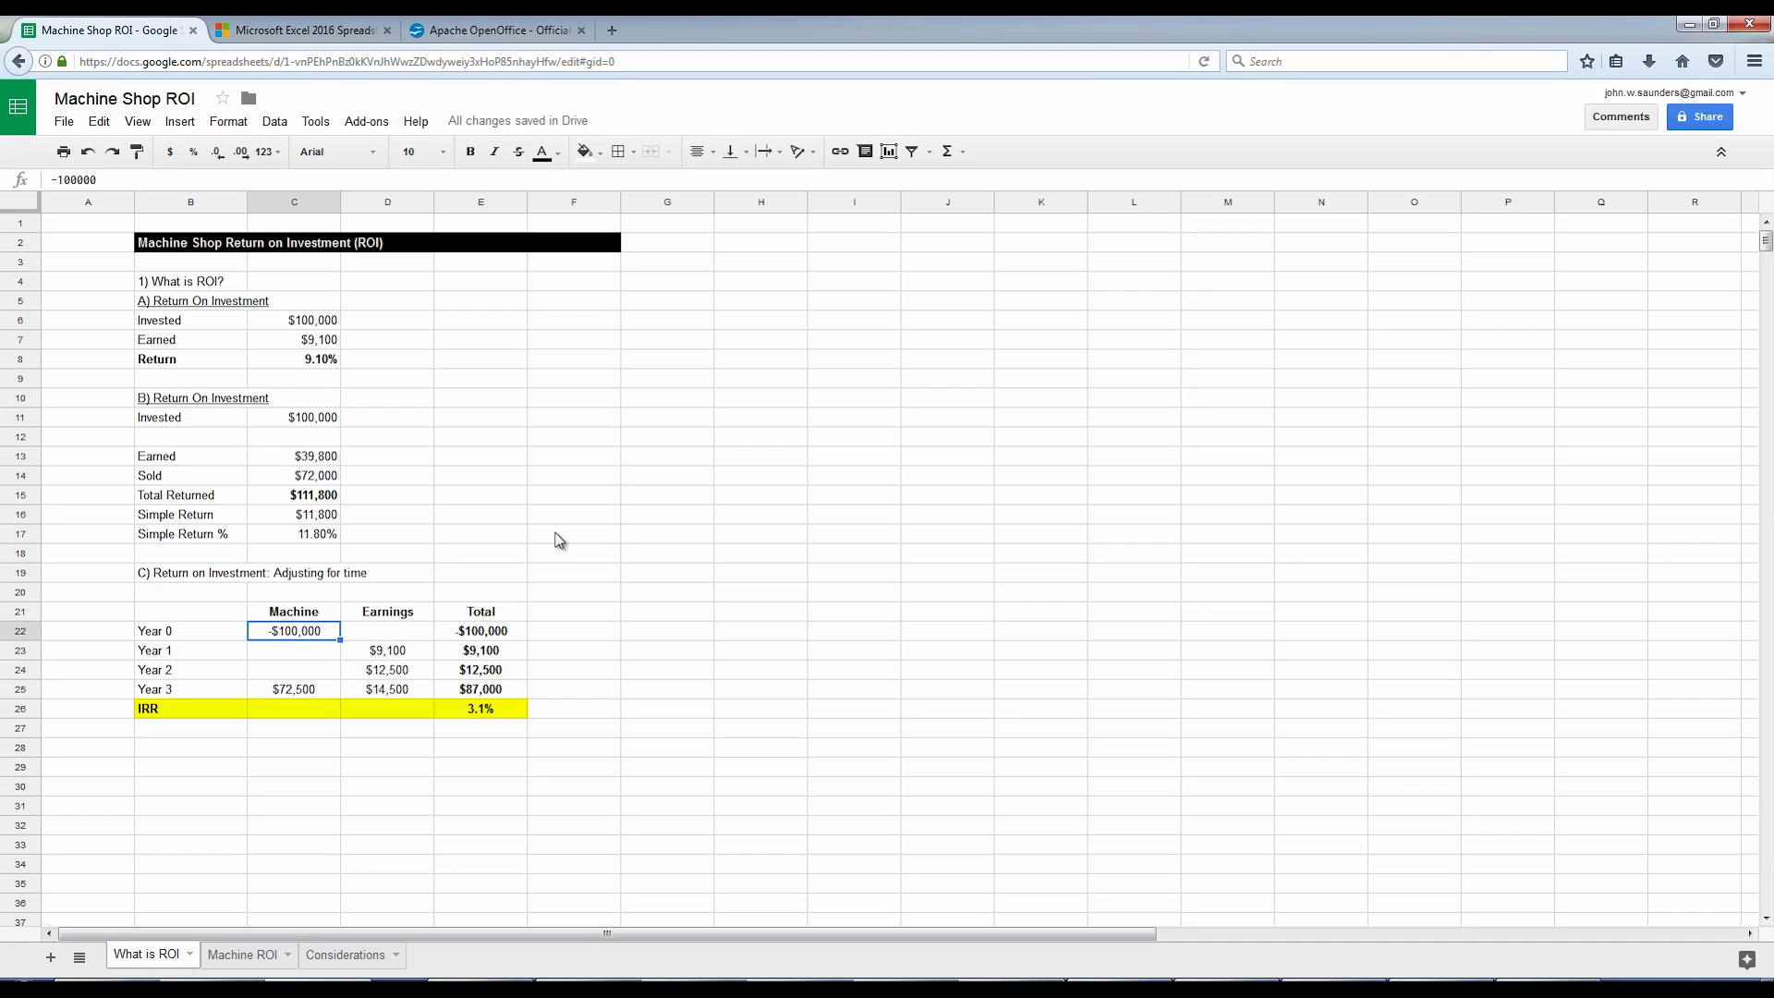
key(Right)
key(Right)
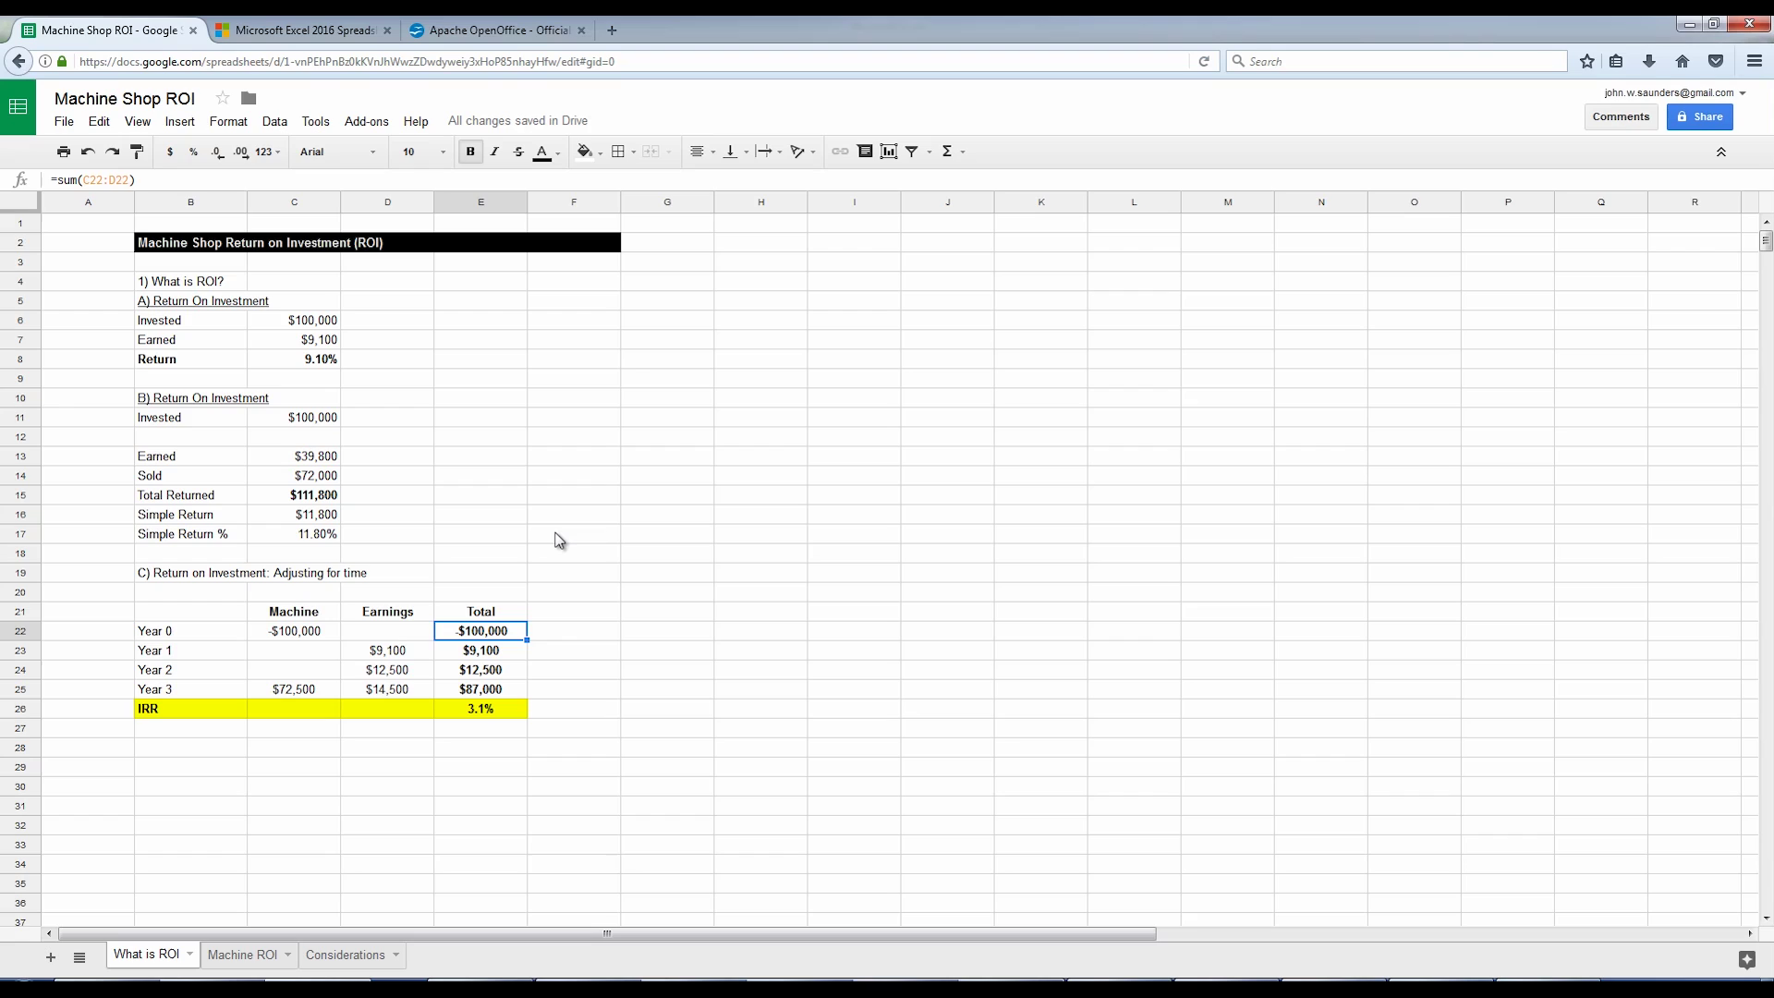
key(Left)
key(Down)
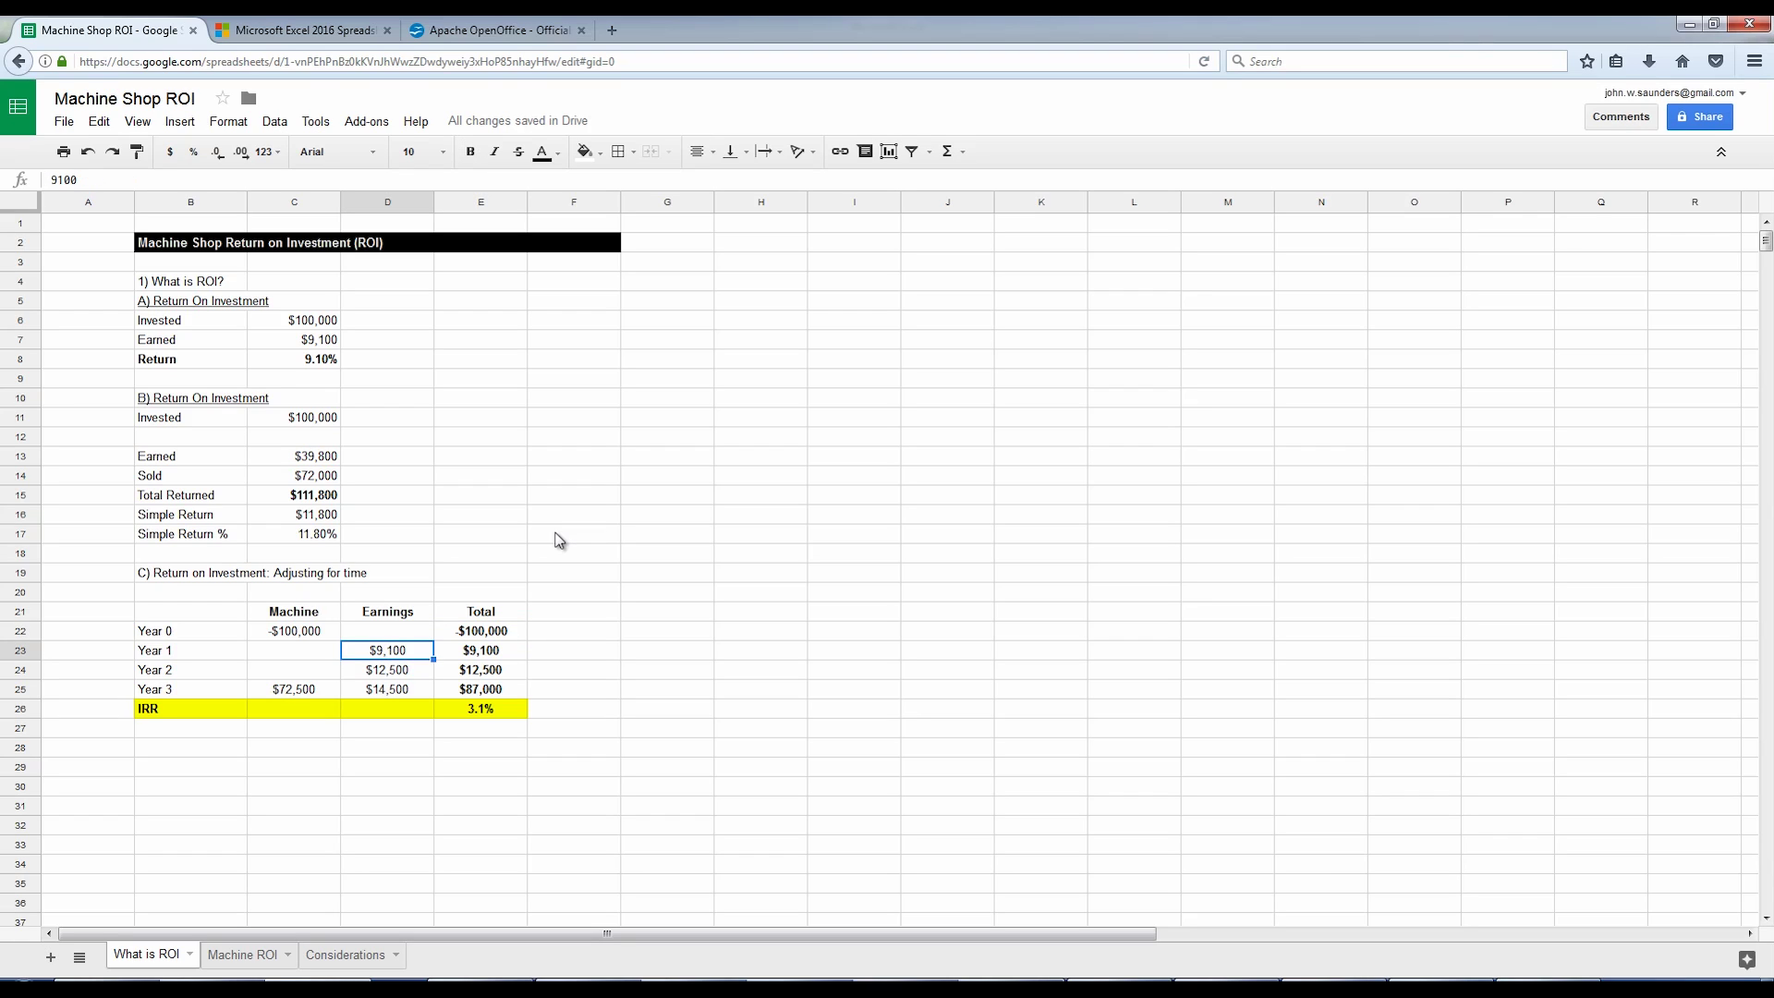
key(Down)
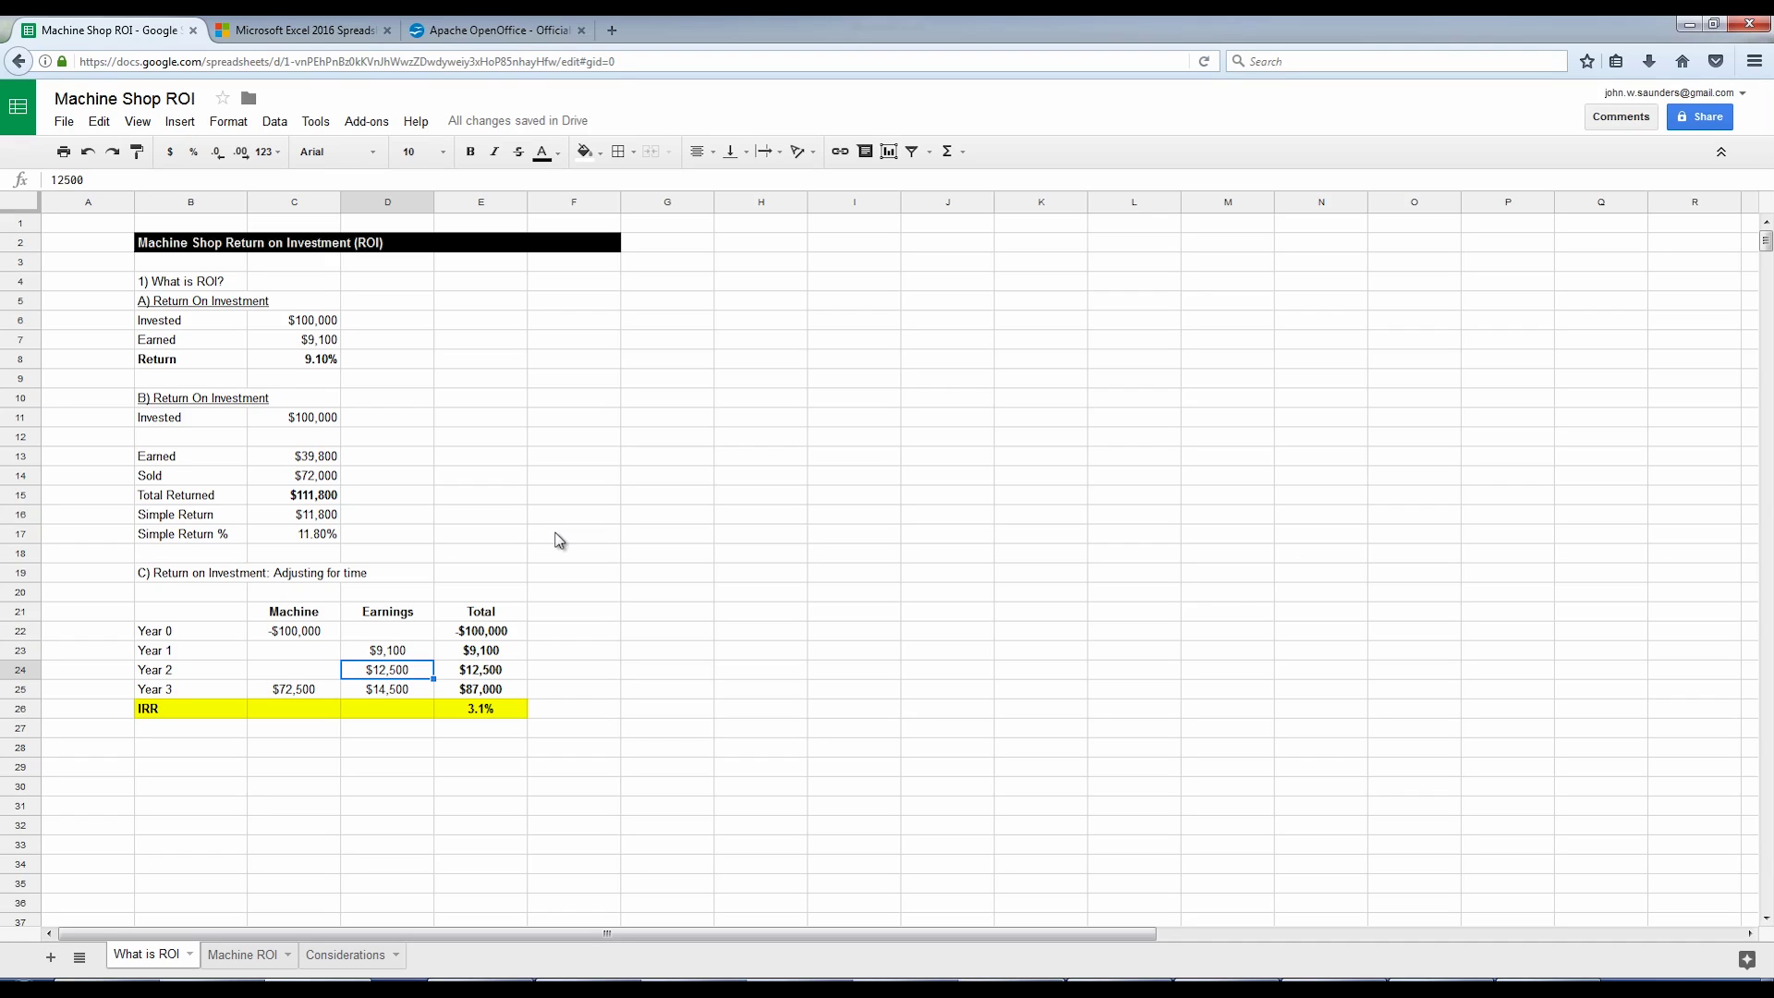
key(Down)
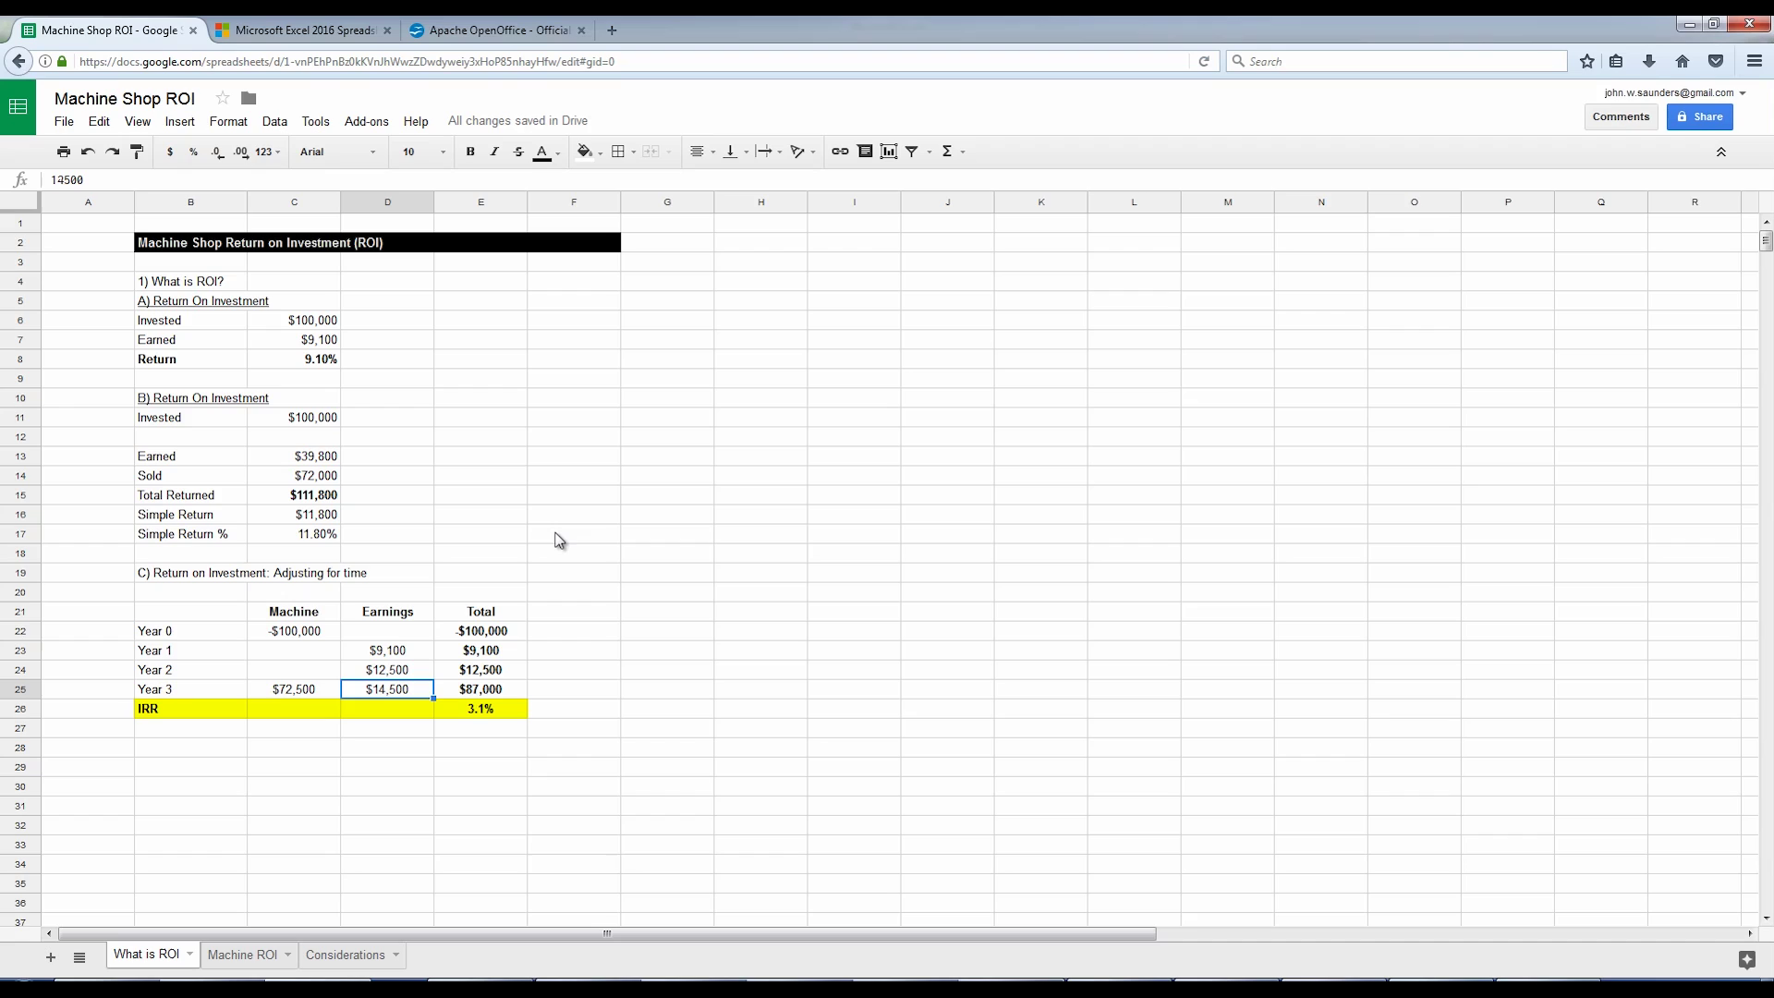
key(Left)
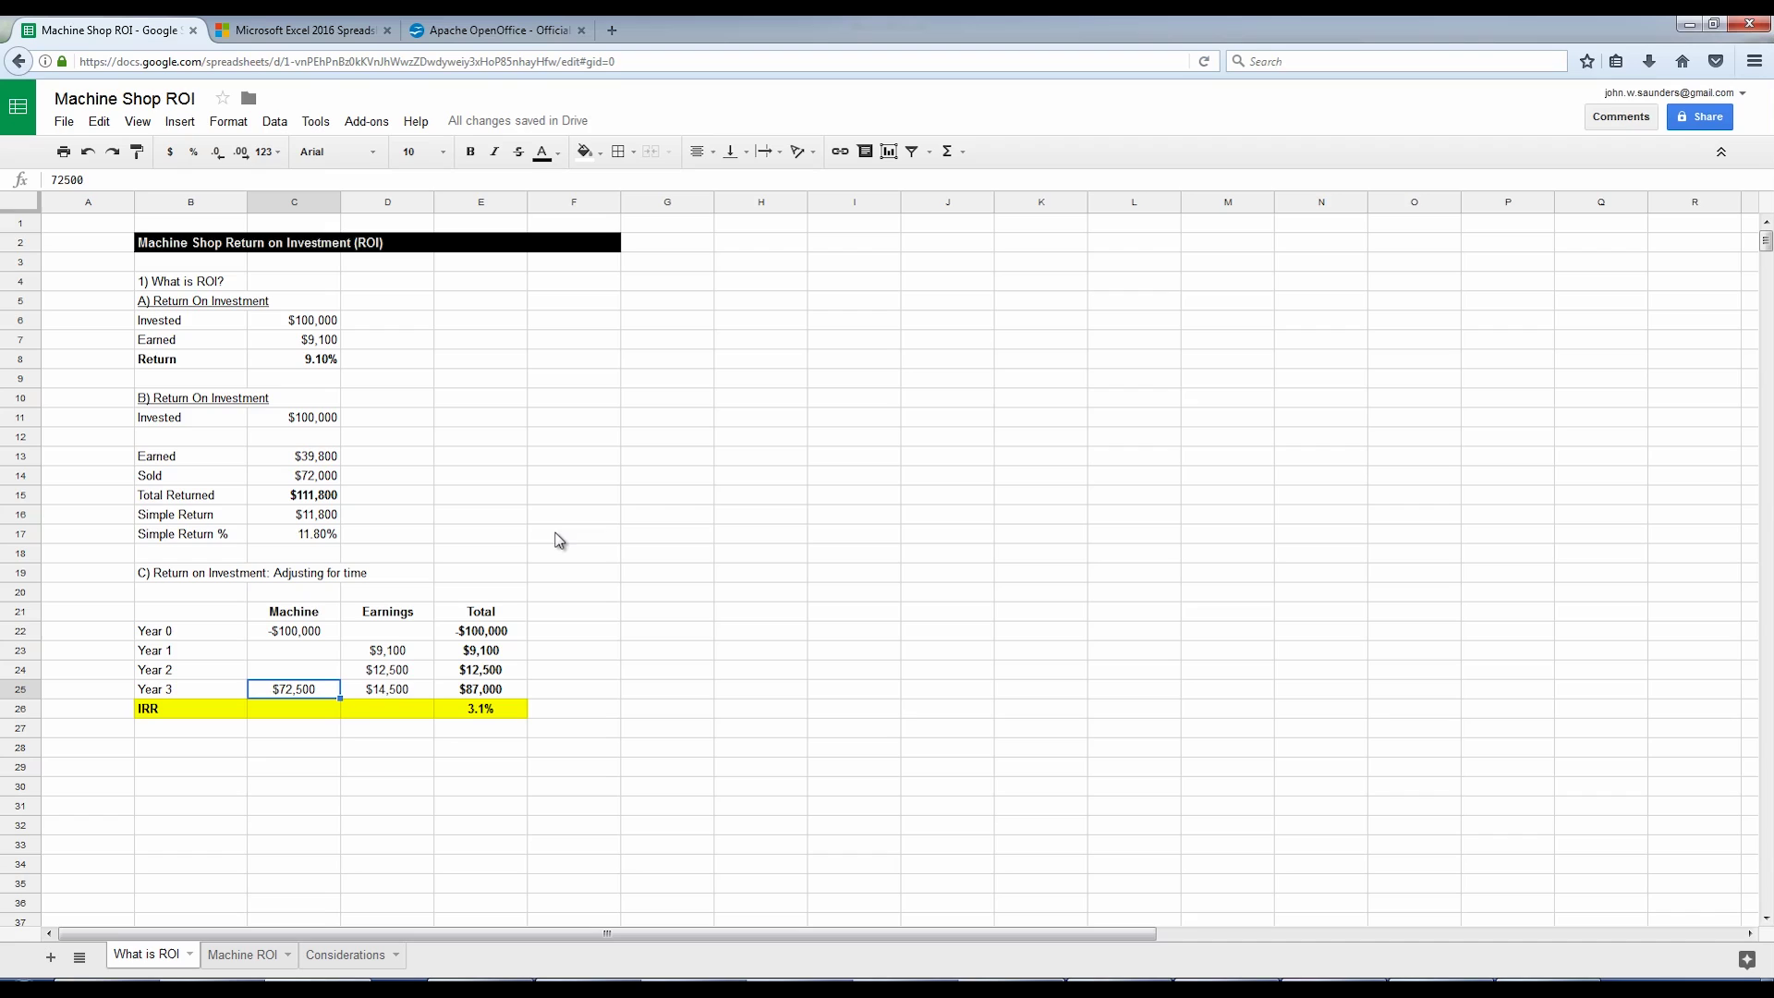
key(Right)
key(Right)
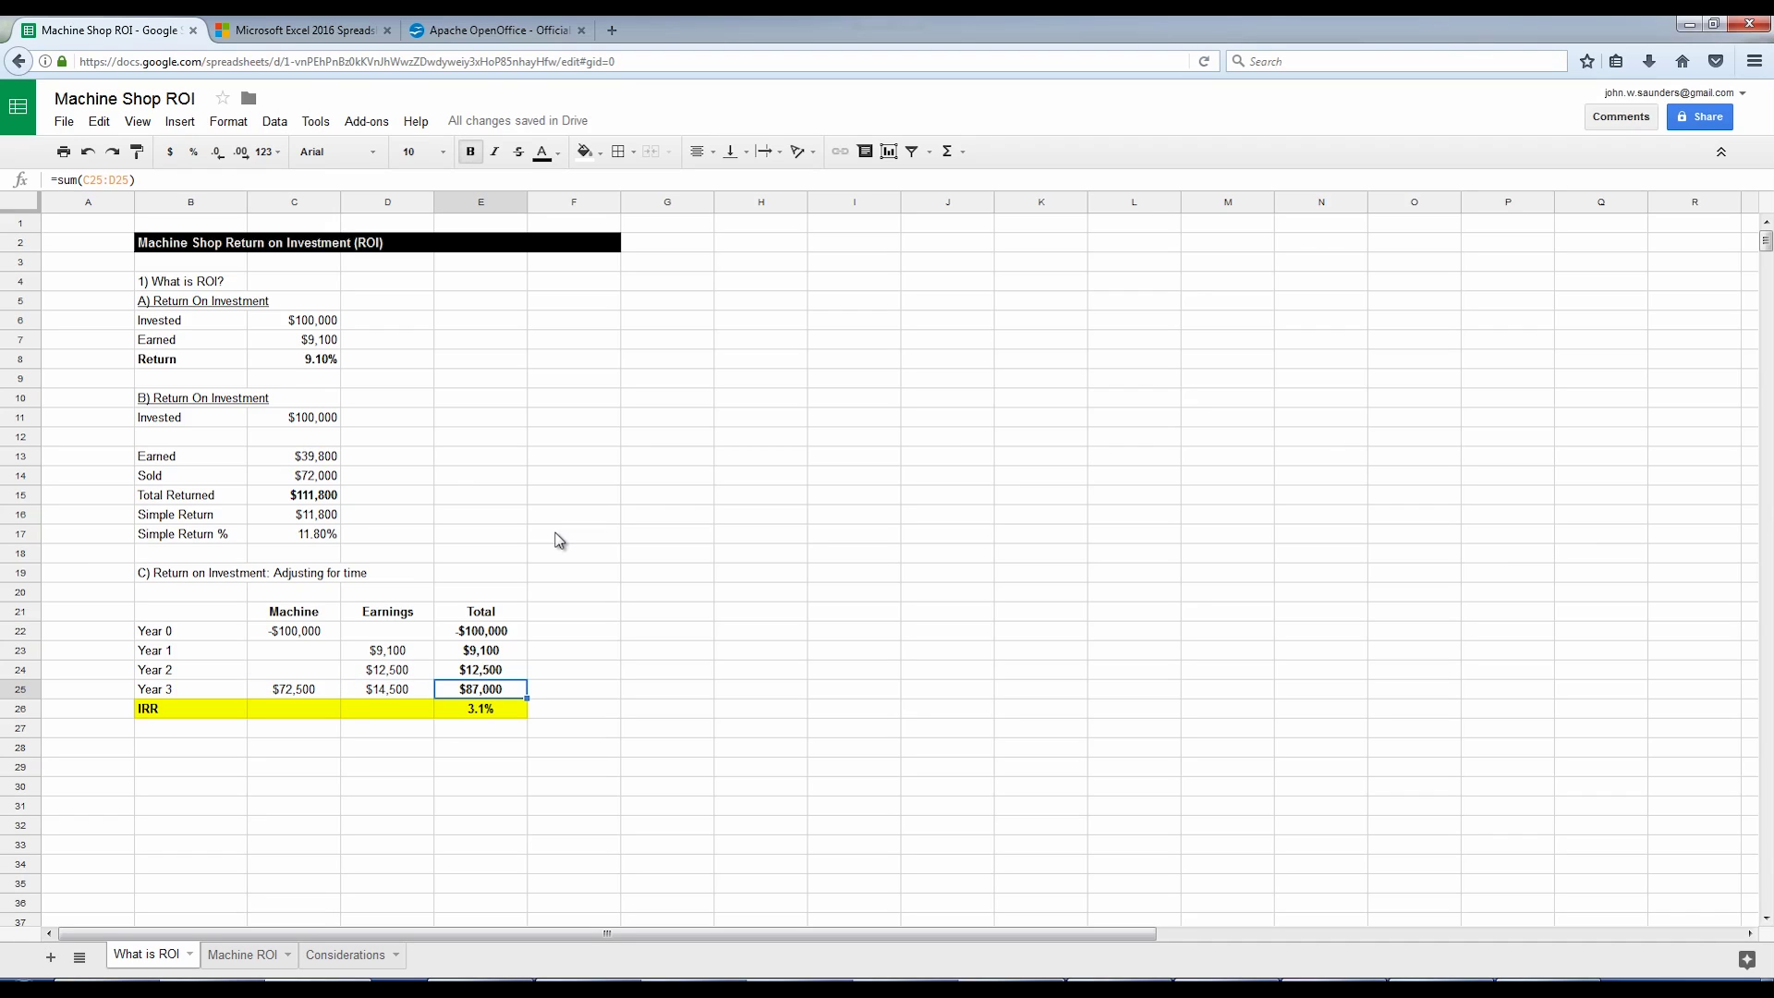
key(Up)
key(Up)
key(Up)
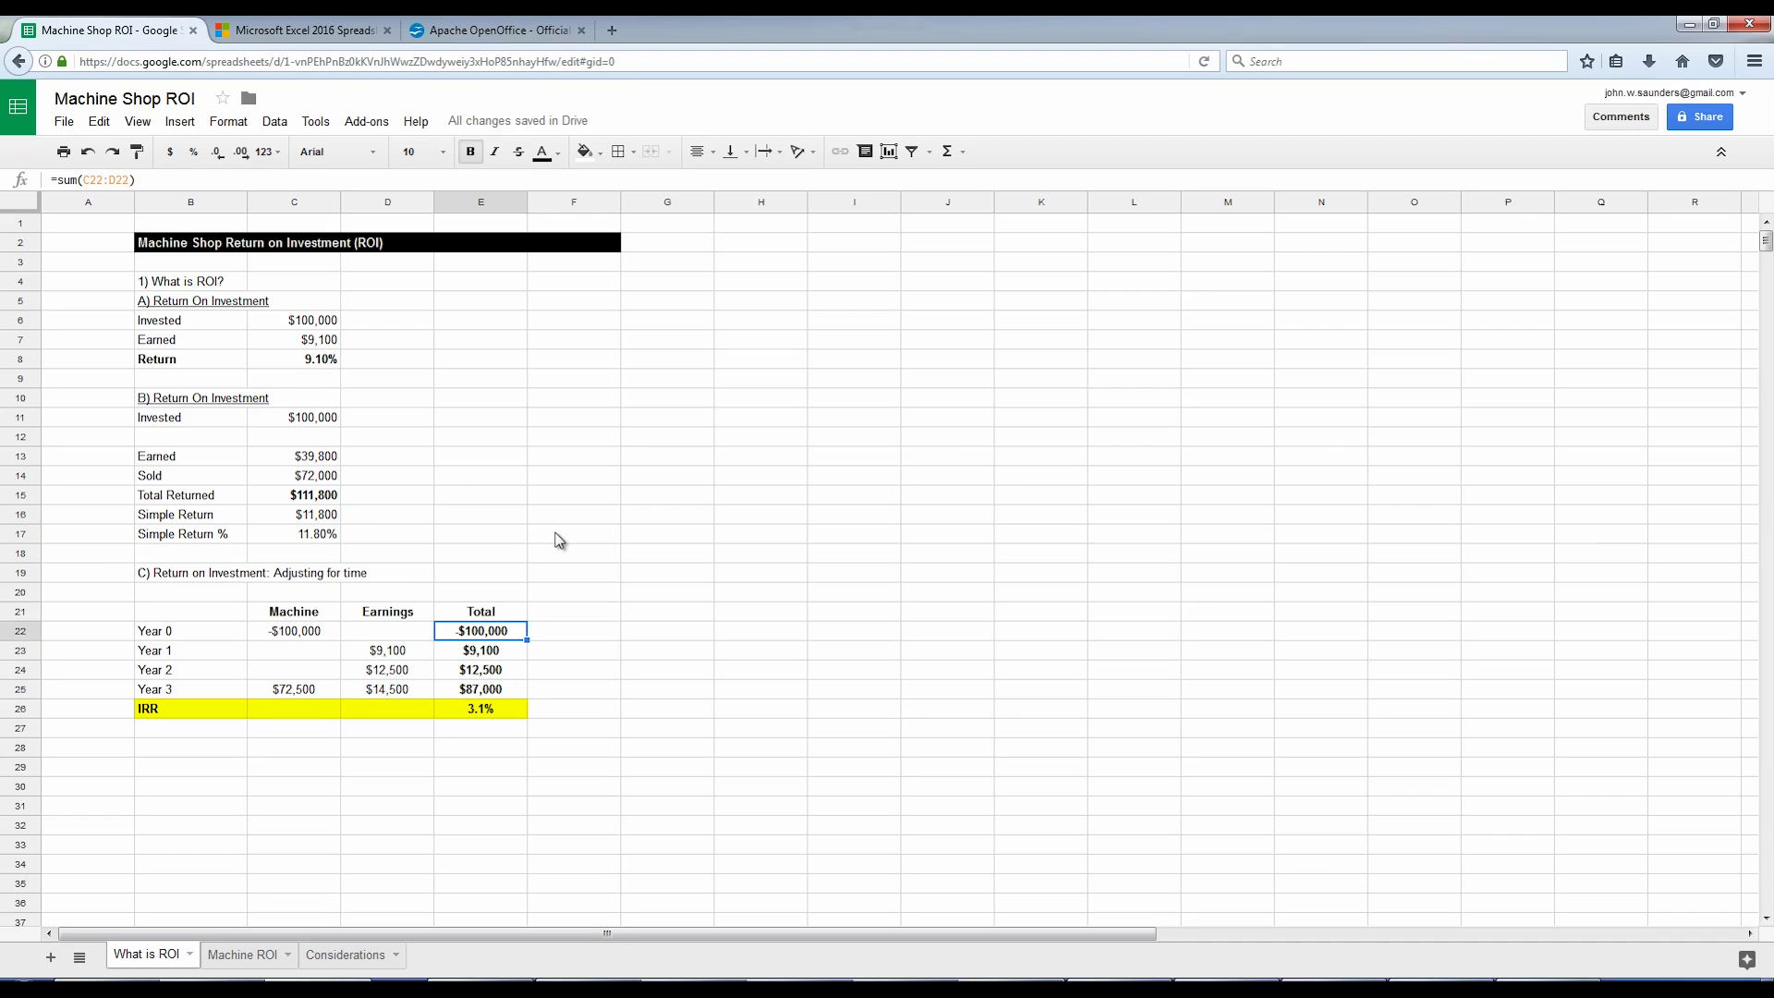
drag(497, 640, 509, 695)
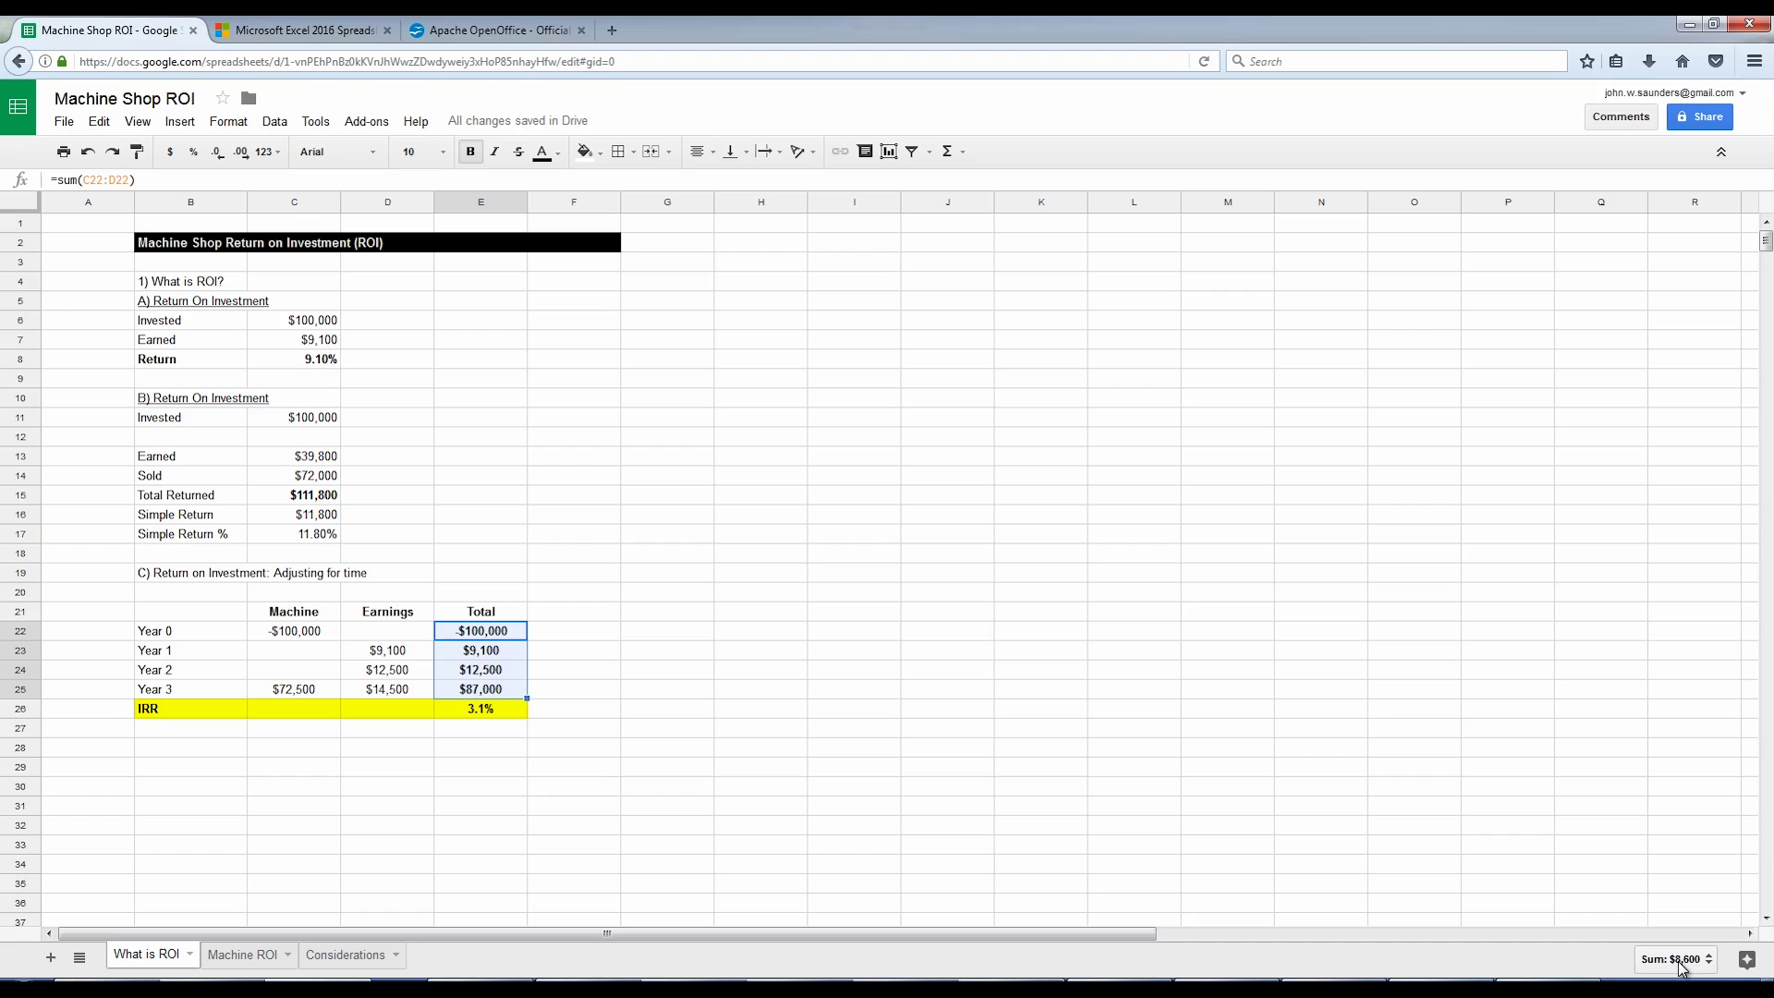
click(798, 791)
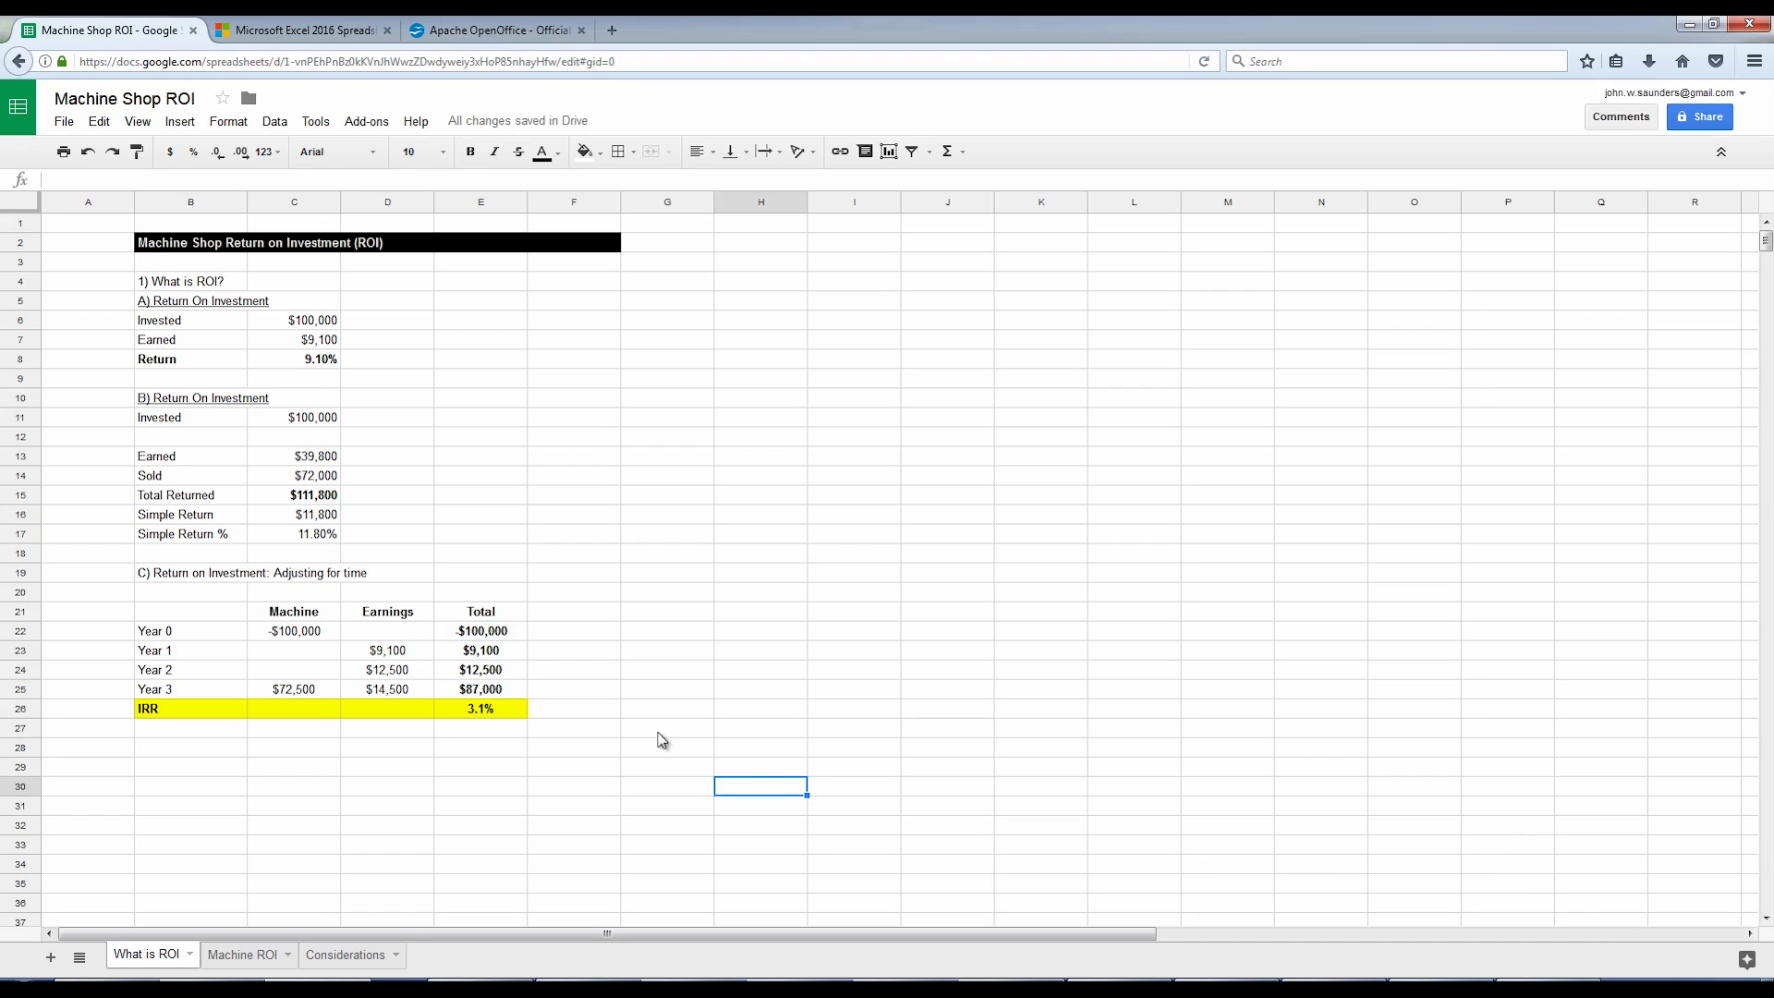
click(508, 713)
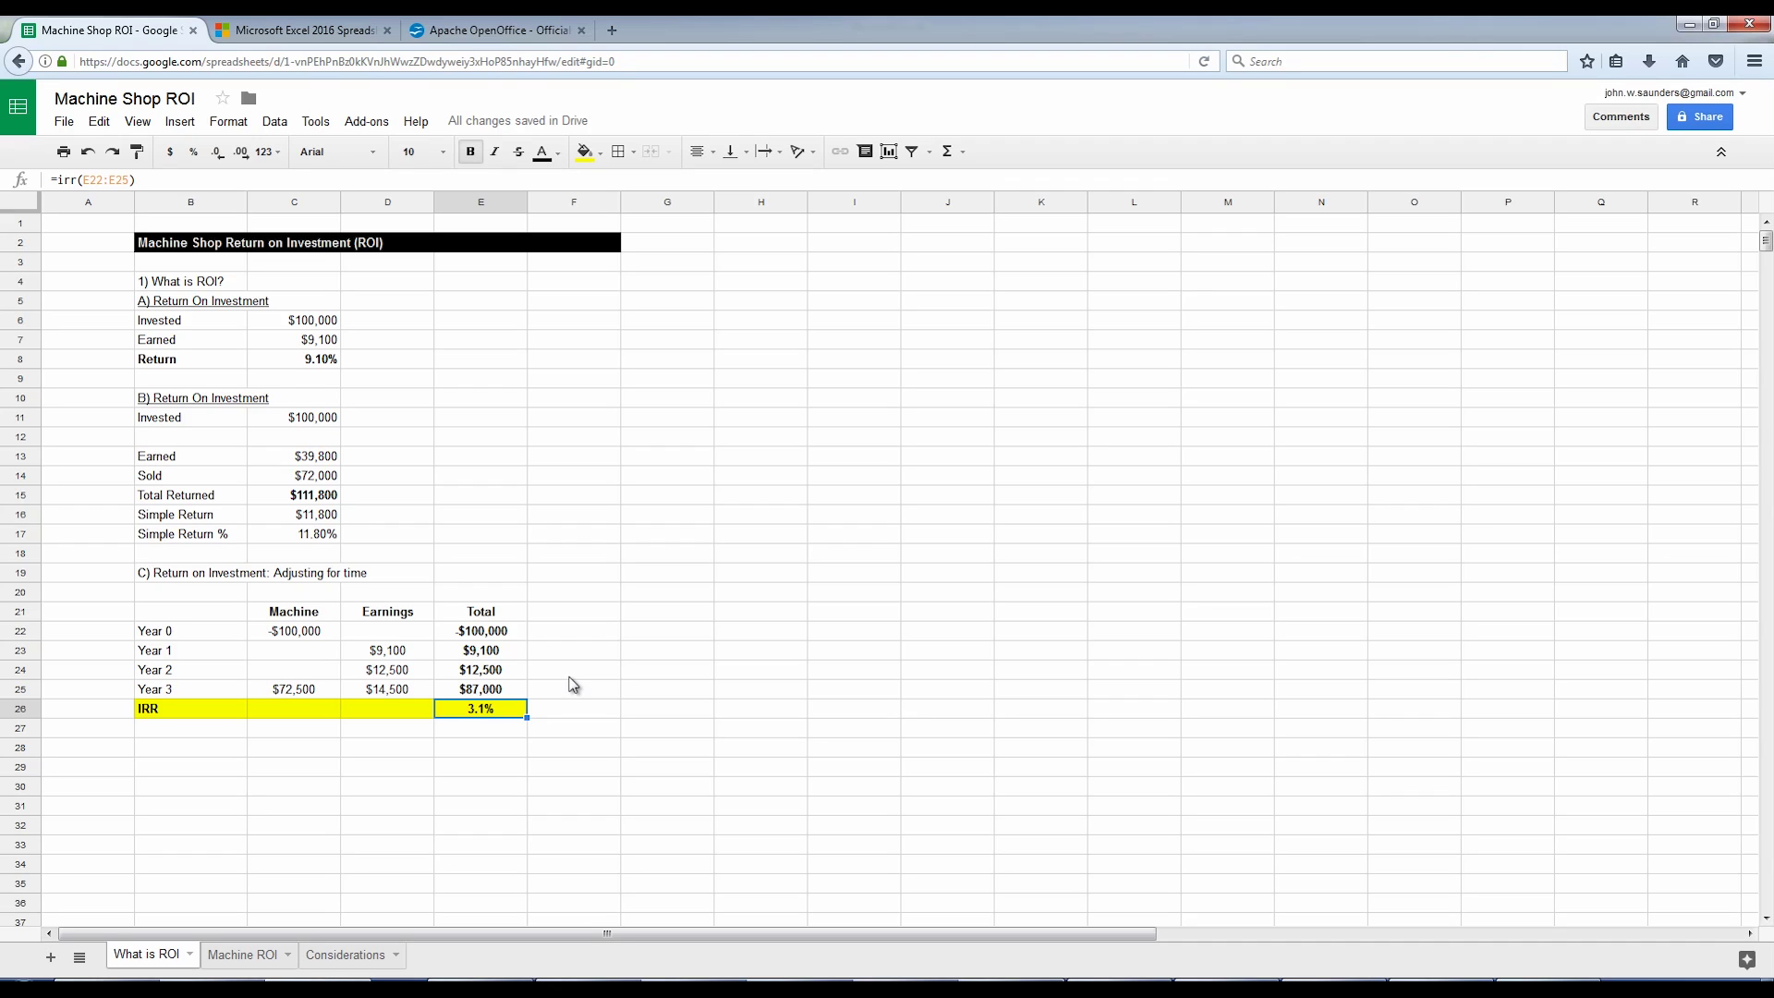
- Rebuild E26 as =IRR(E22:E25) over the Year 0–3 totals, returning 3.1%
key(Delete)
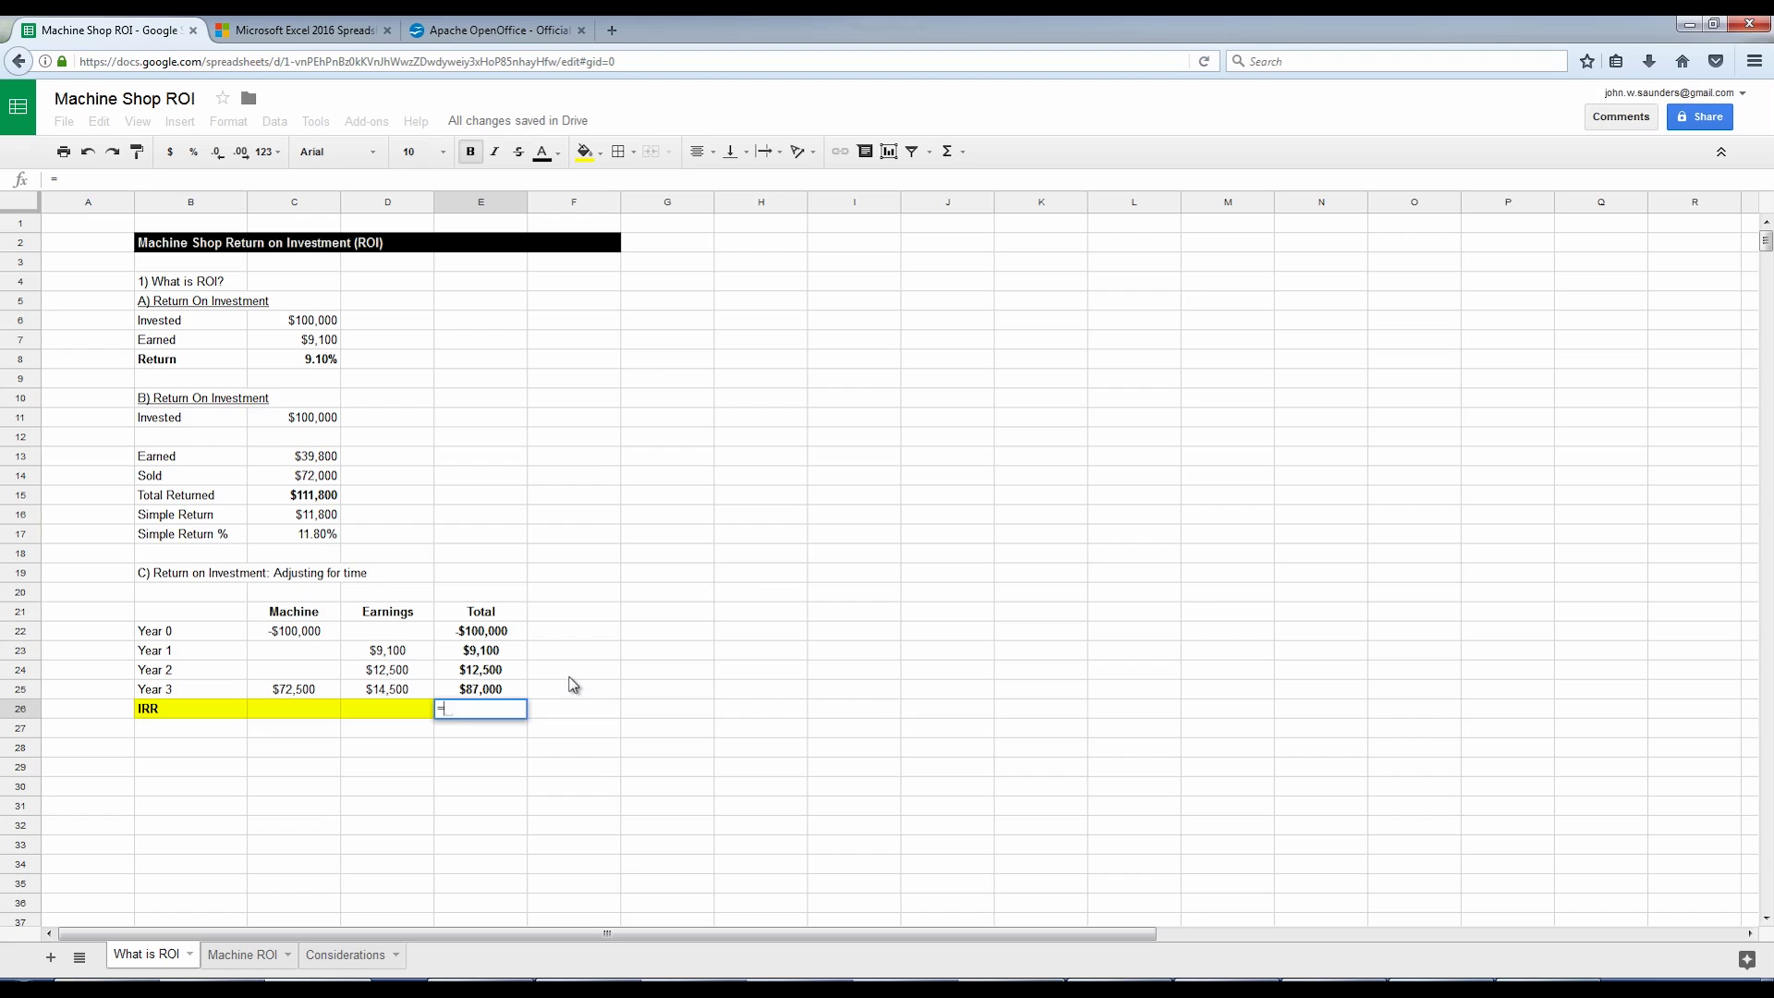
text(=IRR()
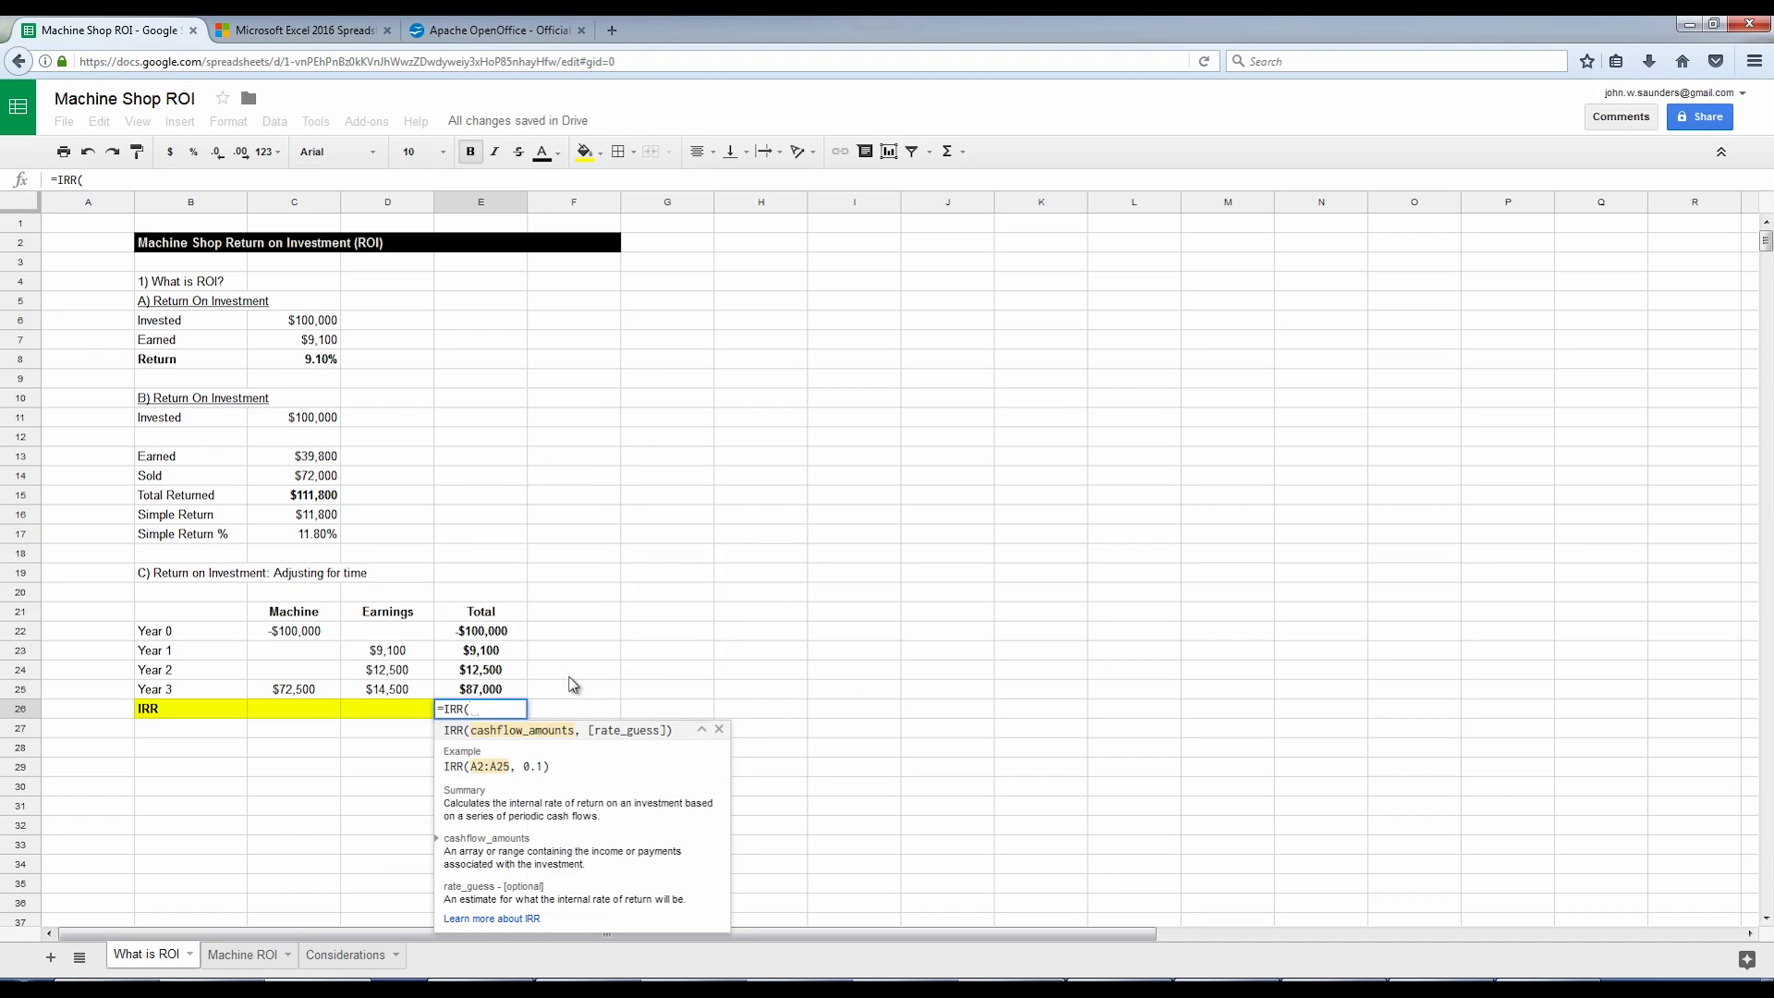
click(508, 636)
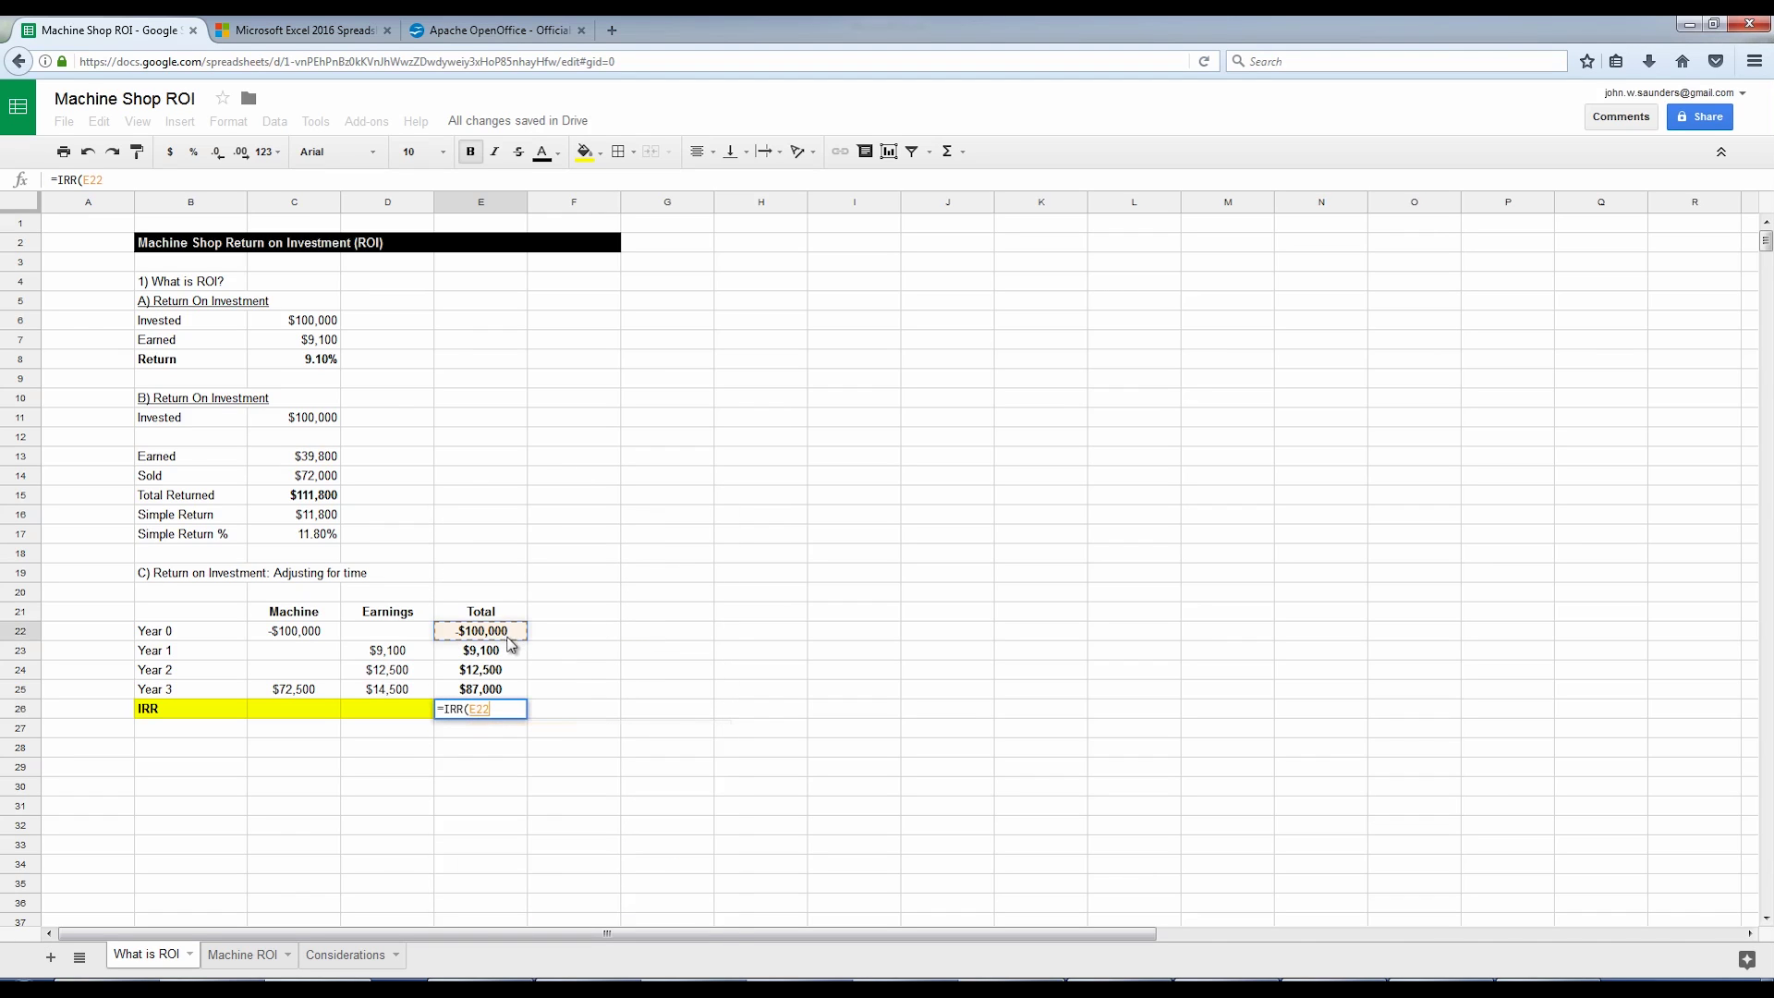
drag(511, 643, 566, 694)
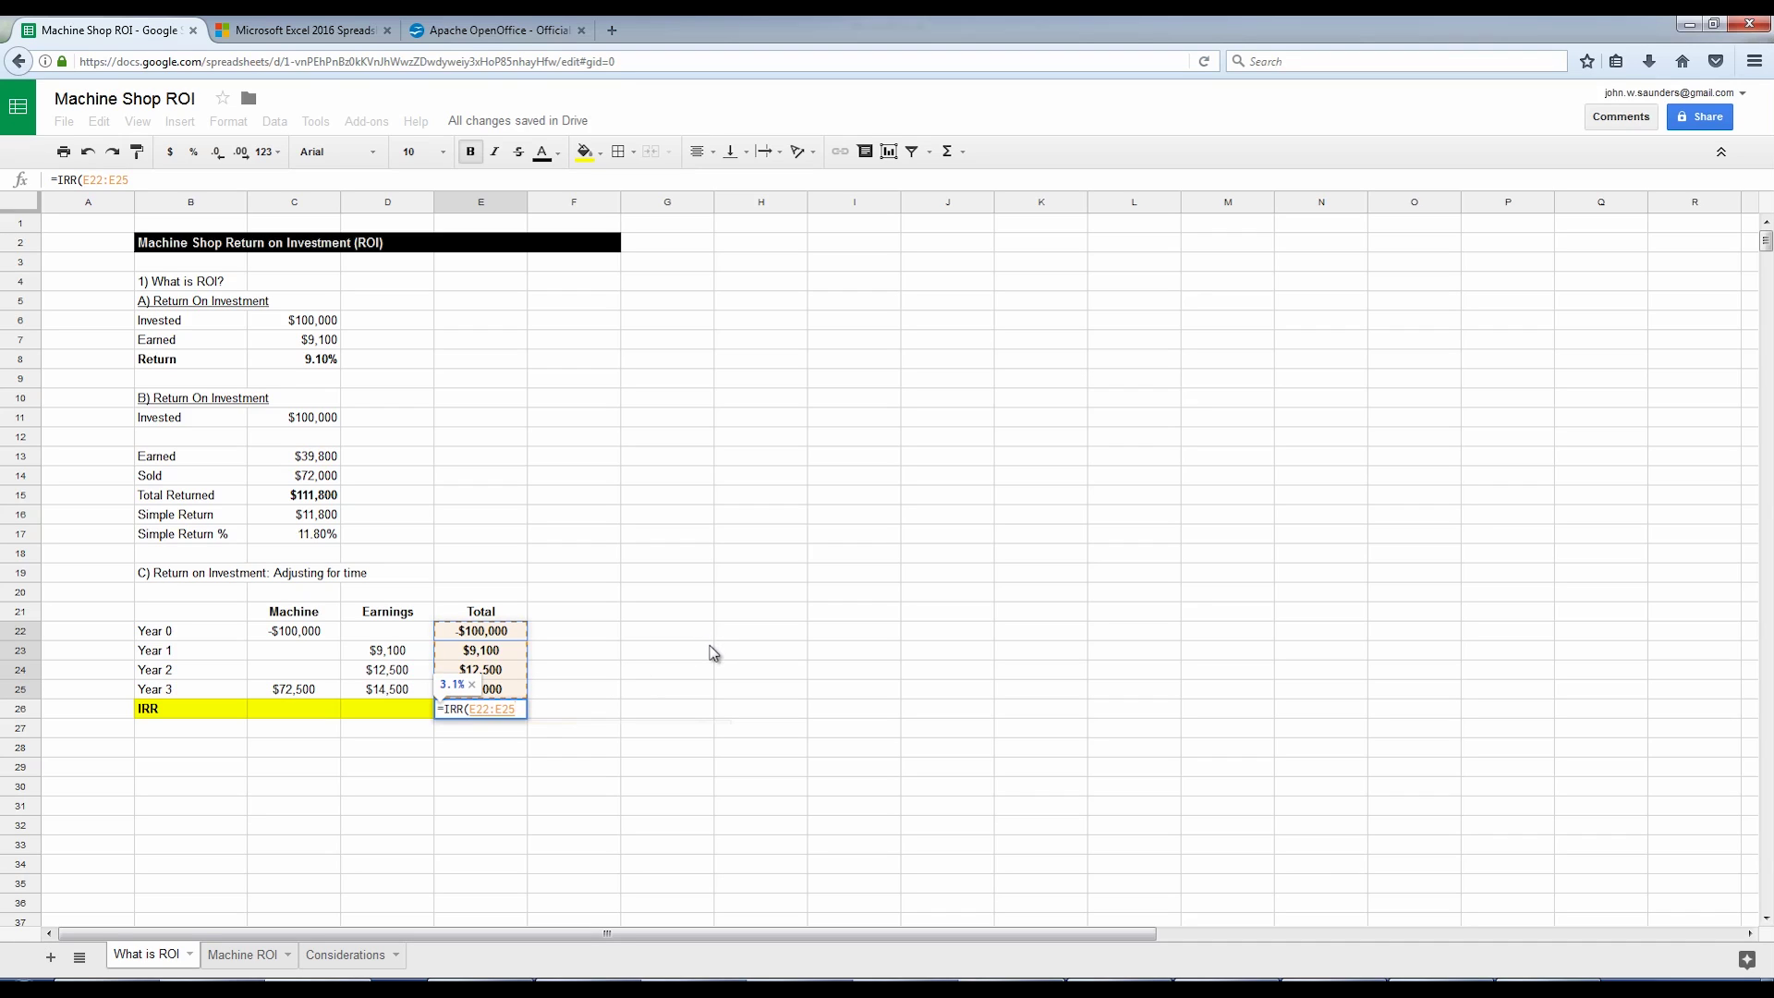
key(Return)
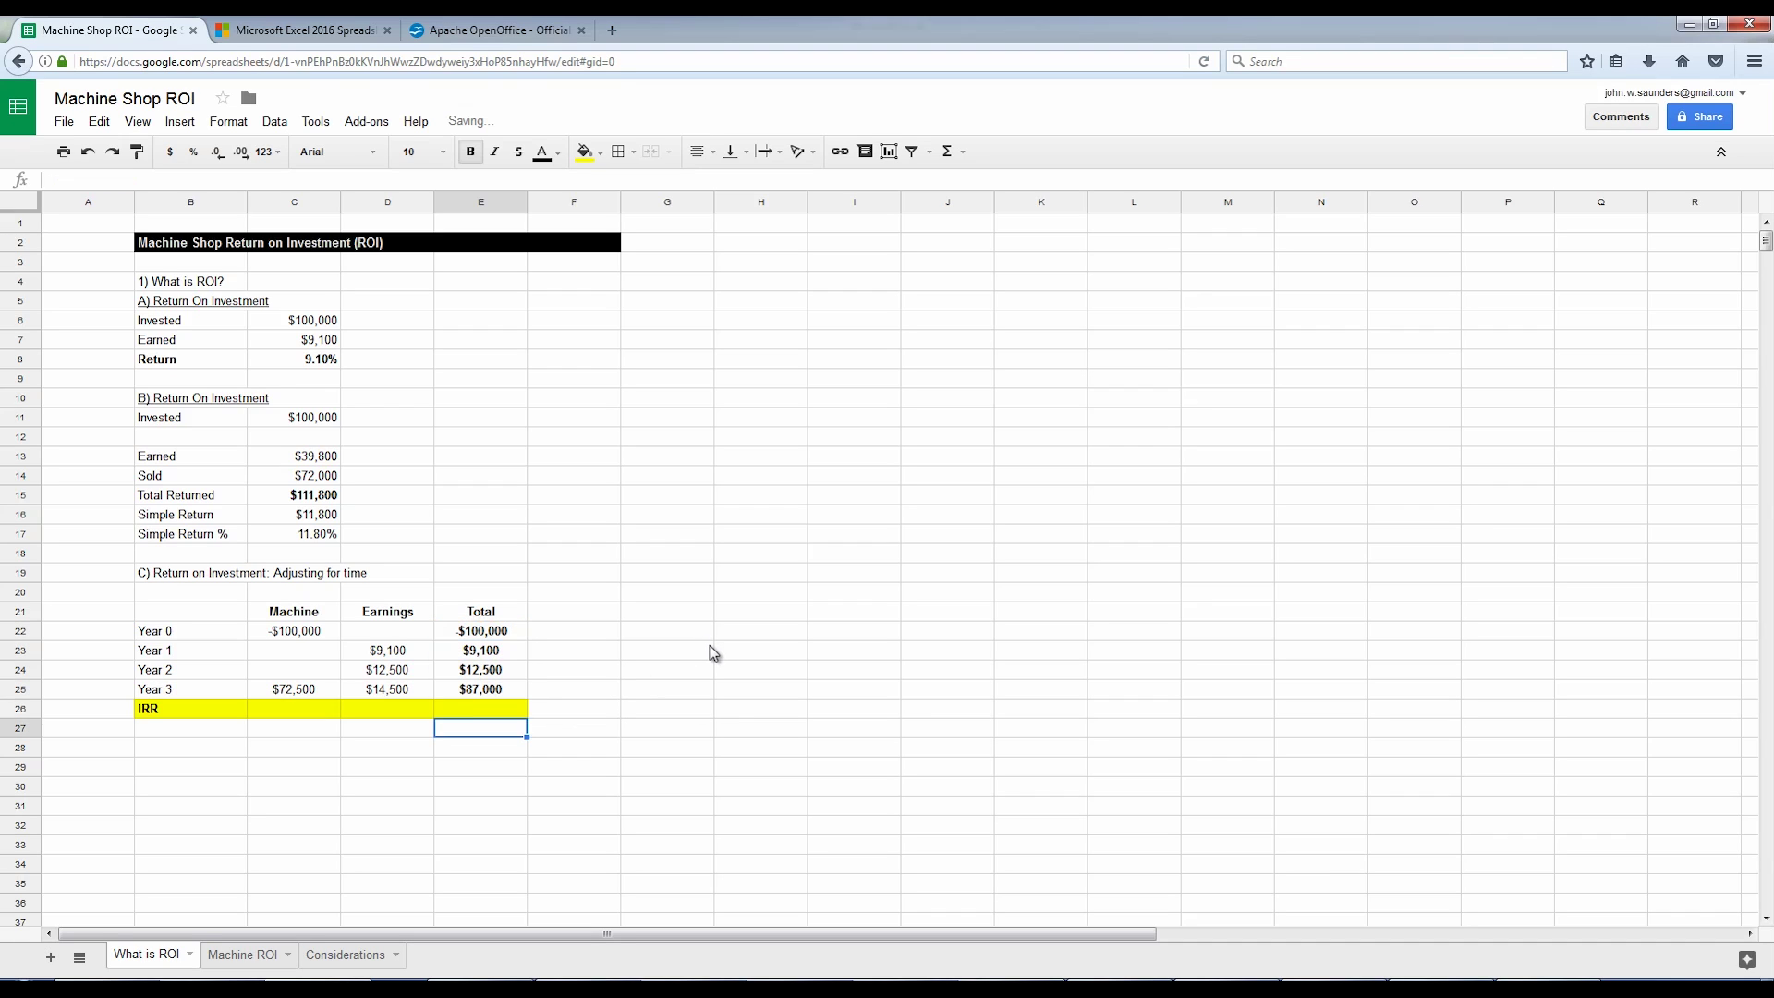
key(Up)
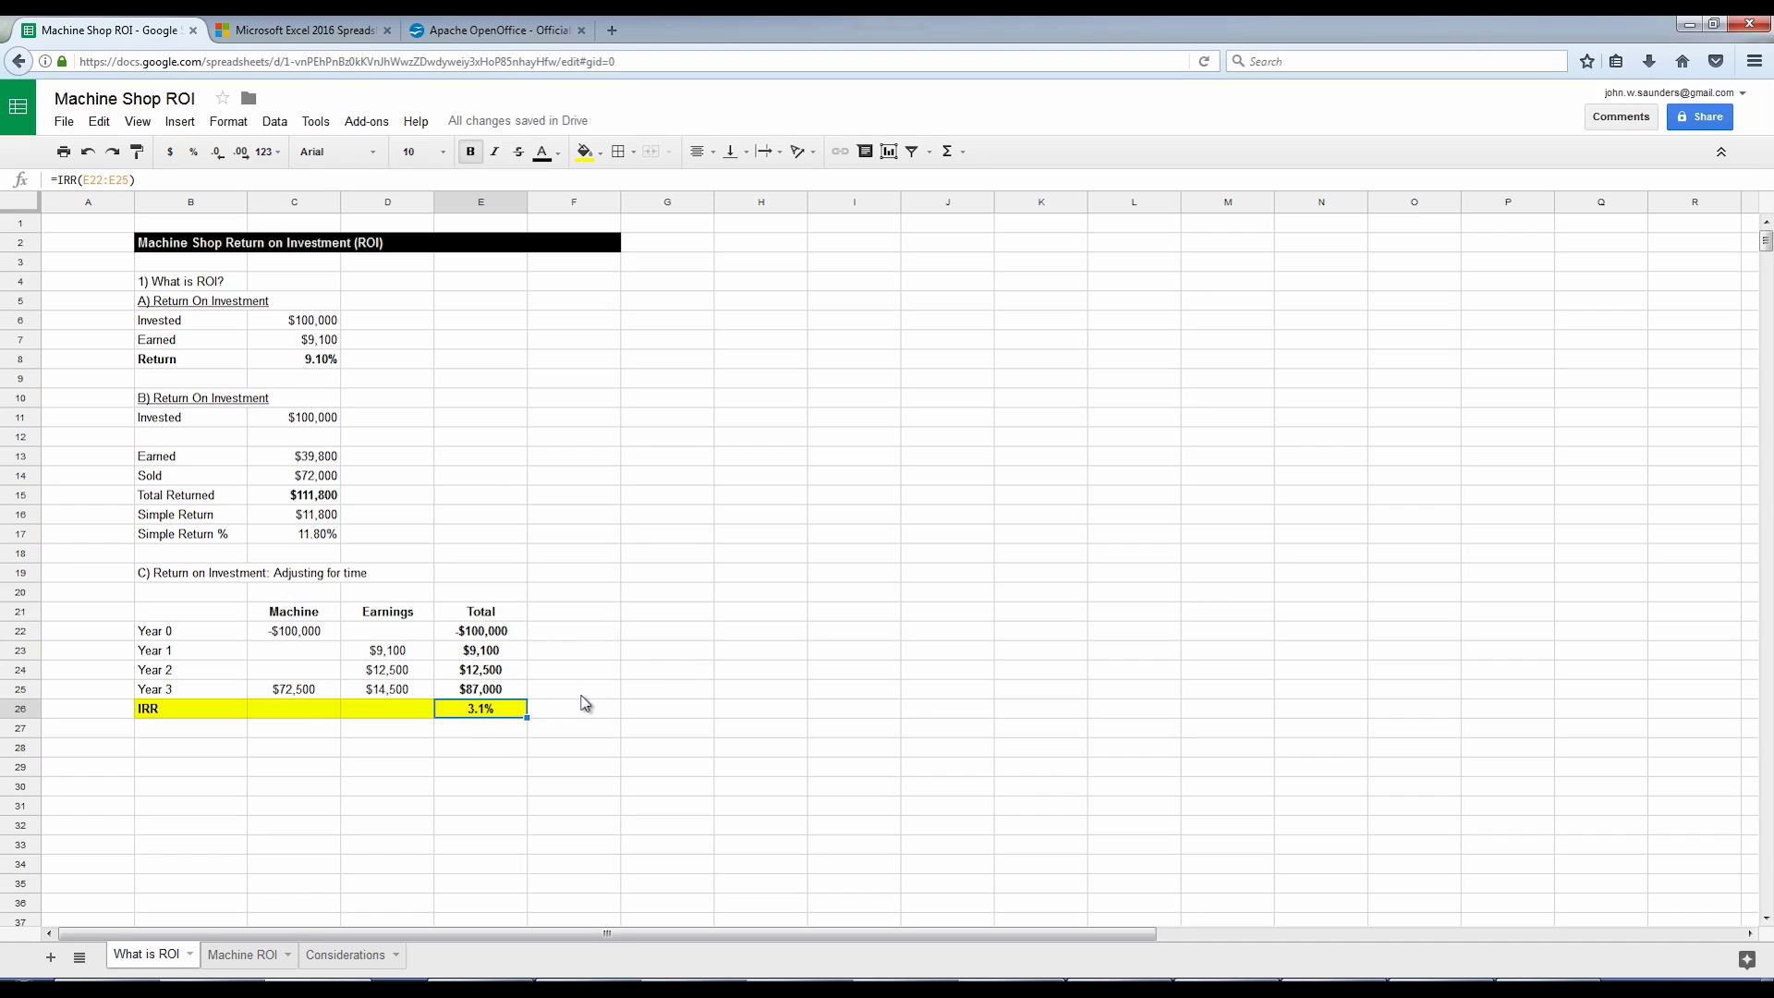
- Open the Machine ROI sheet with the Dream and Get Real scenarios
click(231, 961)
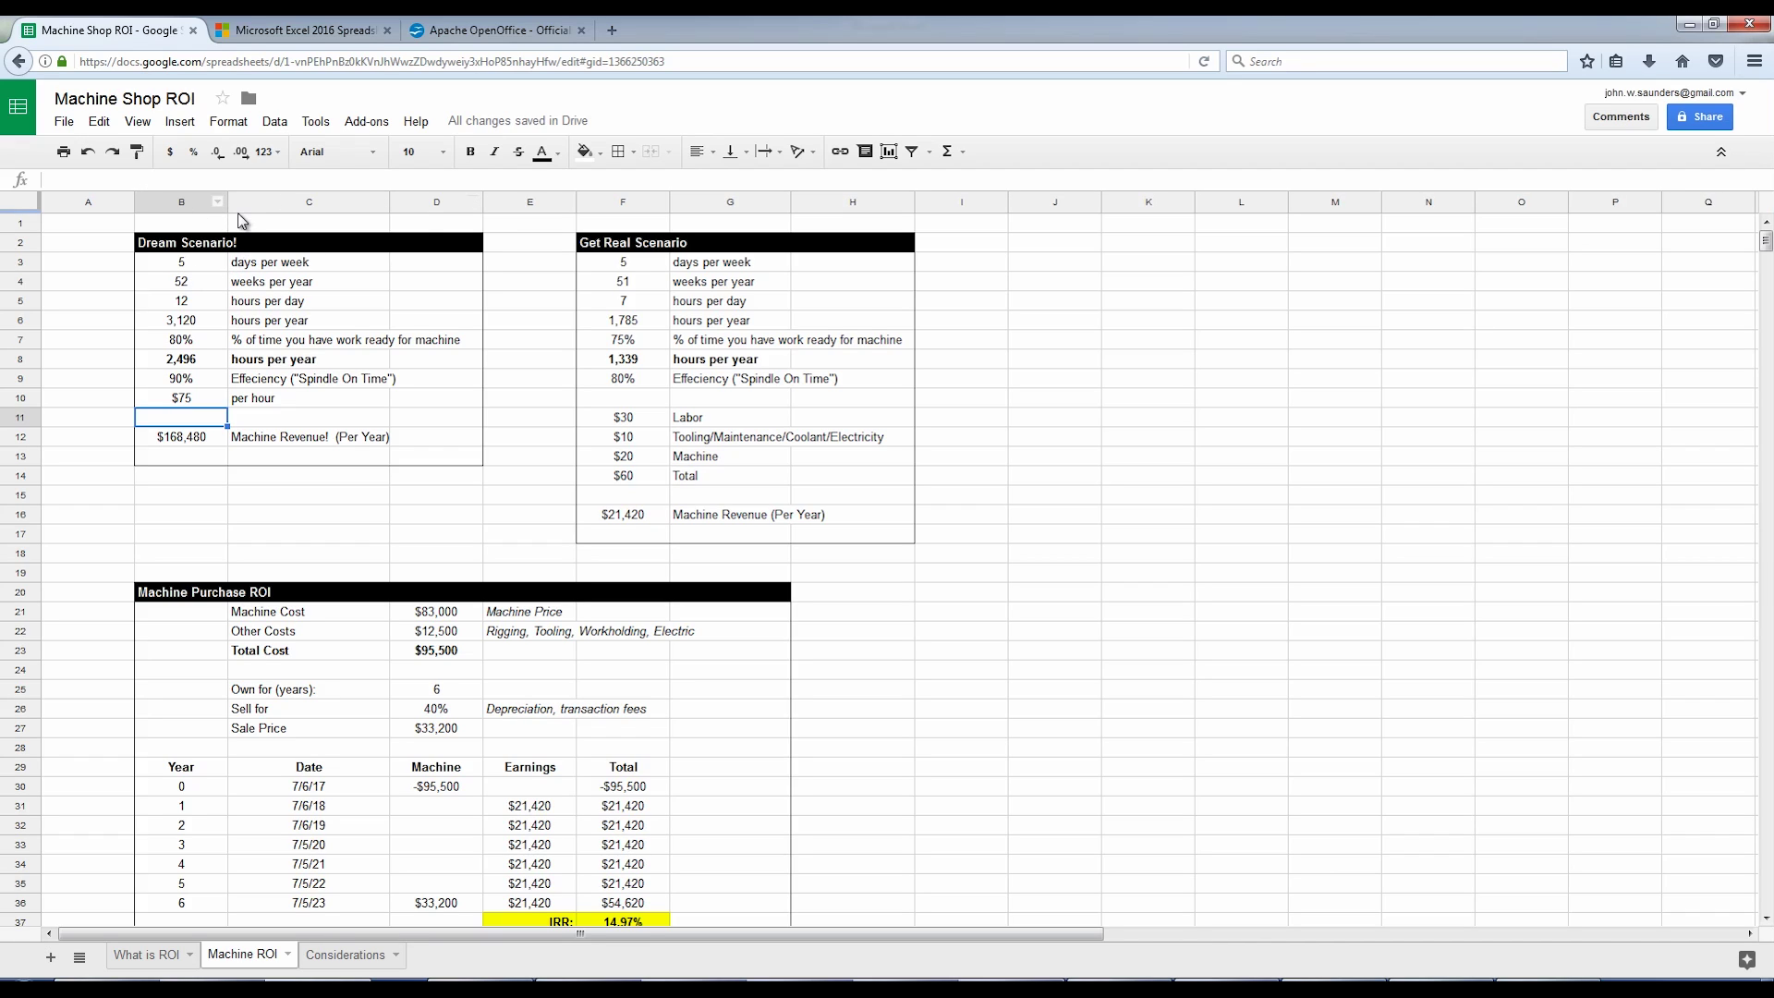
- Enter =B3*B4*B5 in B6 so the Dream hours per year show 3,120
click(178, 265)
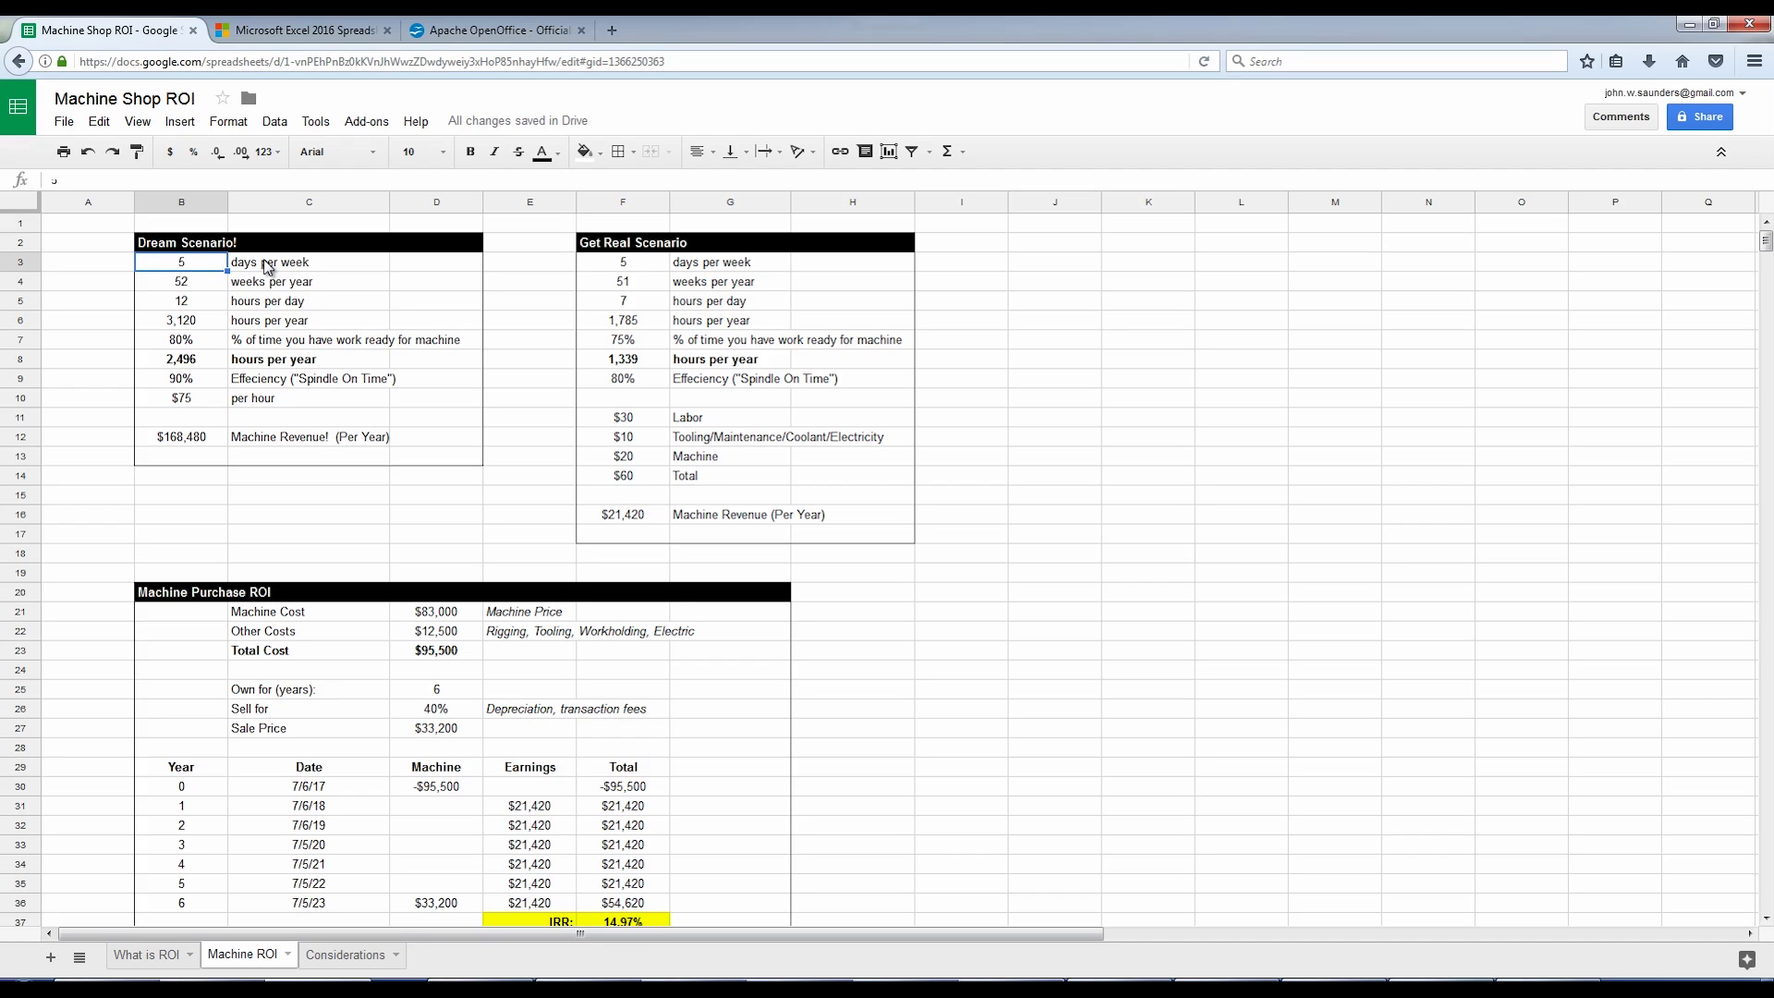
click(198, 282)
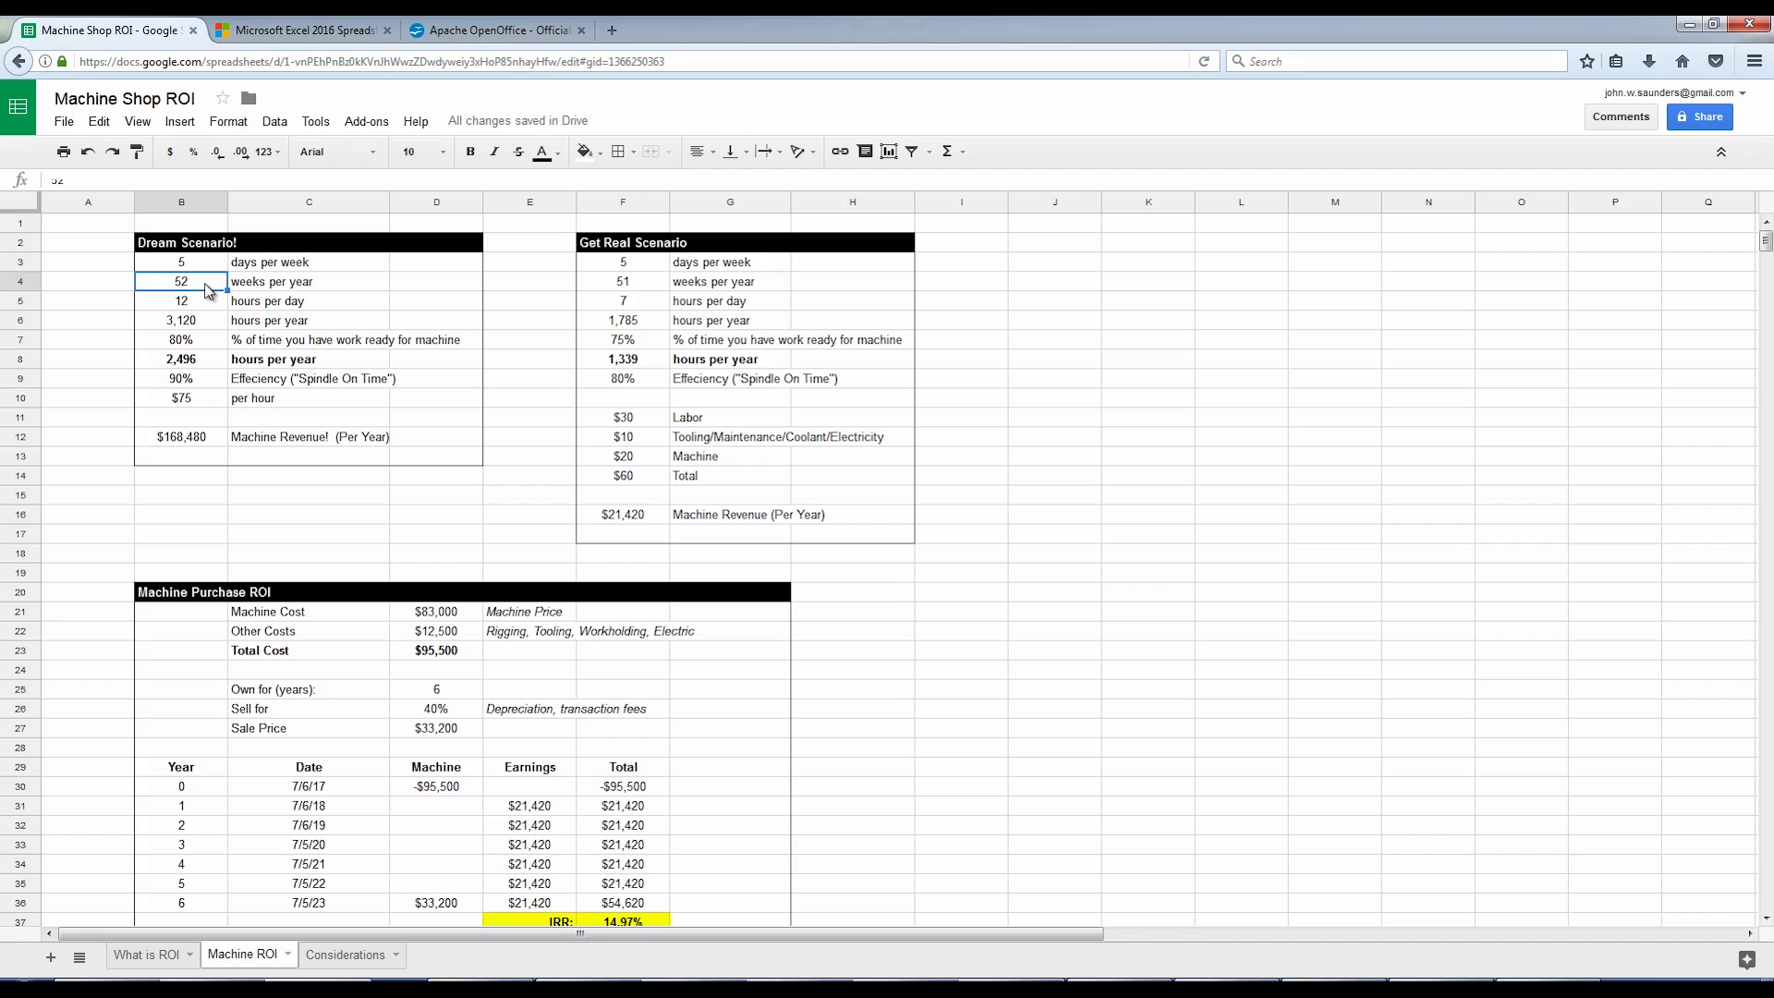
click(205, 300)
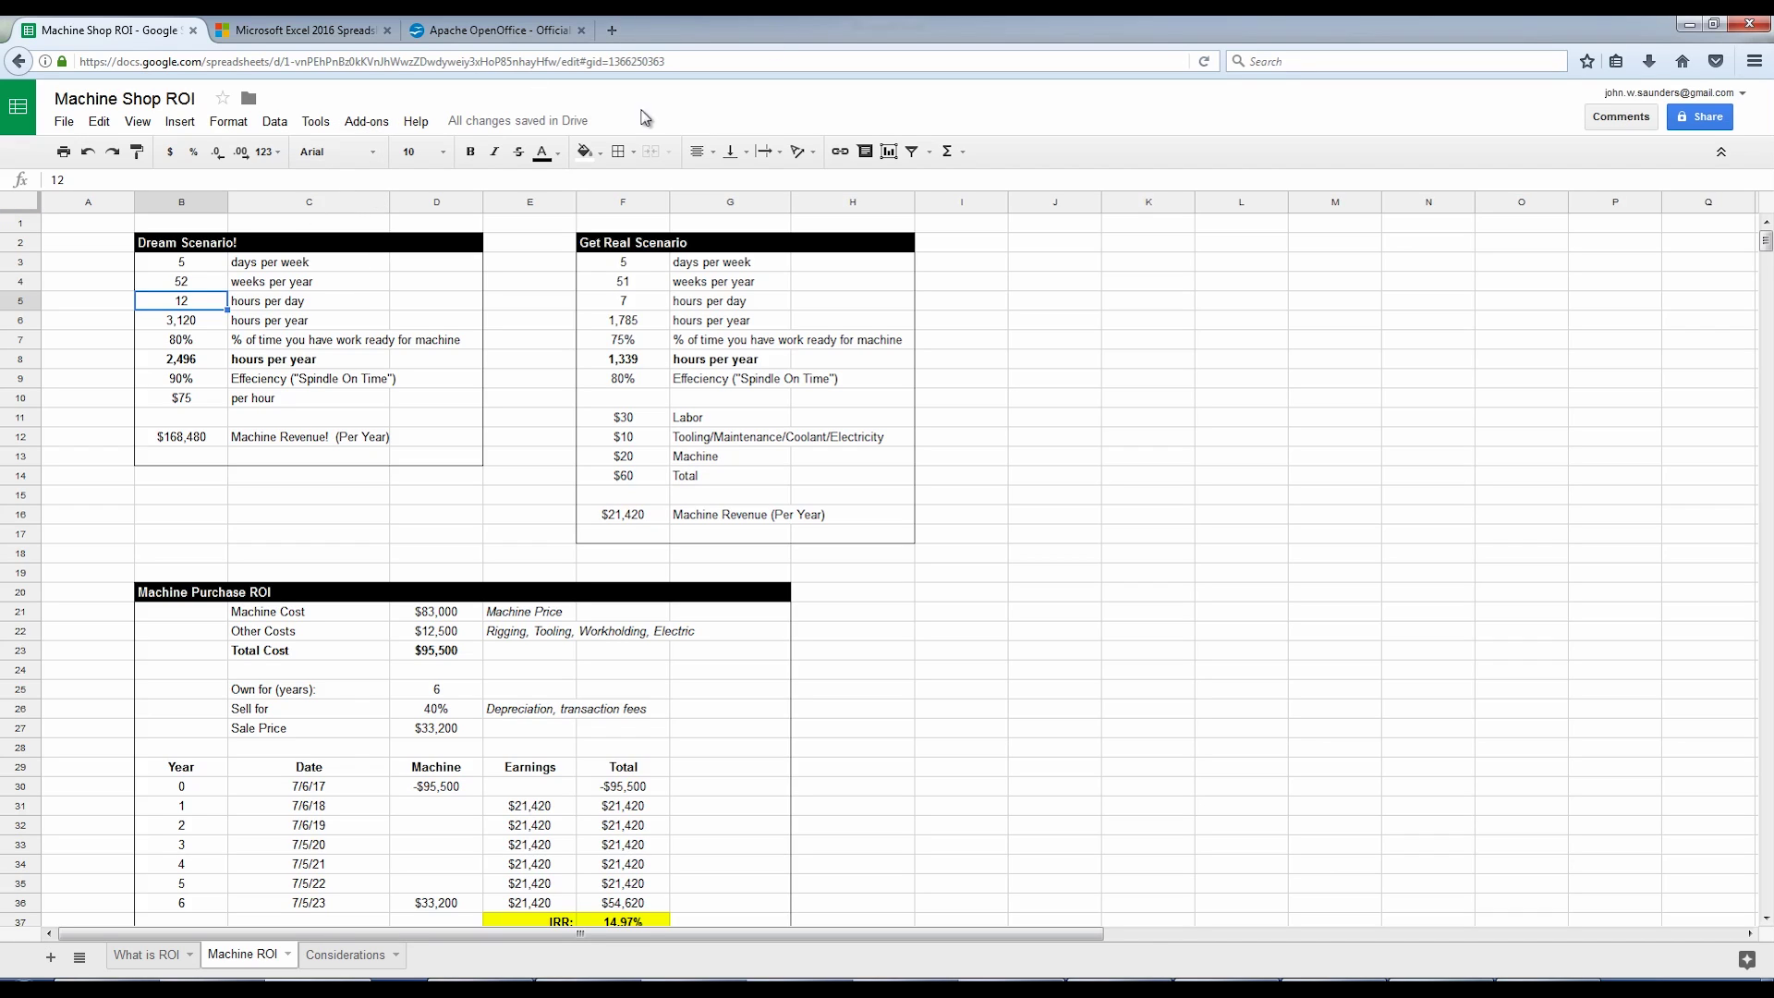
key(Down)
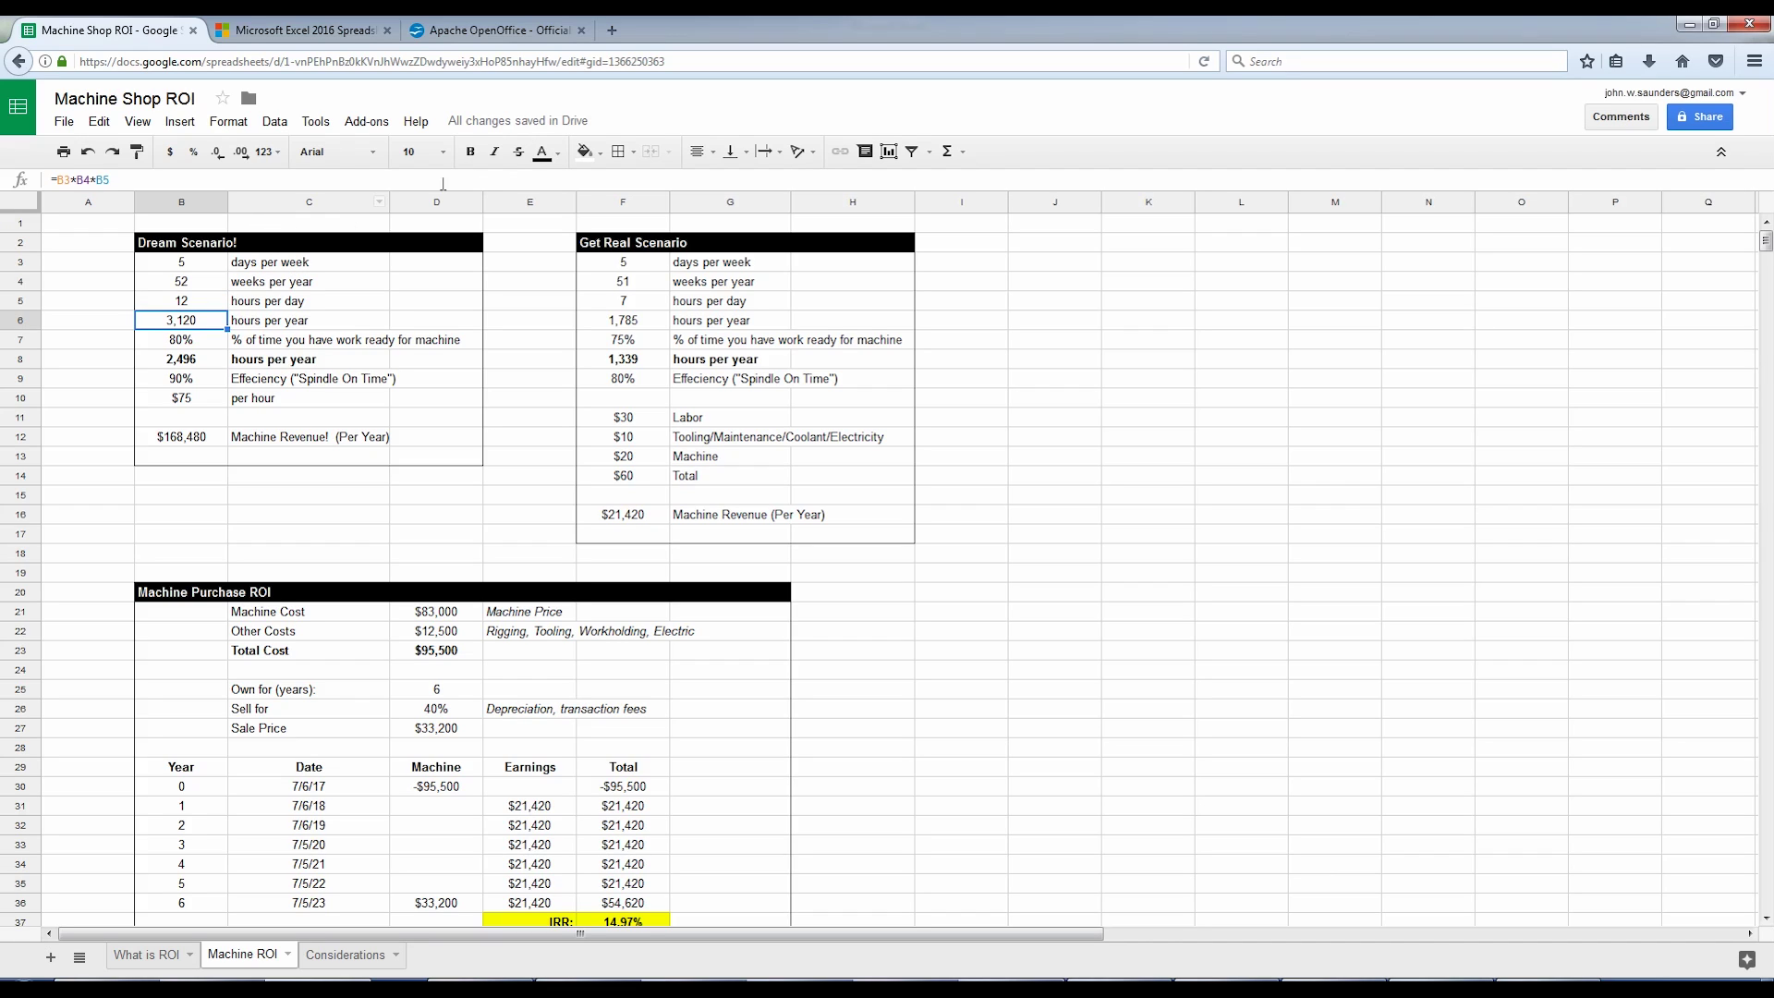
text(=)
key(Up)
key(Up)
key(Up)
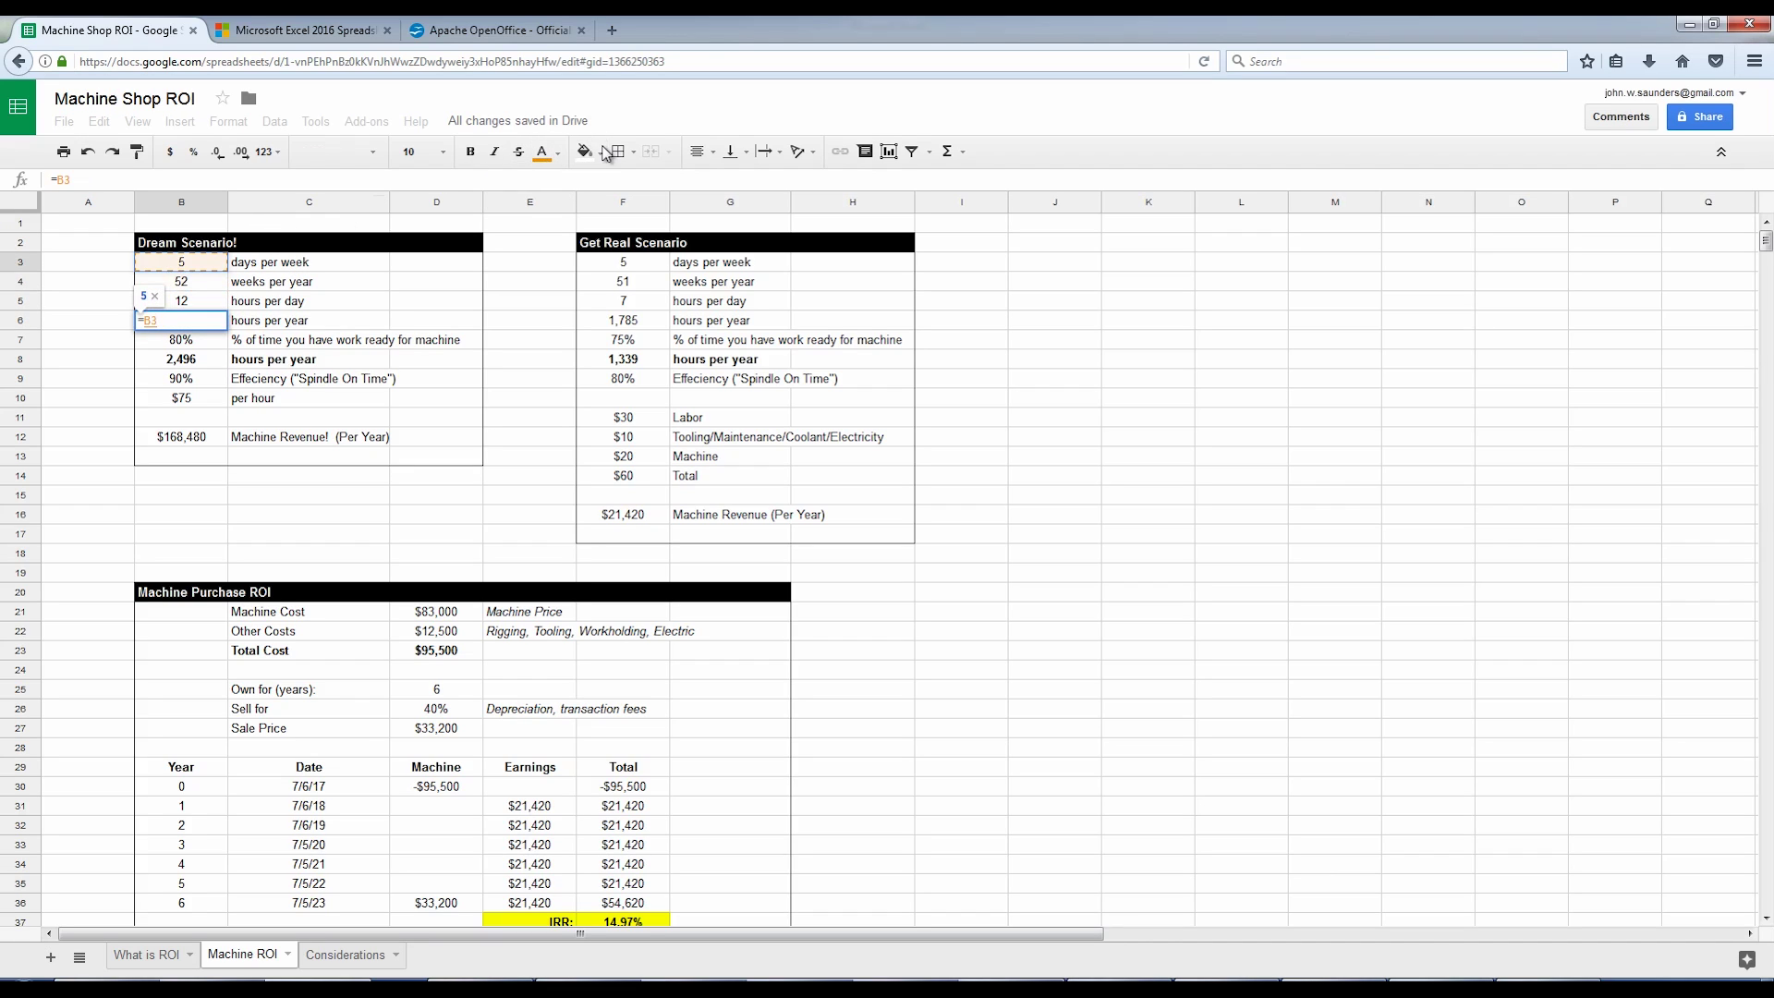
text(*)
key(Up)
key(Up)
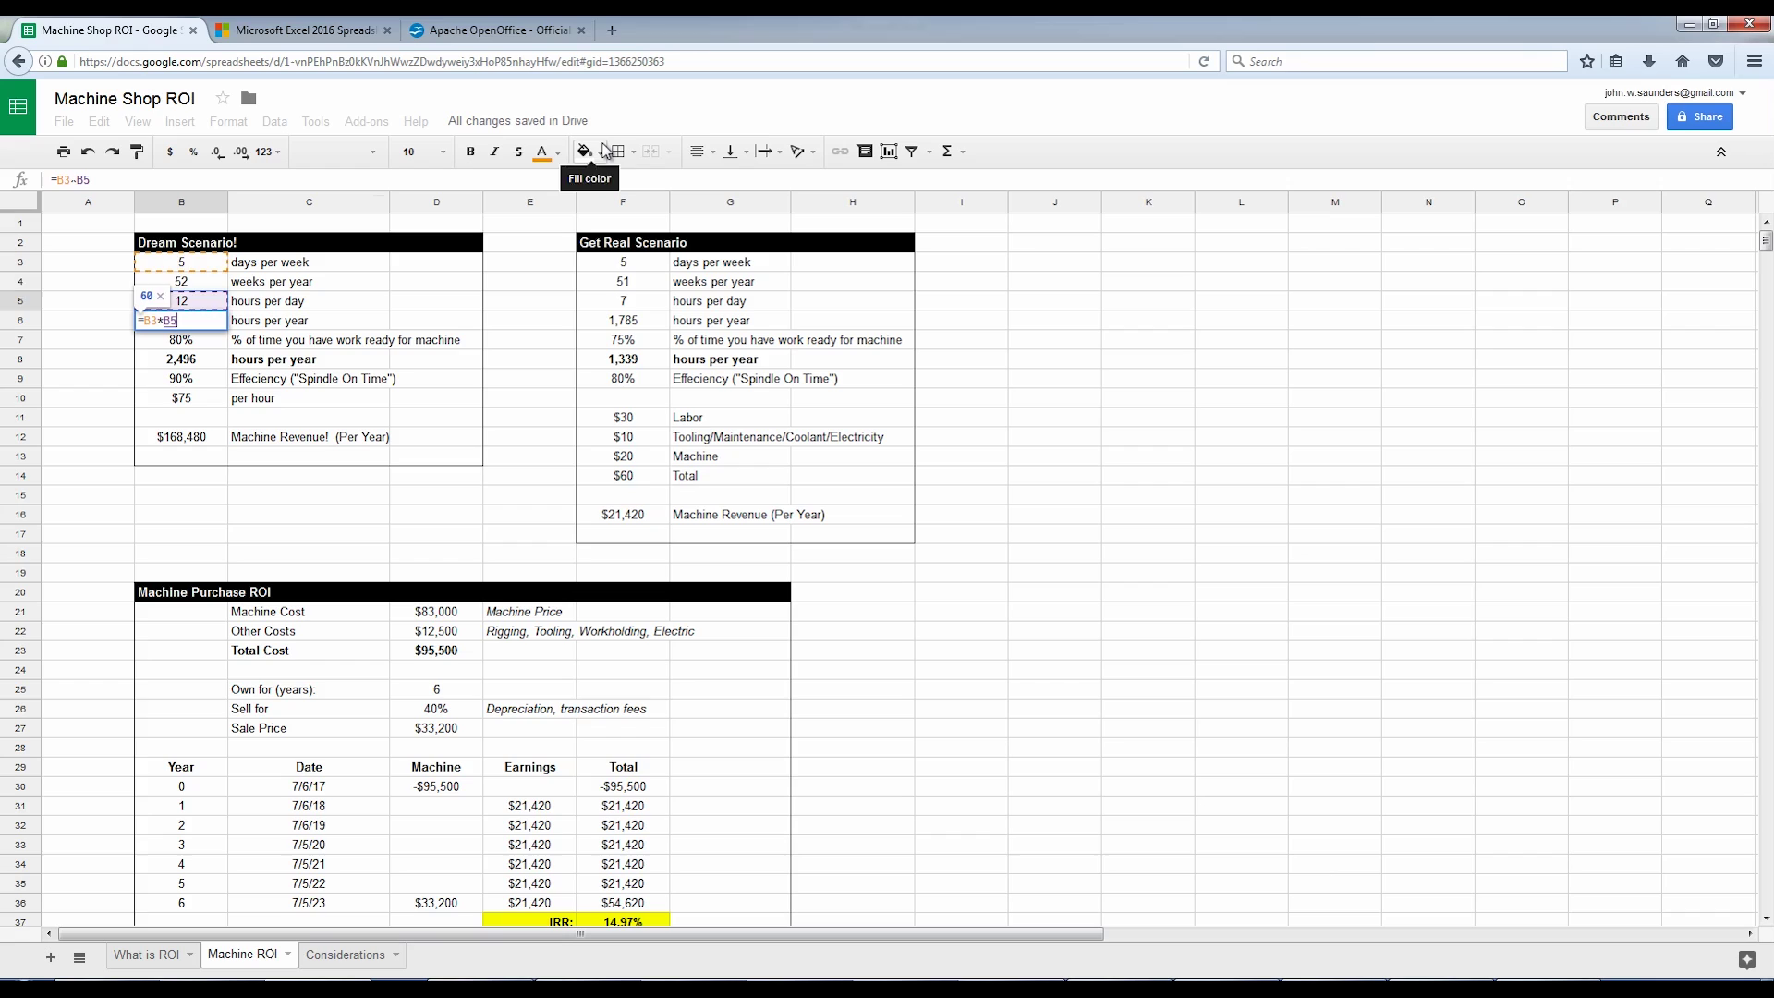
text(*)
key(Up)
key(Return)
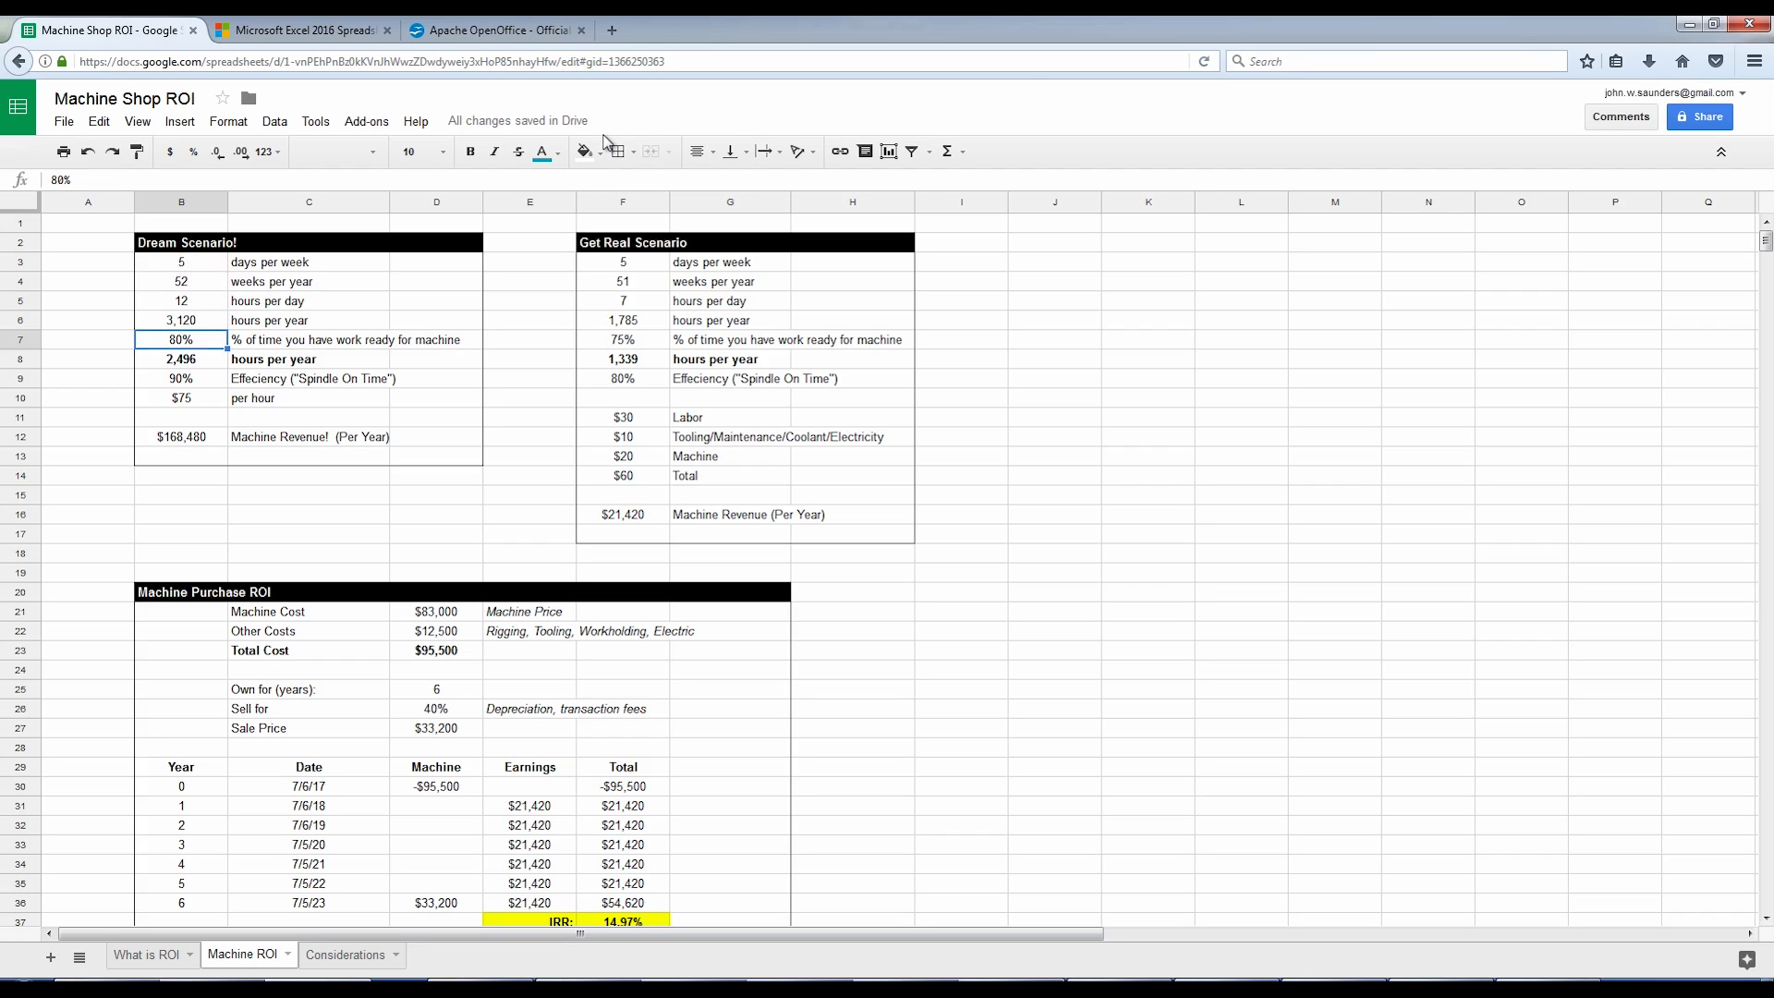
key(Up)
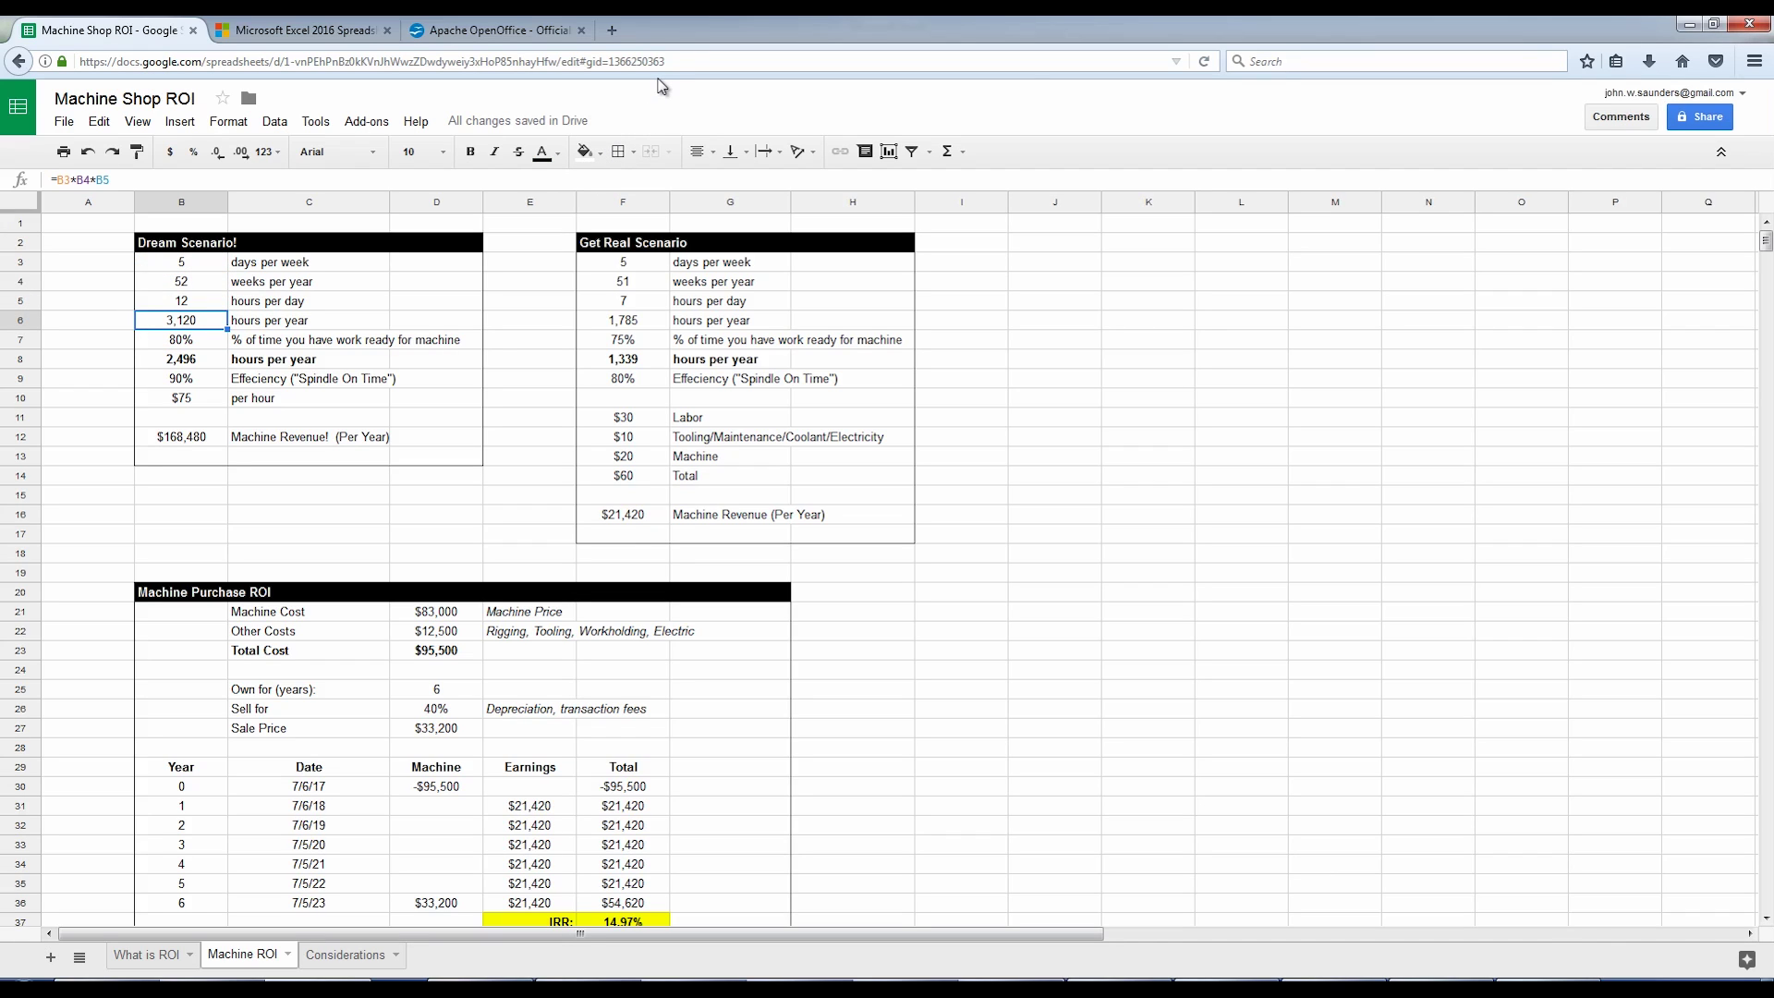
- Review B7–B12, ending at the revenue formula =B8*B10*B9 giving $168,480
key(Down)
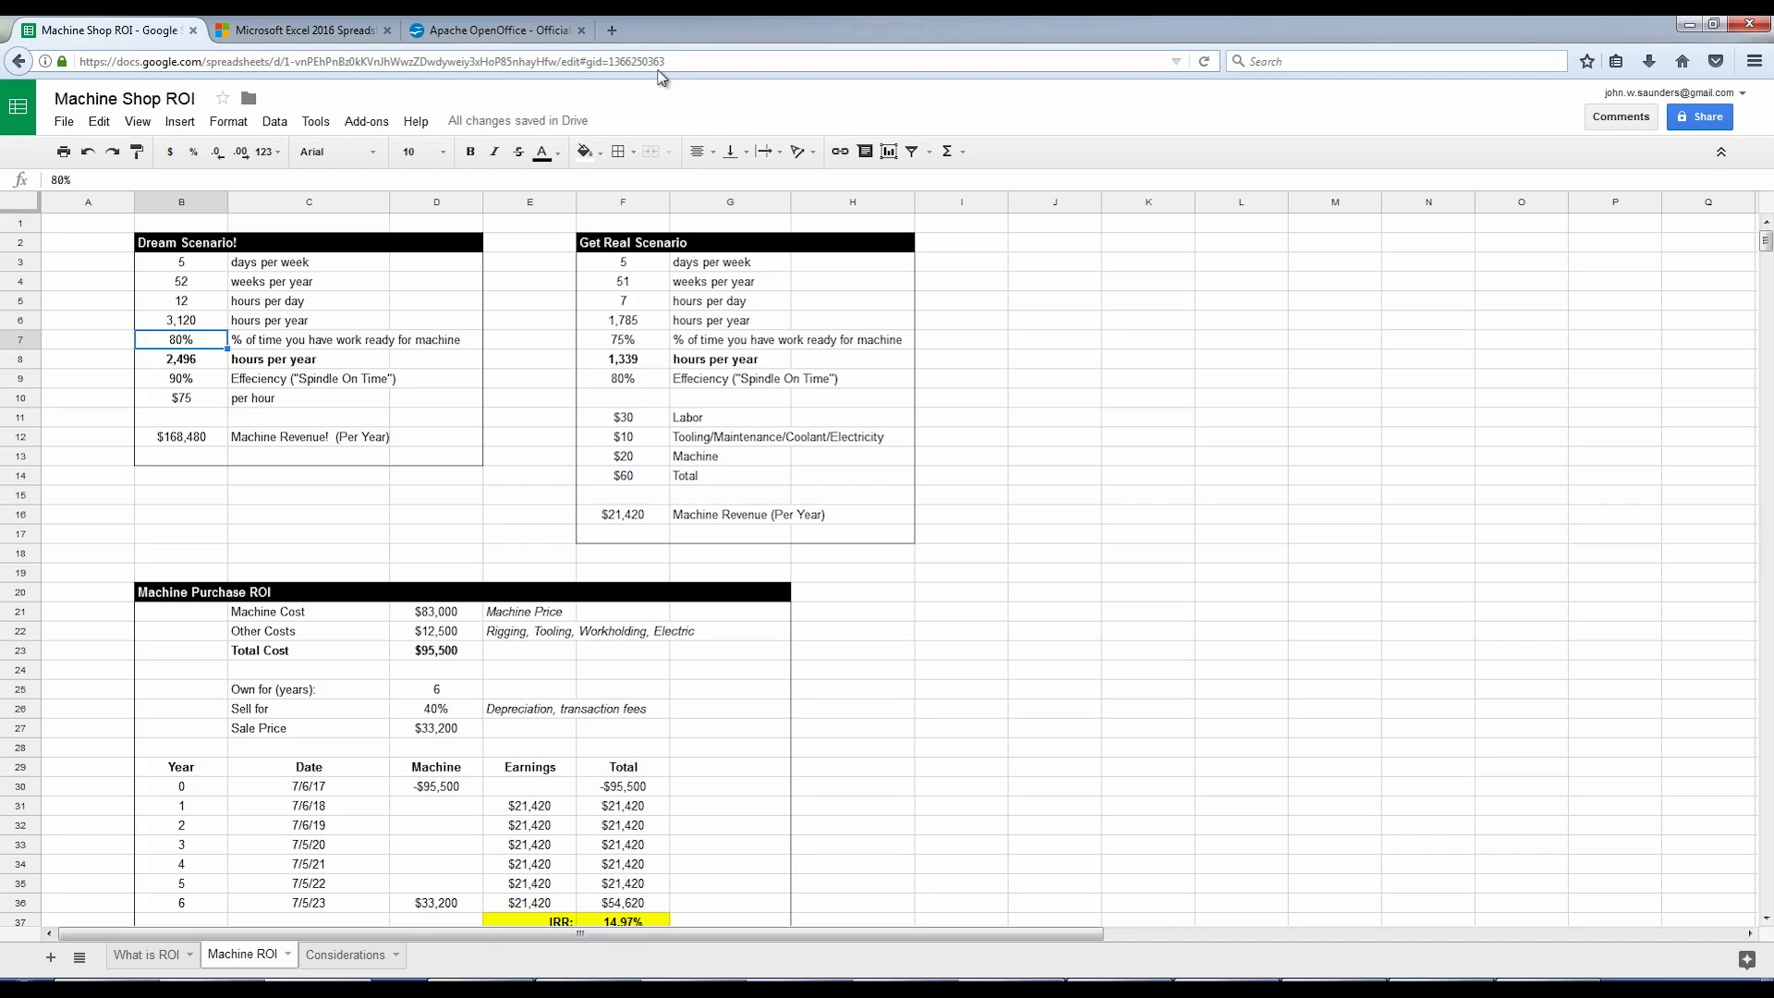
key(Down)
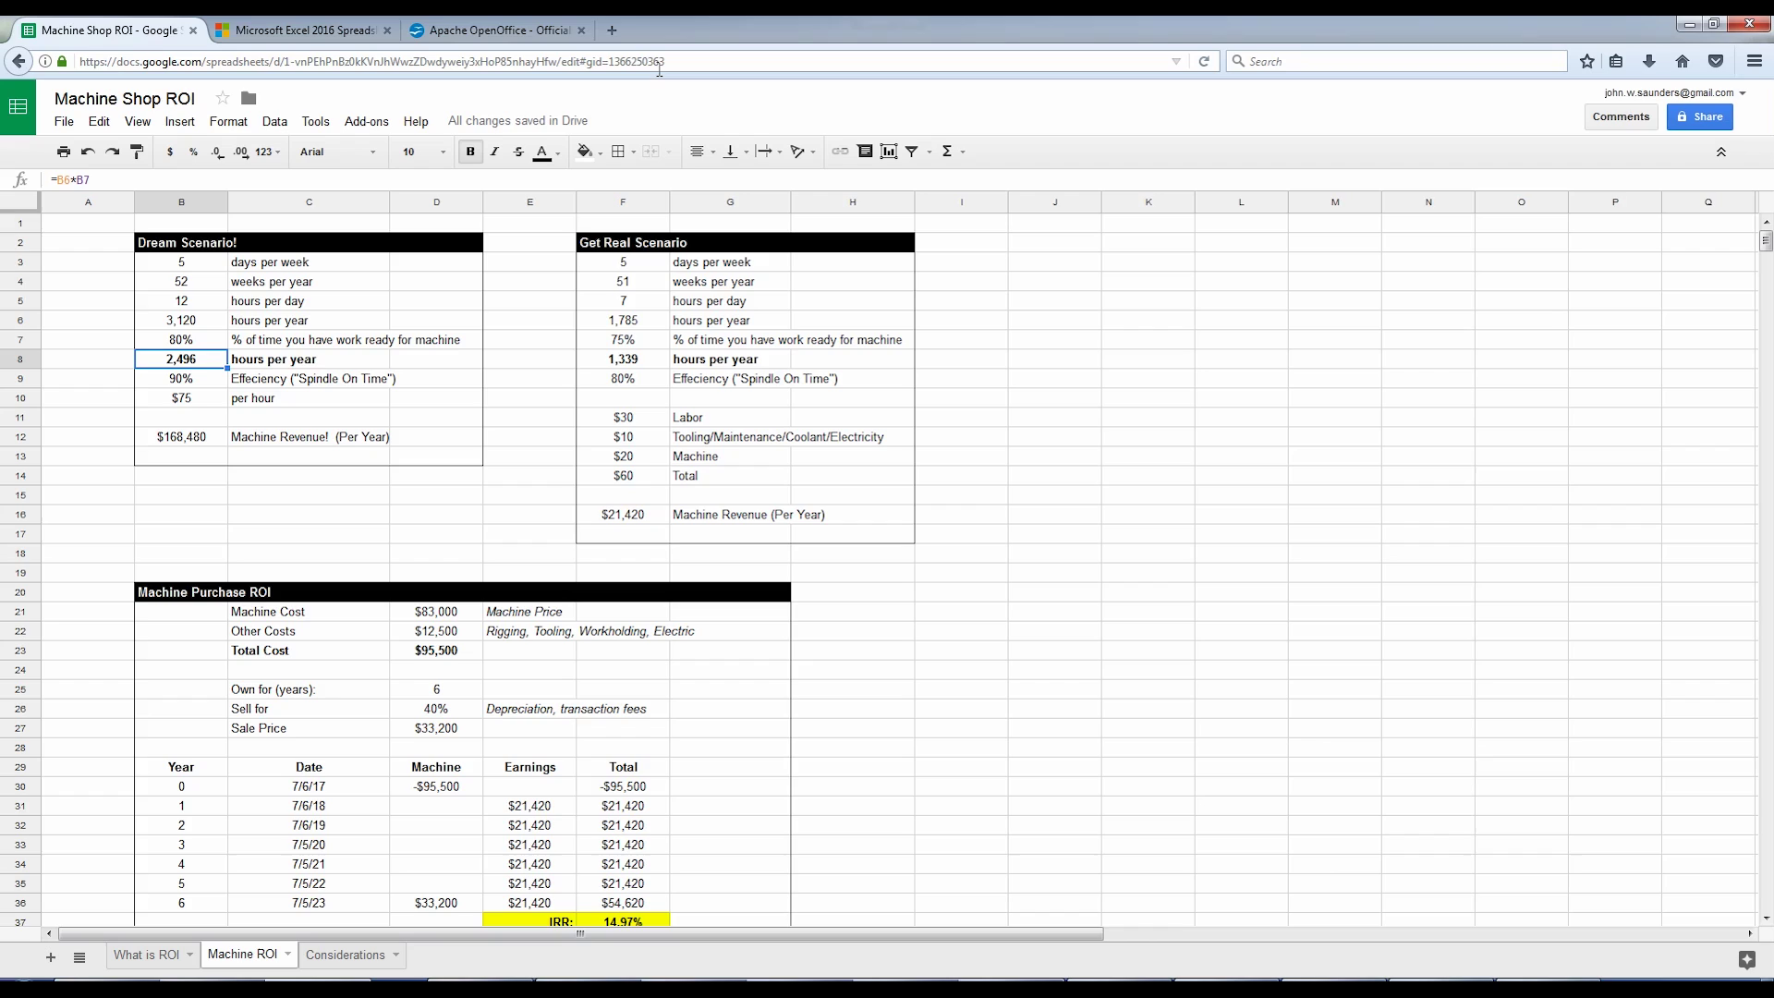
key(shift+Right)
key(Down)
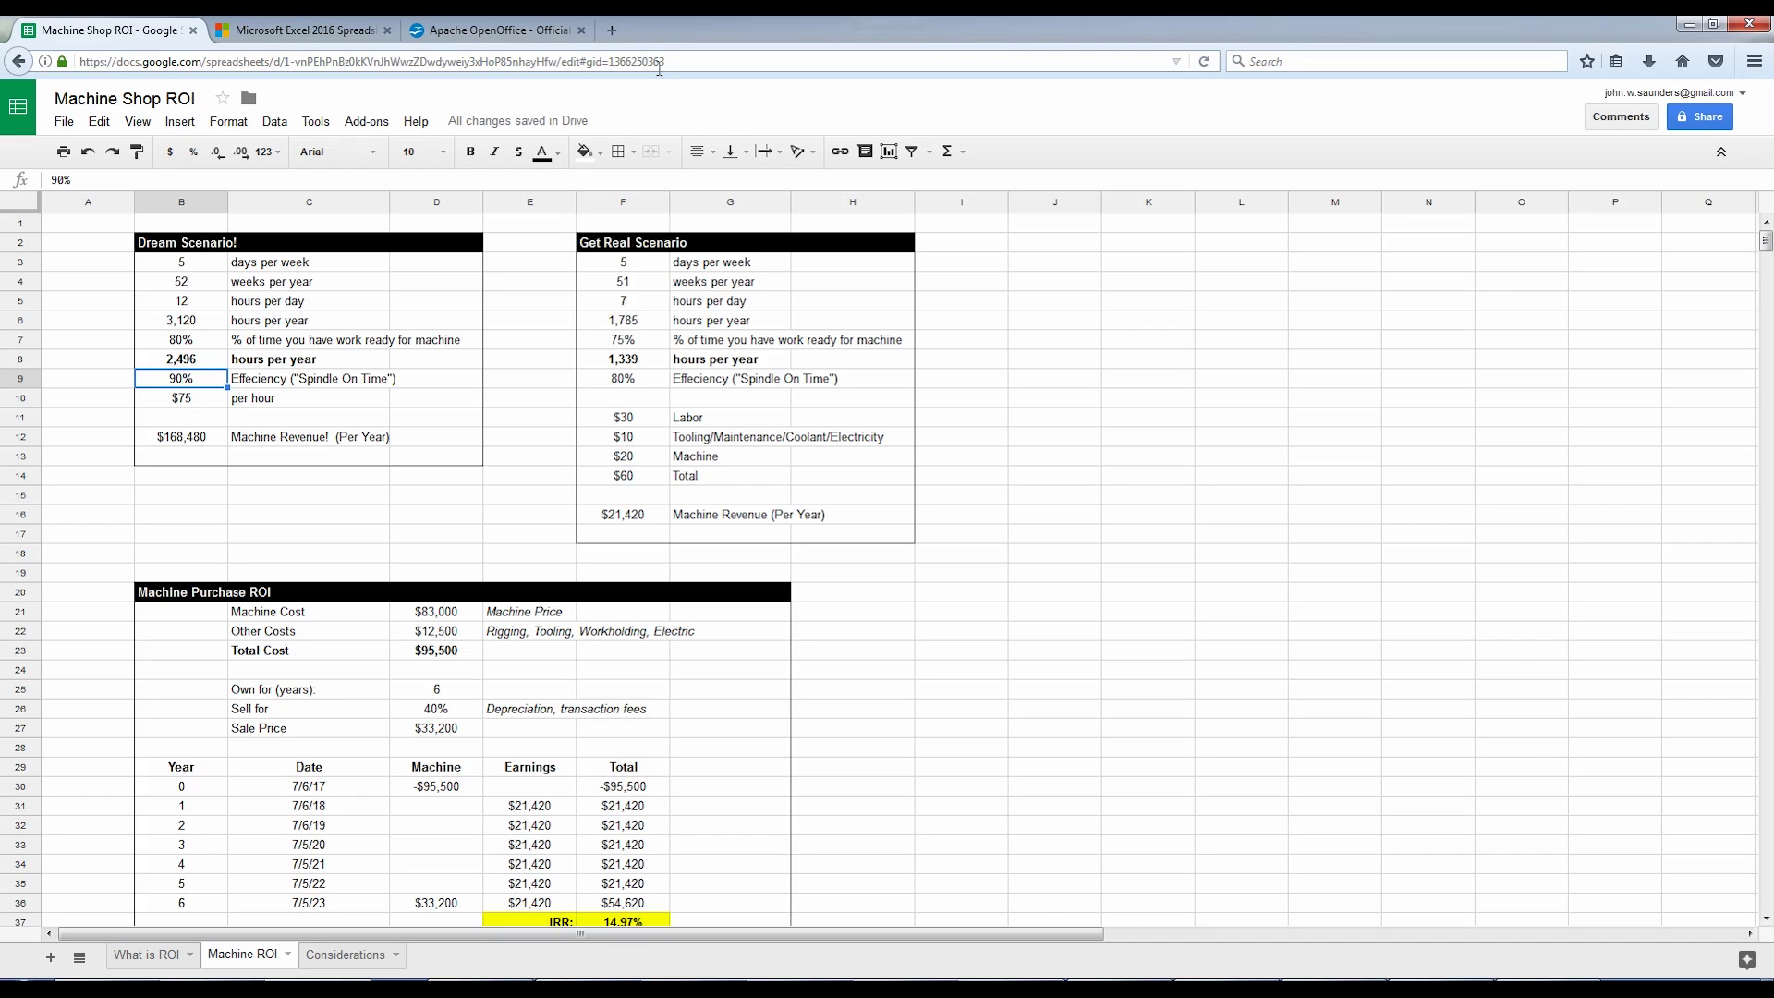
key(Down)
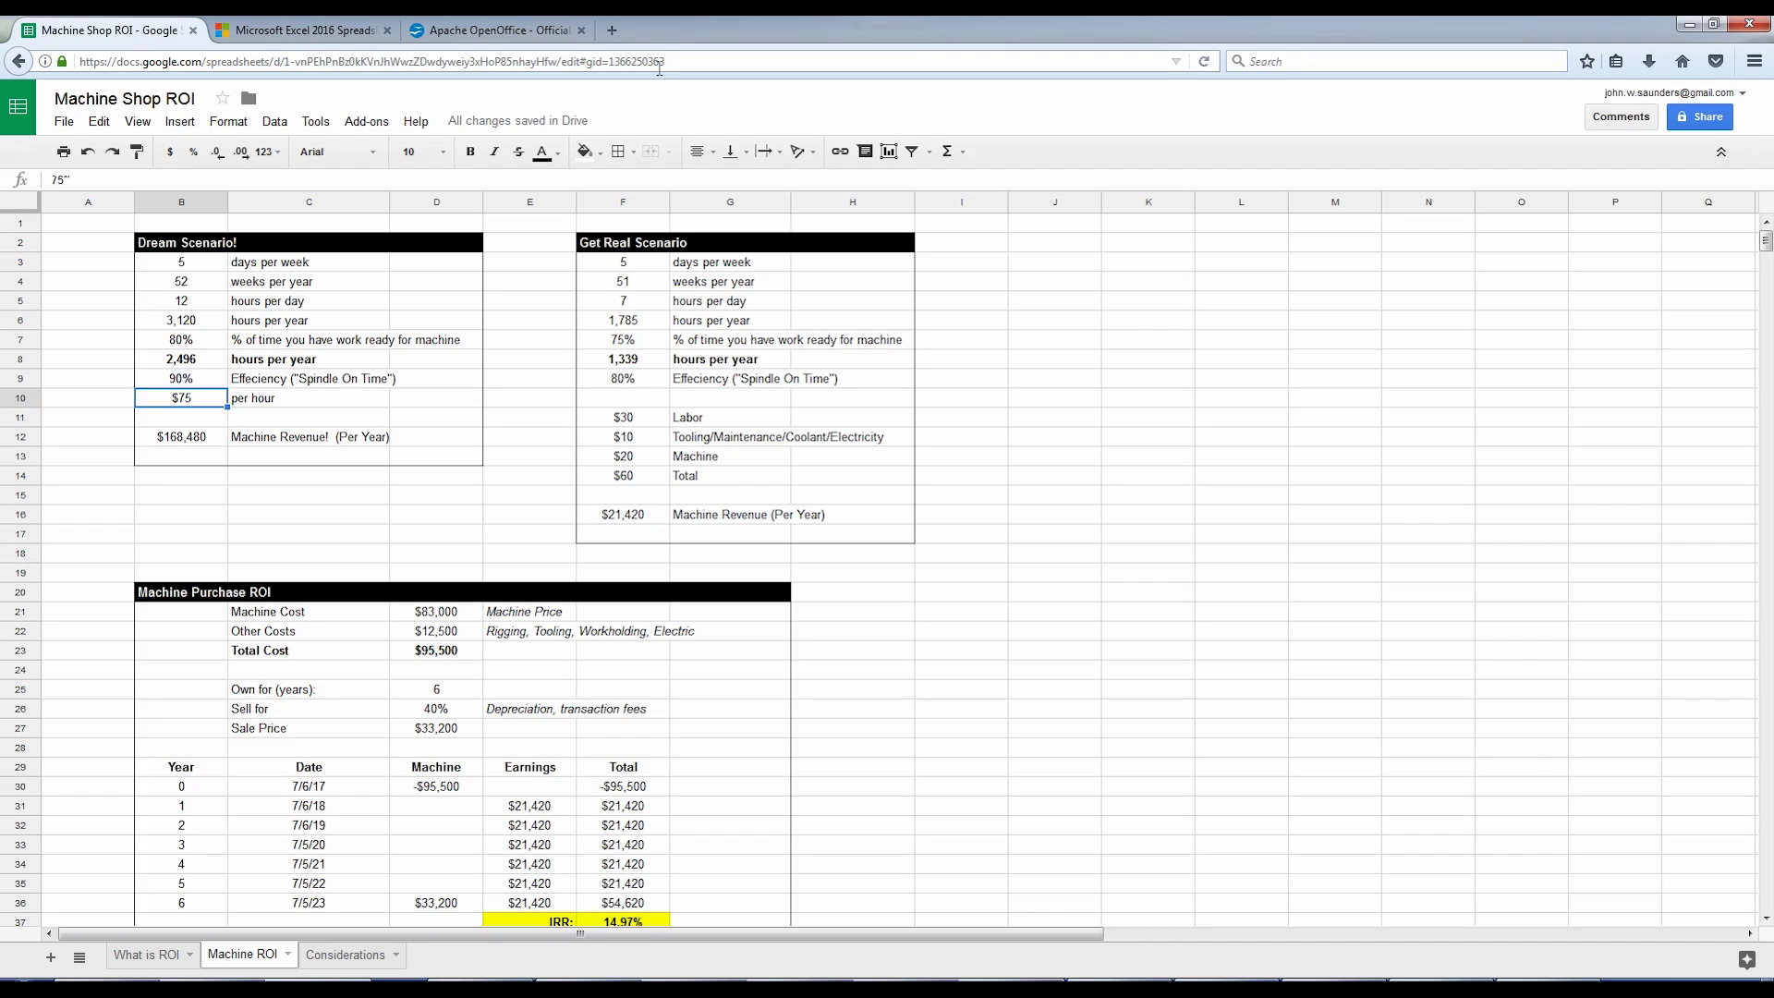
key(shift+Right)
key(shift+Left)
key(Down)
key(Down)
key(Down)
key(Up)
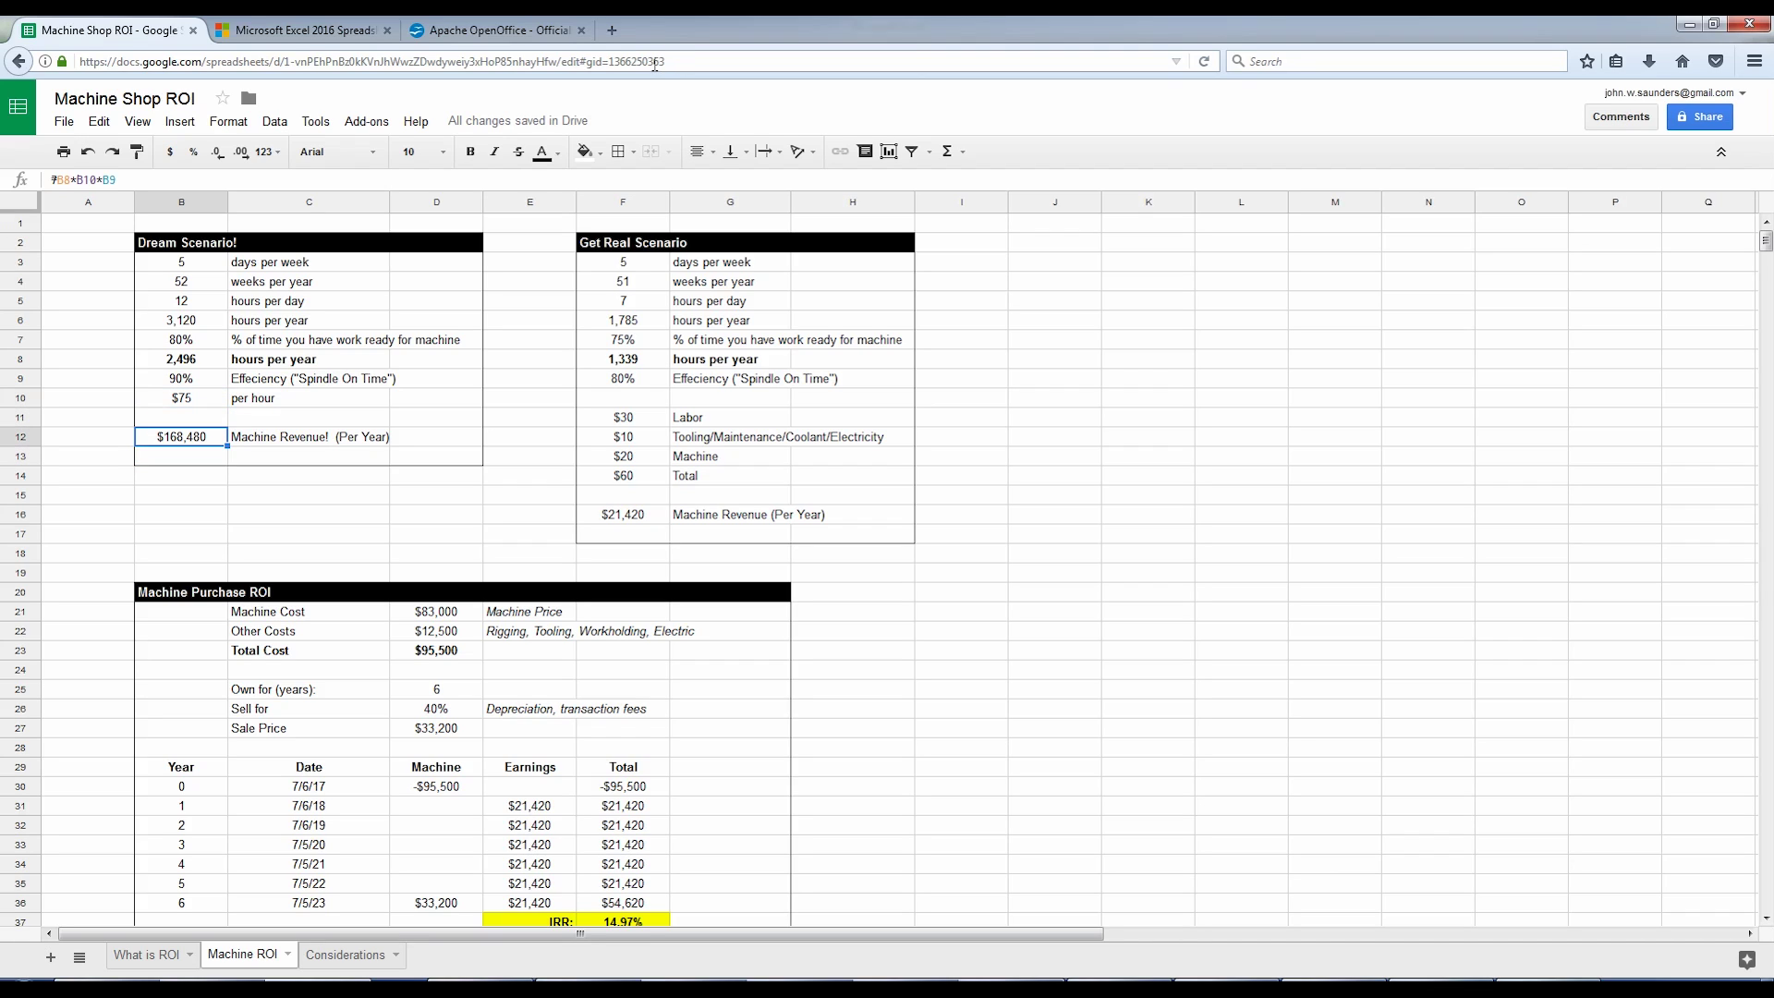
click(491, 175)
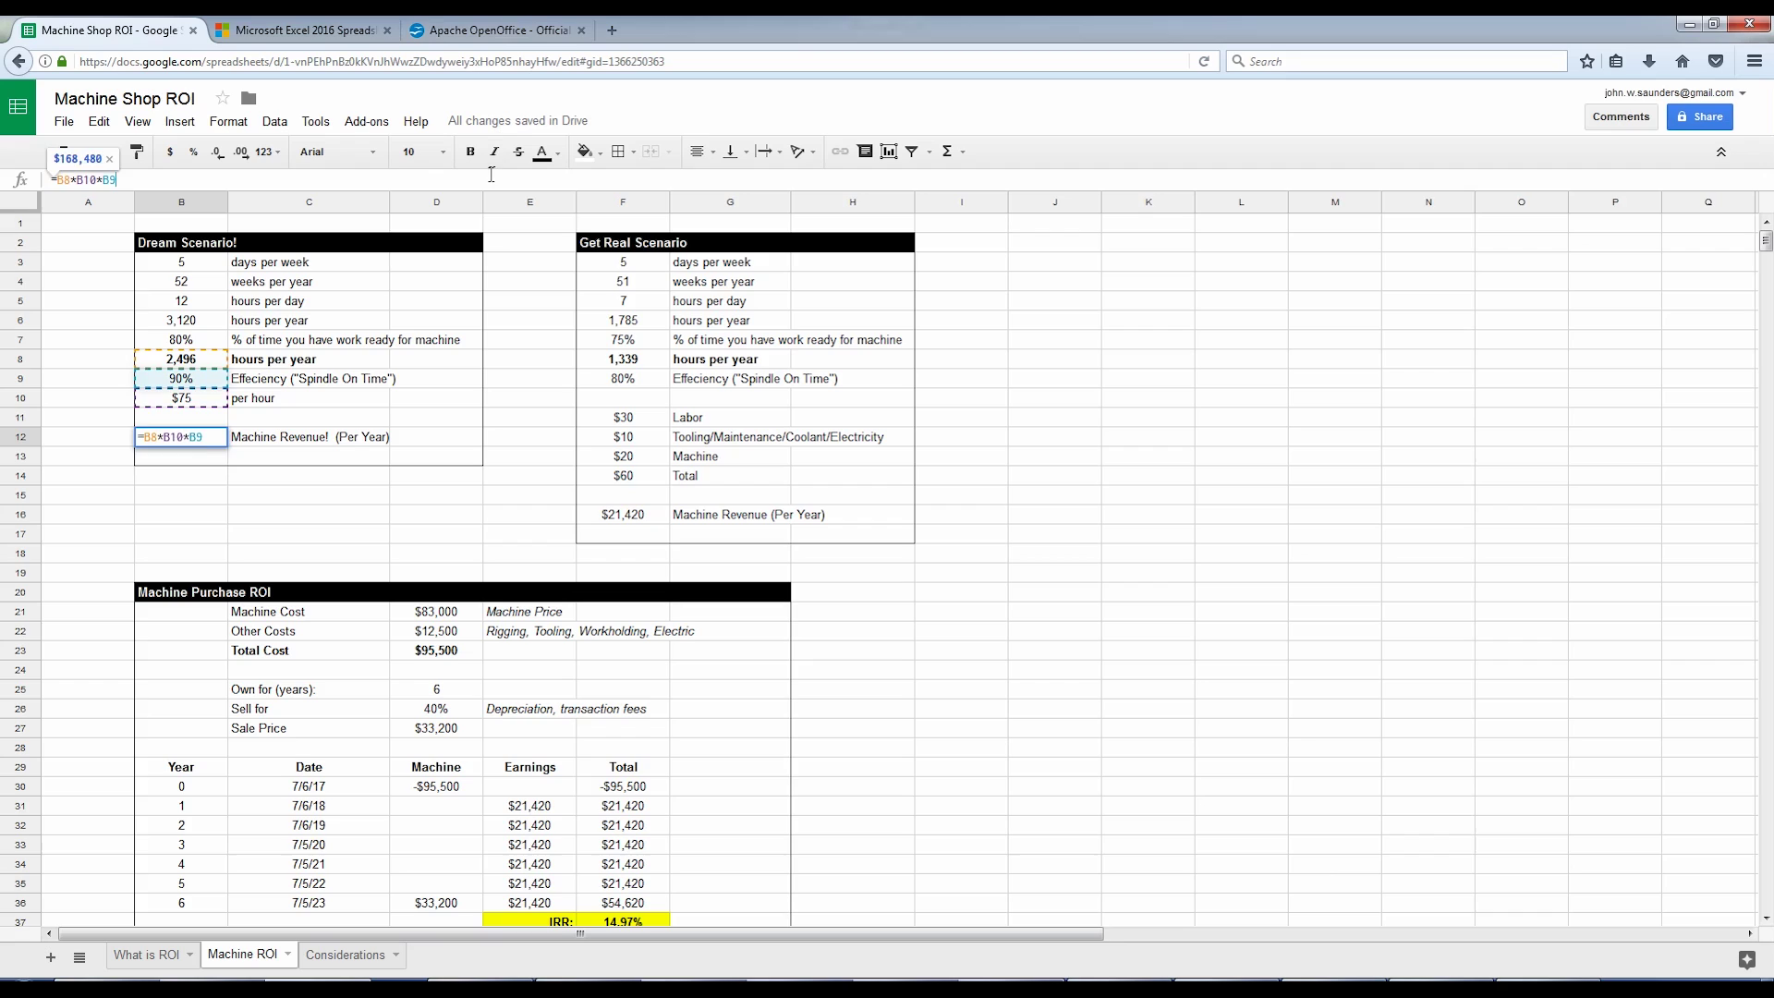
key(Escape)
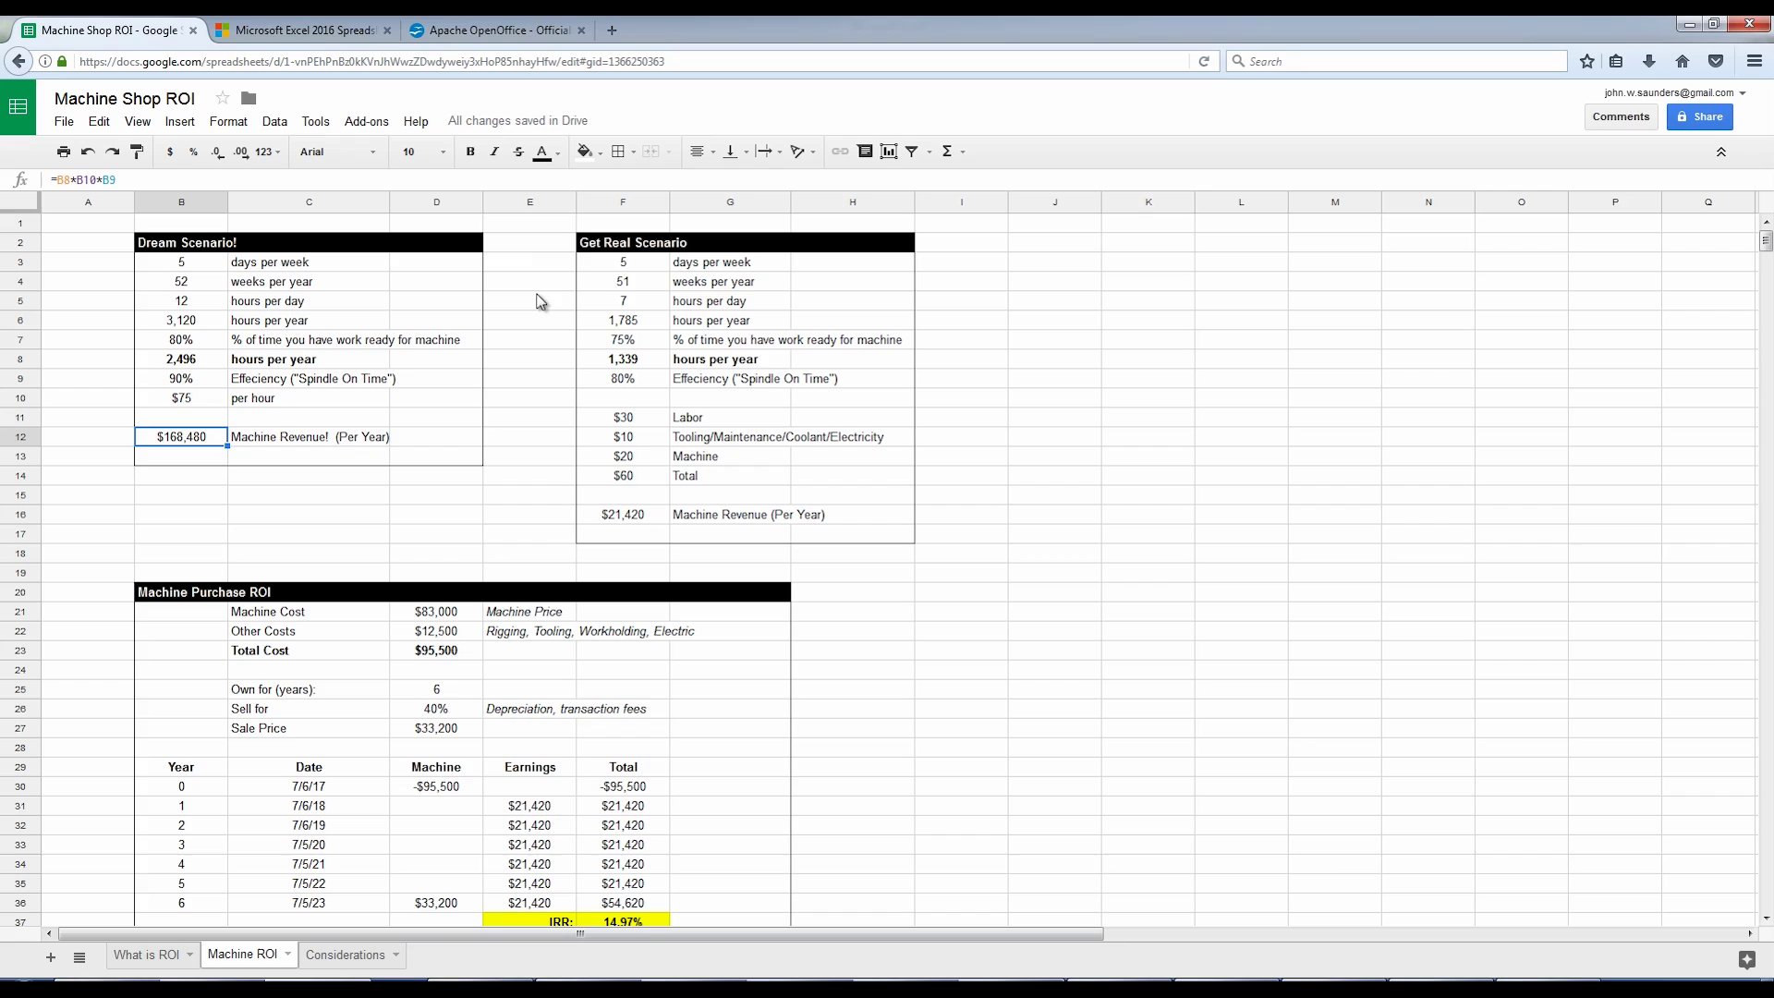
click(644, 268)
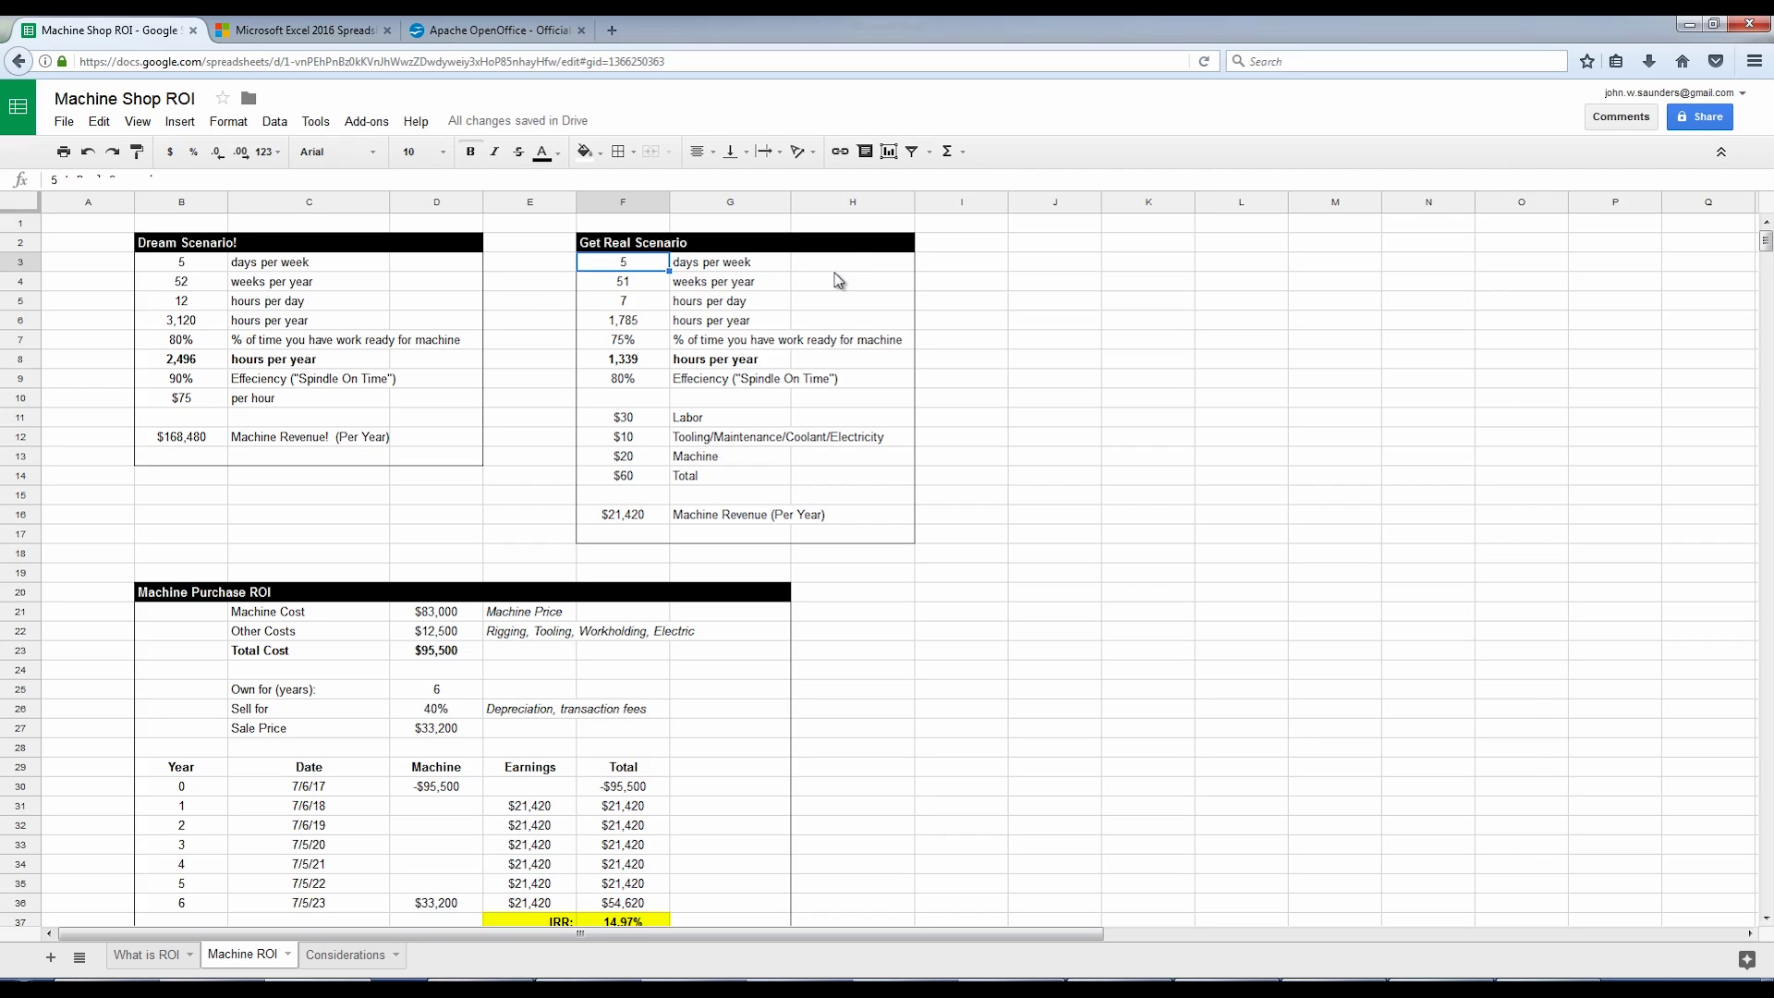
key(Down)
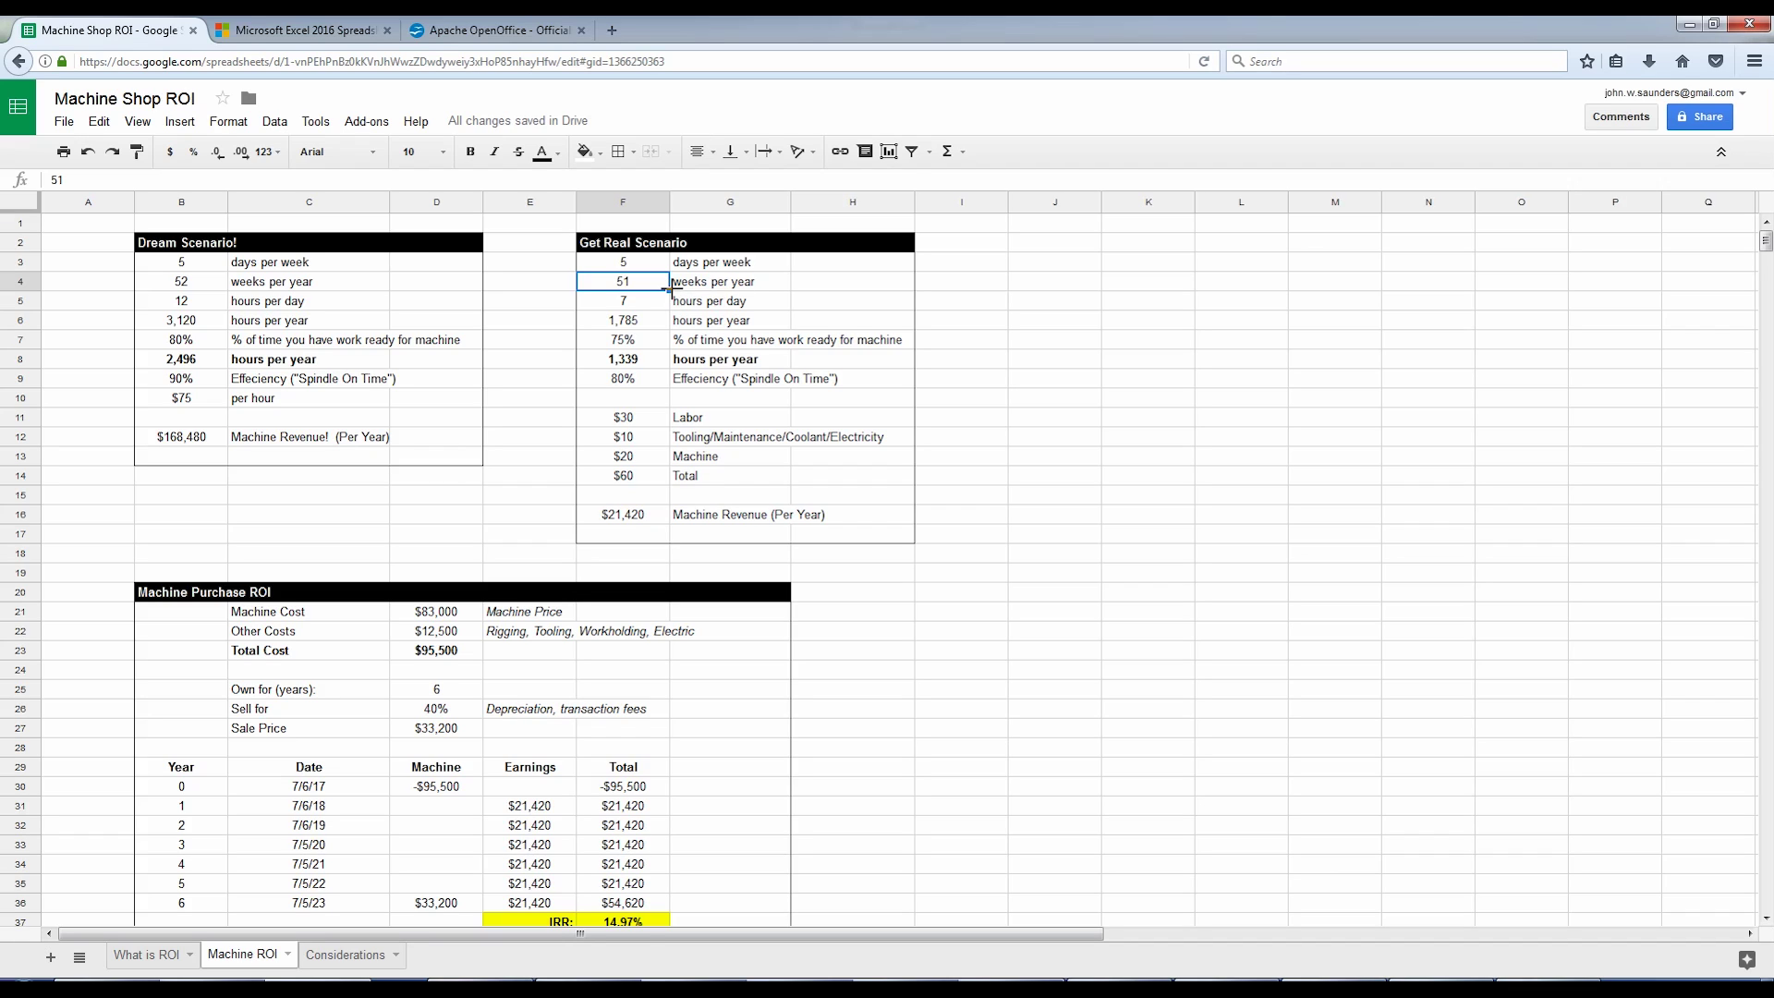
key(Down)
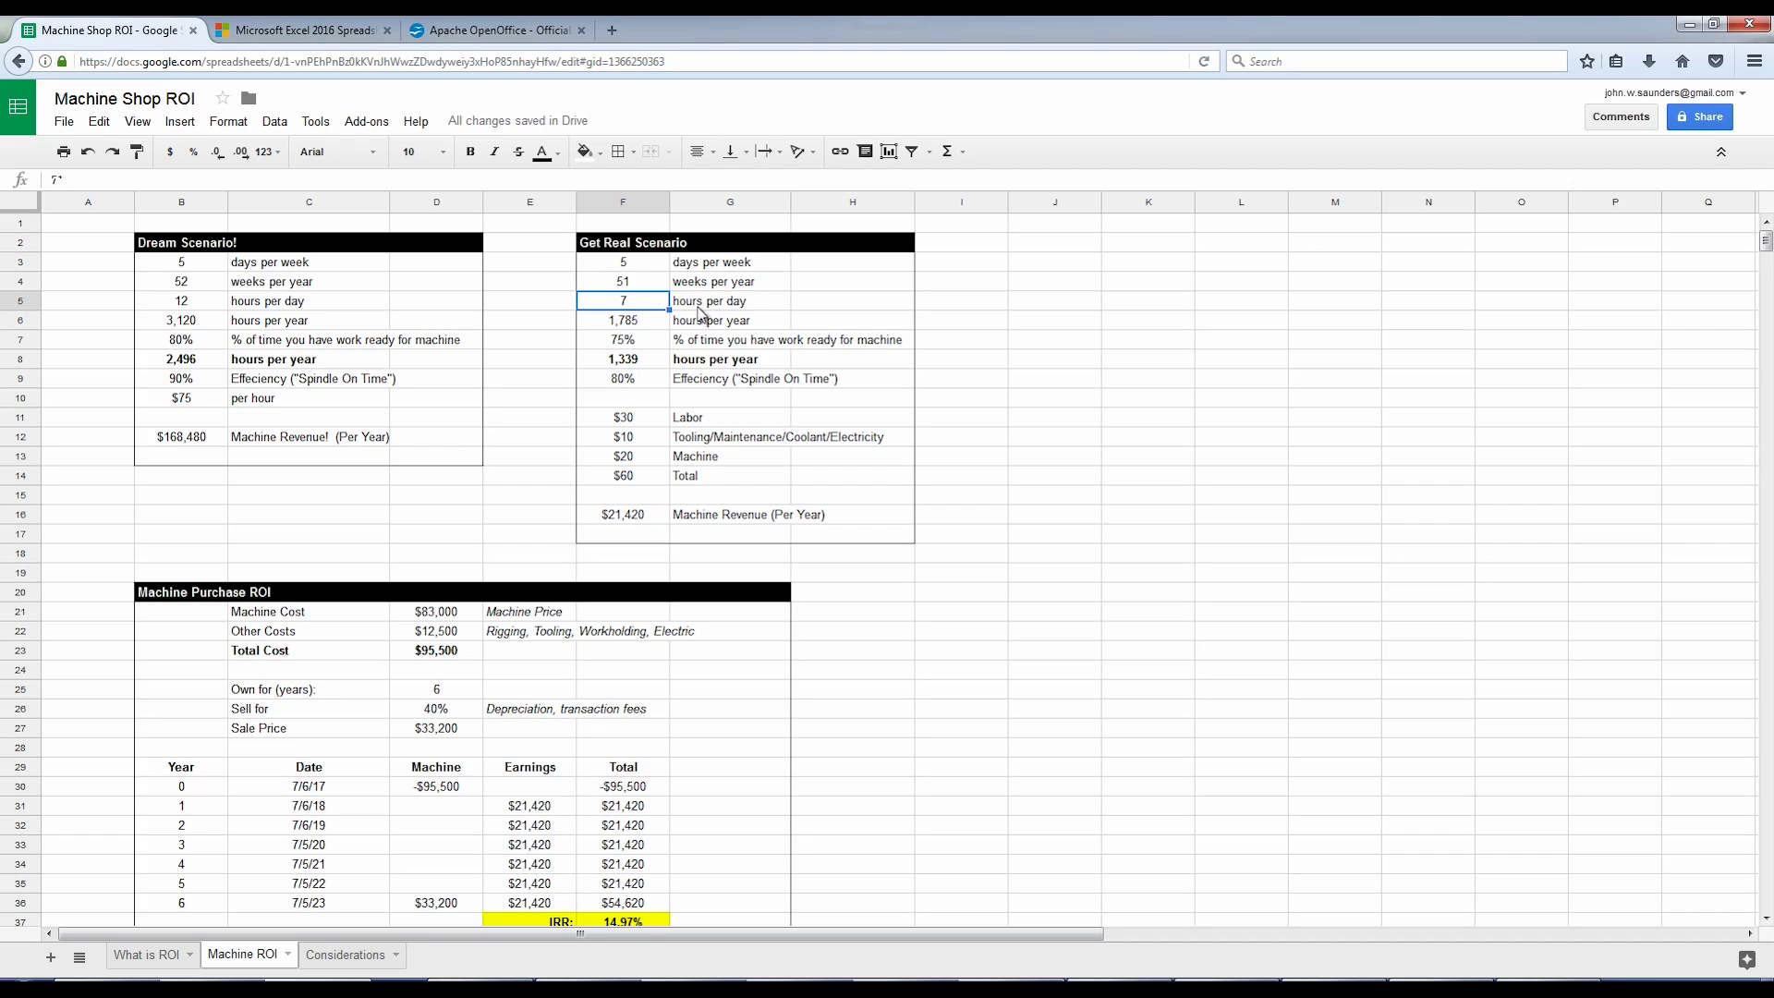
key(Left)
key(Left)
key(Left)
key(Left)
key(Left)
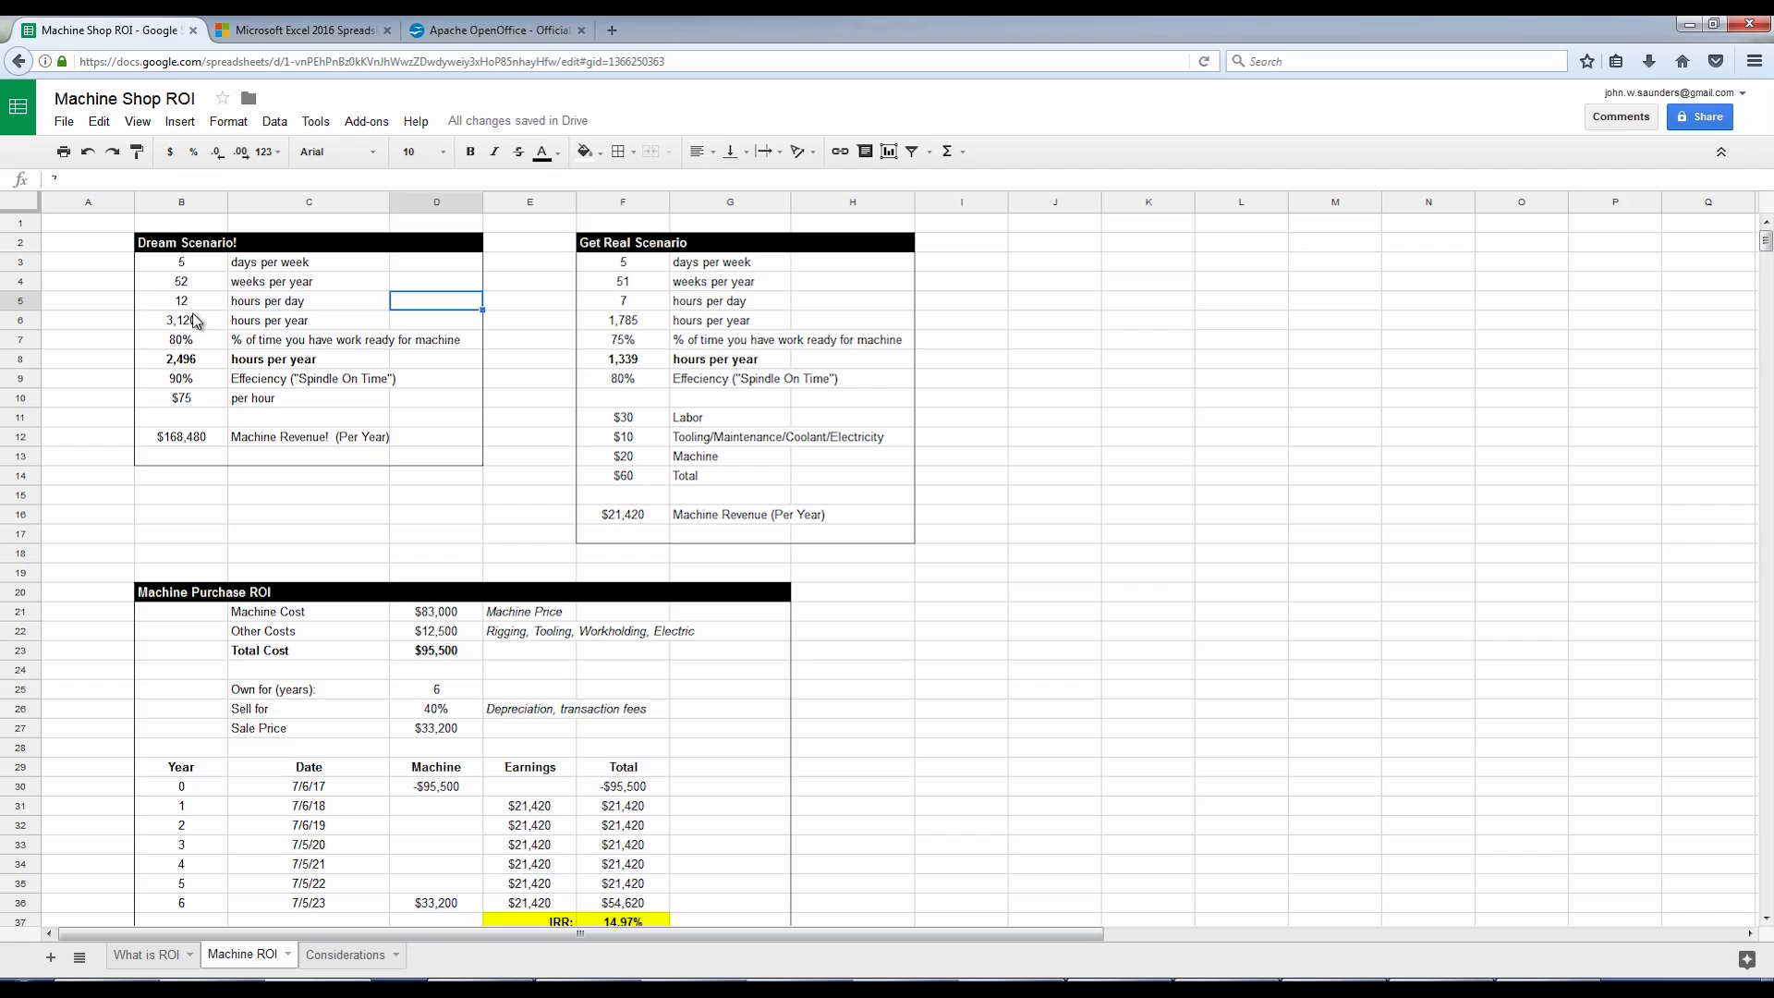
key(Right)
key(Right)
key(Right)
key(Right)
key(Right)
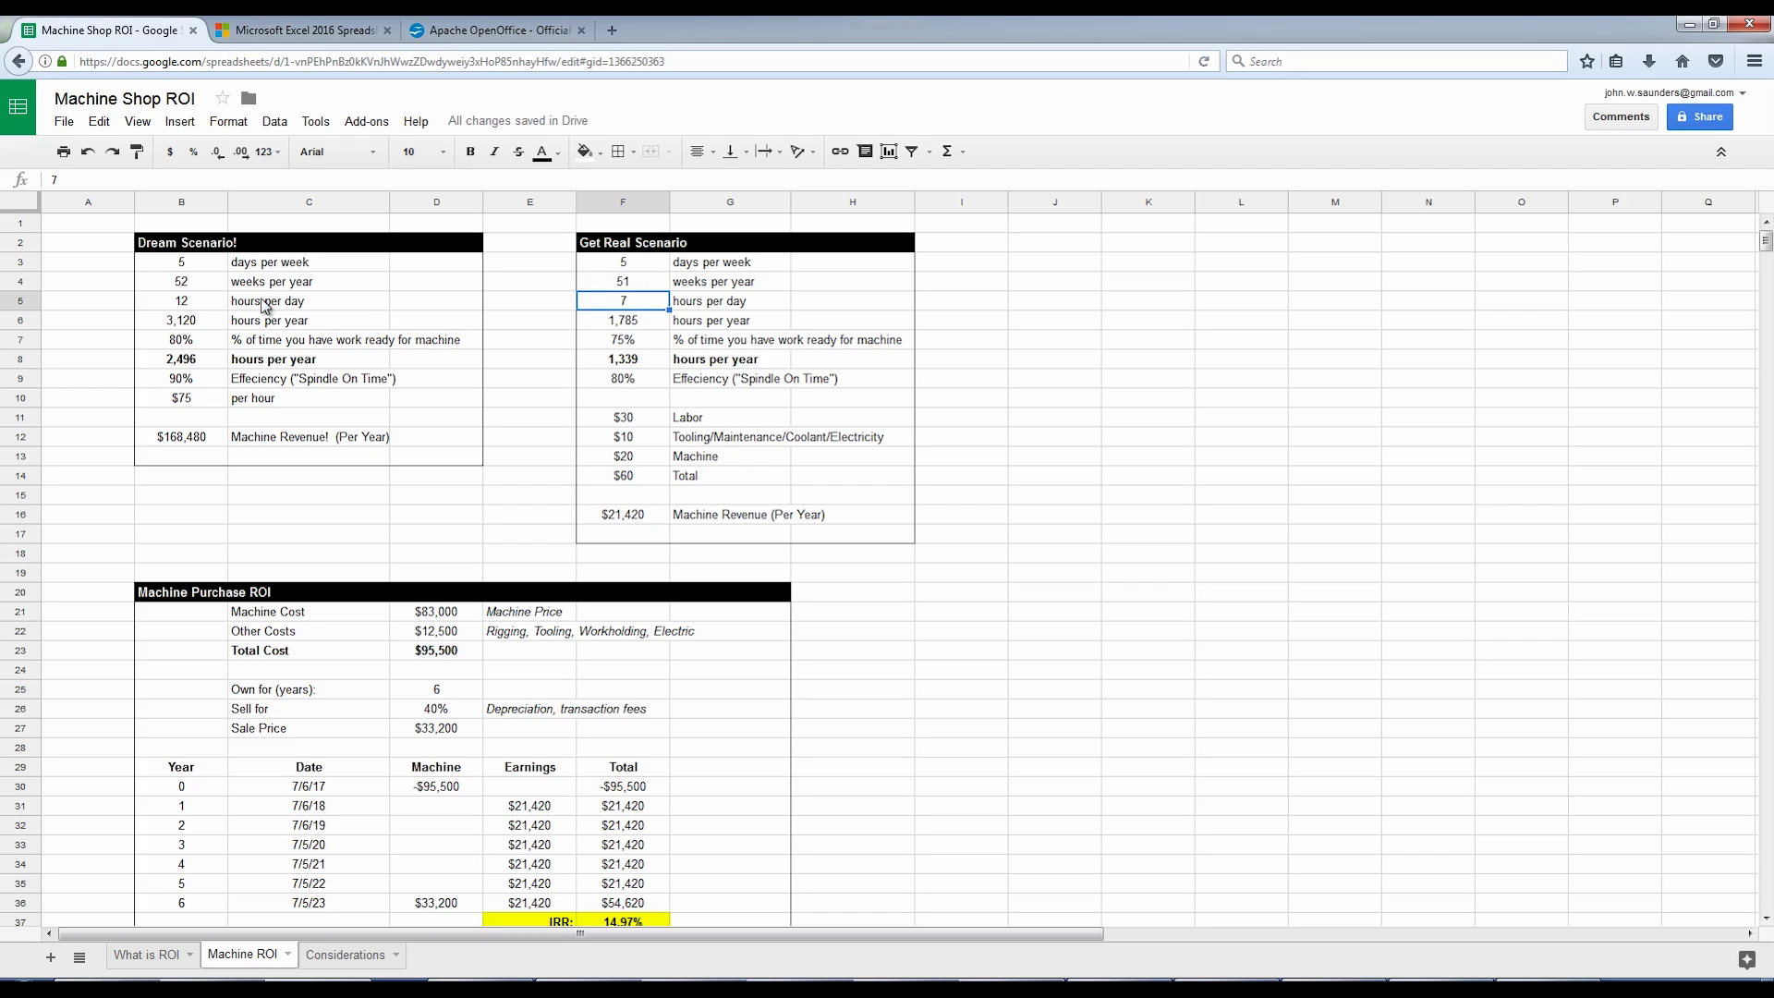
click(191, 313)
click(619, 307)
click(653, 342)
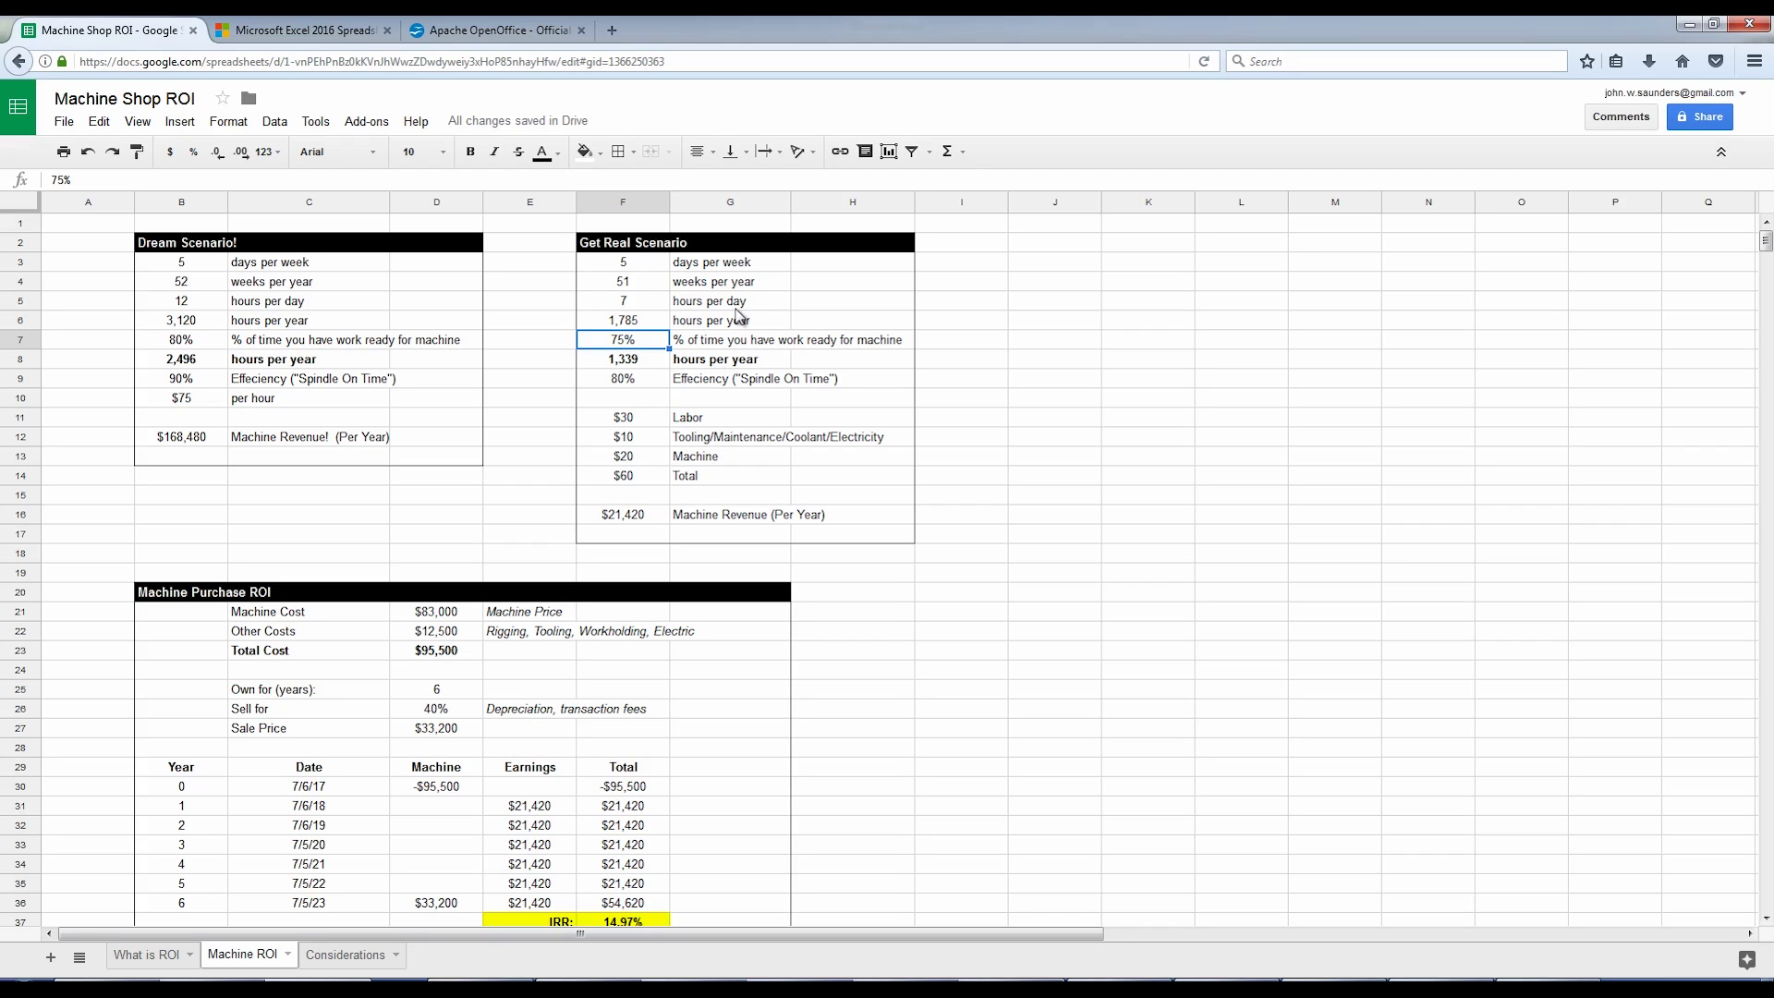
key(ctrl+b)
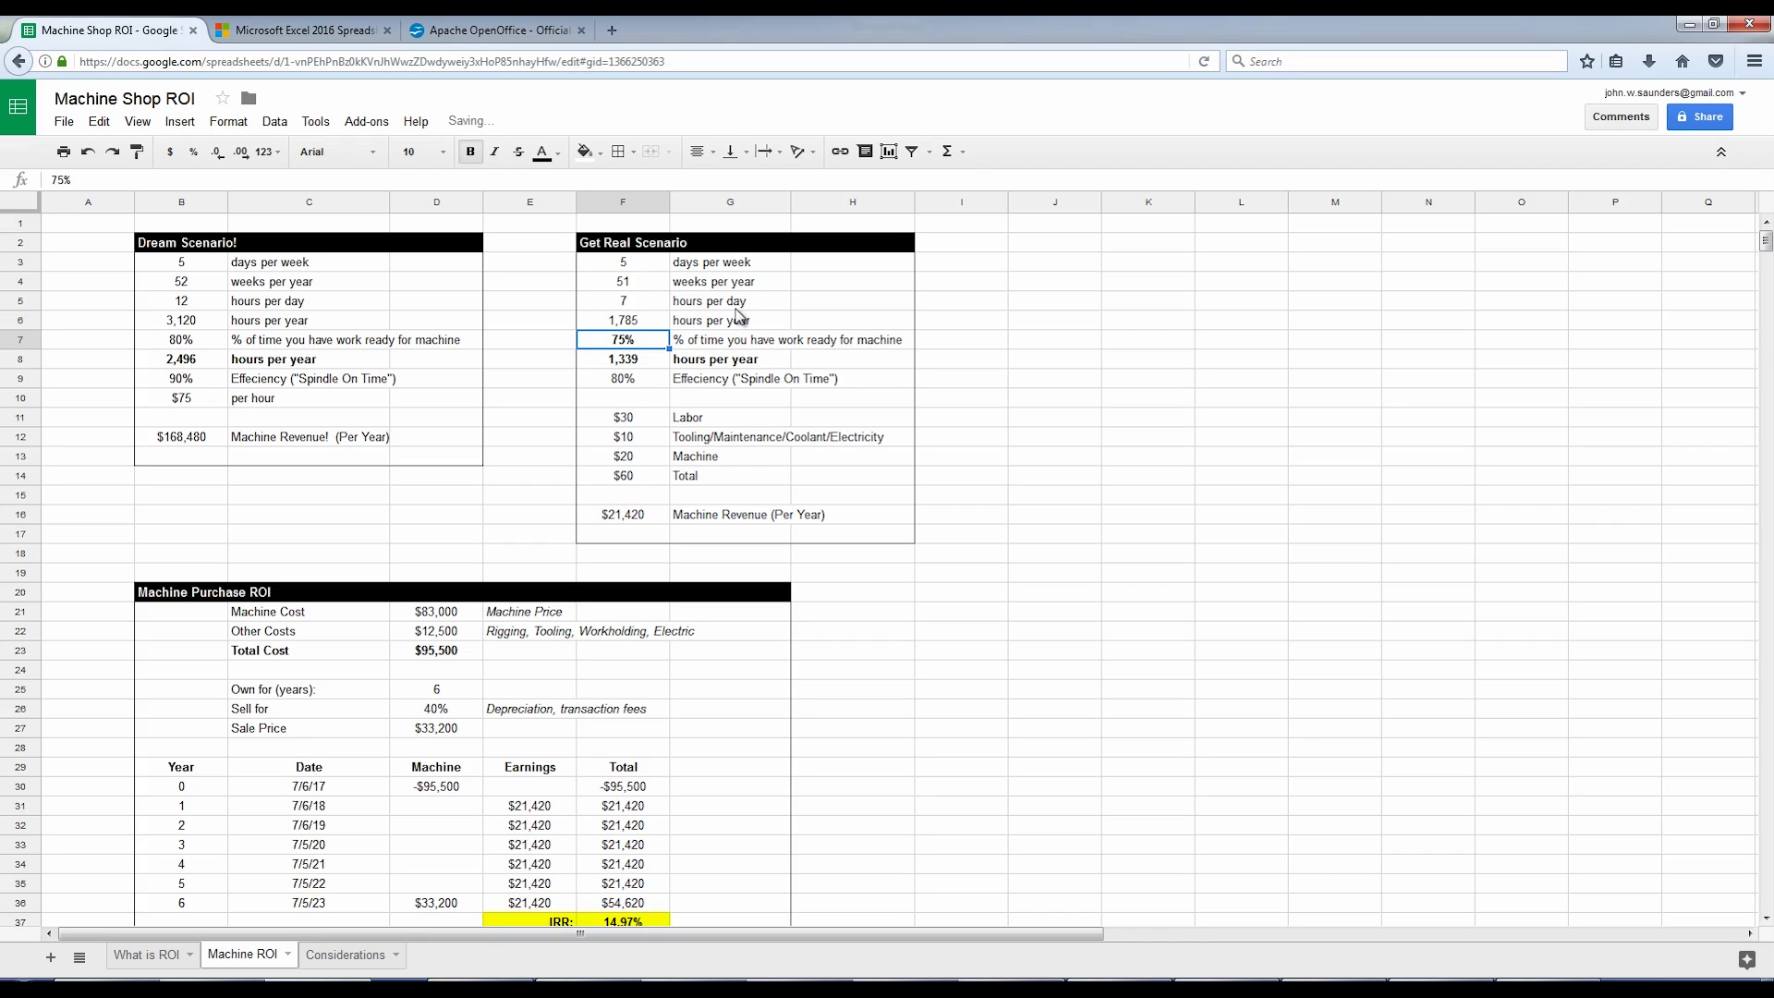
key(ctrl+b)
key(Down)
key(Down)
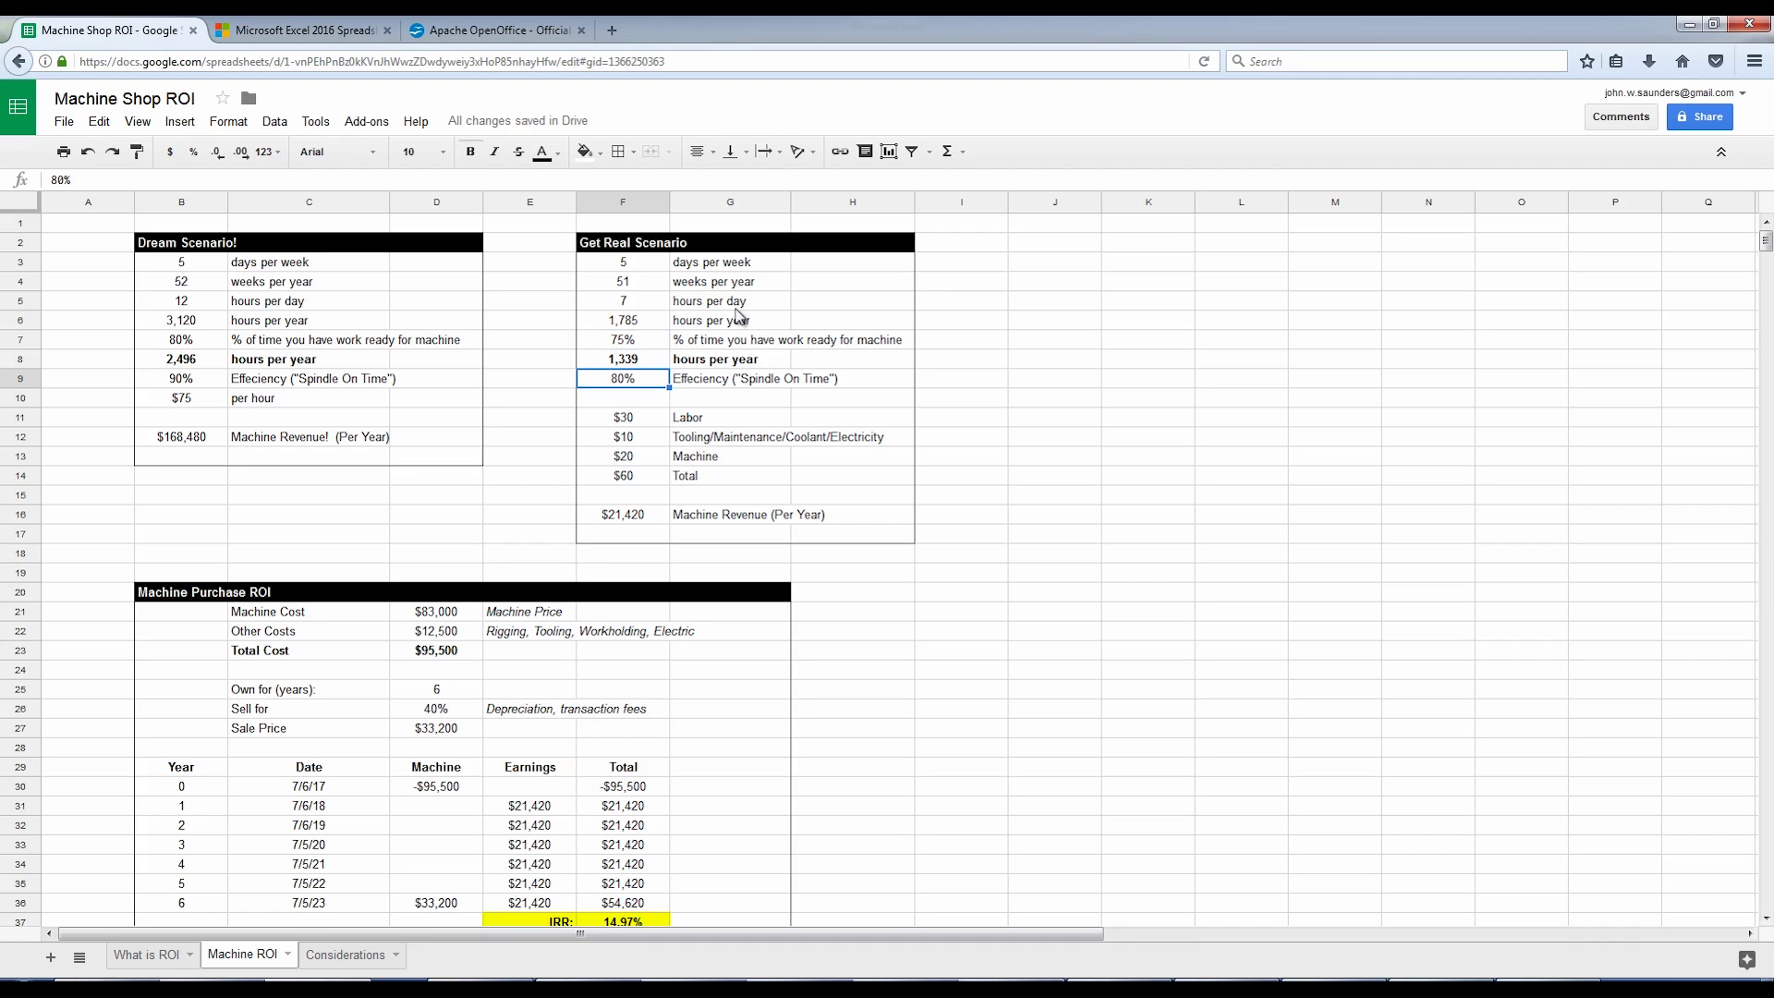
key(ctrl+b)
key(ctrl+b)
click(631, 340)
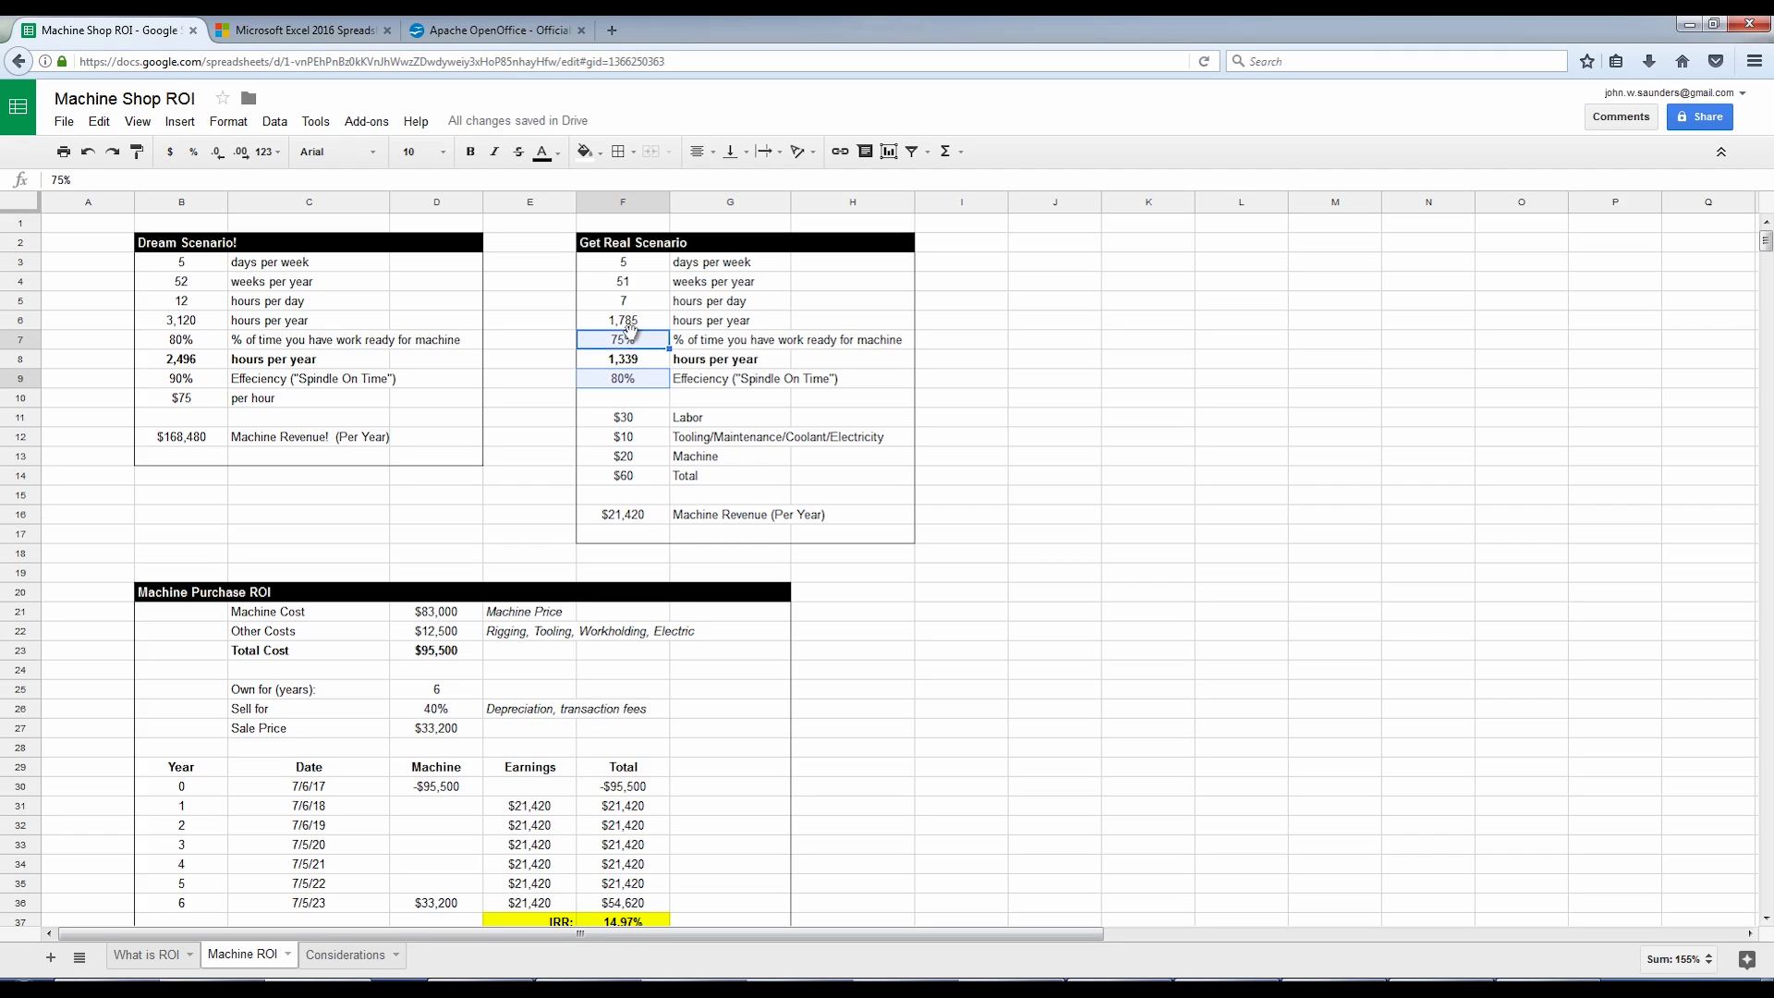
drag(637, 322, 647, 363)
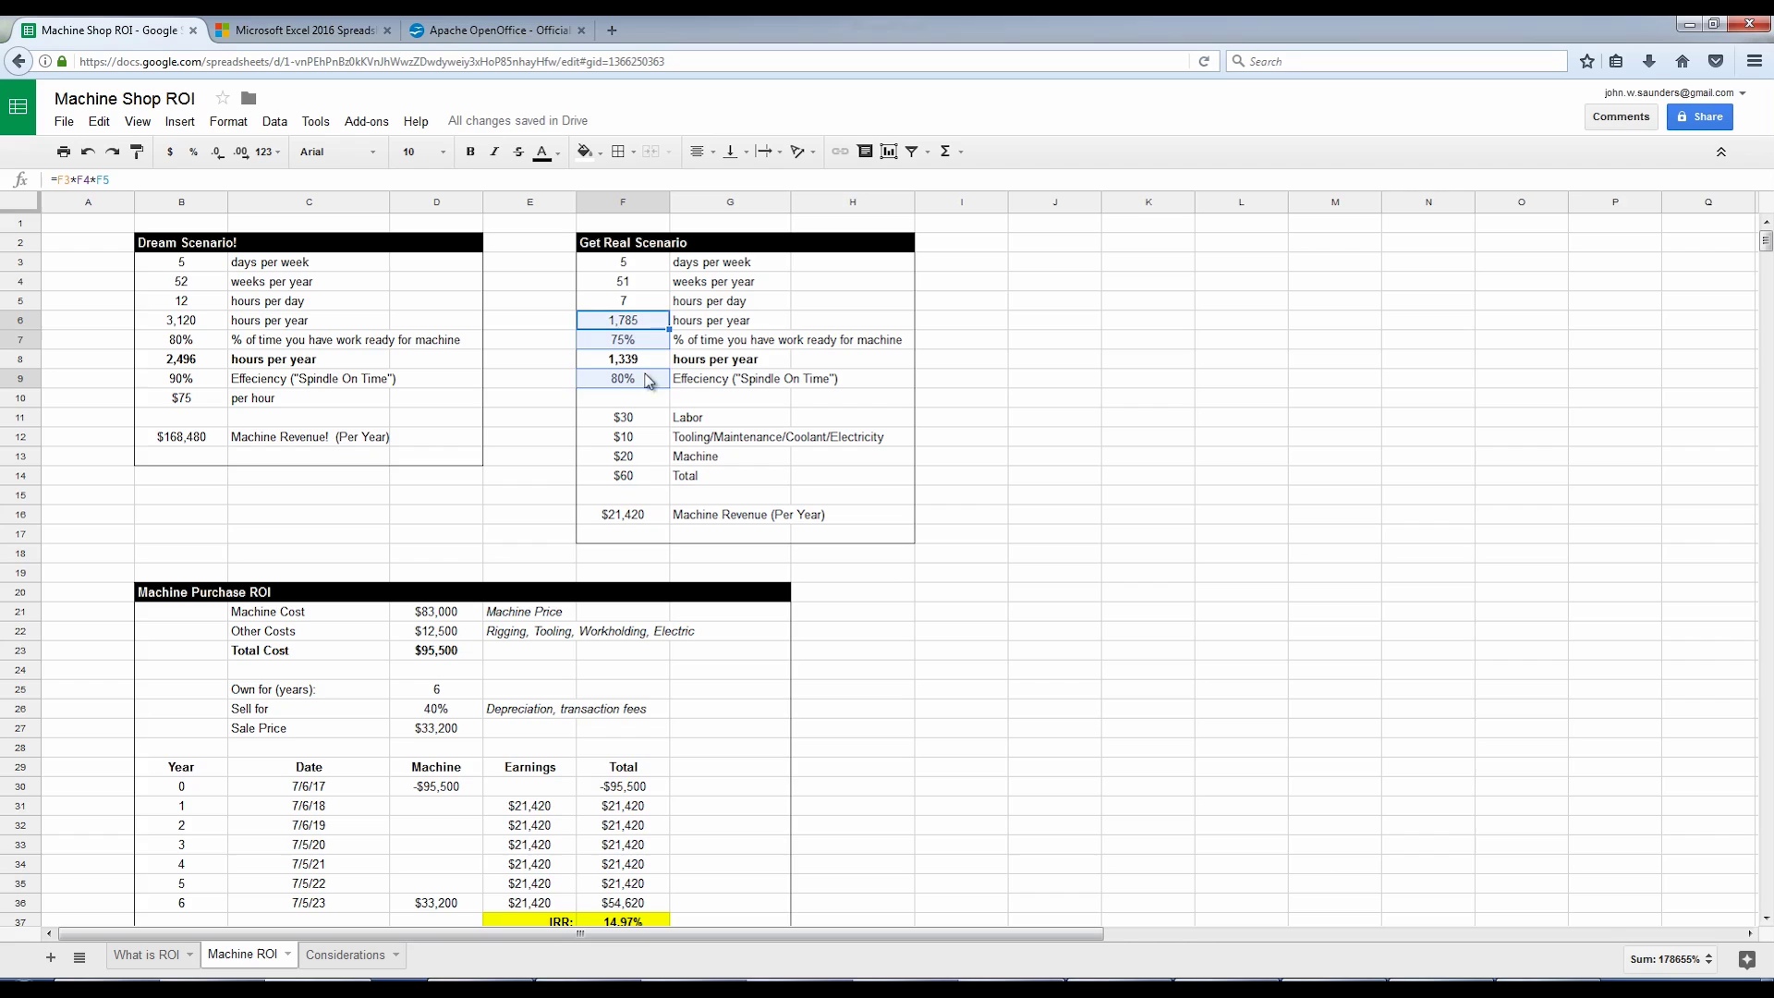
click(679, 381)
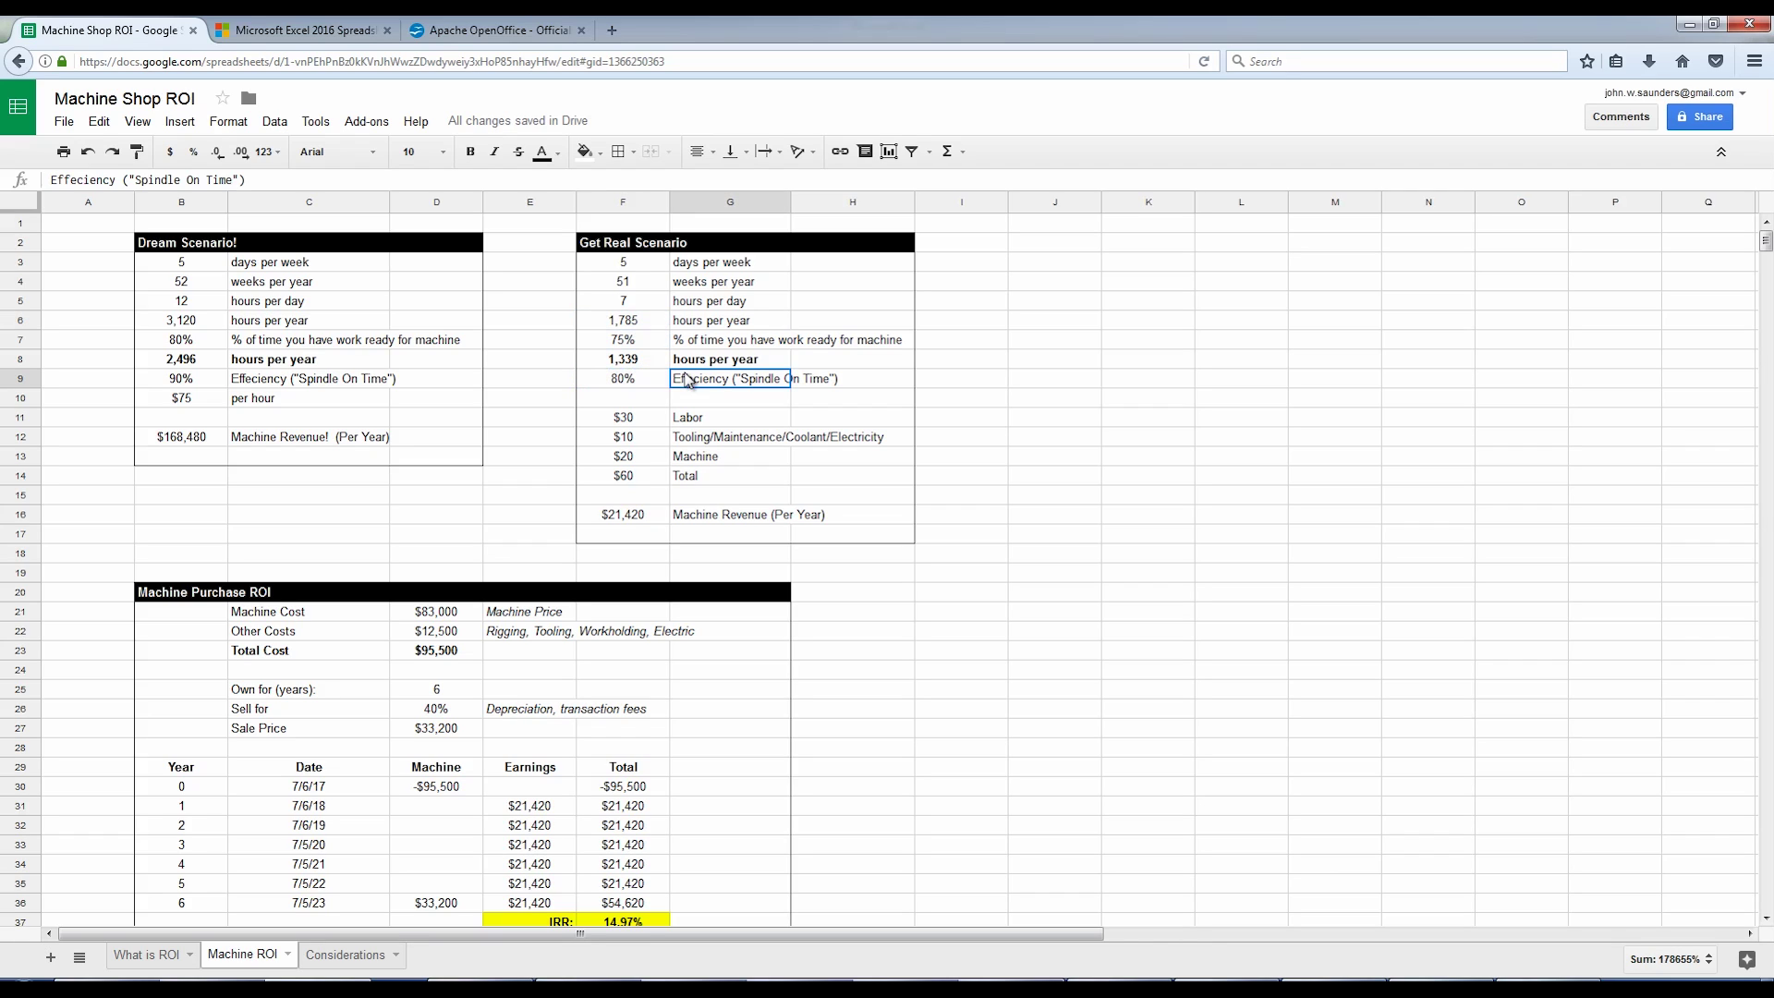
click(662, 384)
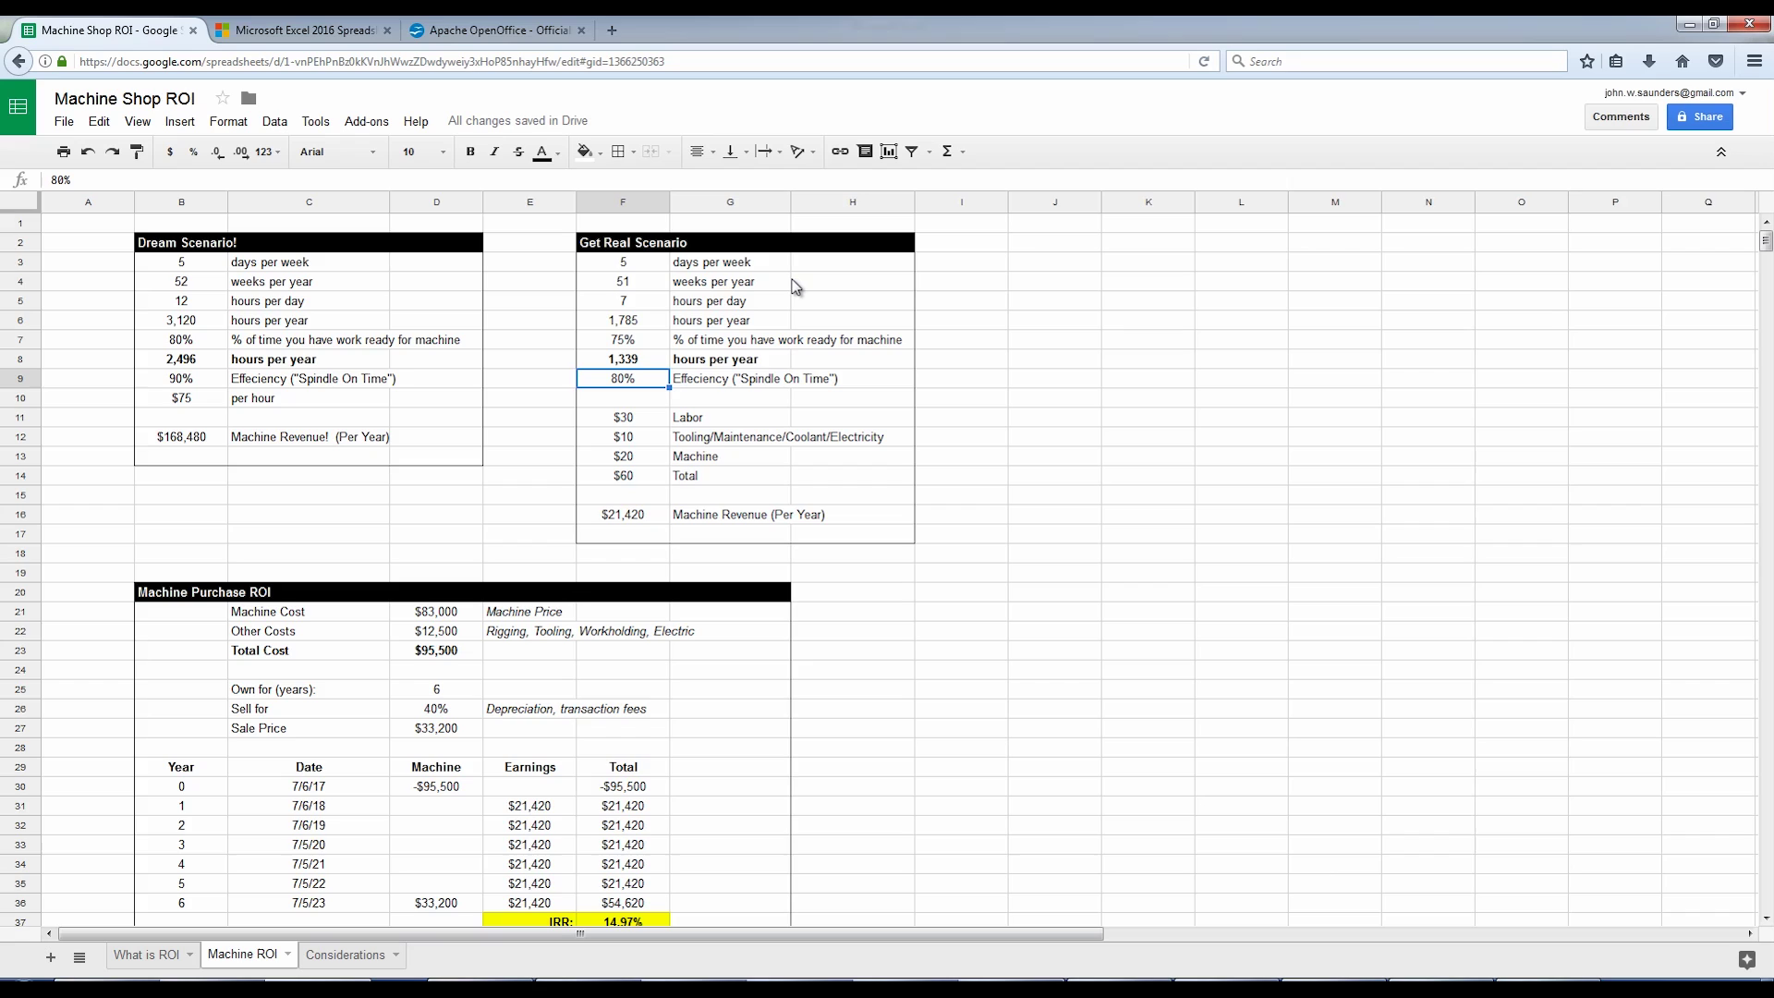
key(Down)
key(Down)
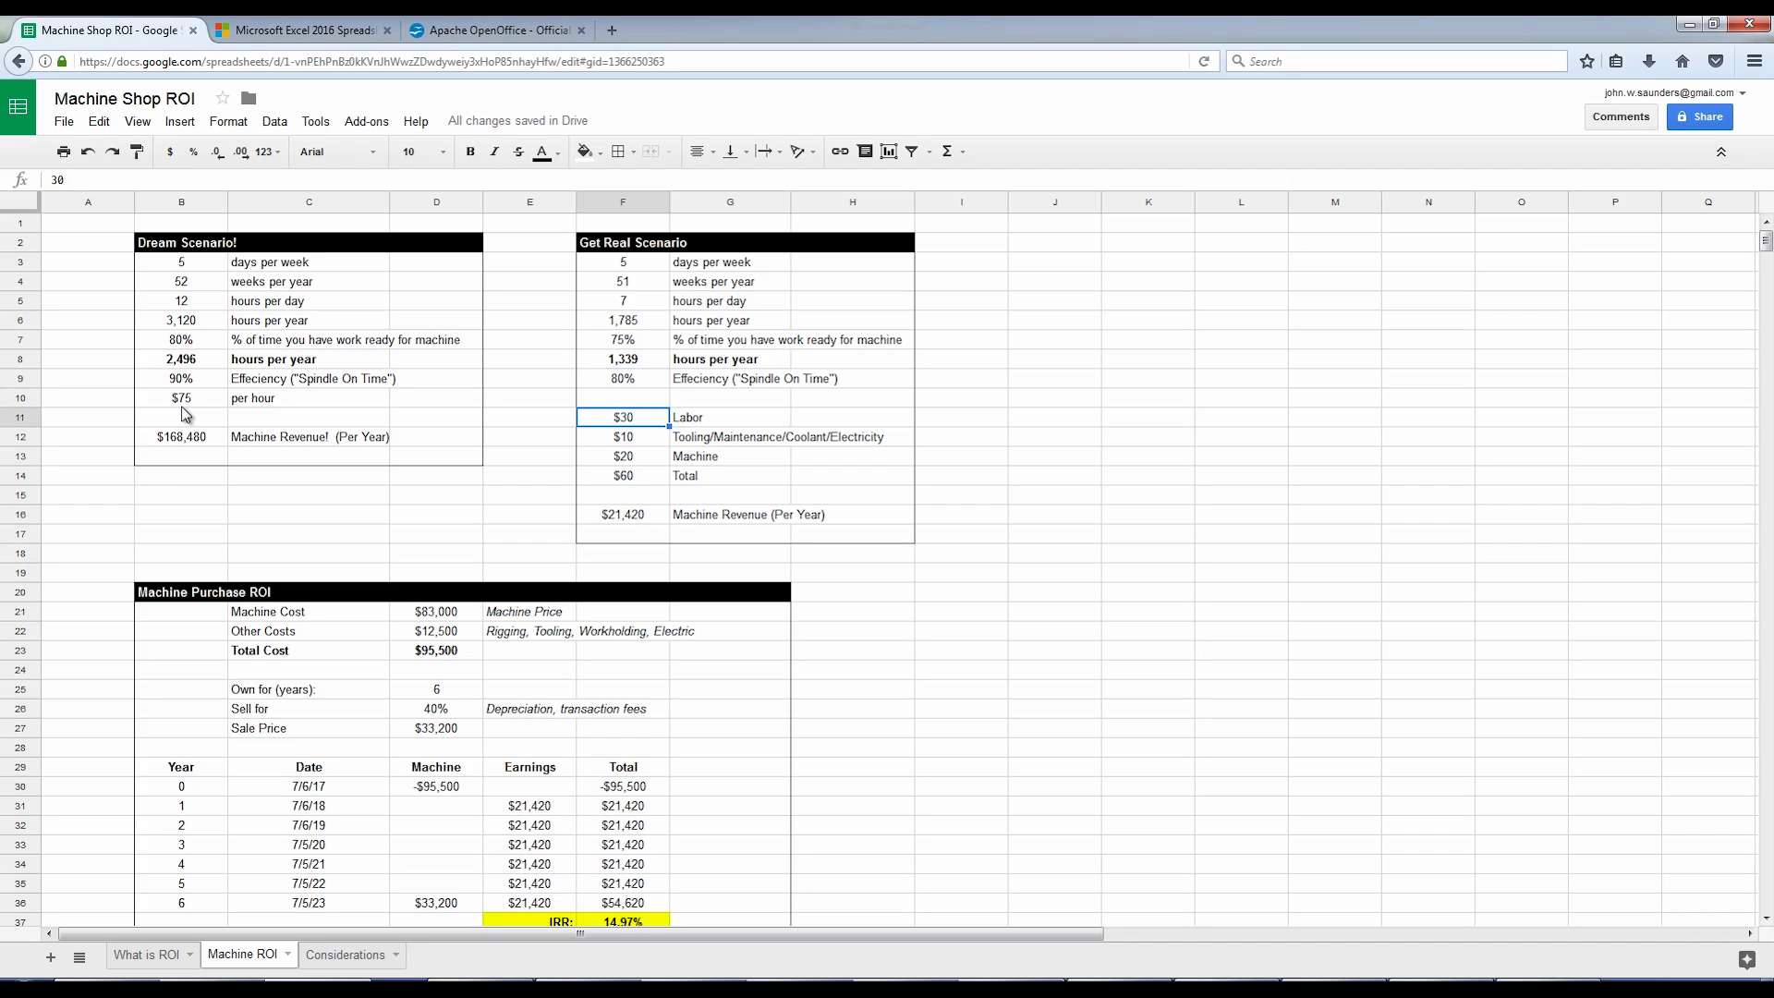
click(181, 405)
drag(212, 410, 254, 408)
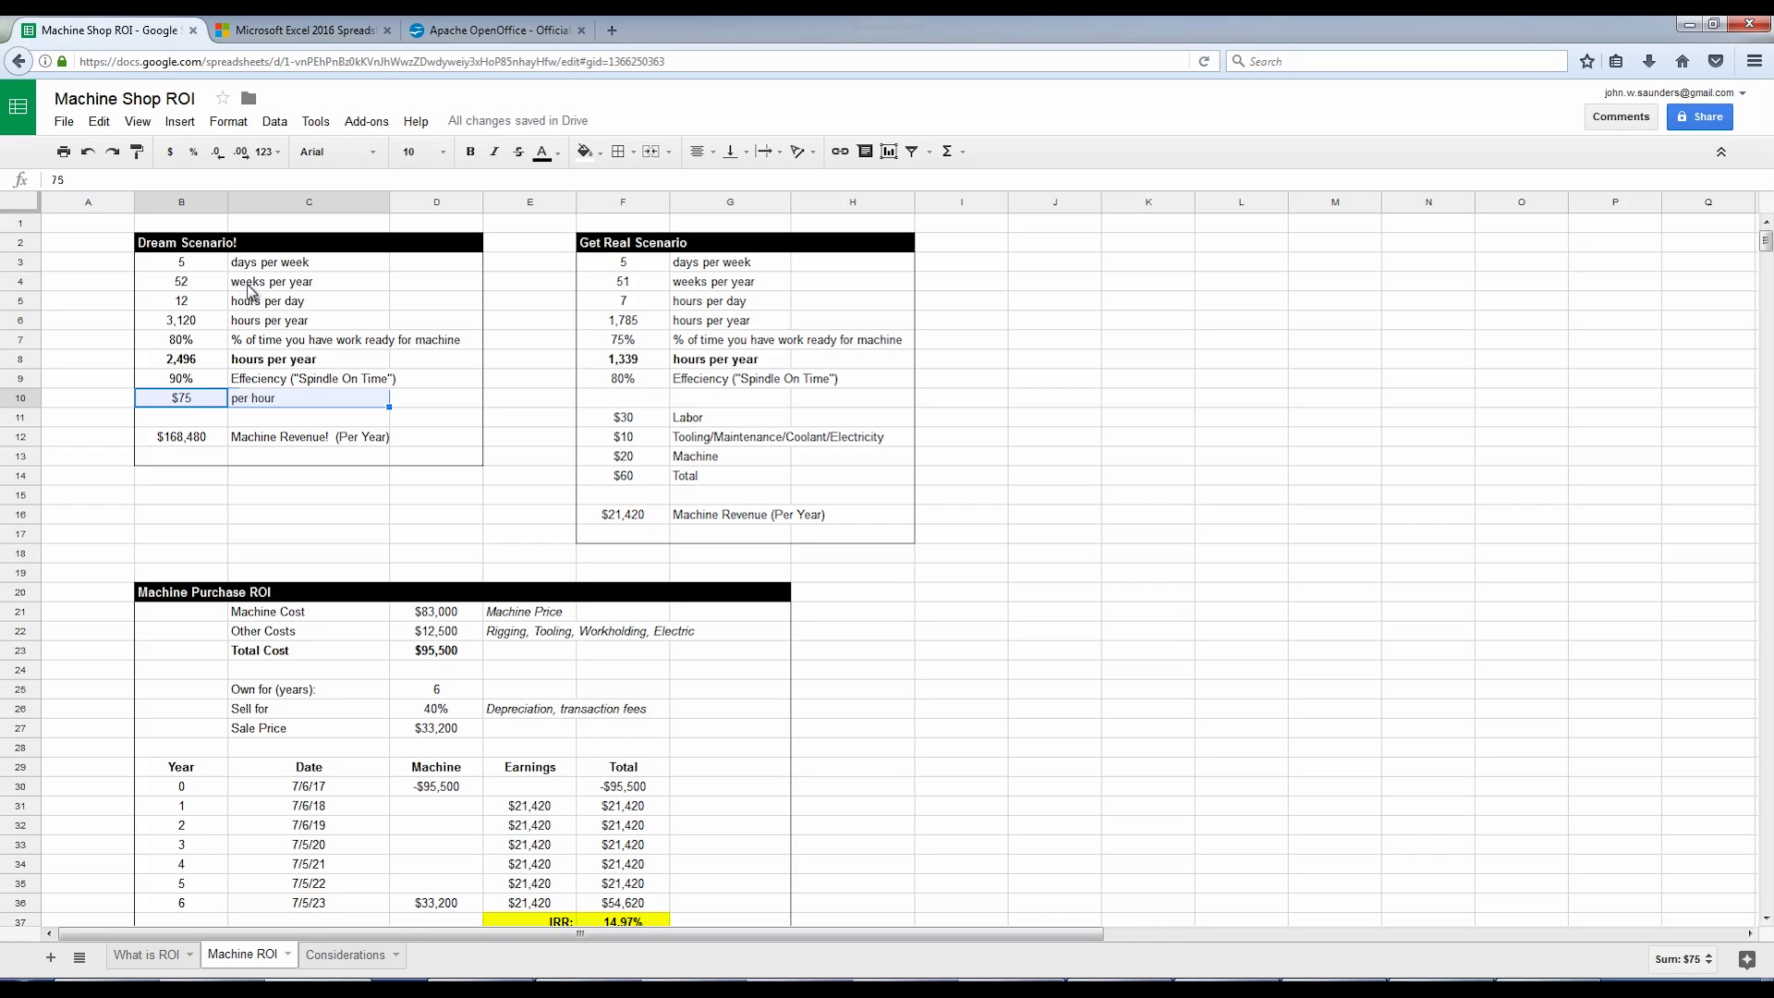
click(638, 475)
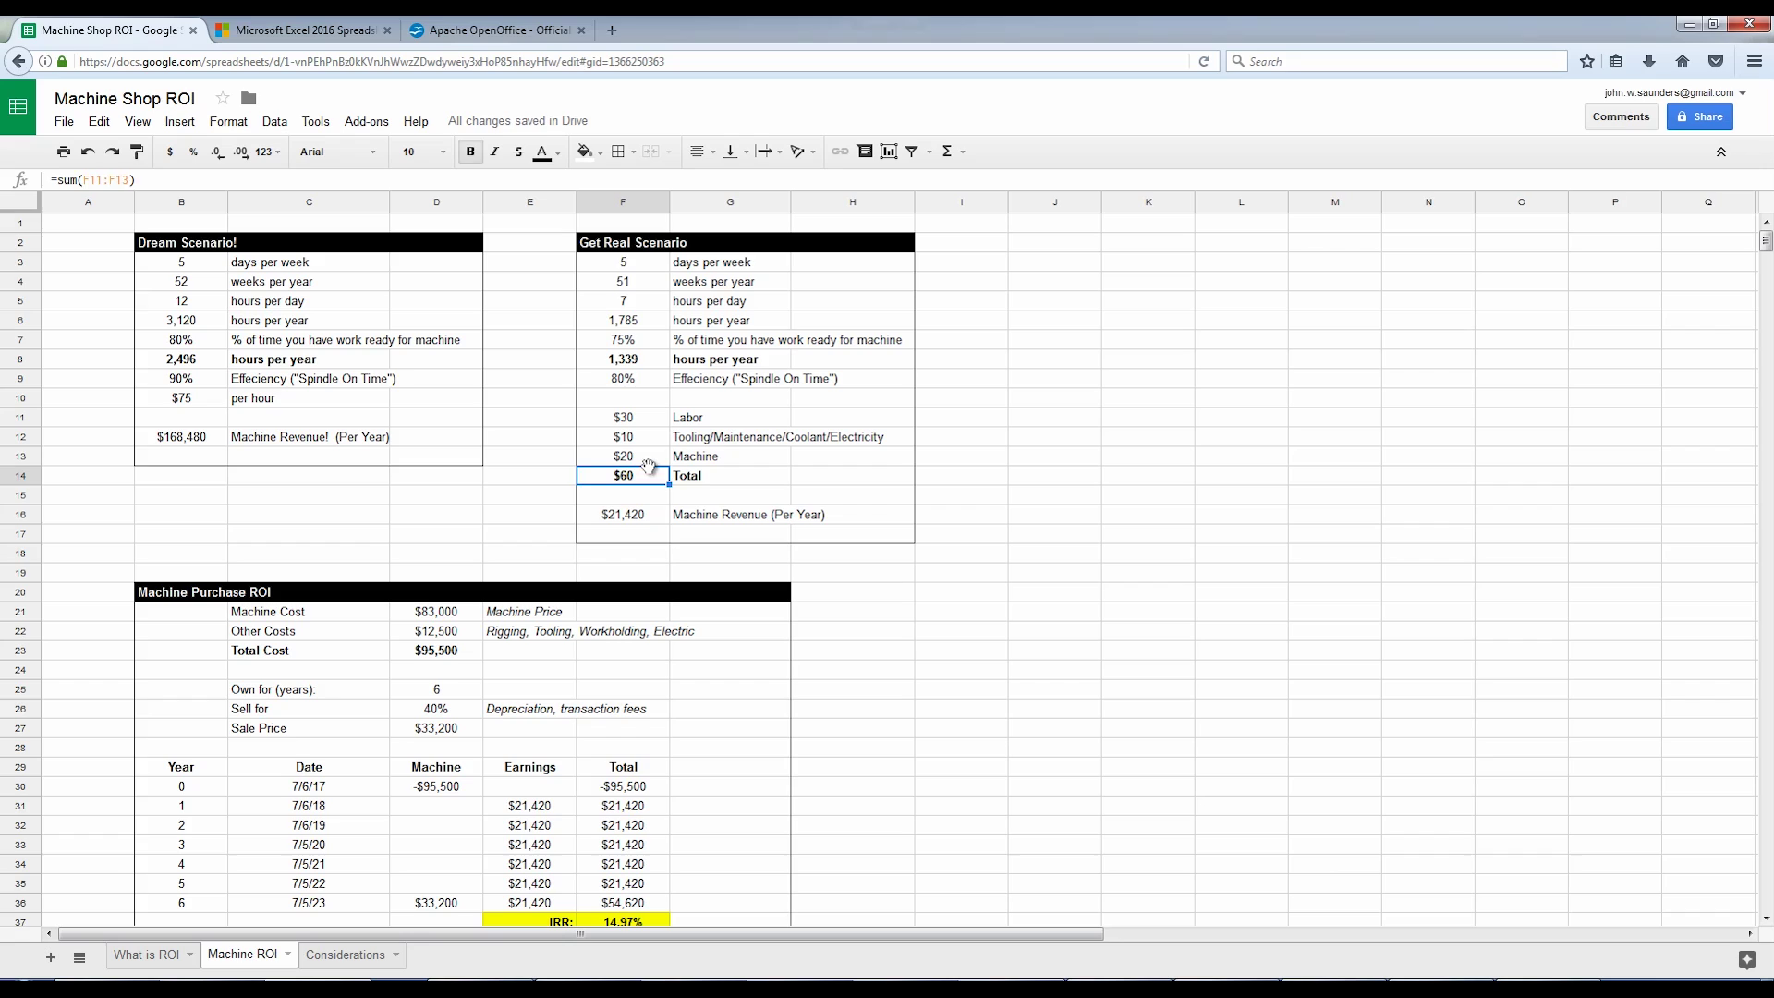
click(649, 461)
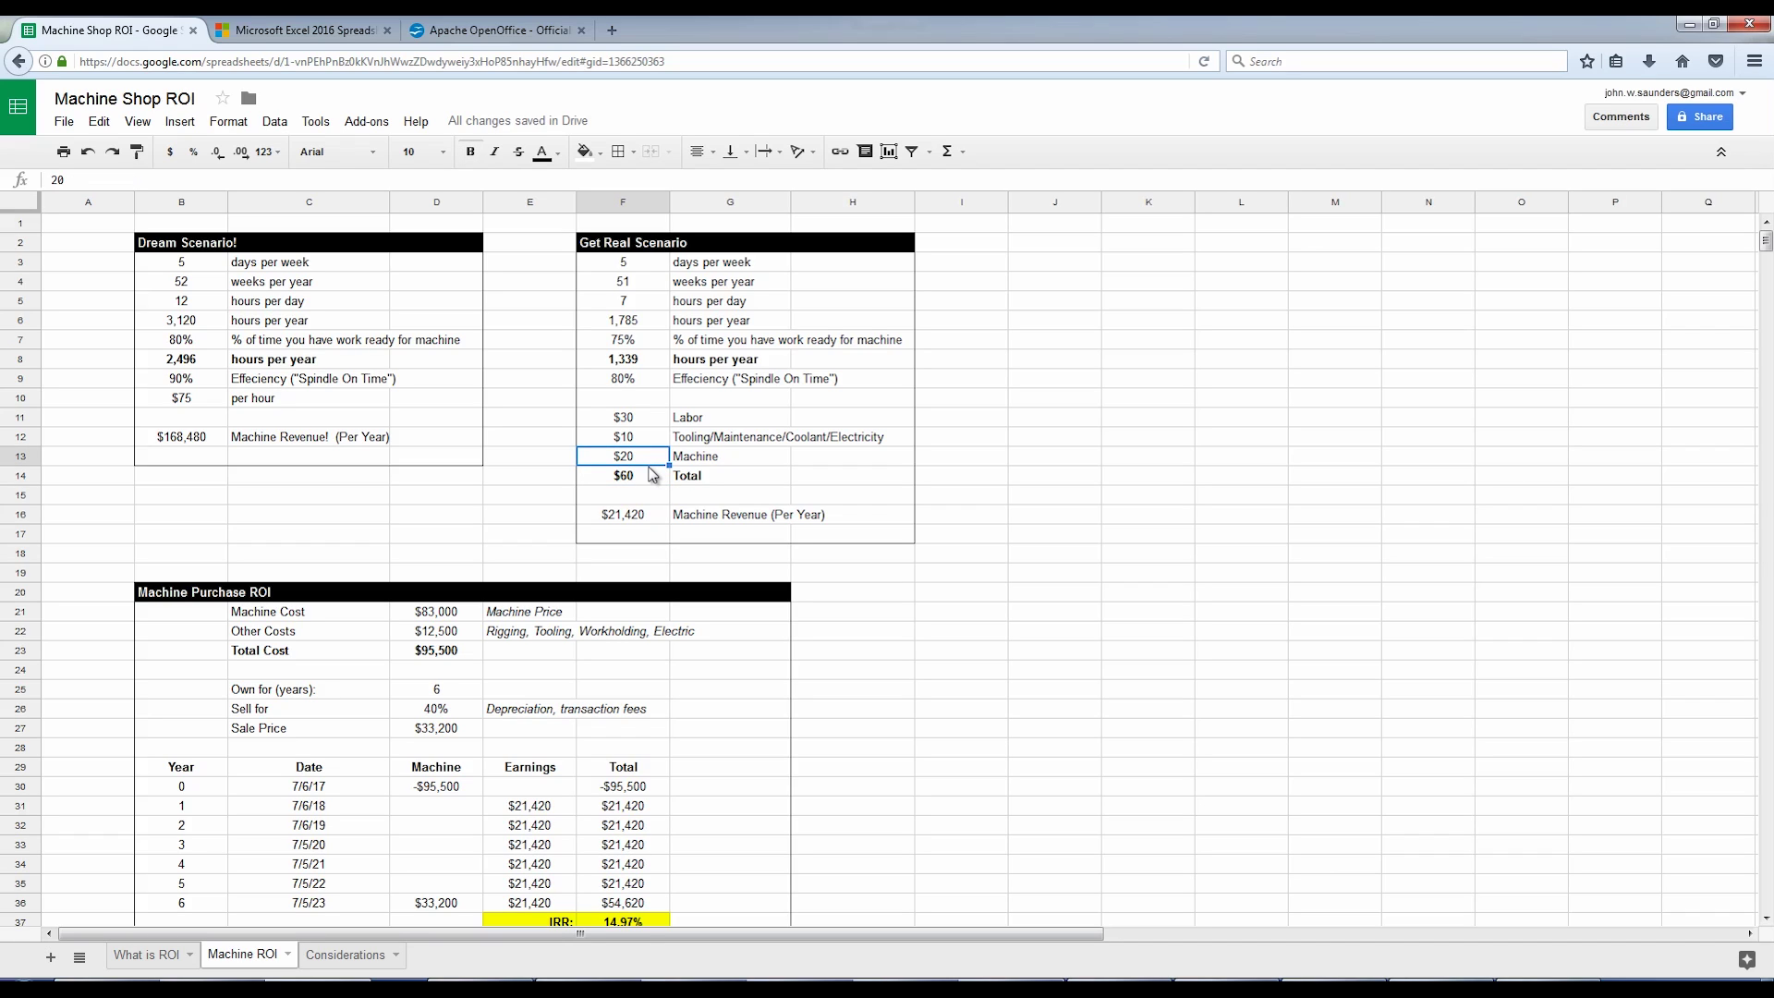
click(651, 474)
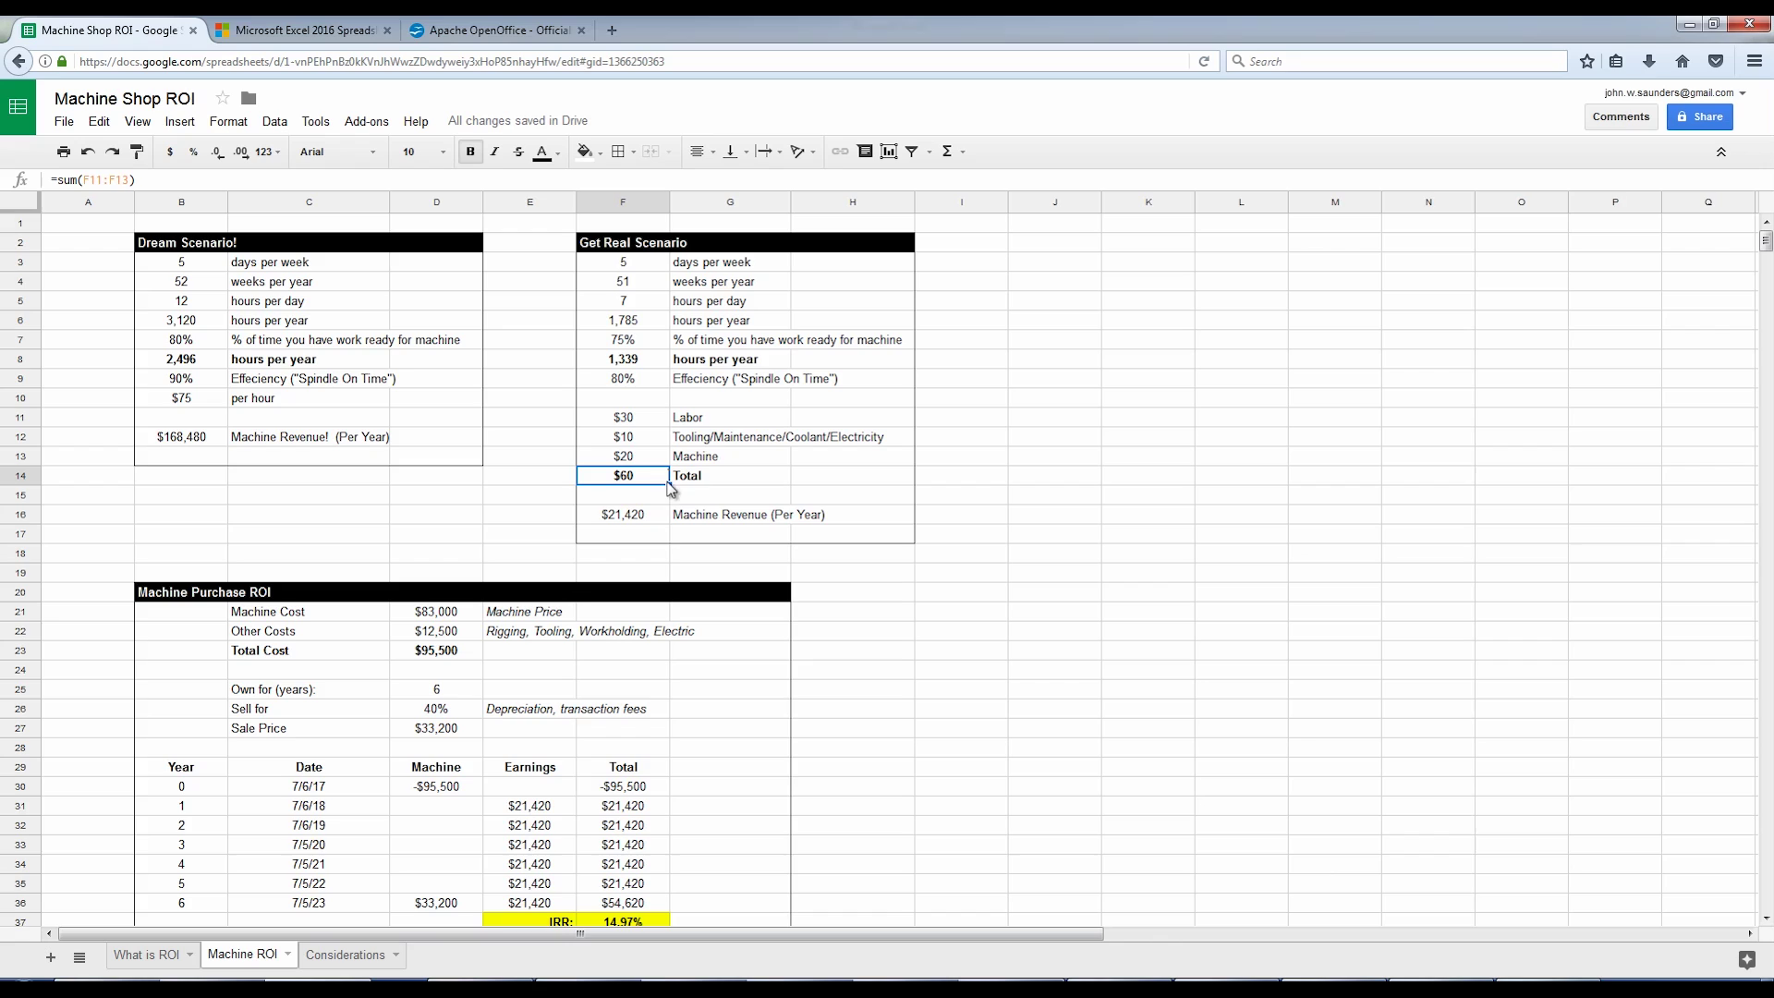
key(Up)
key(Up)
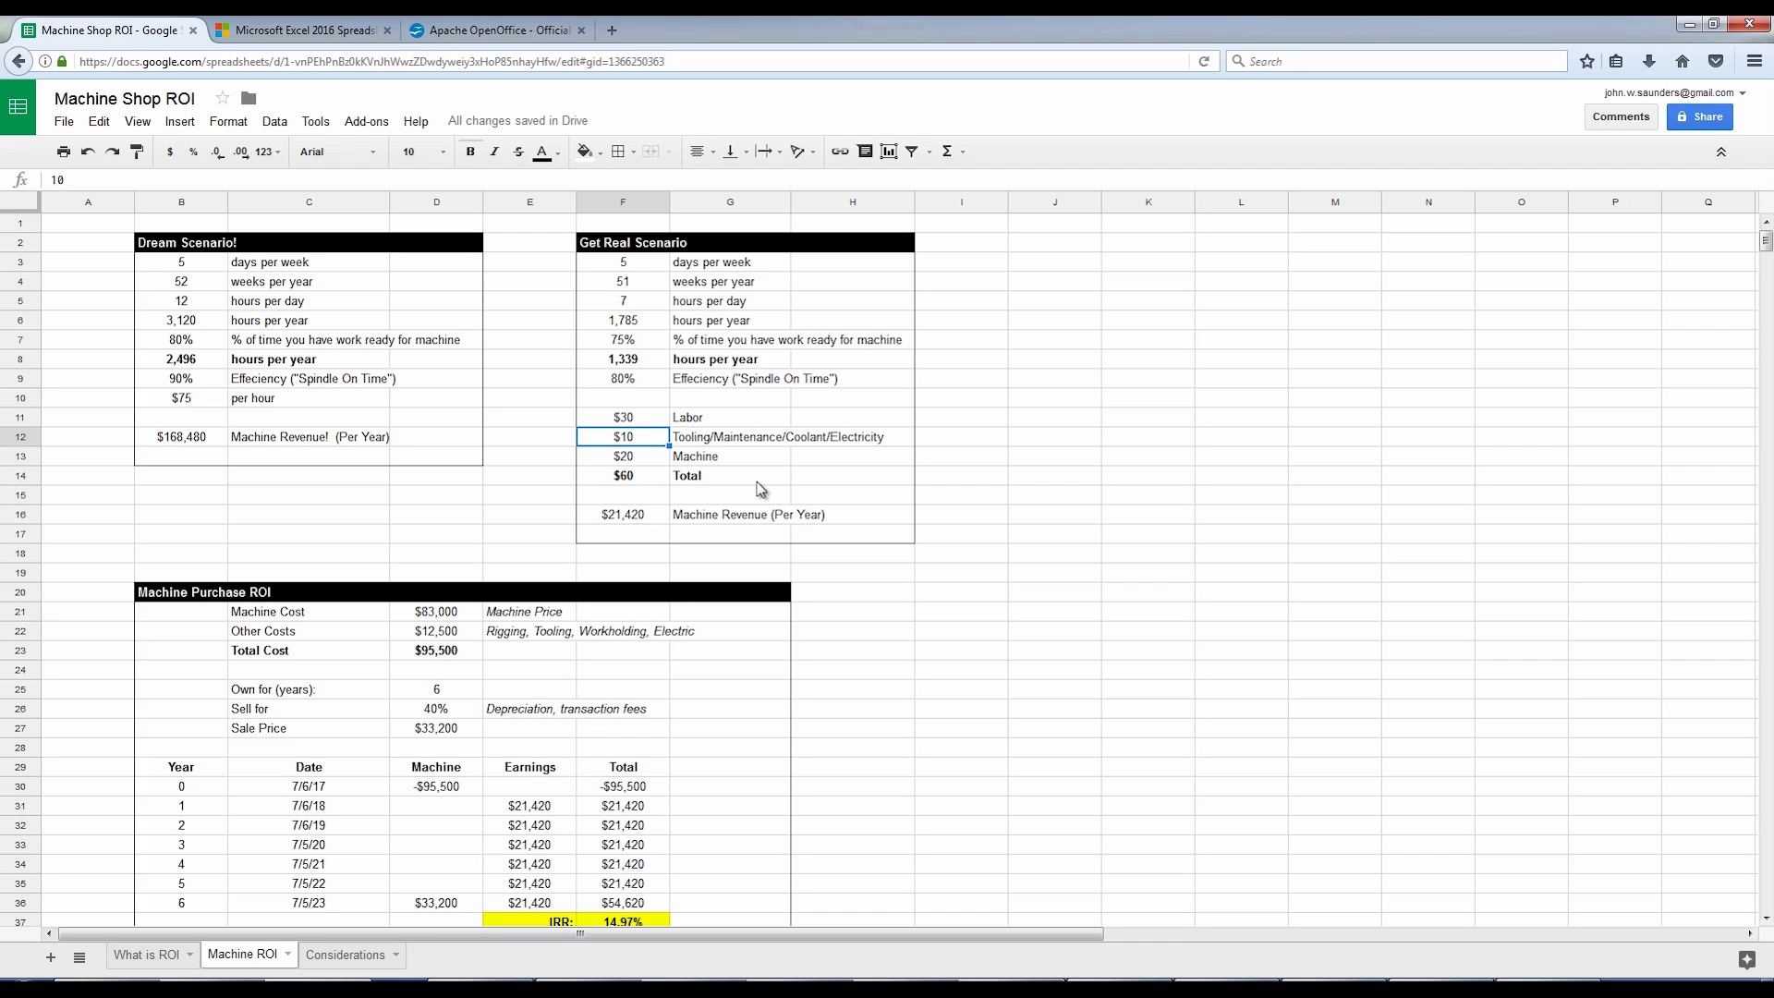
key(Down)
key(Down)
key(Up)
key(Up)
key(Up)
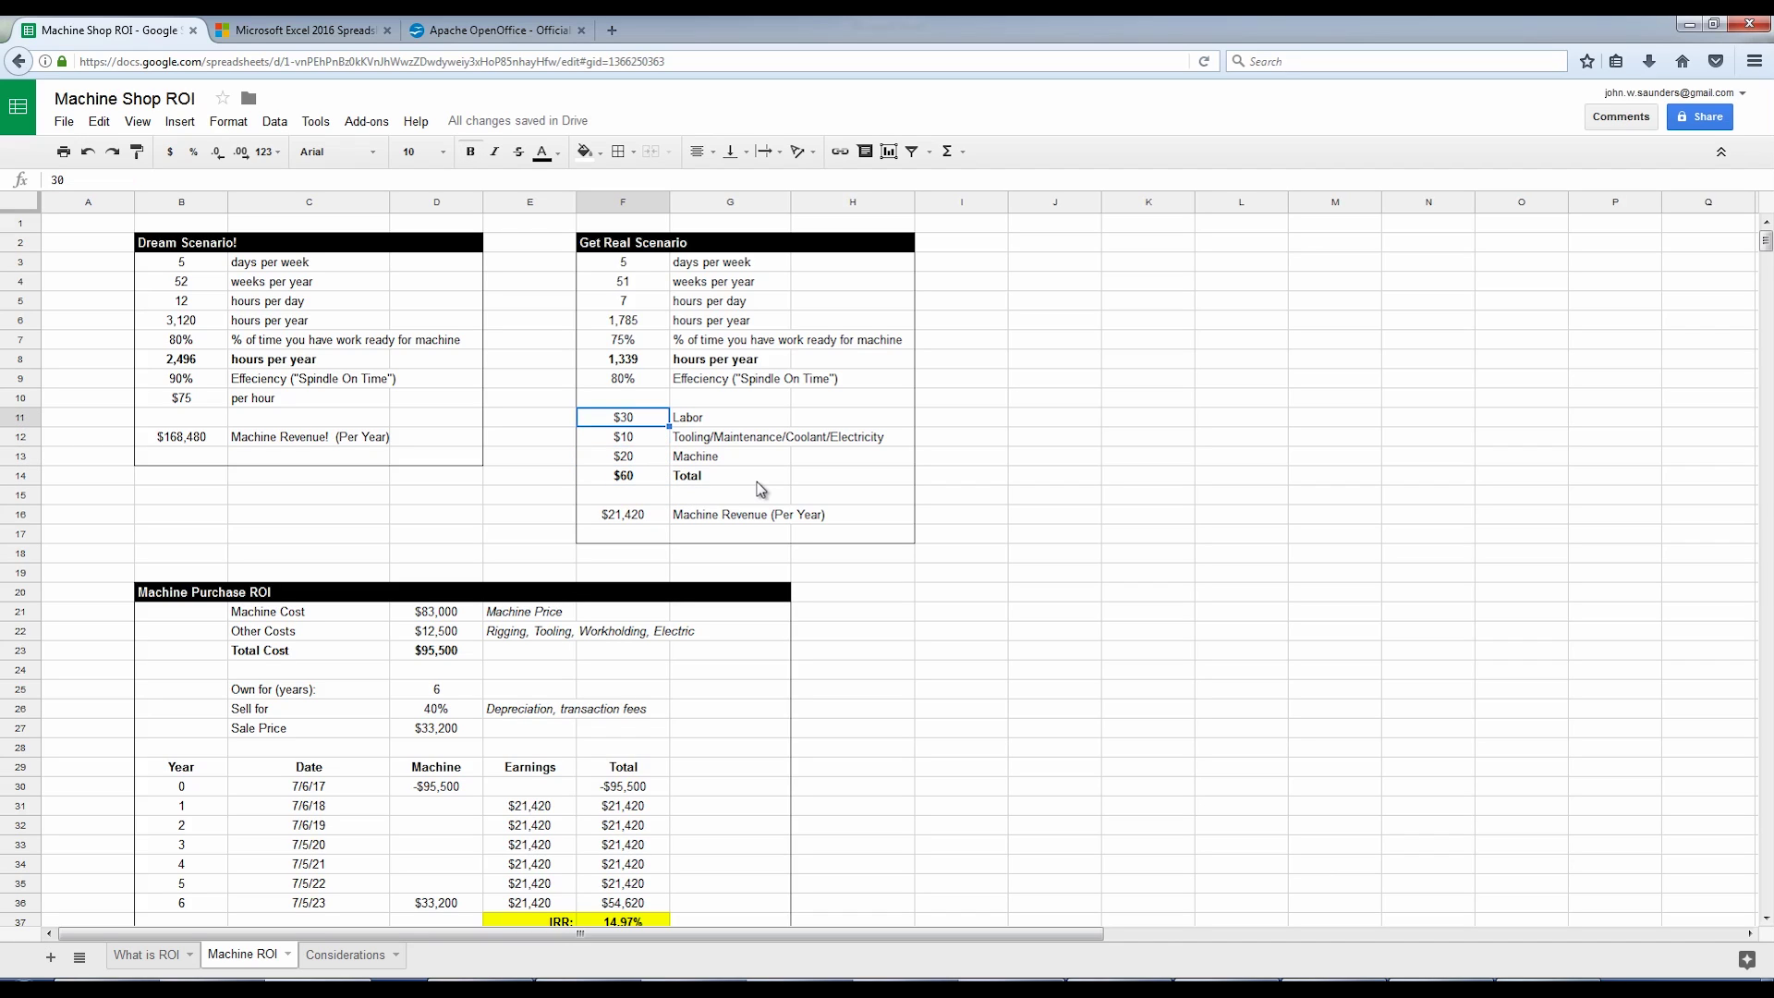
key(shift+Right)
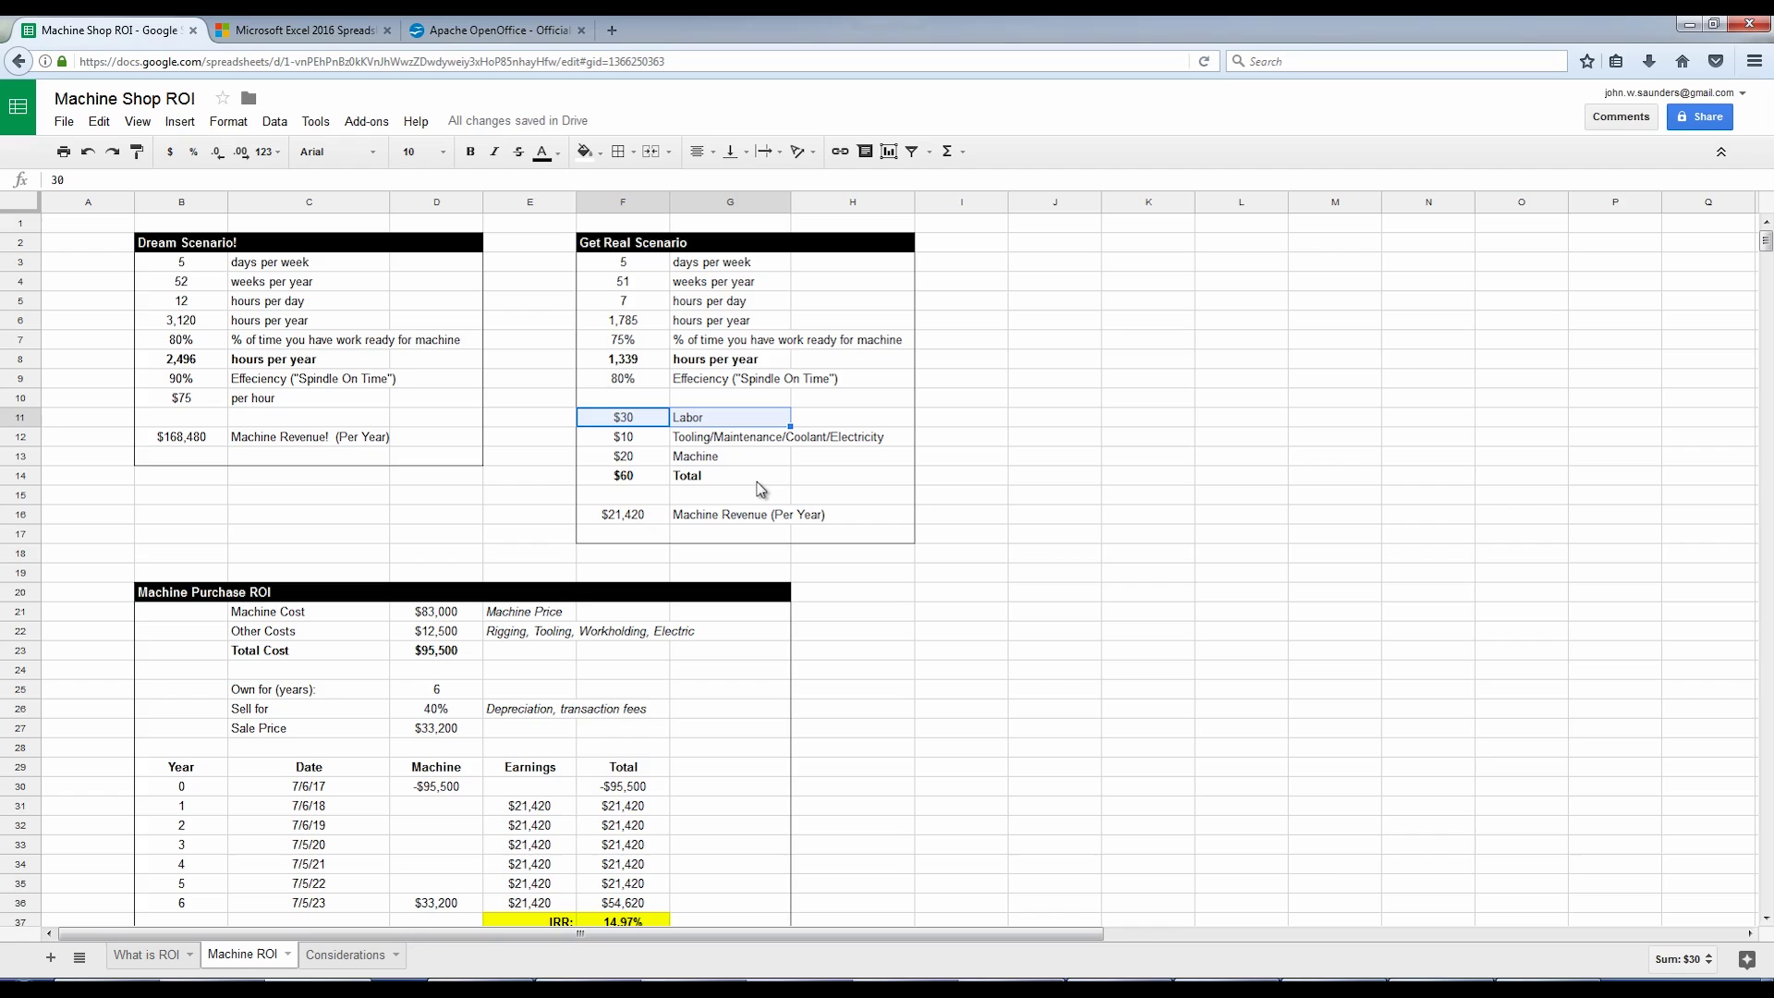
key(Down)
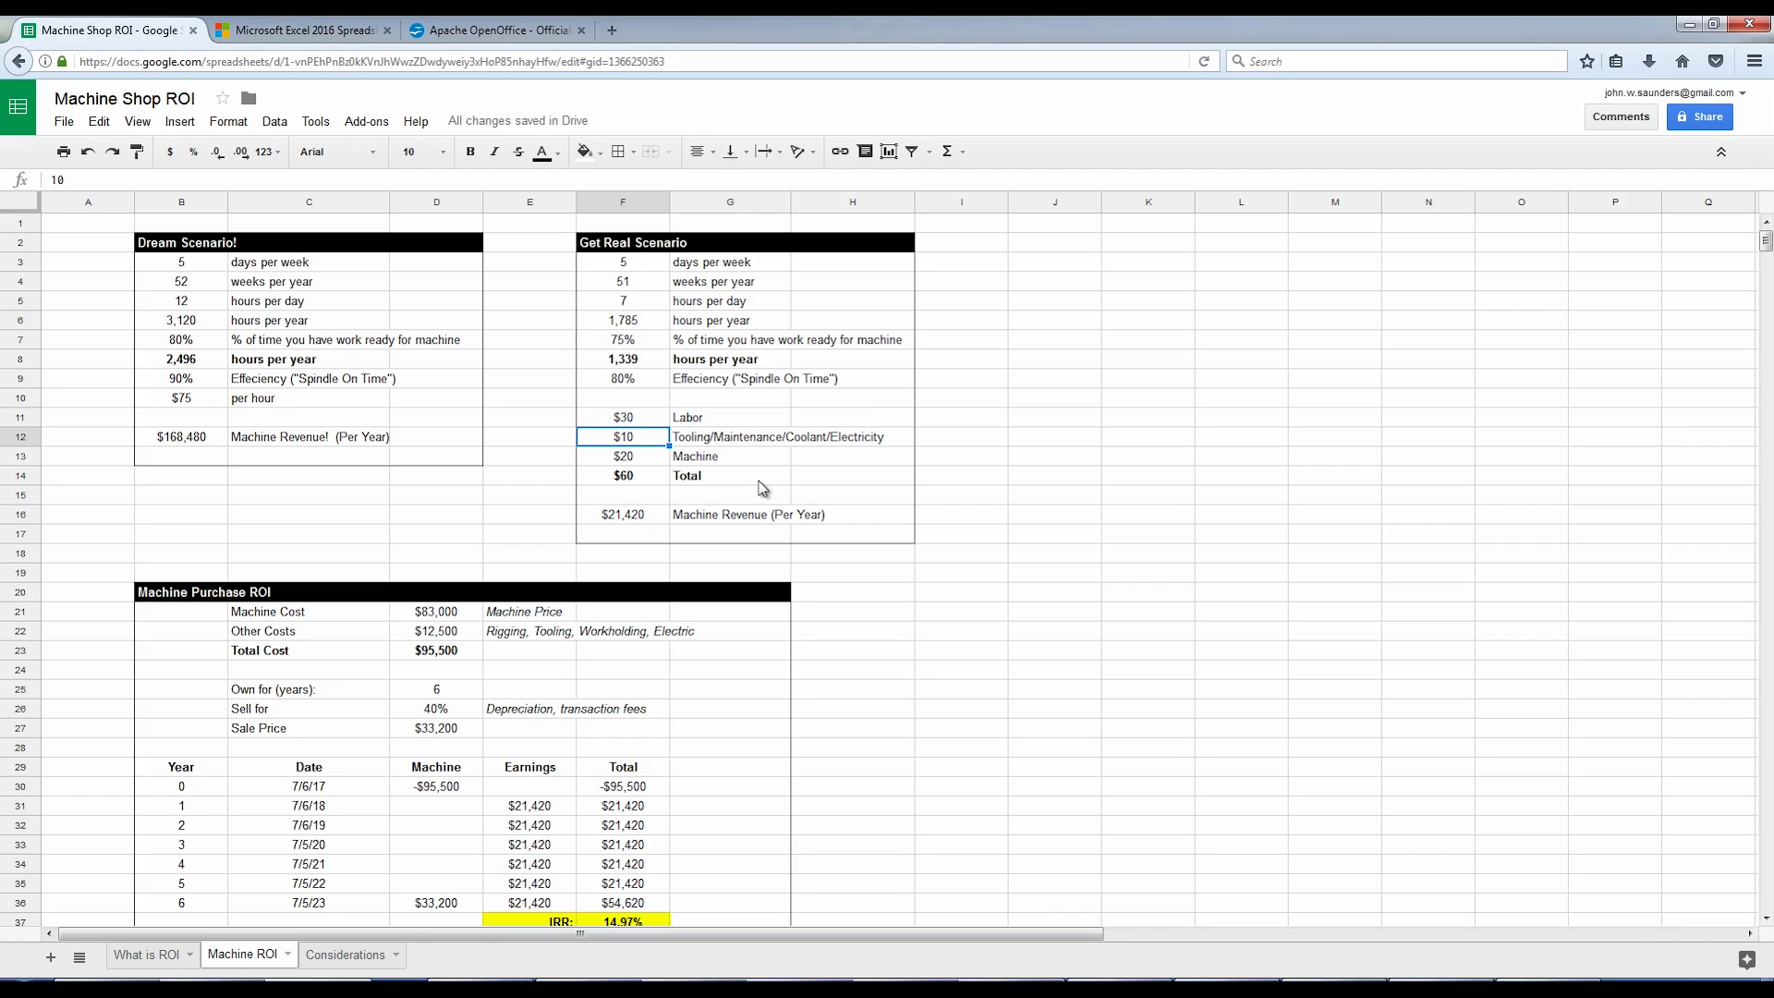
key(shift+Right)
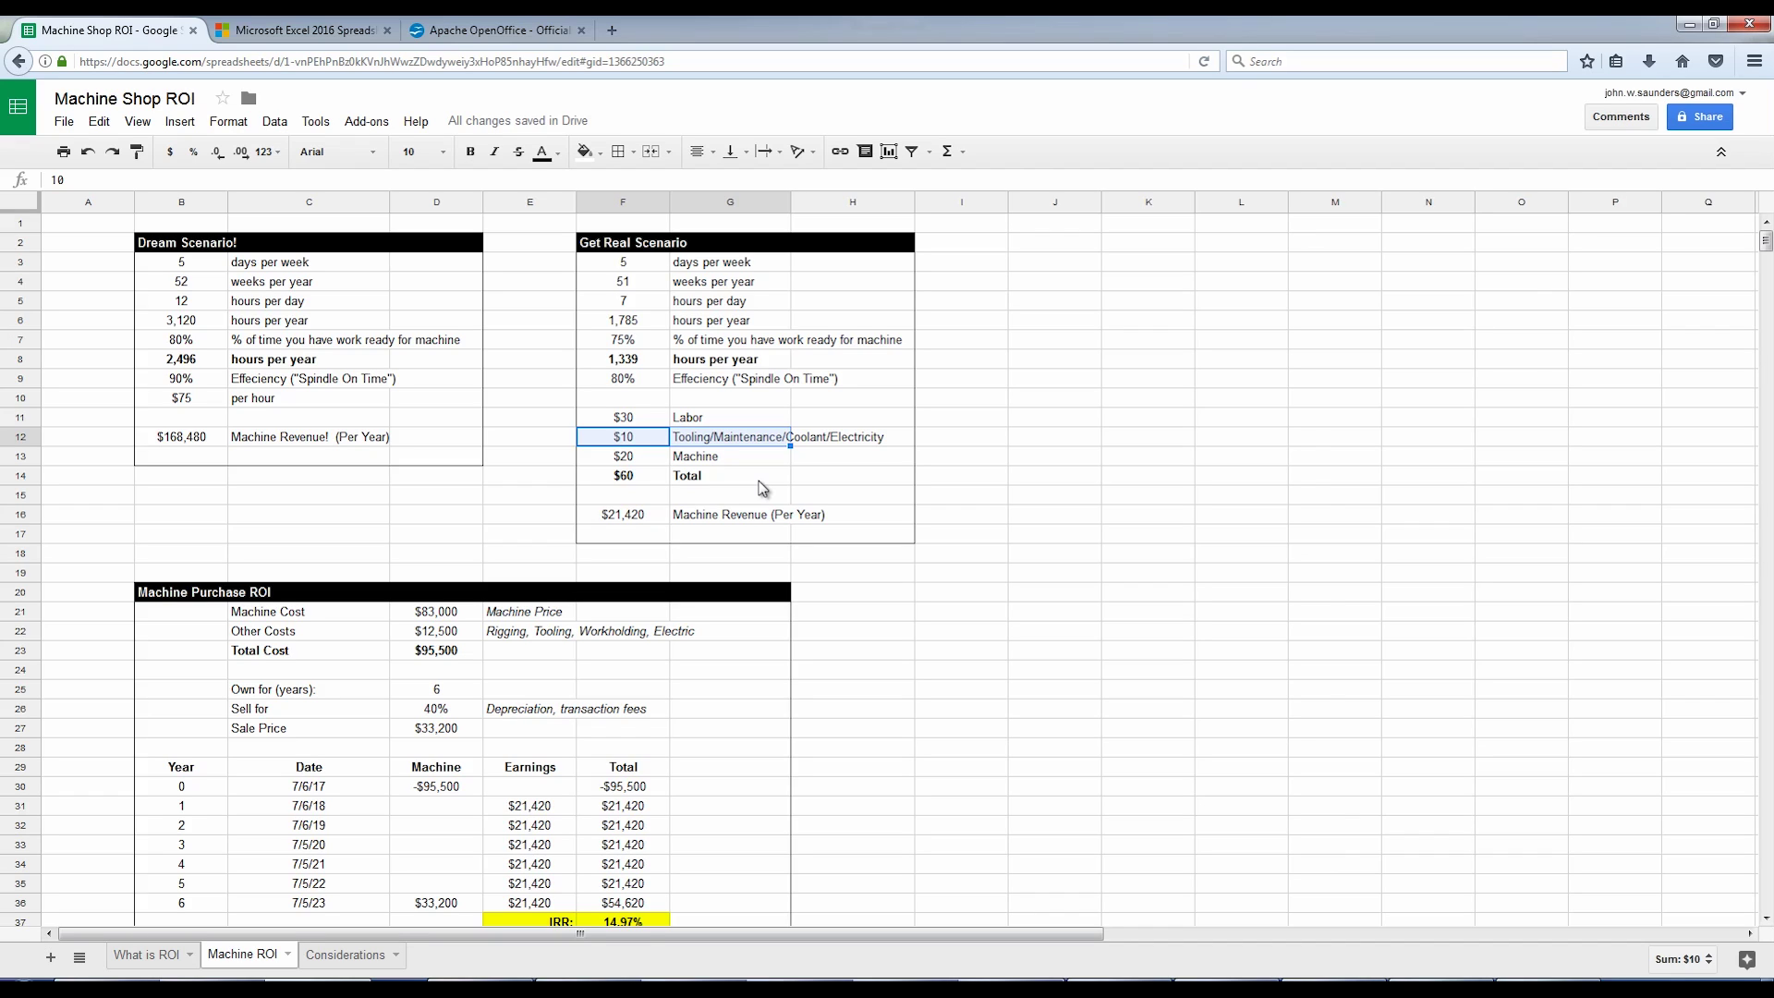
key(Down)
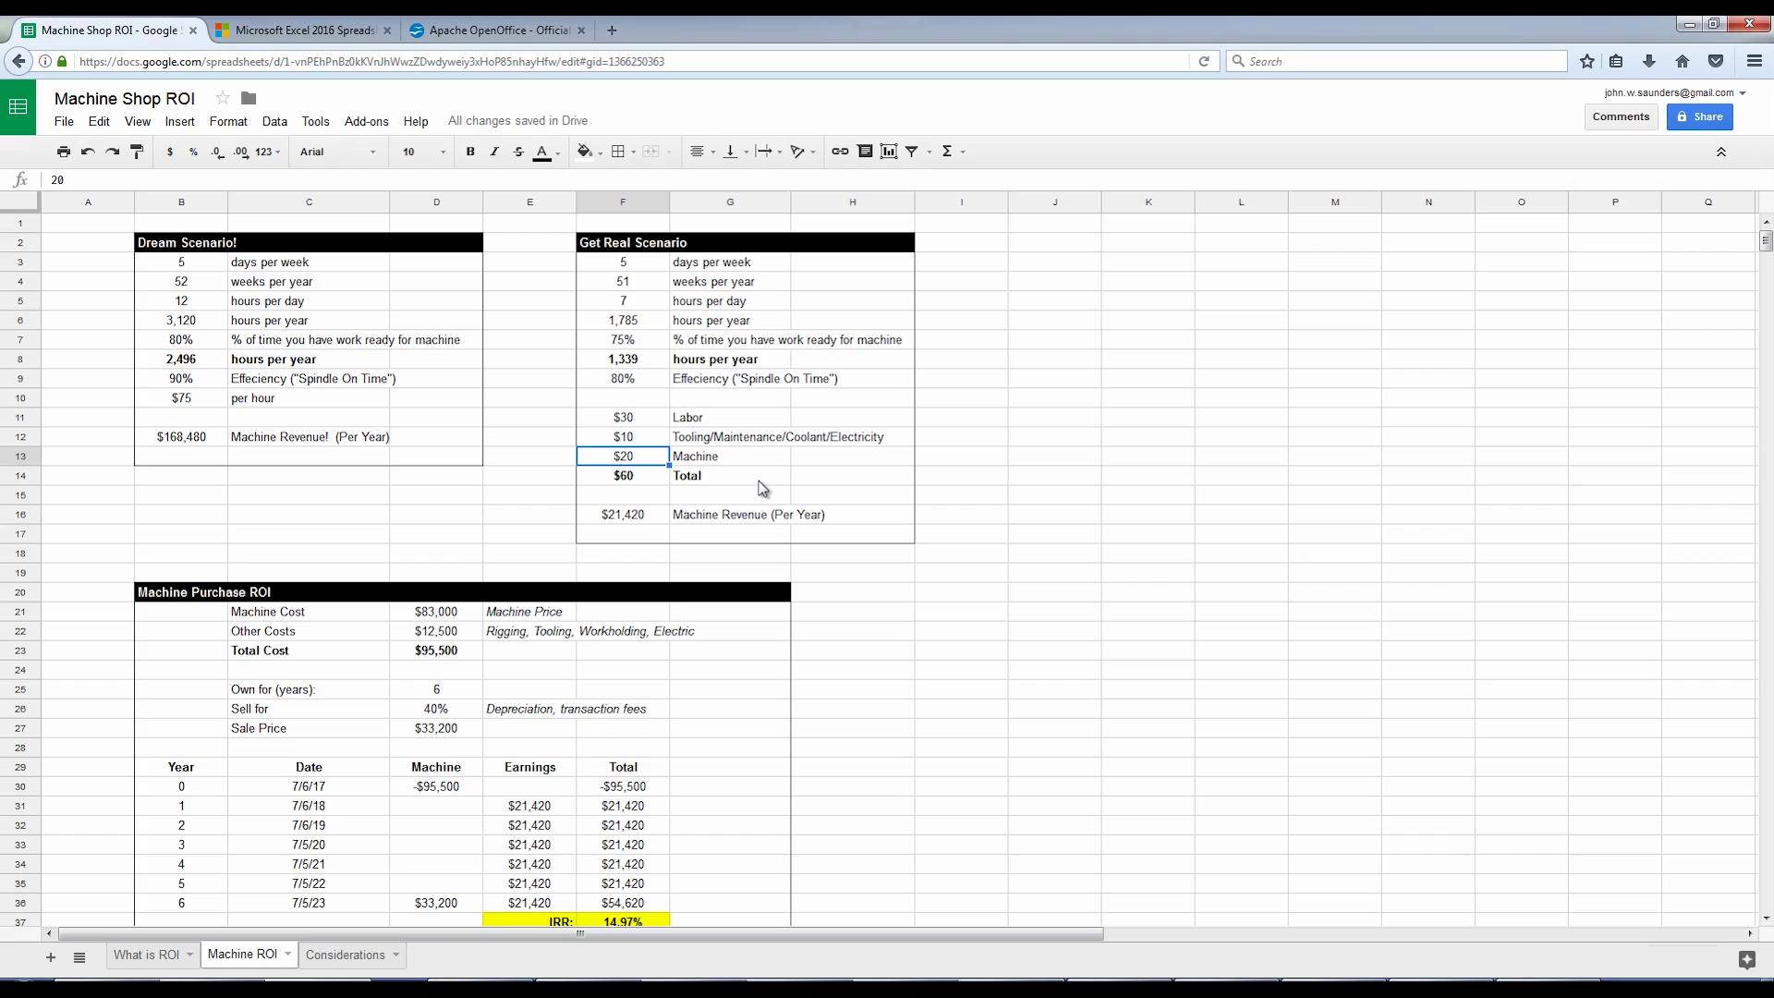
key(Right)
key(Left)
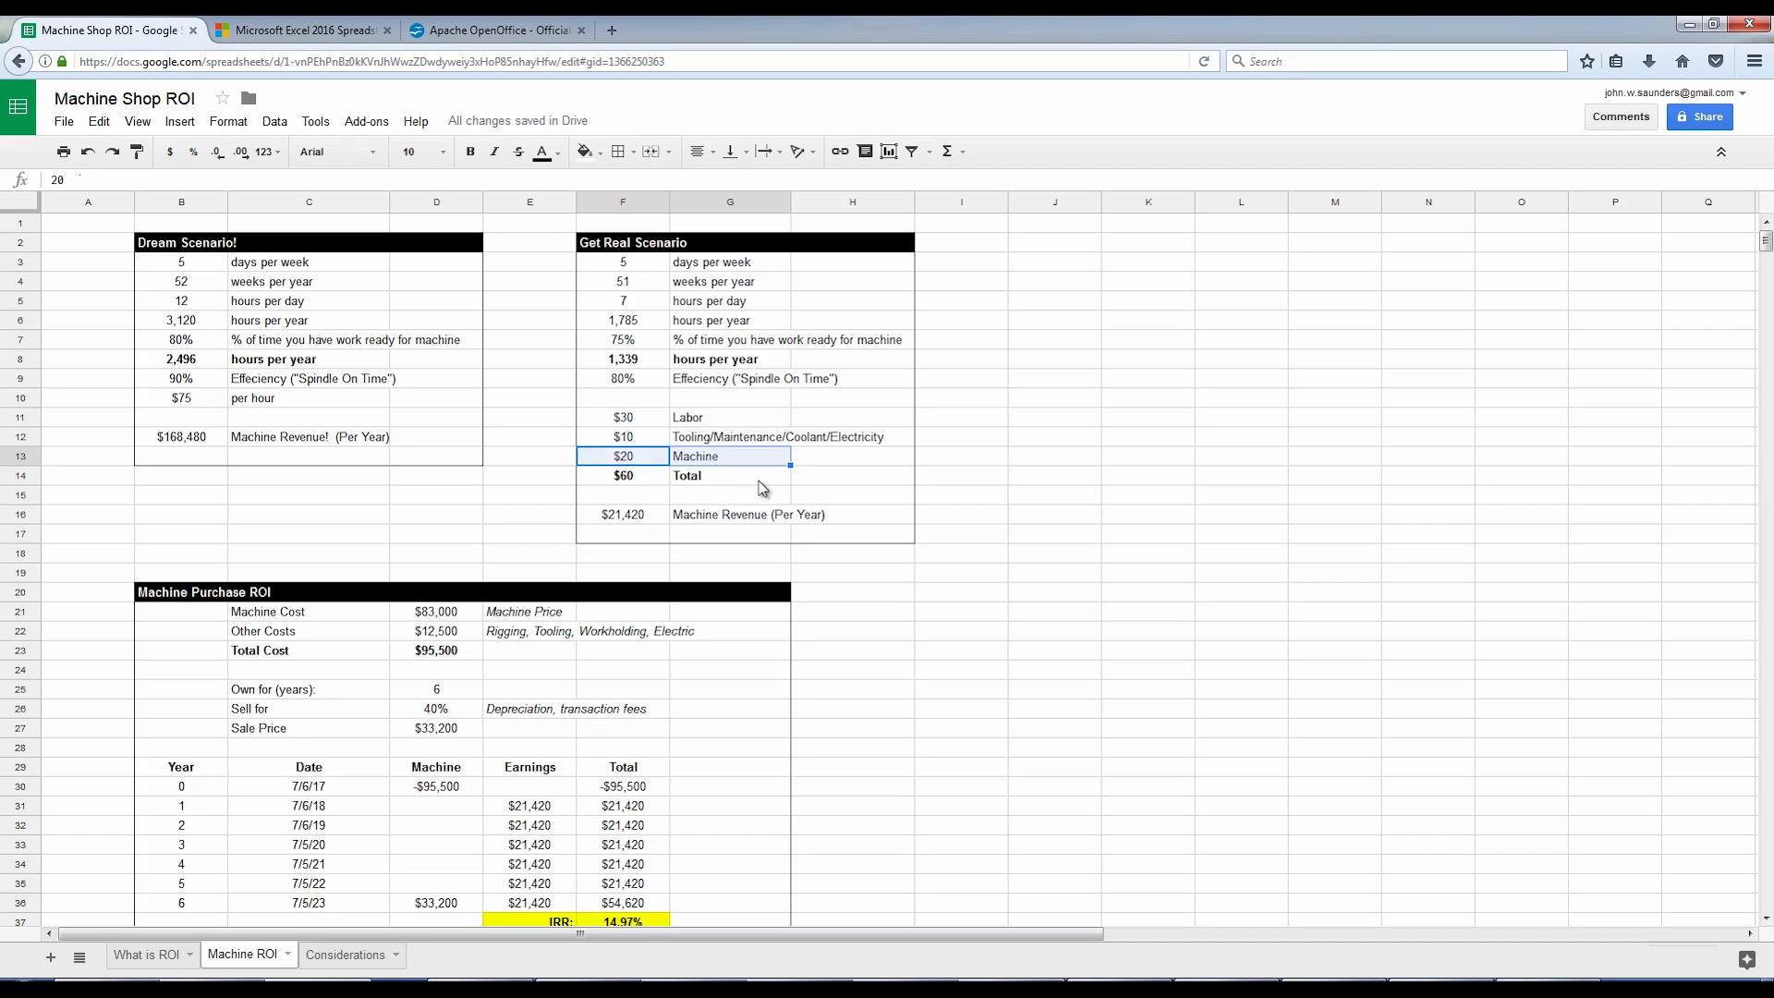
key(shift+Right)
key(Up)
key(Up)
key(Down)
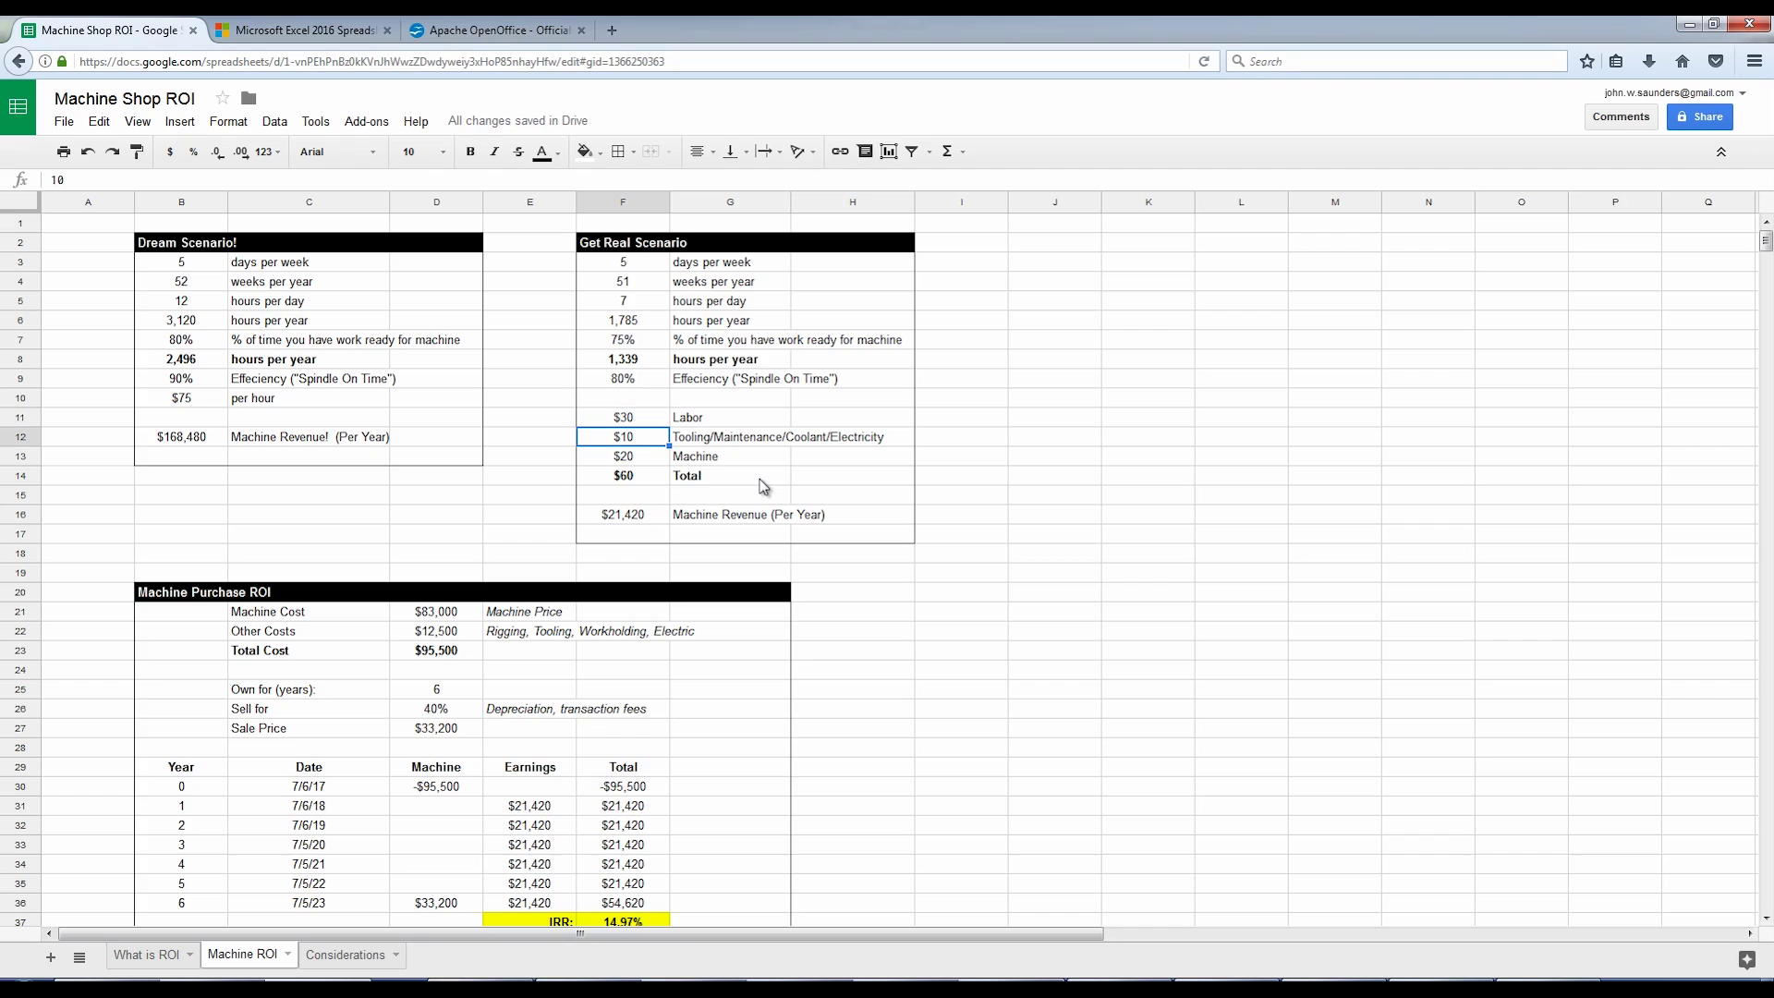
key(Down)
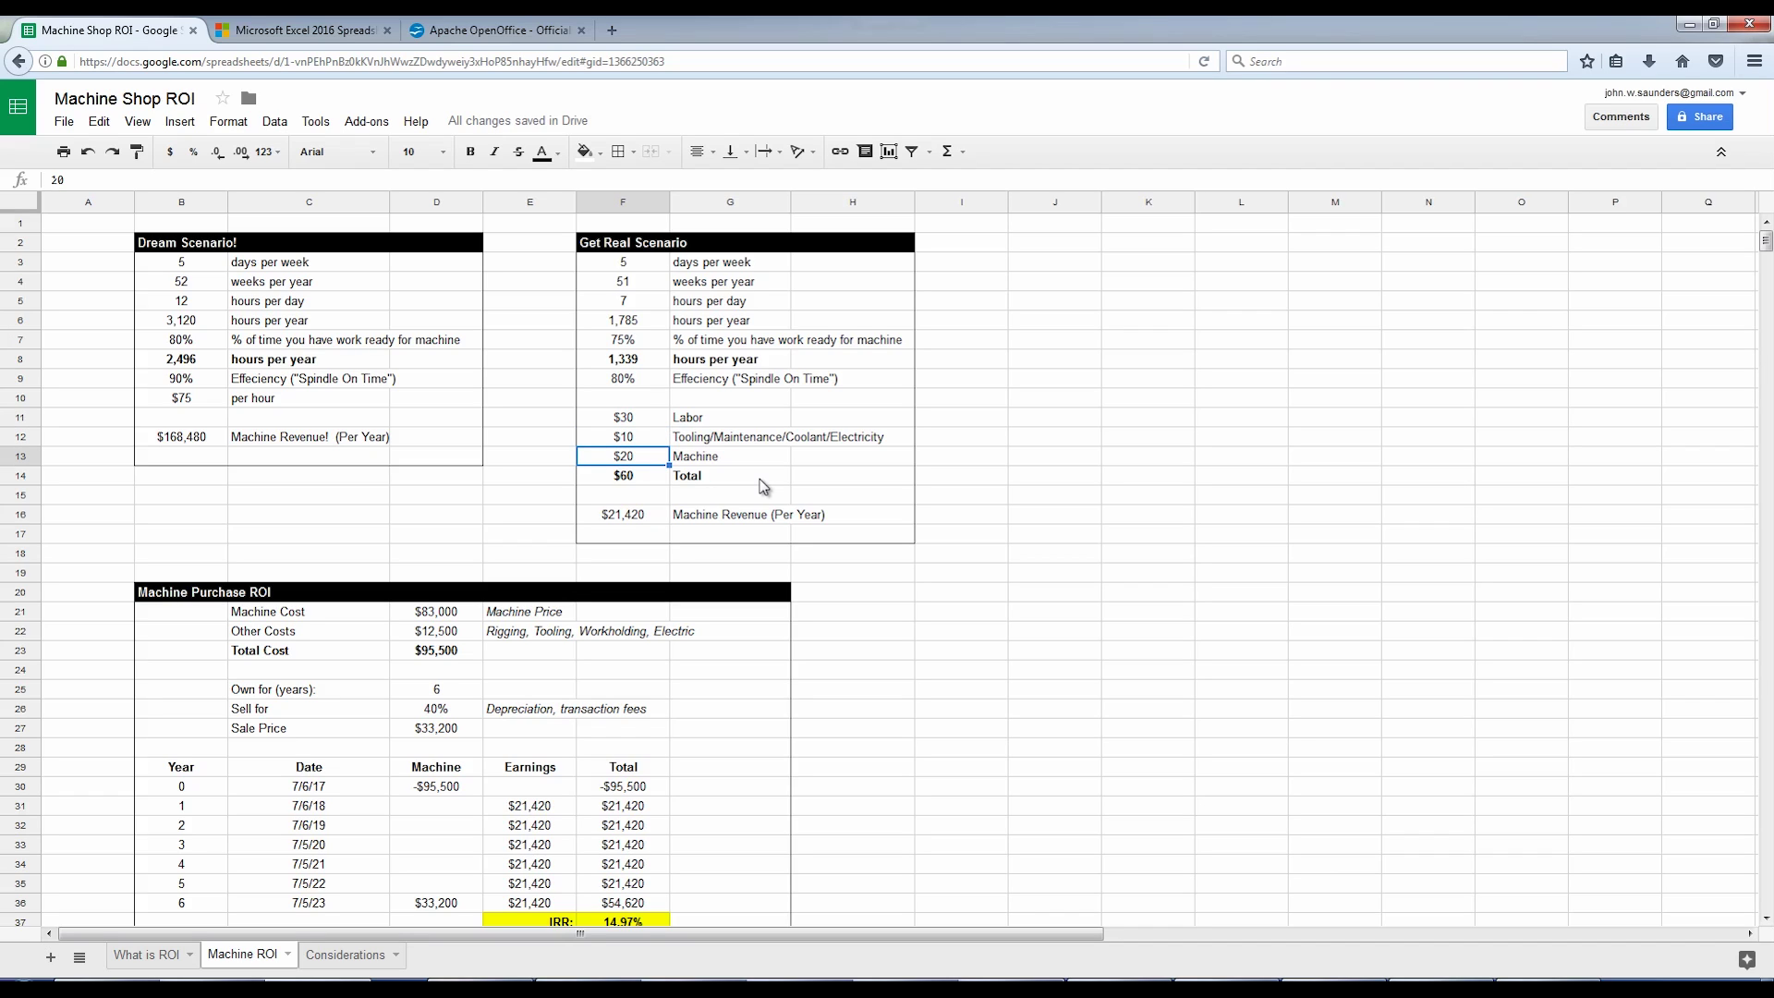
key(shift+Right)
key(Down)
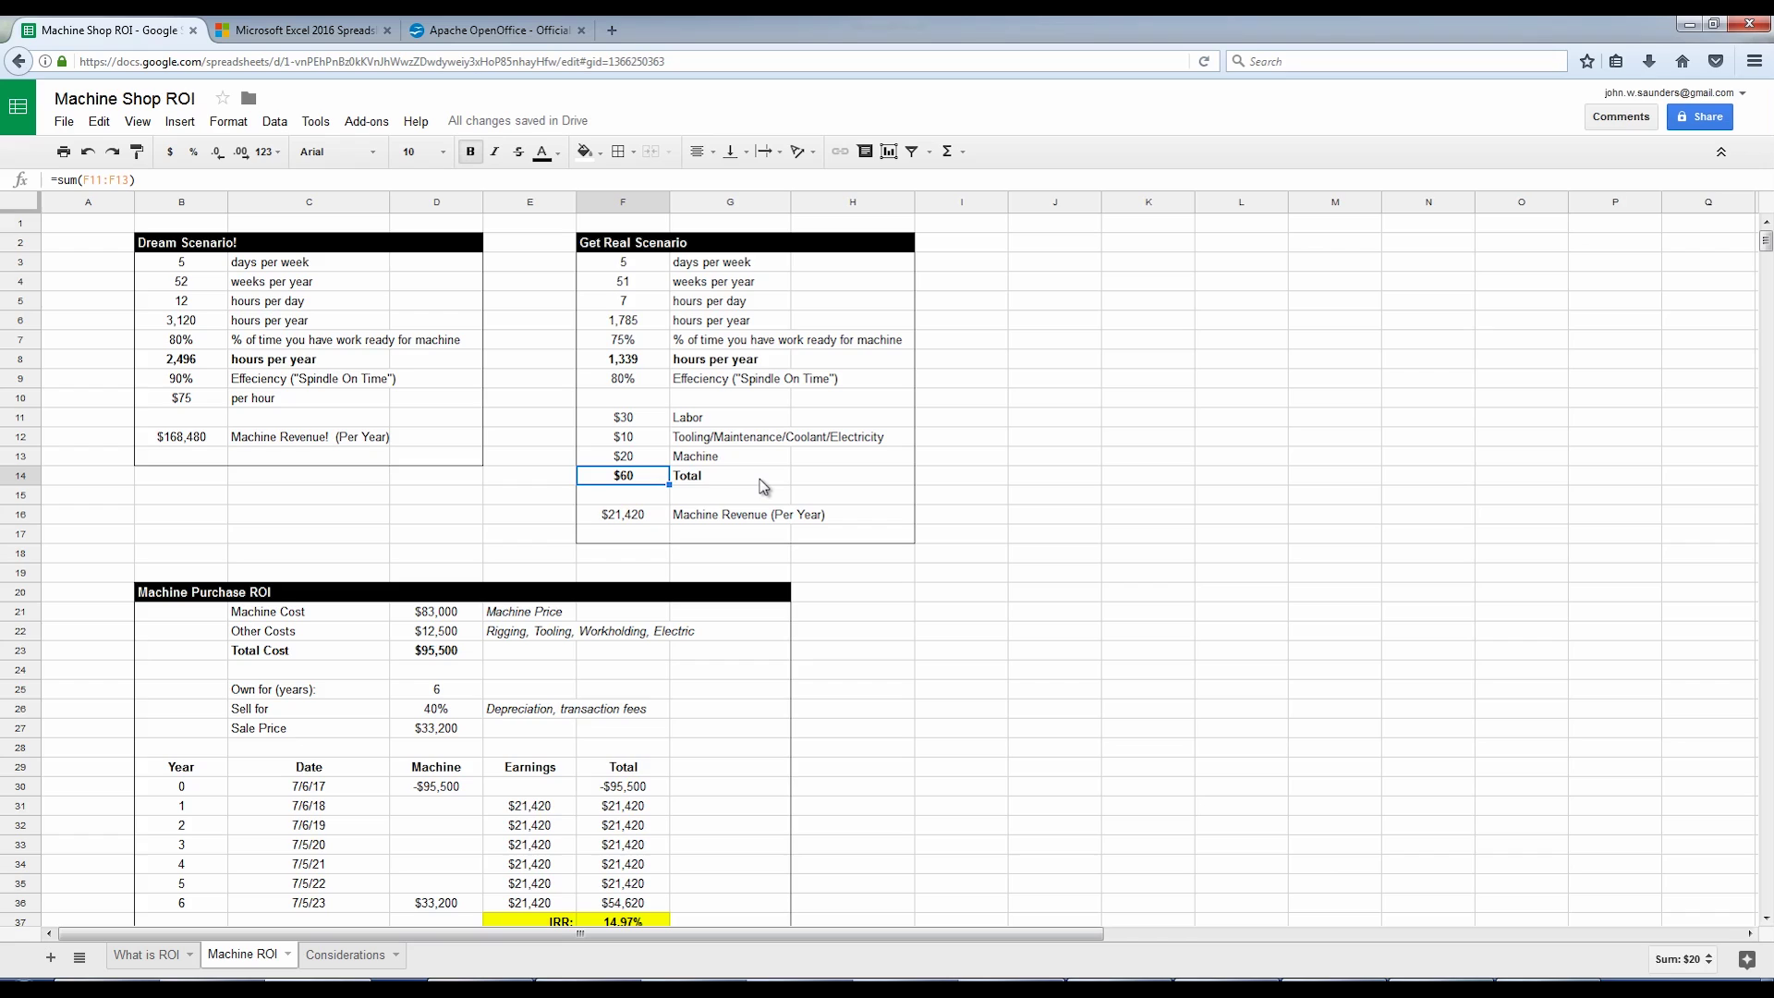
key(Down)
key(Down)
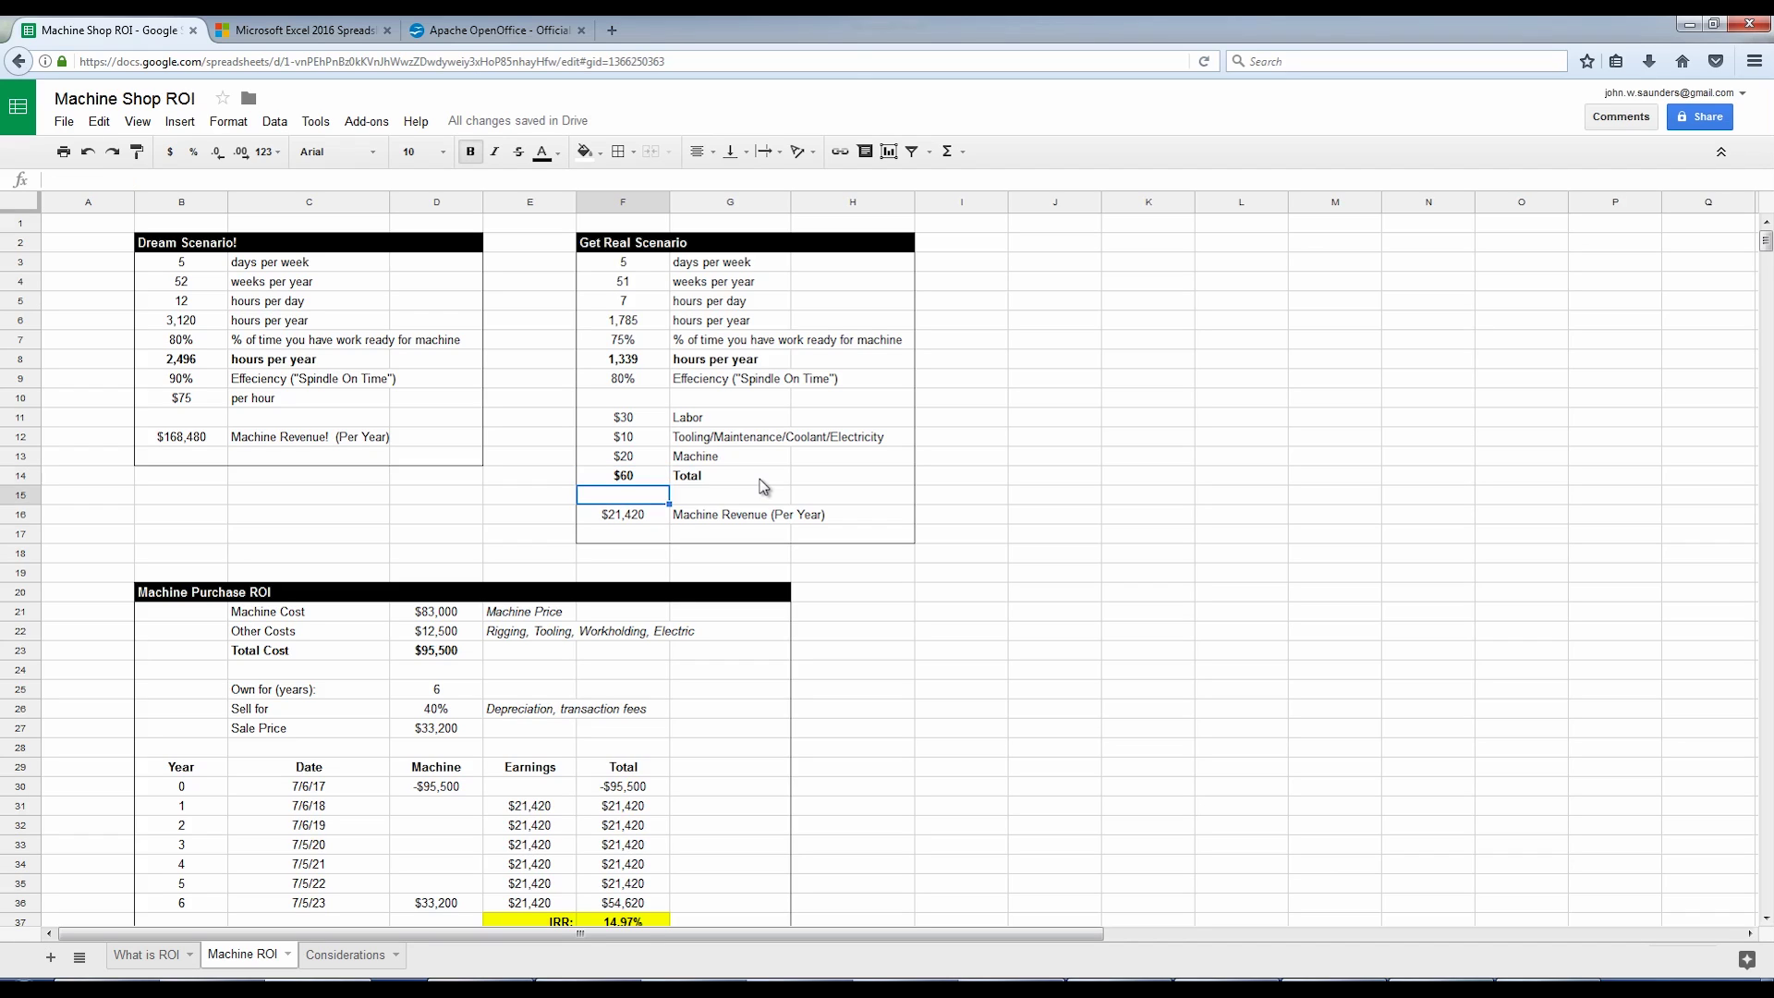
- Enter =F8*F9*F13 in F16 for Get Real machine revenue of $21,420
key(Down)
key(Up)
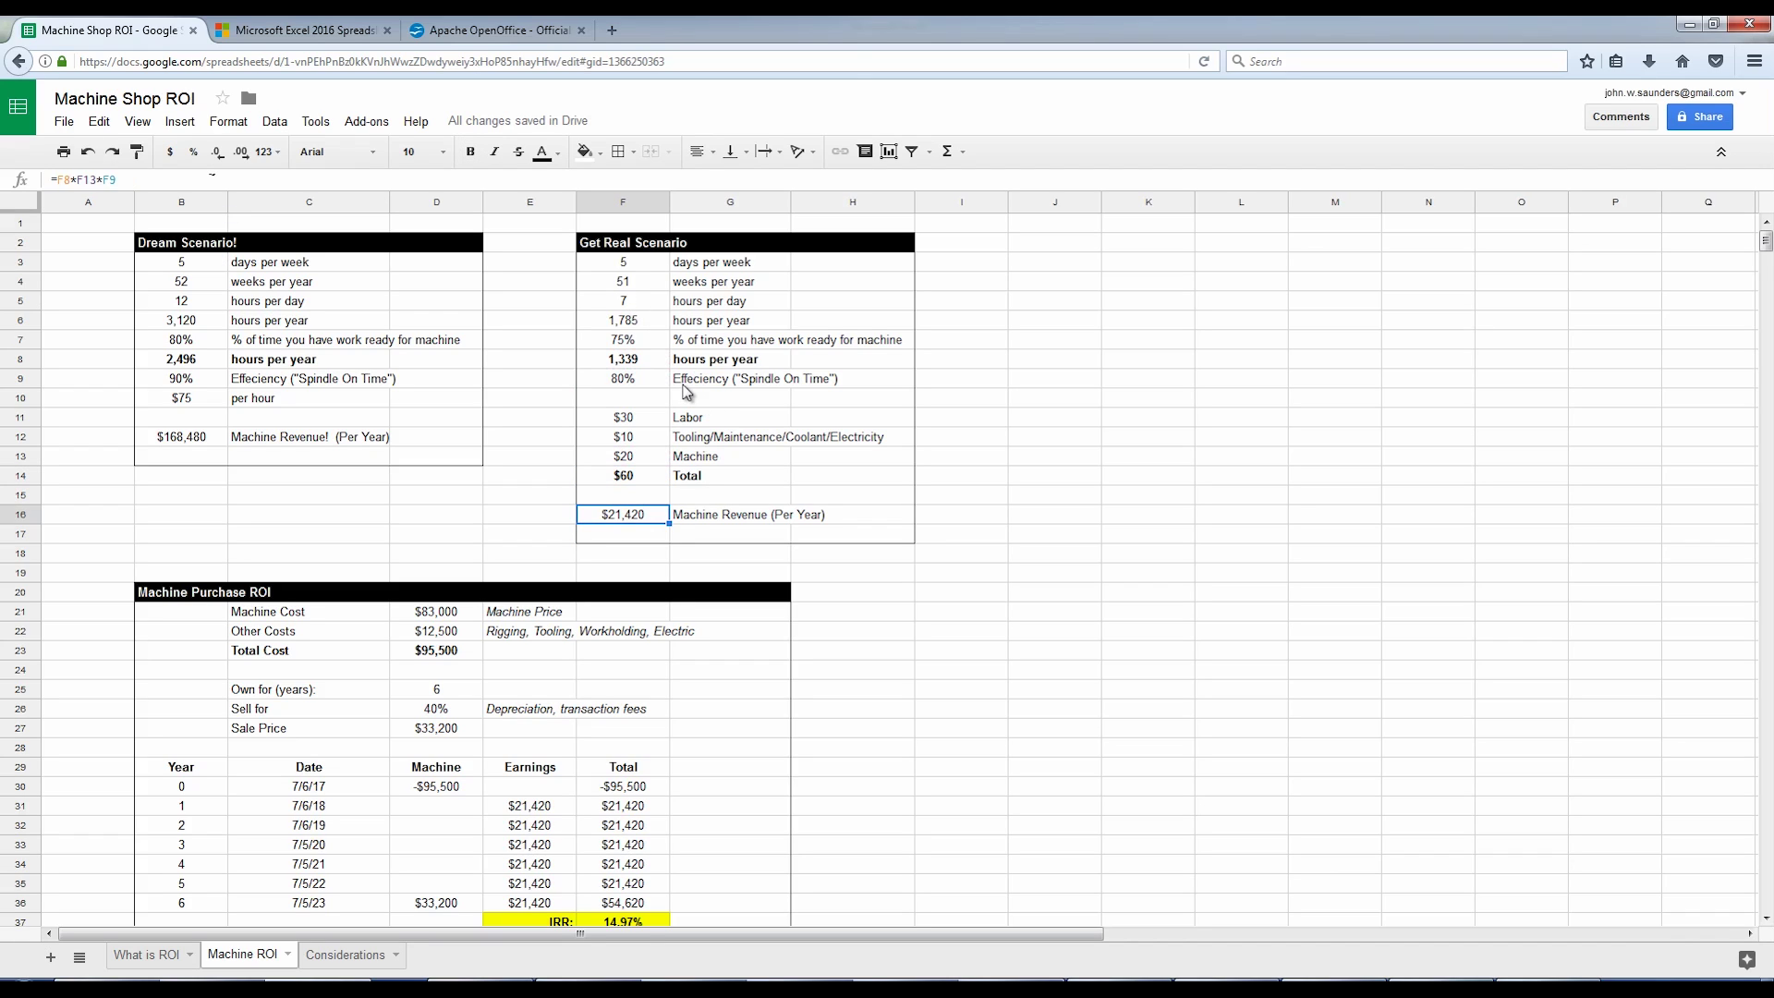
text(+)
click(651, 362)
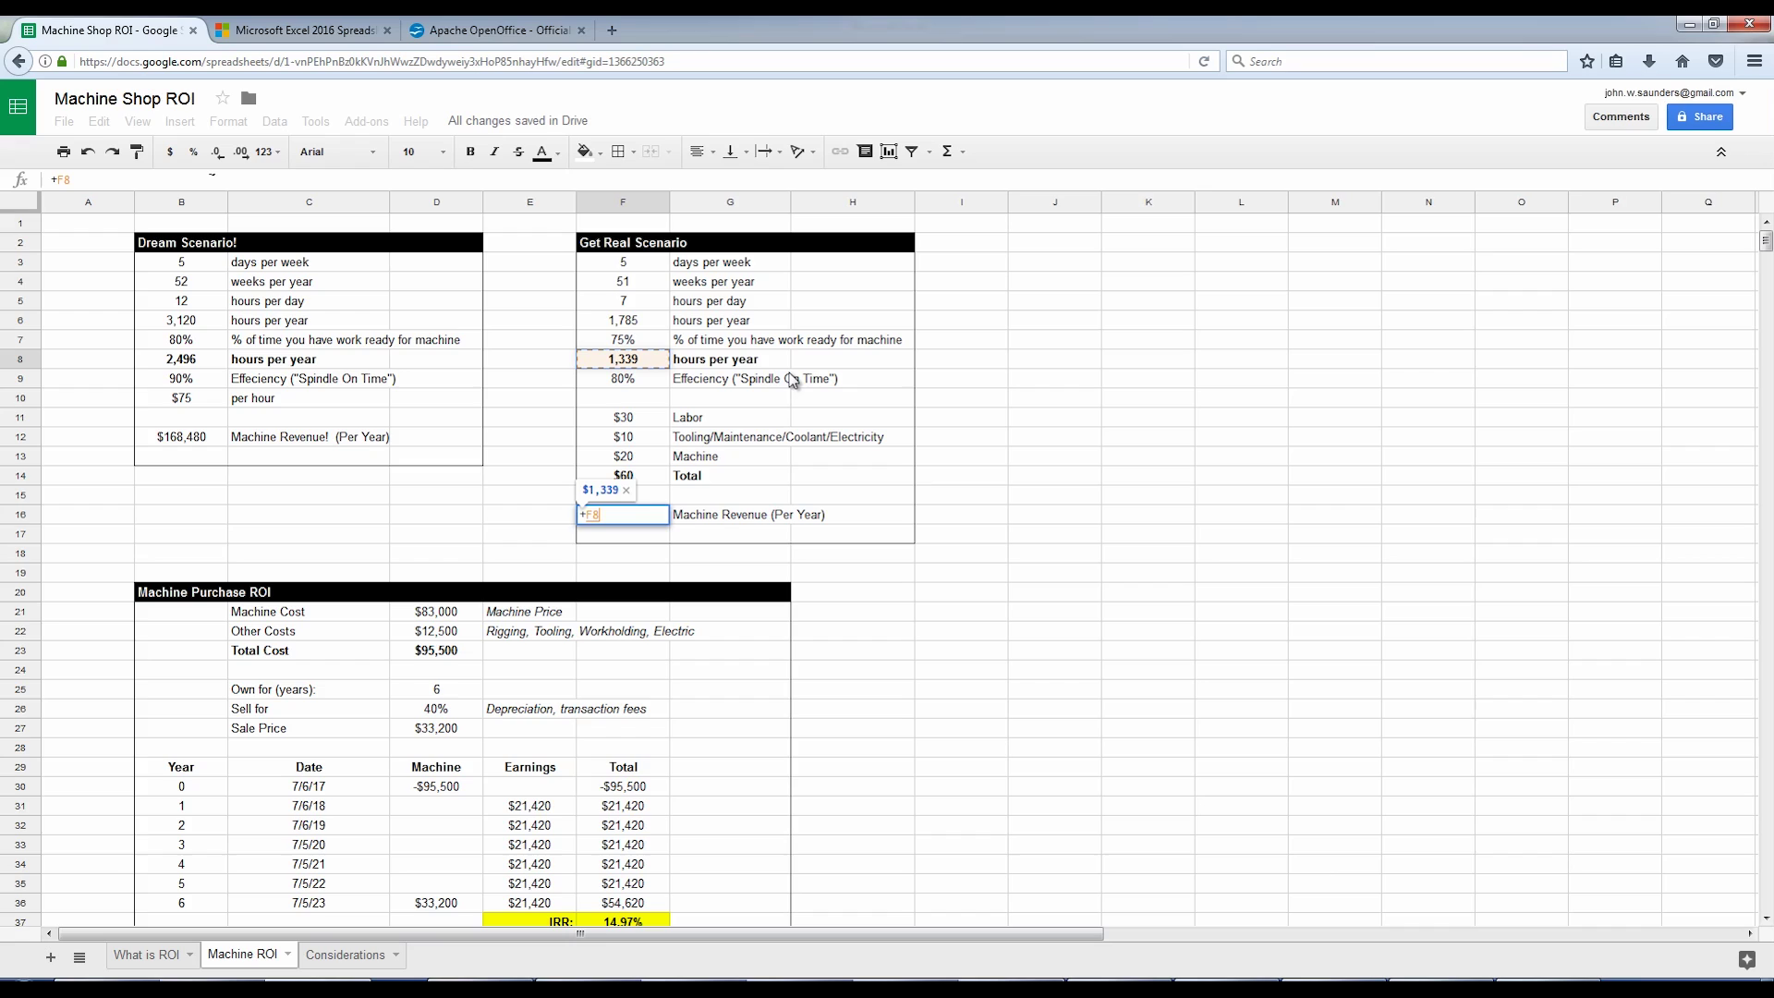
text(*)
key(Up)
key(Up)
key(Up)
key(Up)
key(Up)
key(Up)
key(Up)
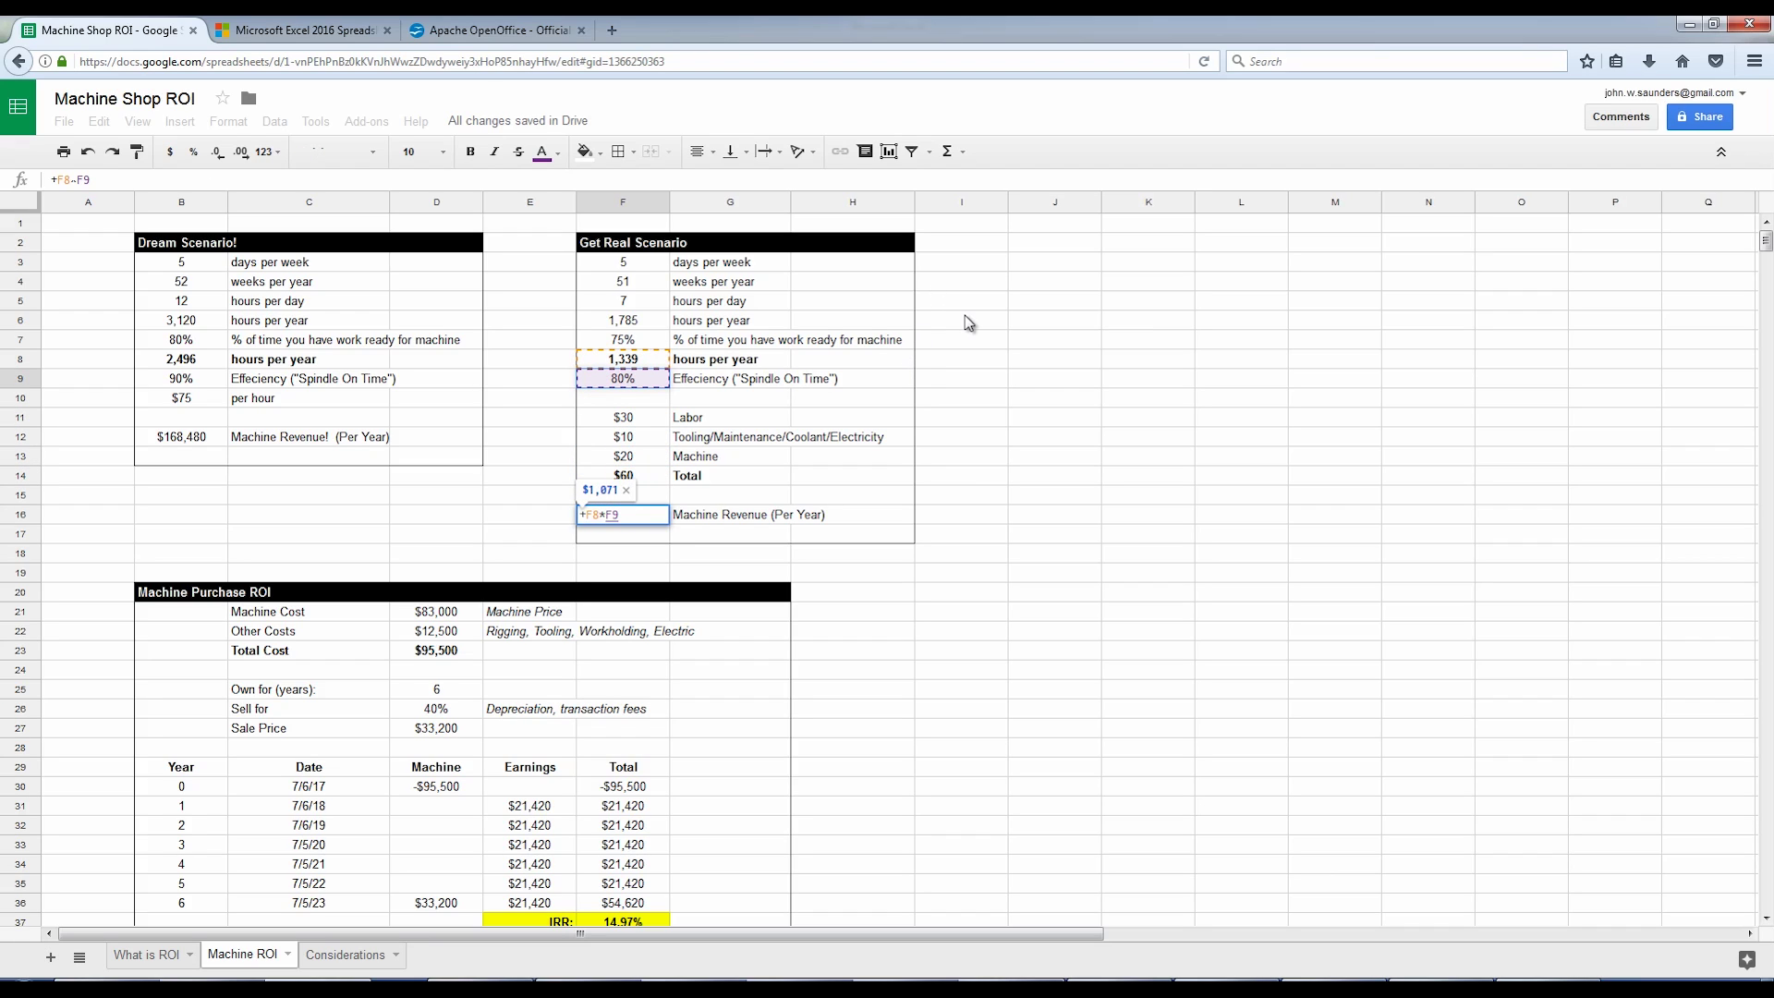
text(*)
key(Up)
key(Up)
key(Up)
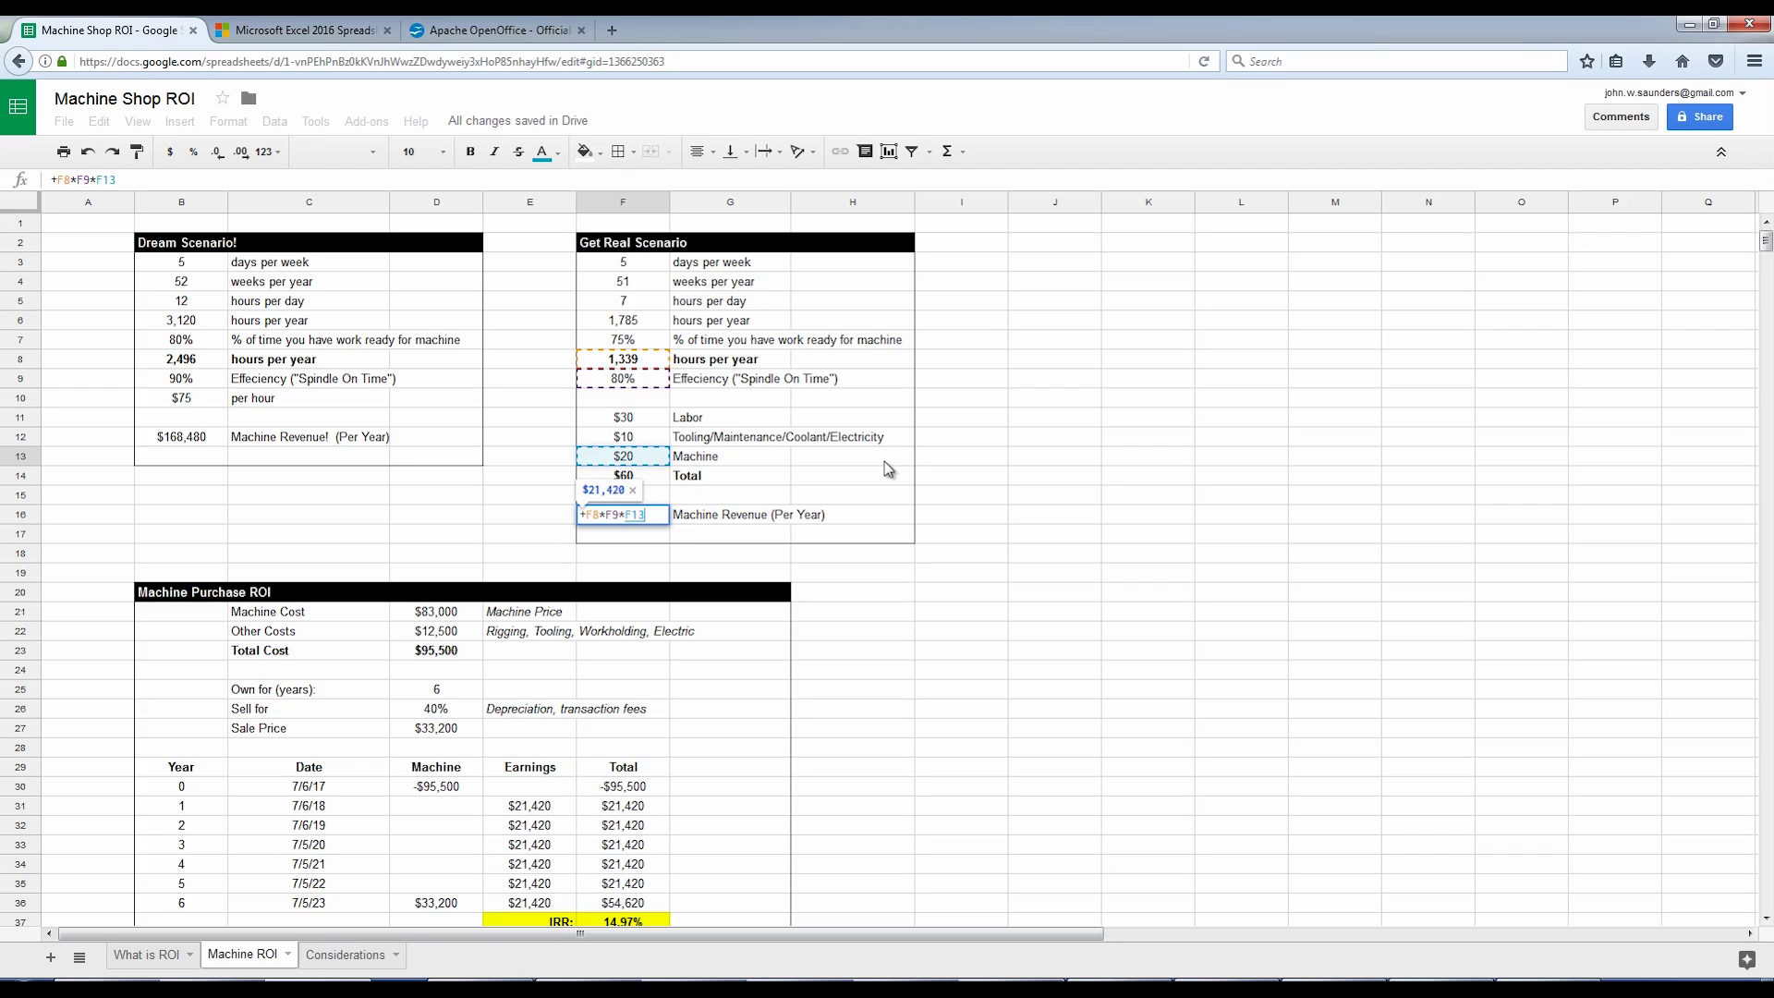
key(Return)
key(Up)
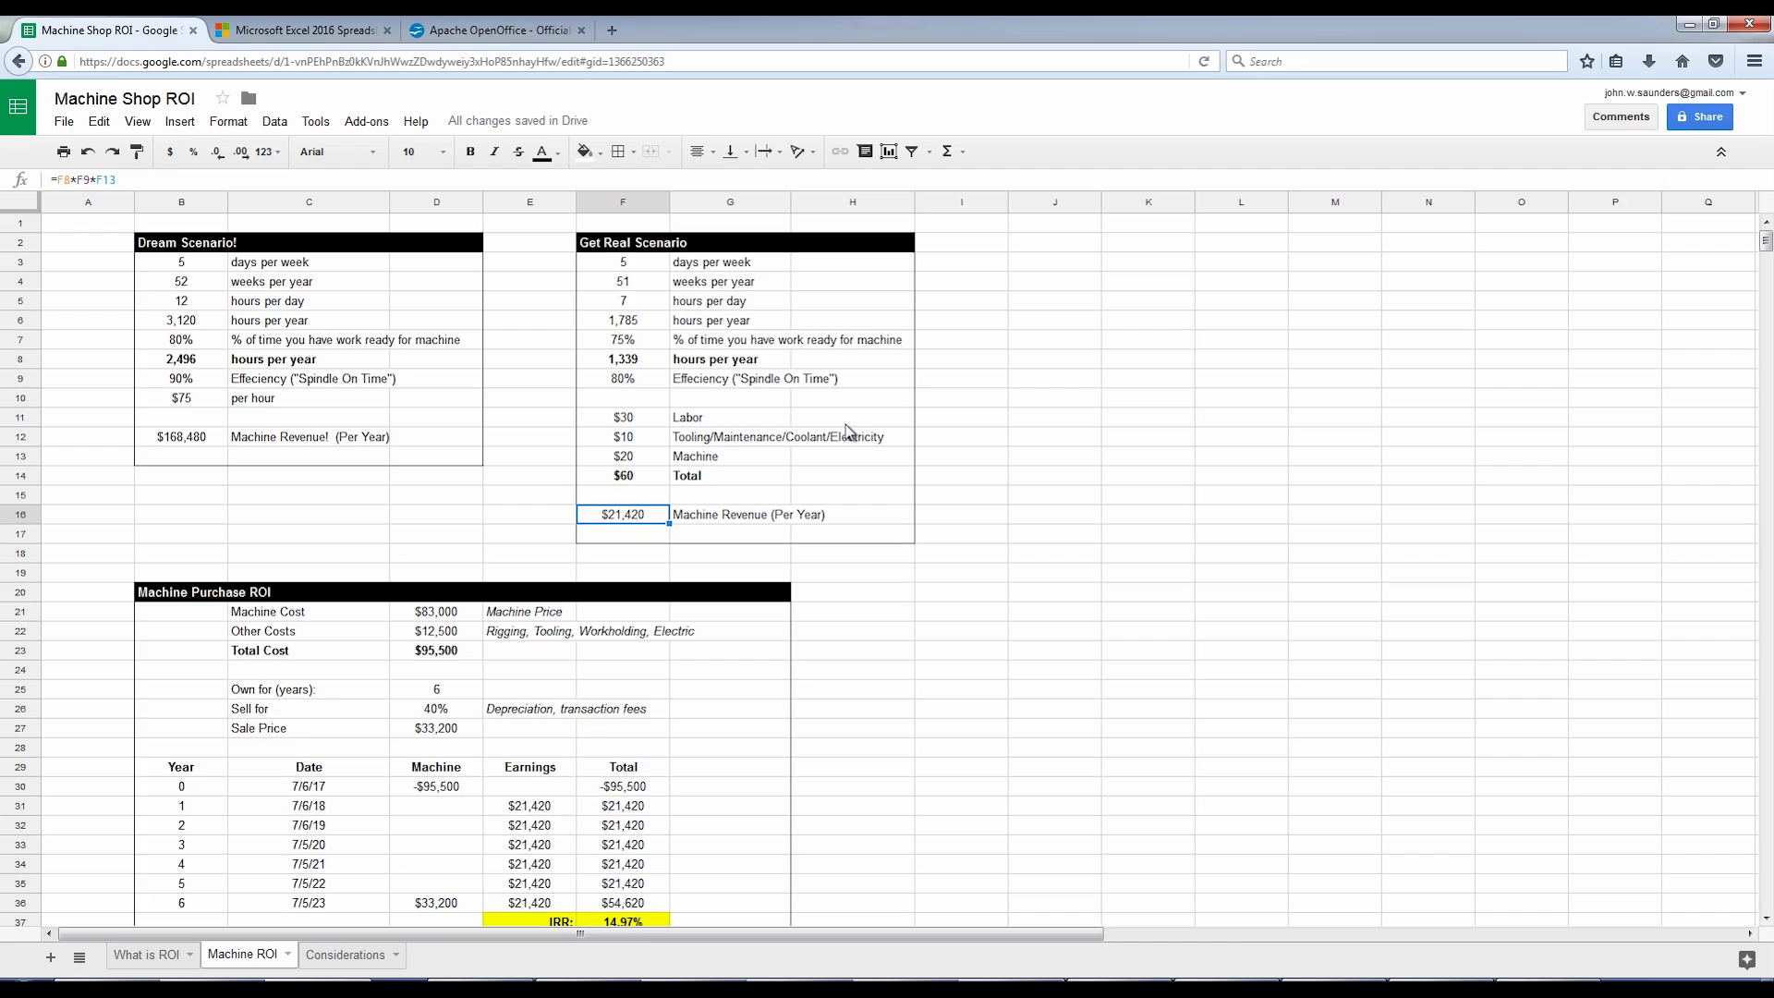
- Compare it with the Dream Scenario revenue in B12
scroll(684, 406, down, 1)
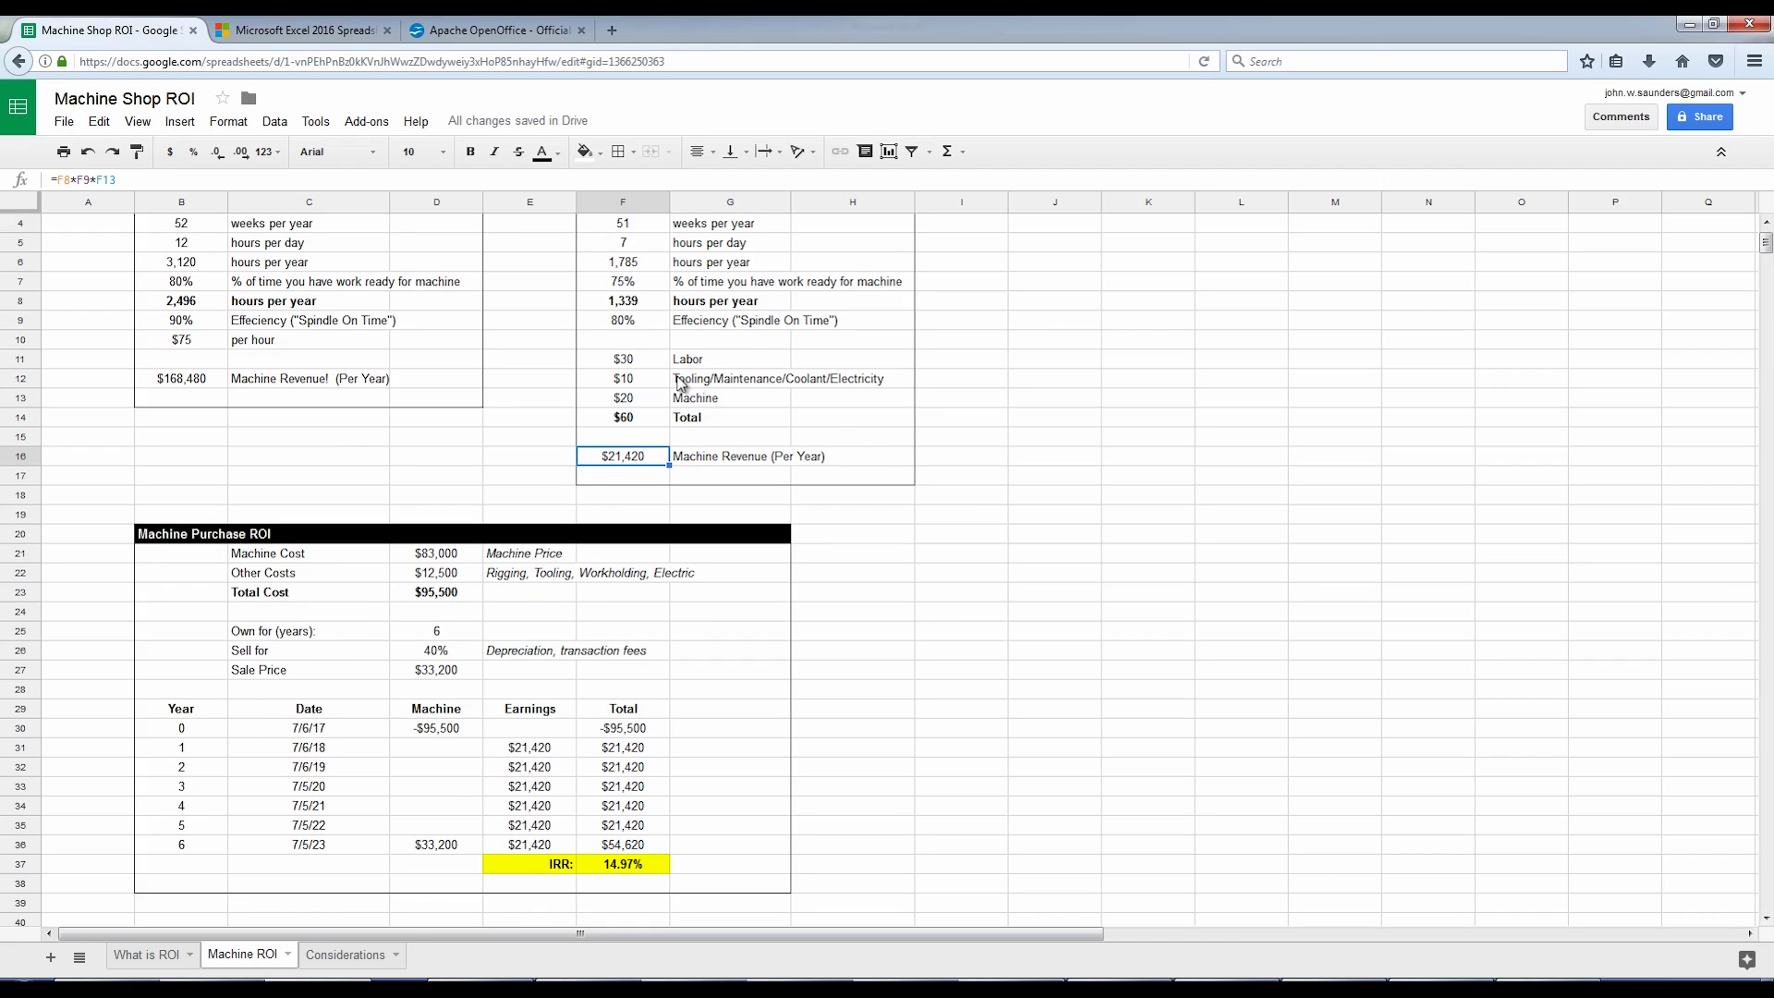
scroll(667, 386, up, 1)
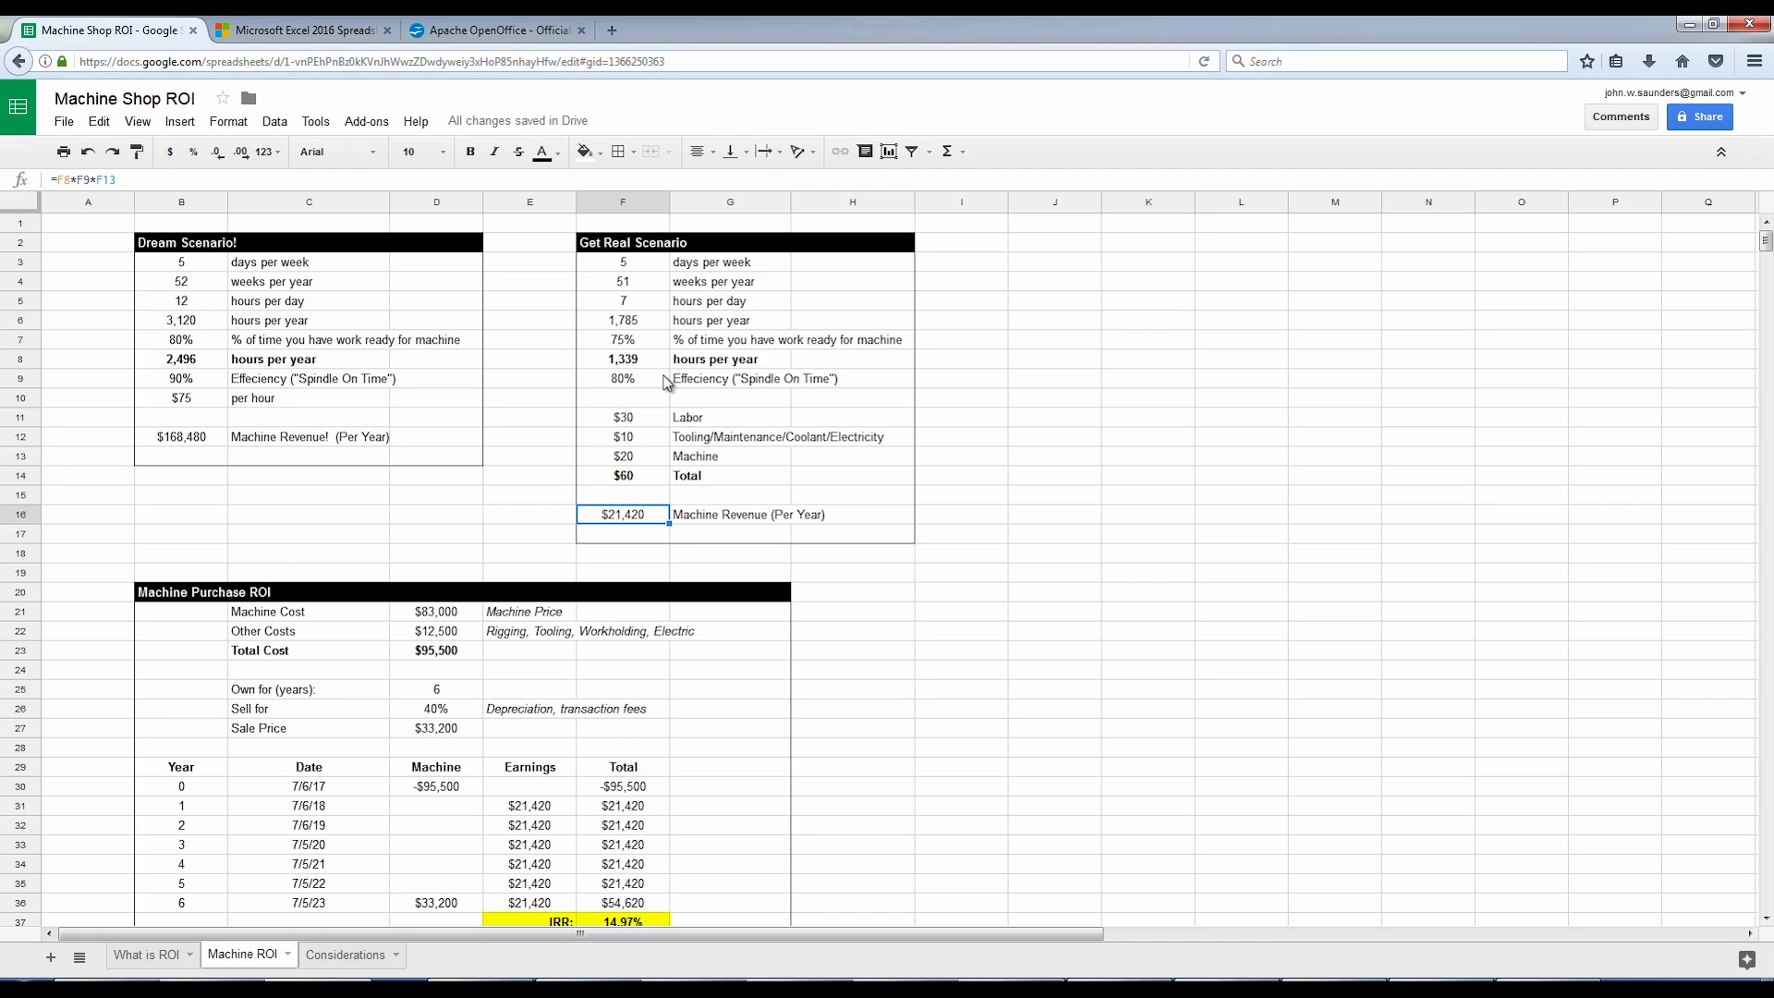
key(Left)
key(Up)
key(Left)
key(Up)
key(Left)
key(Up)
key(Left)
key(Up)
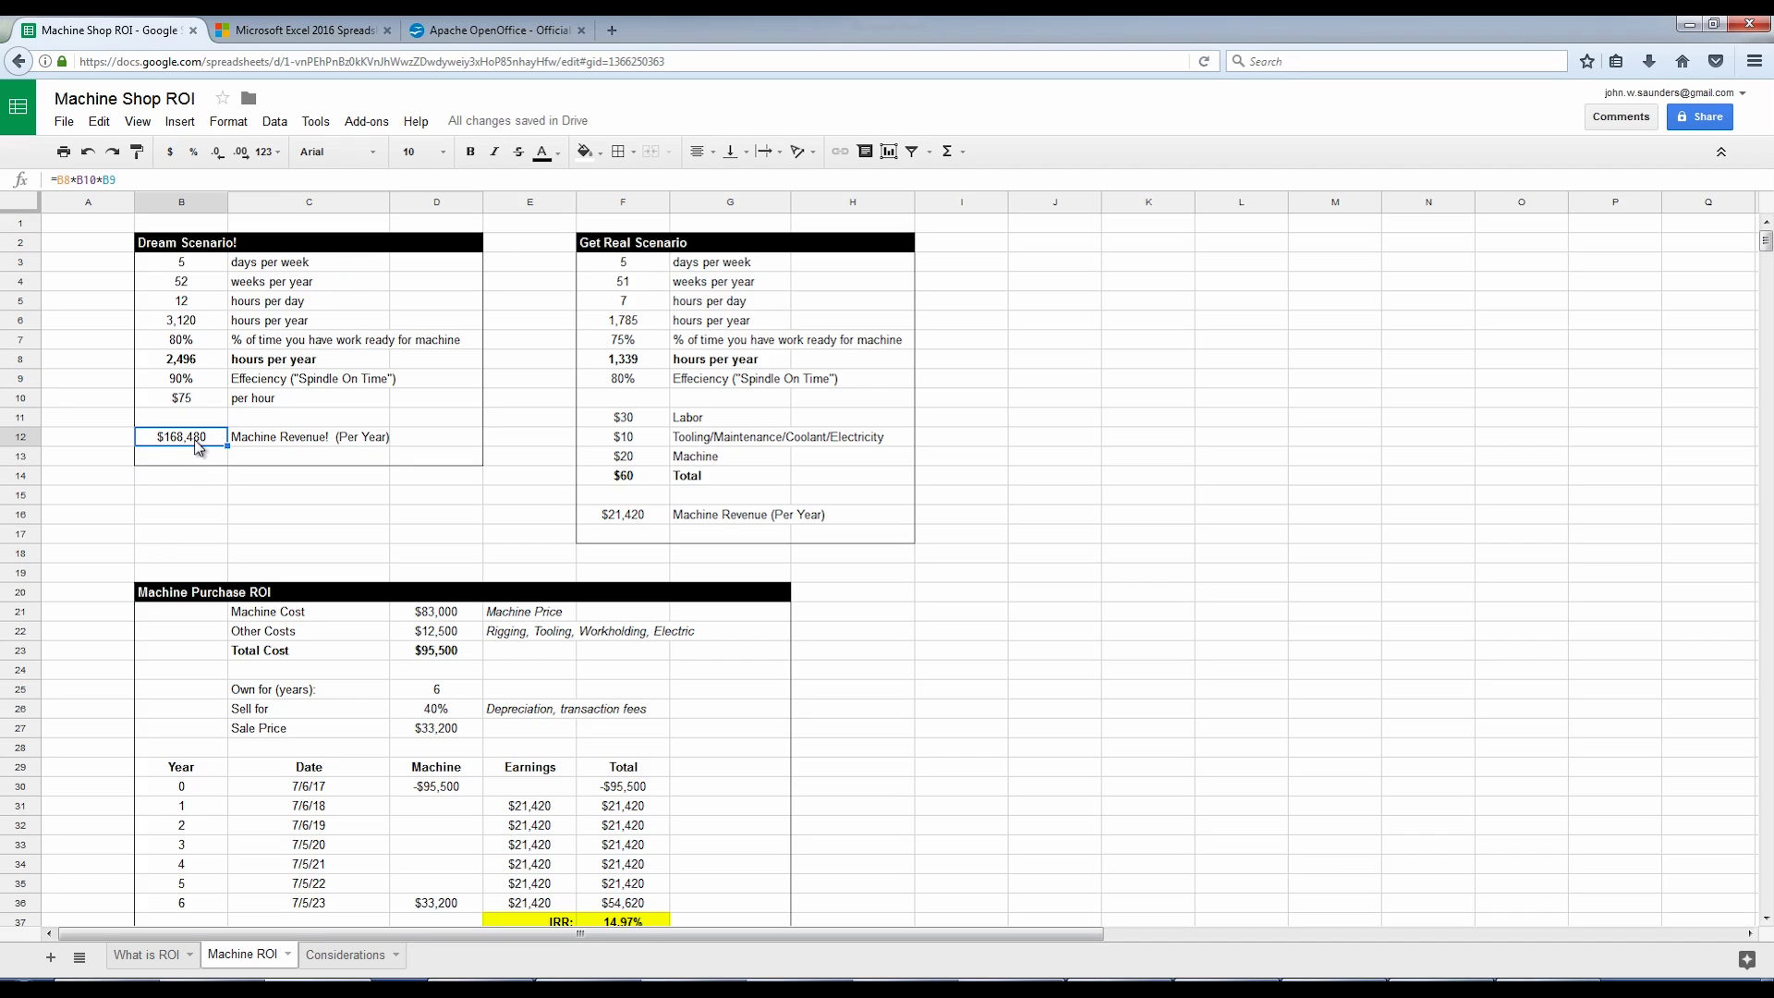
click(436, 617)
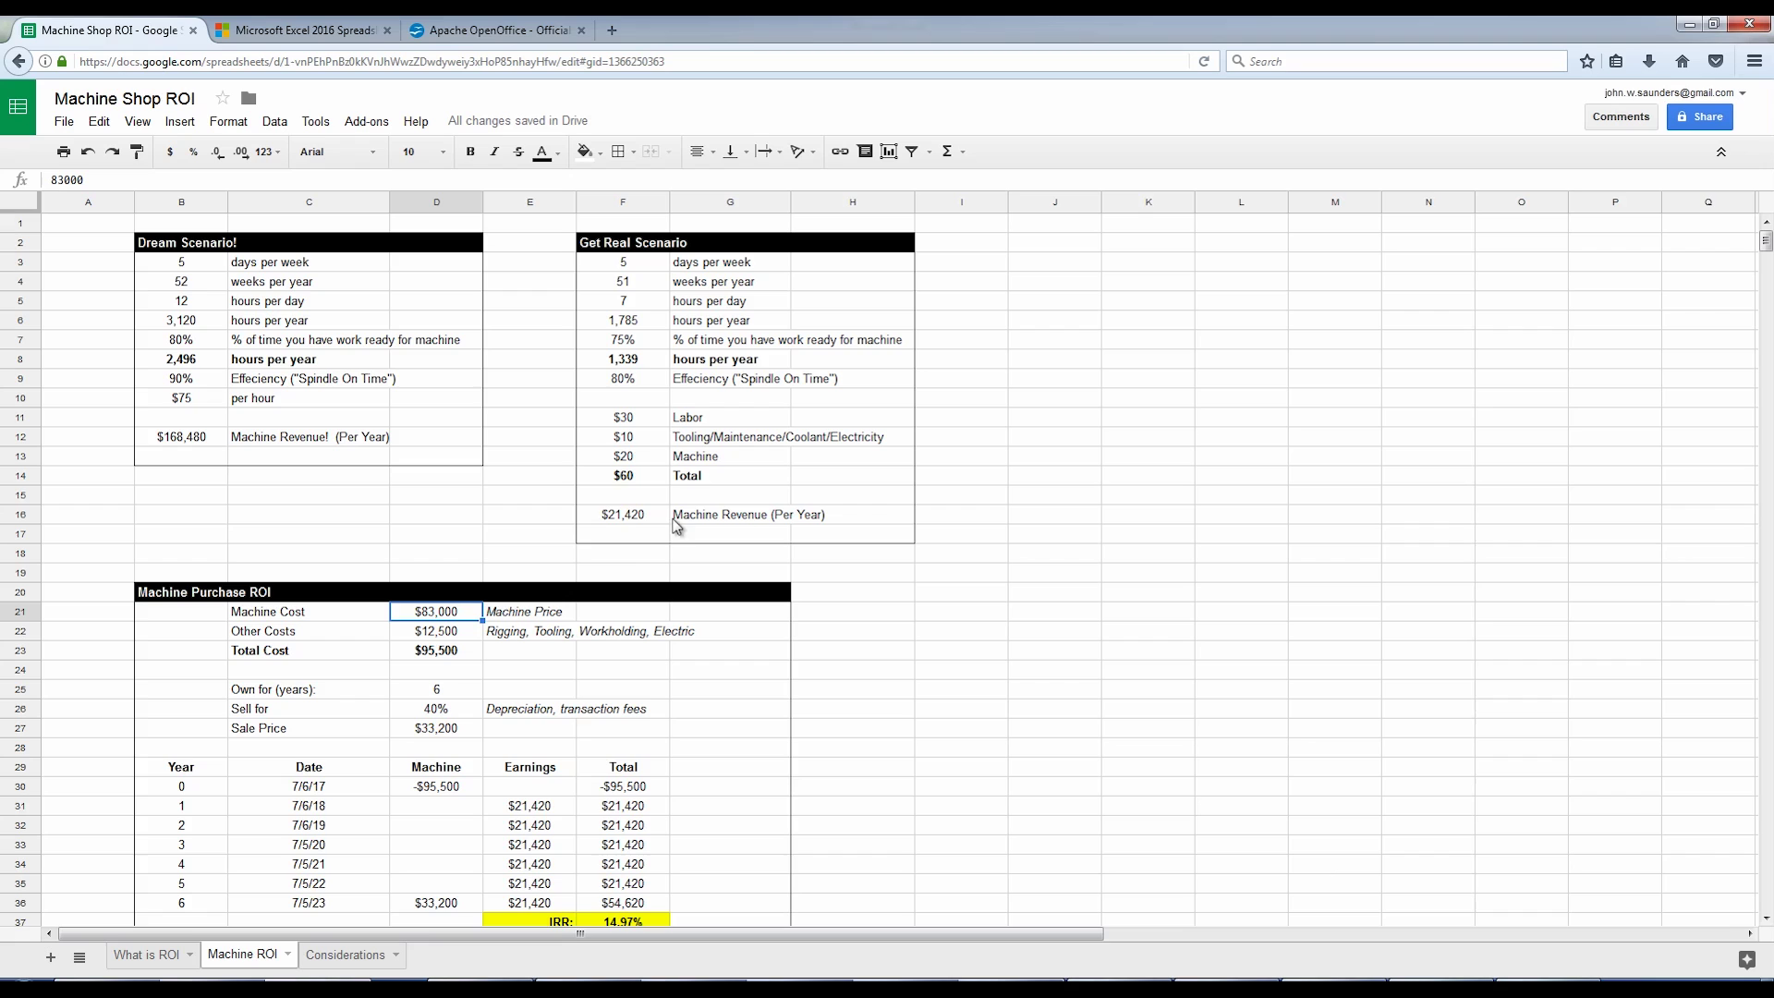
click(617, 520)
scroll(416, 361, down, 2)
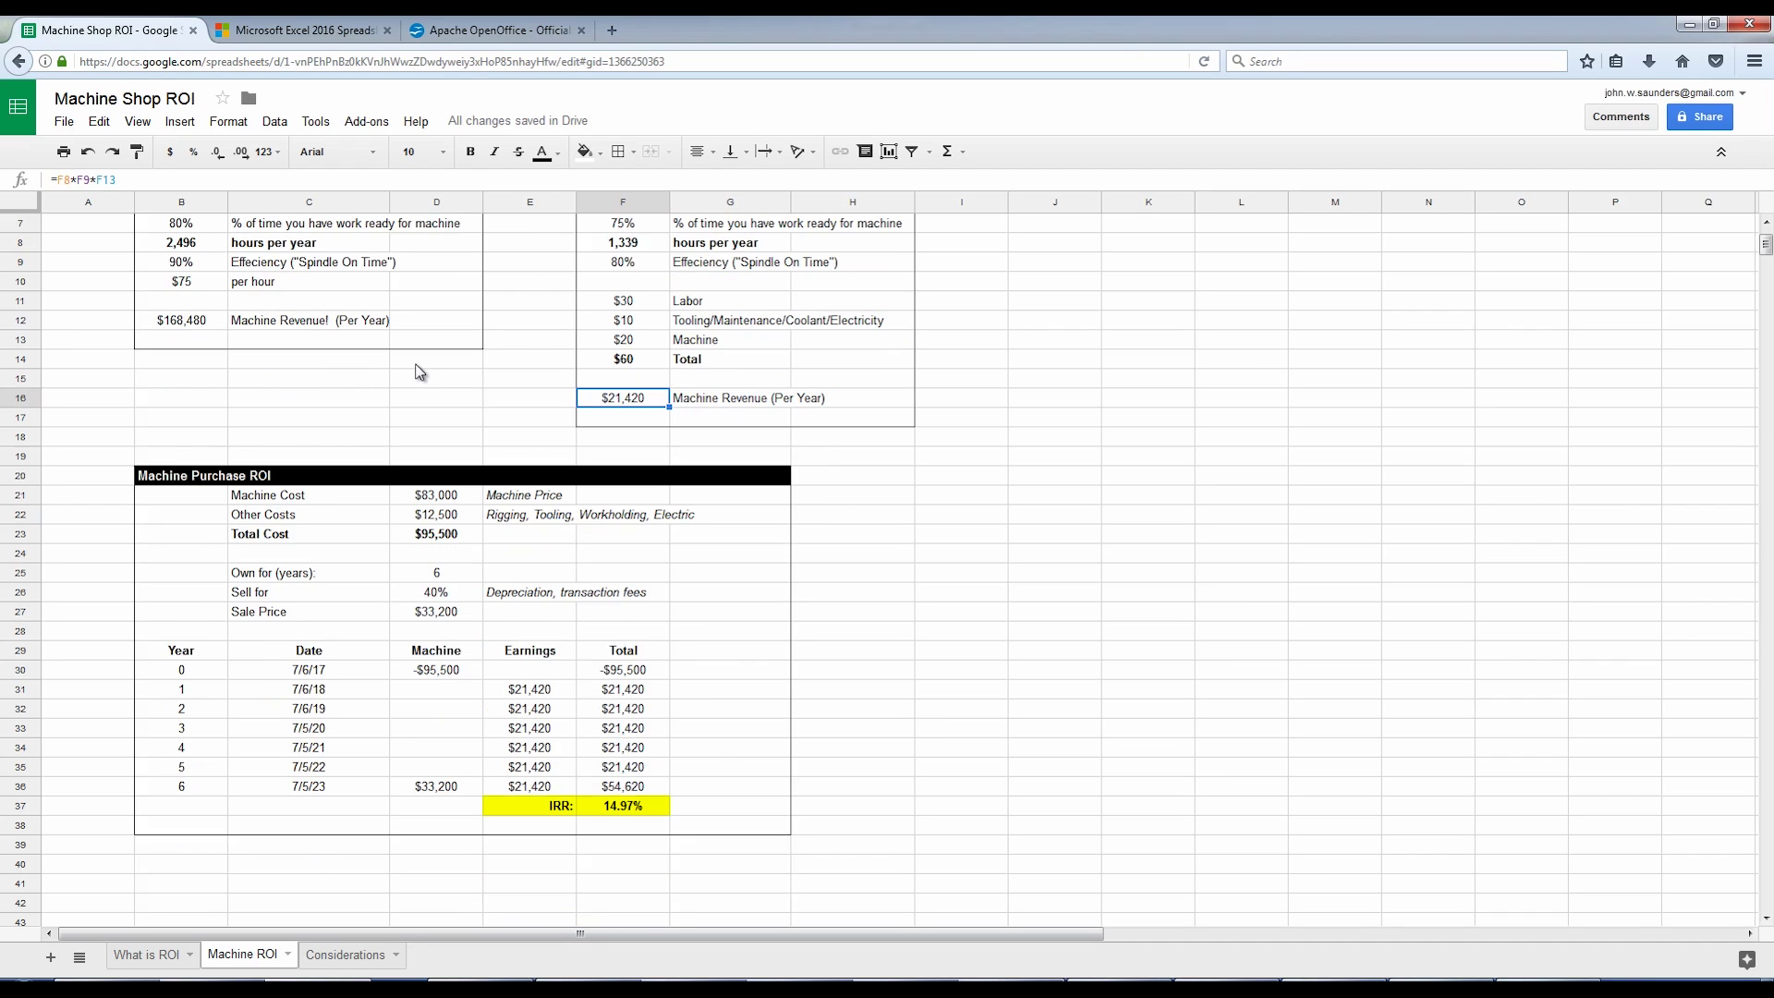
scroll(418, 370, down, 1)
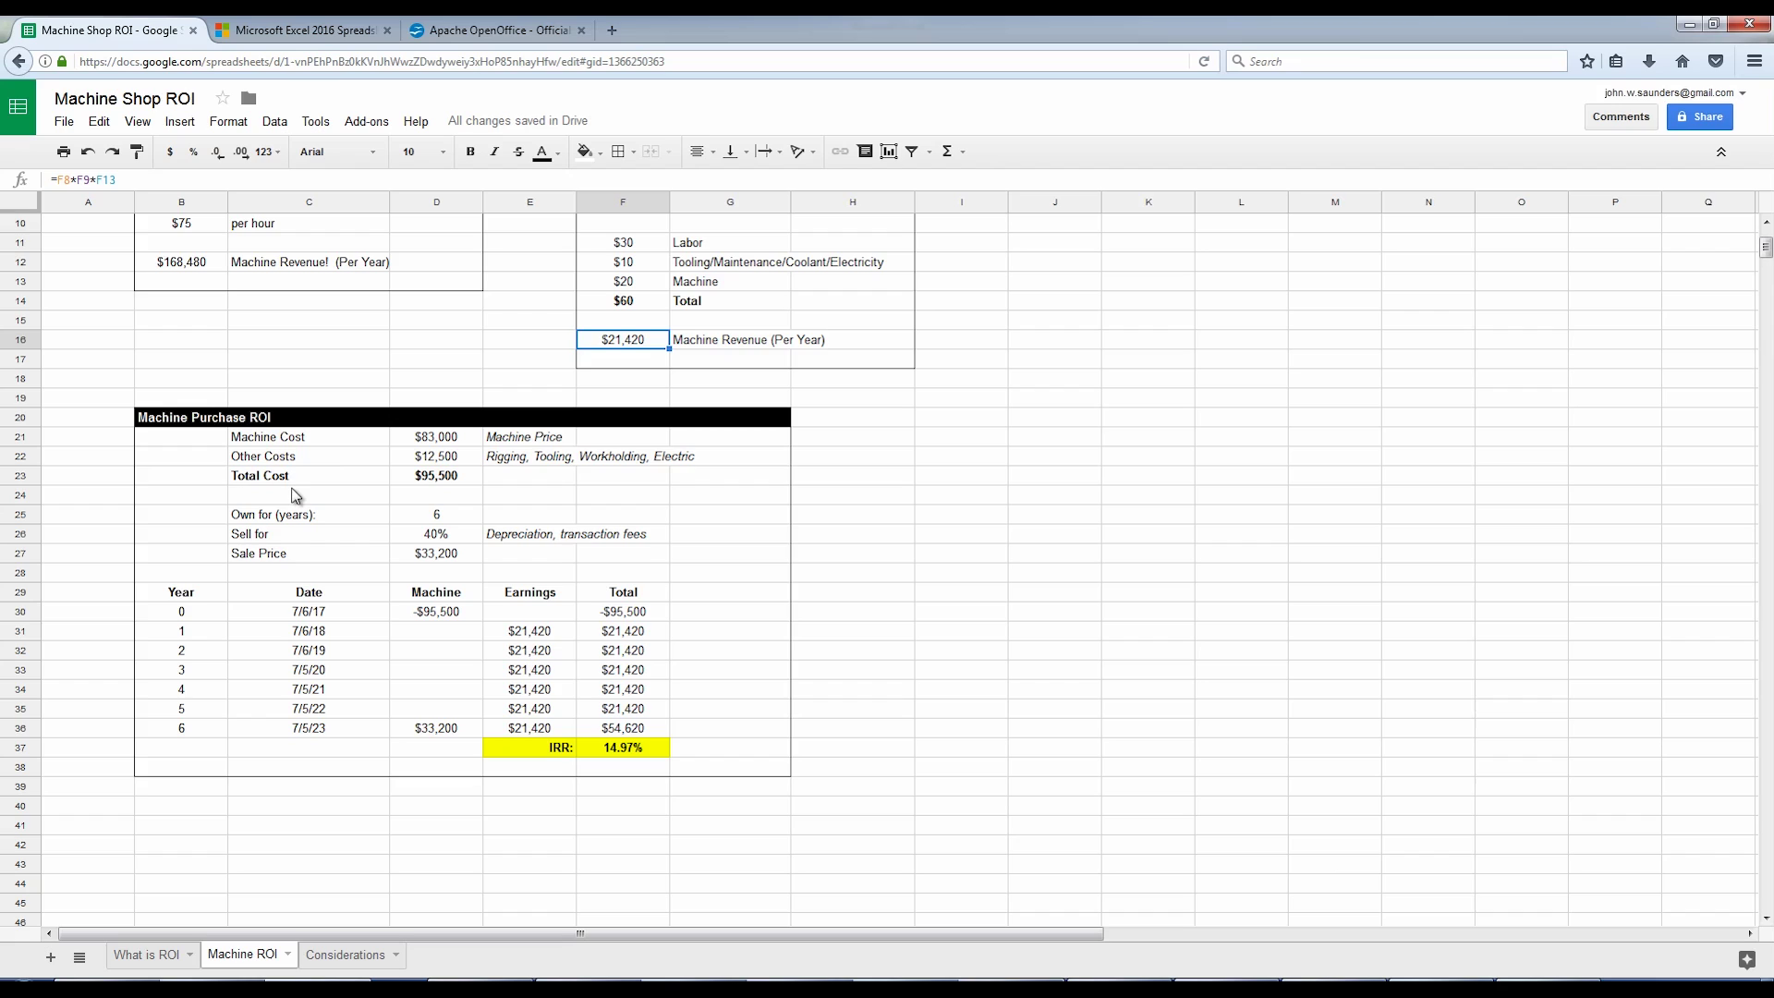
scroll(310, 496, up, 1)
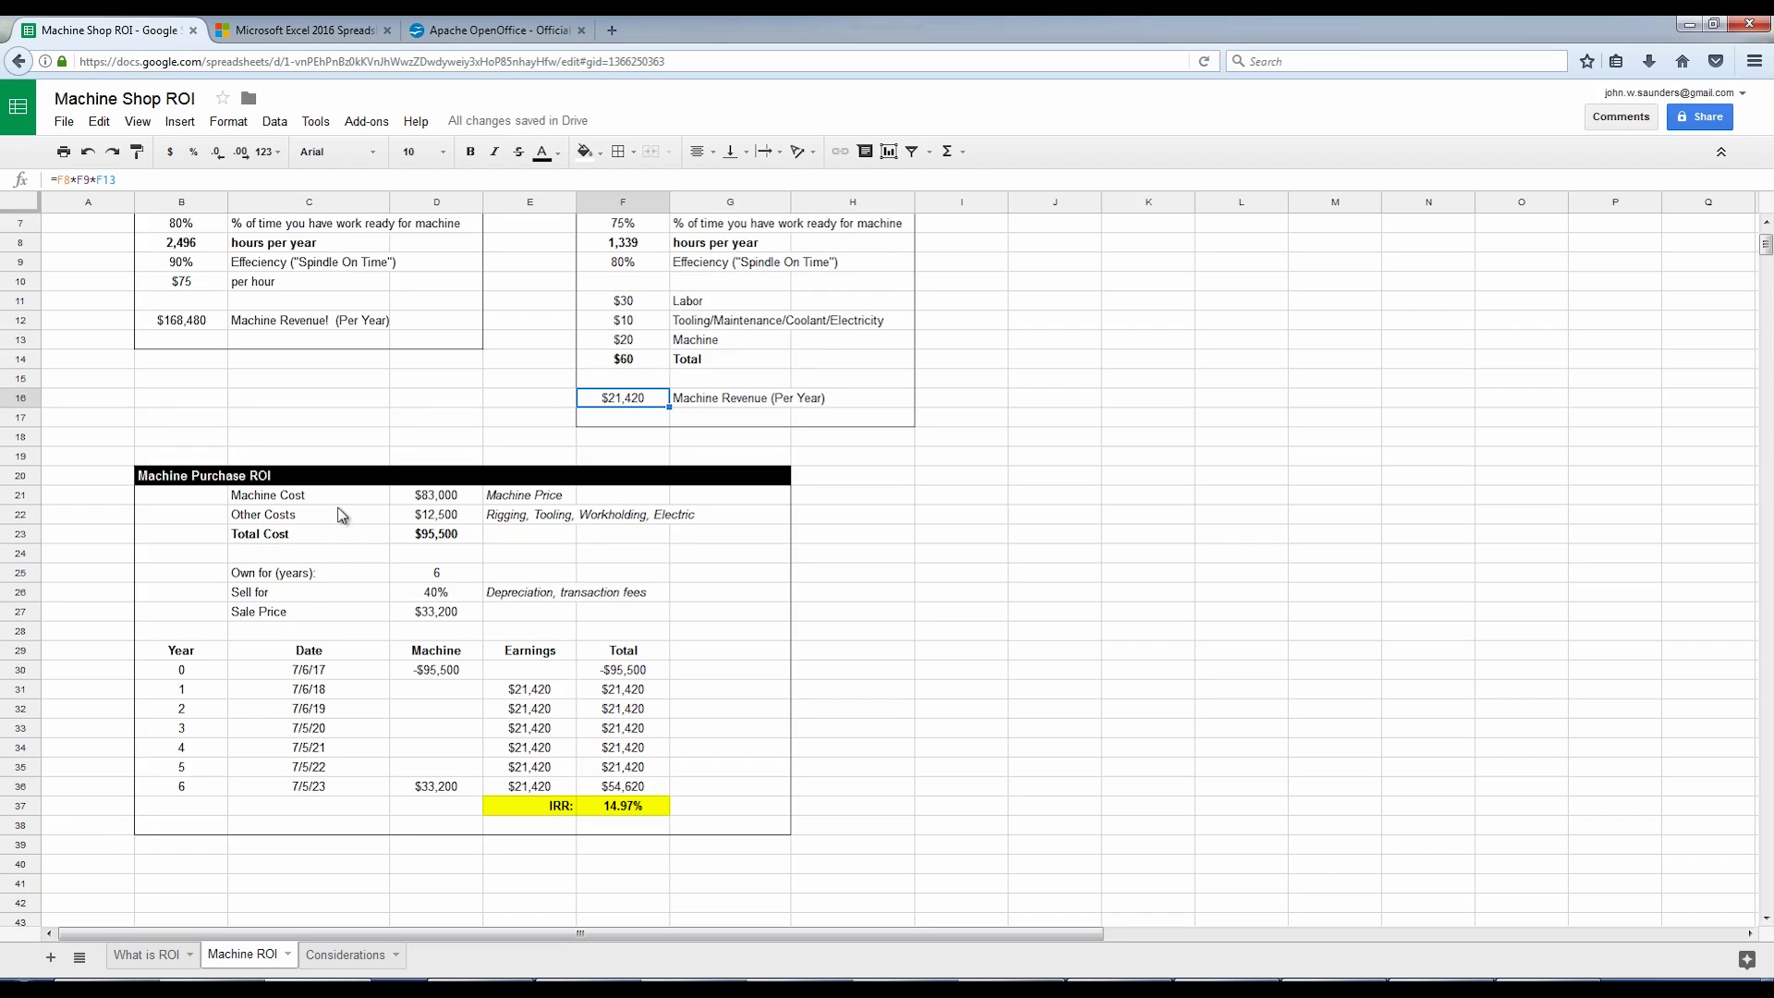
click(416, 499)
key(Left)
key(Right)
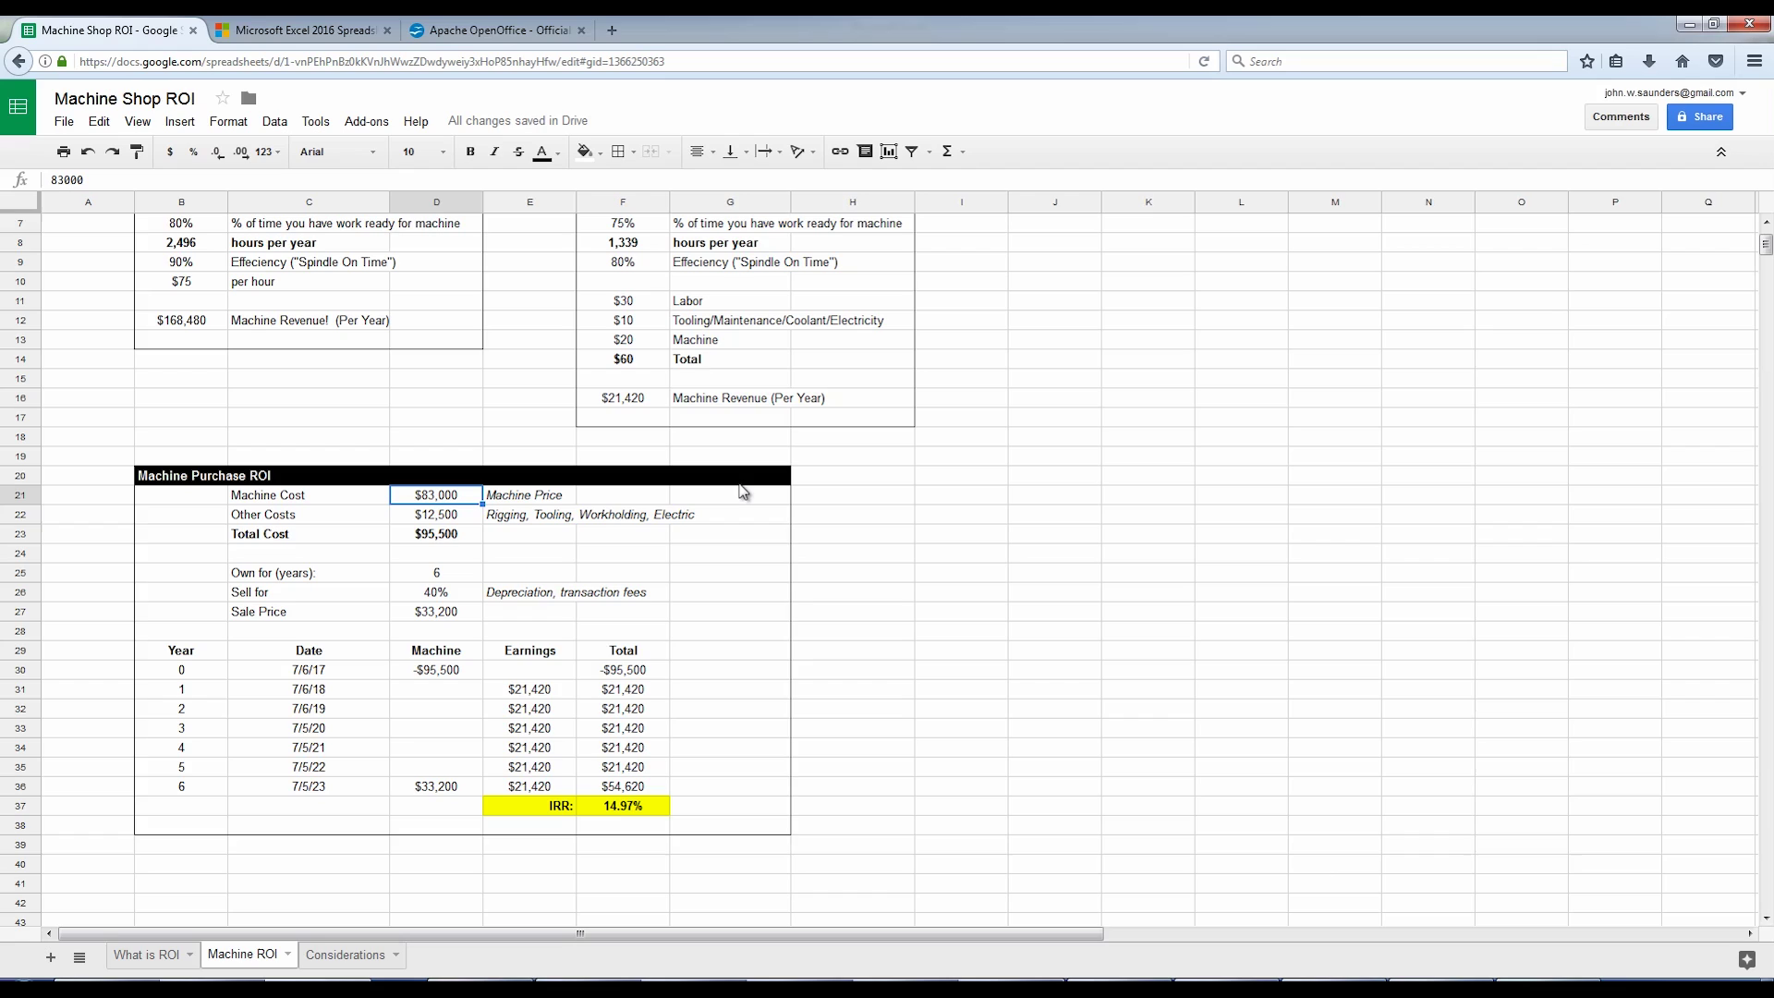
key(Down)
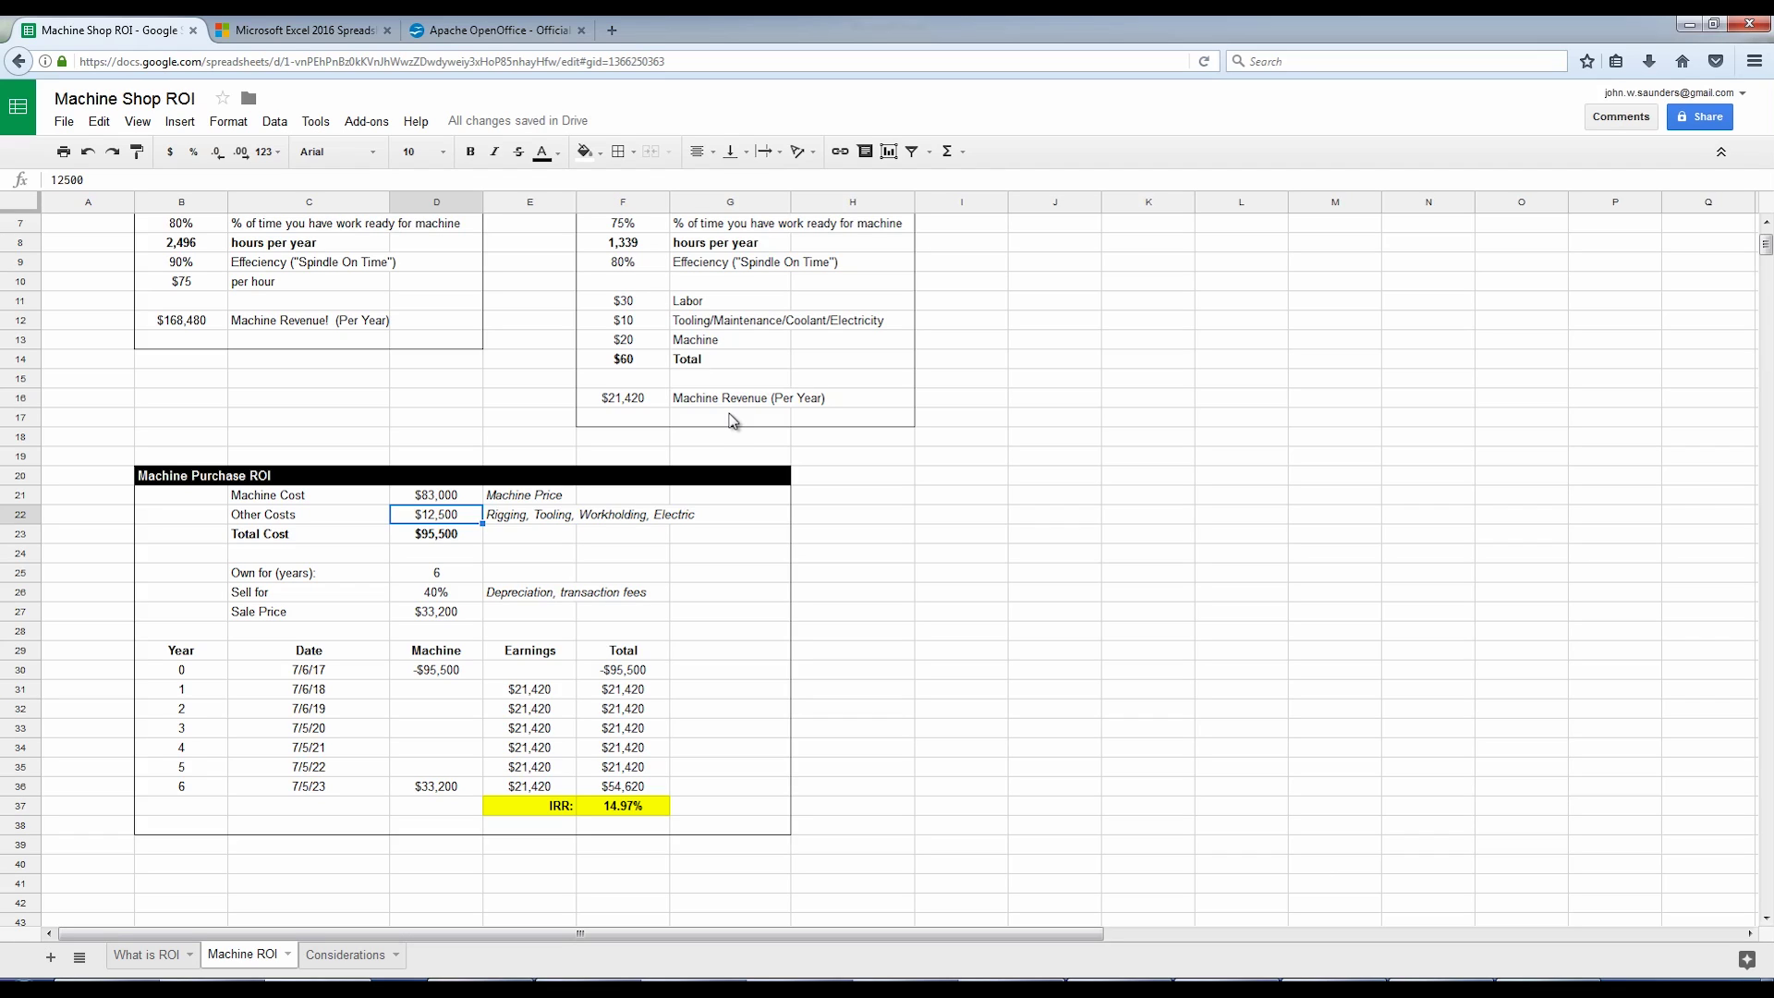
key(Down)
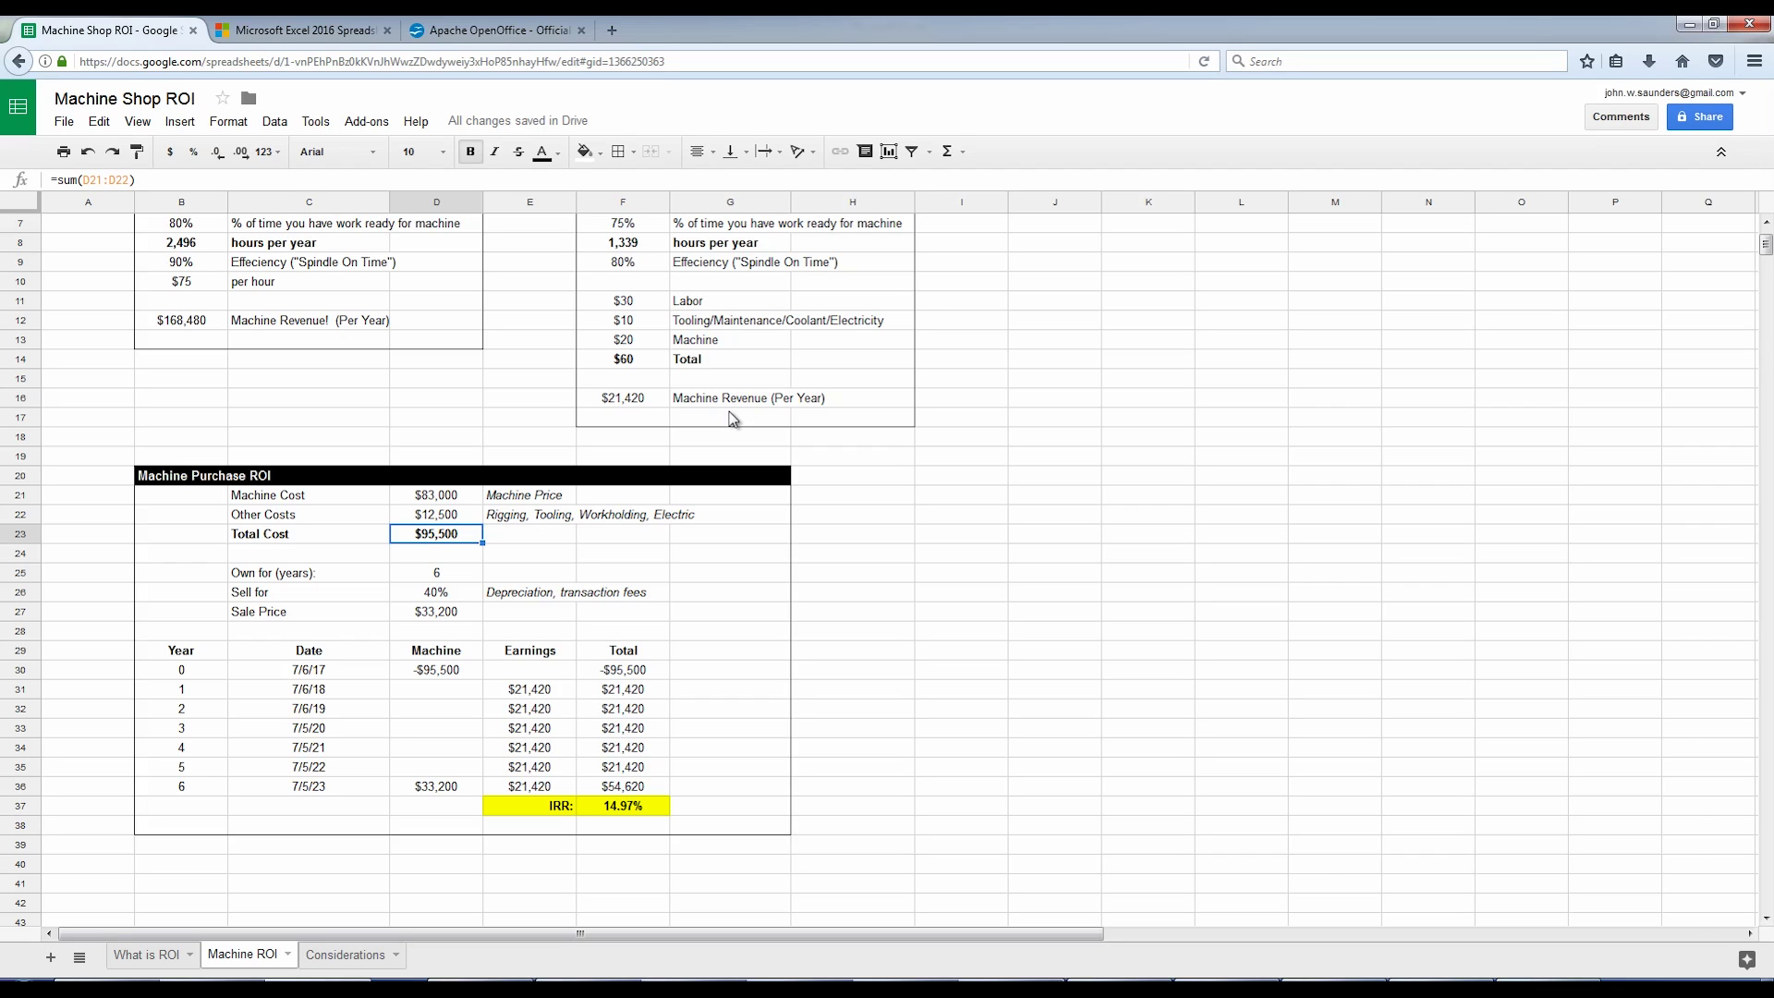
key(Down)
key(Down)
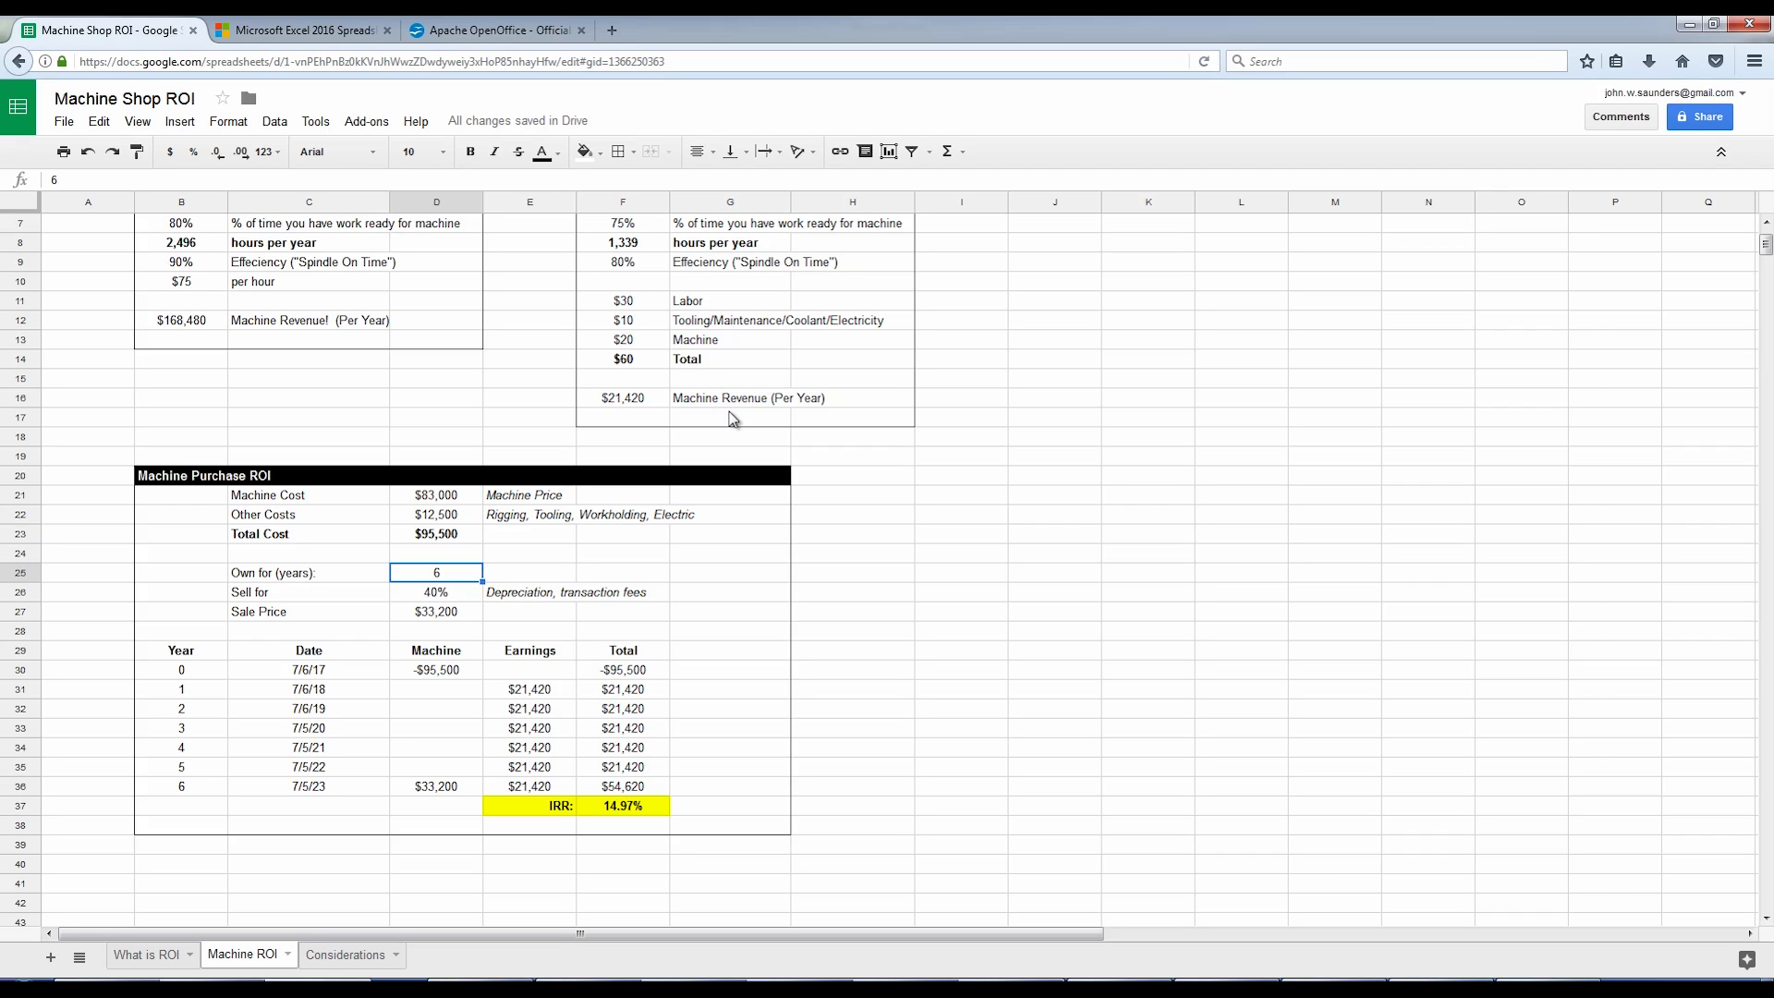
key(Down)
key(Down)
key(Up)
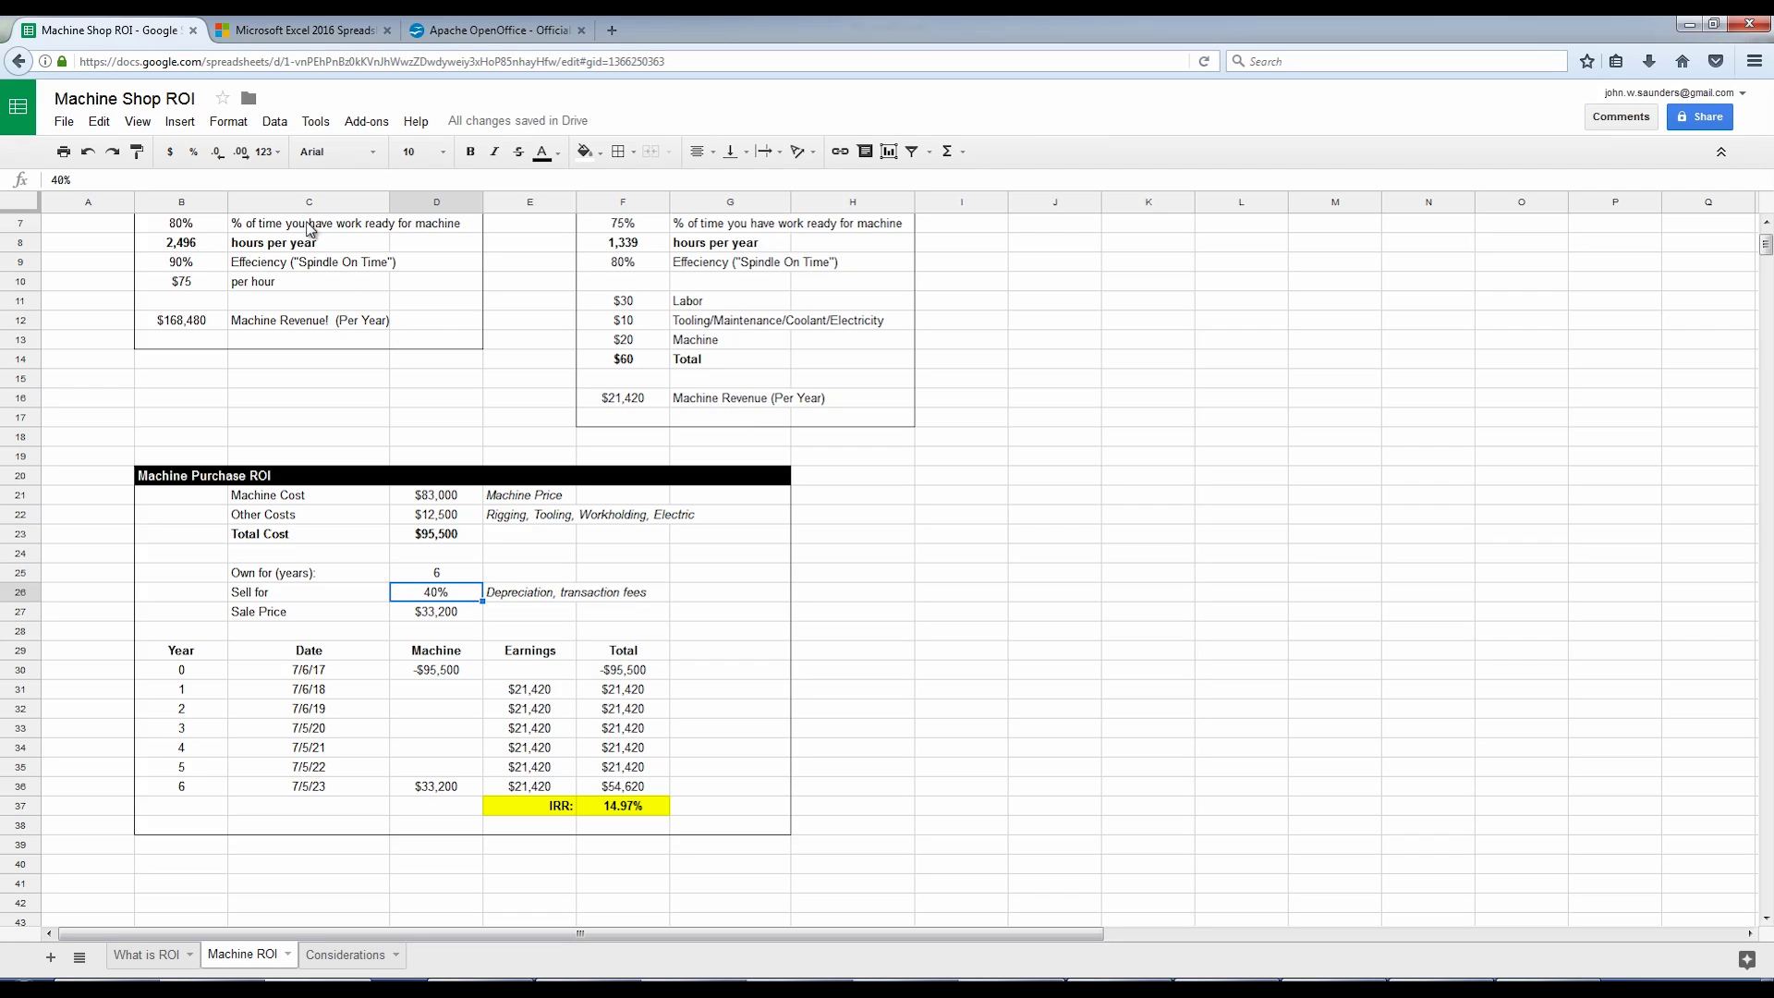
click(290, 182)
- Enter =D21*D26 in Sale Price D27, giving $33,200
key(Return)
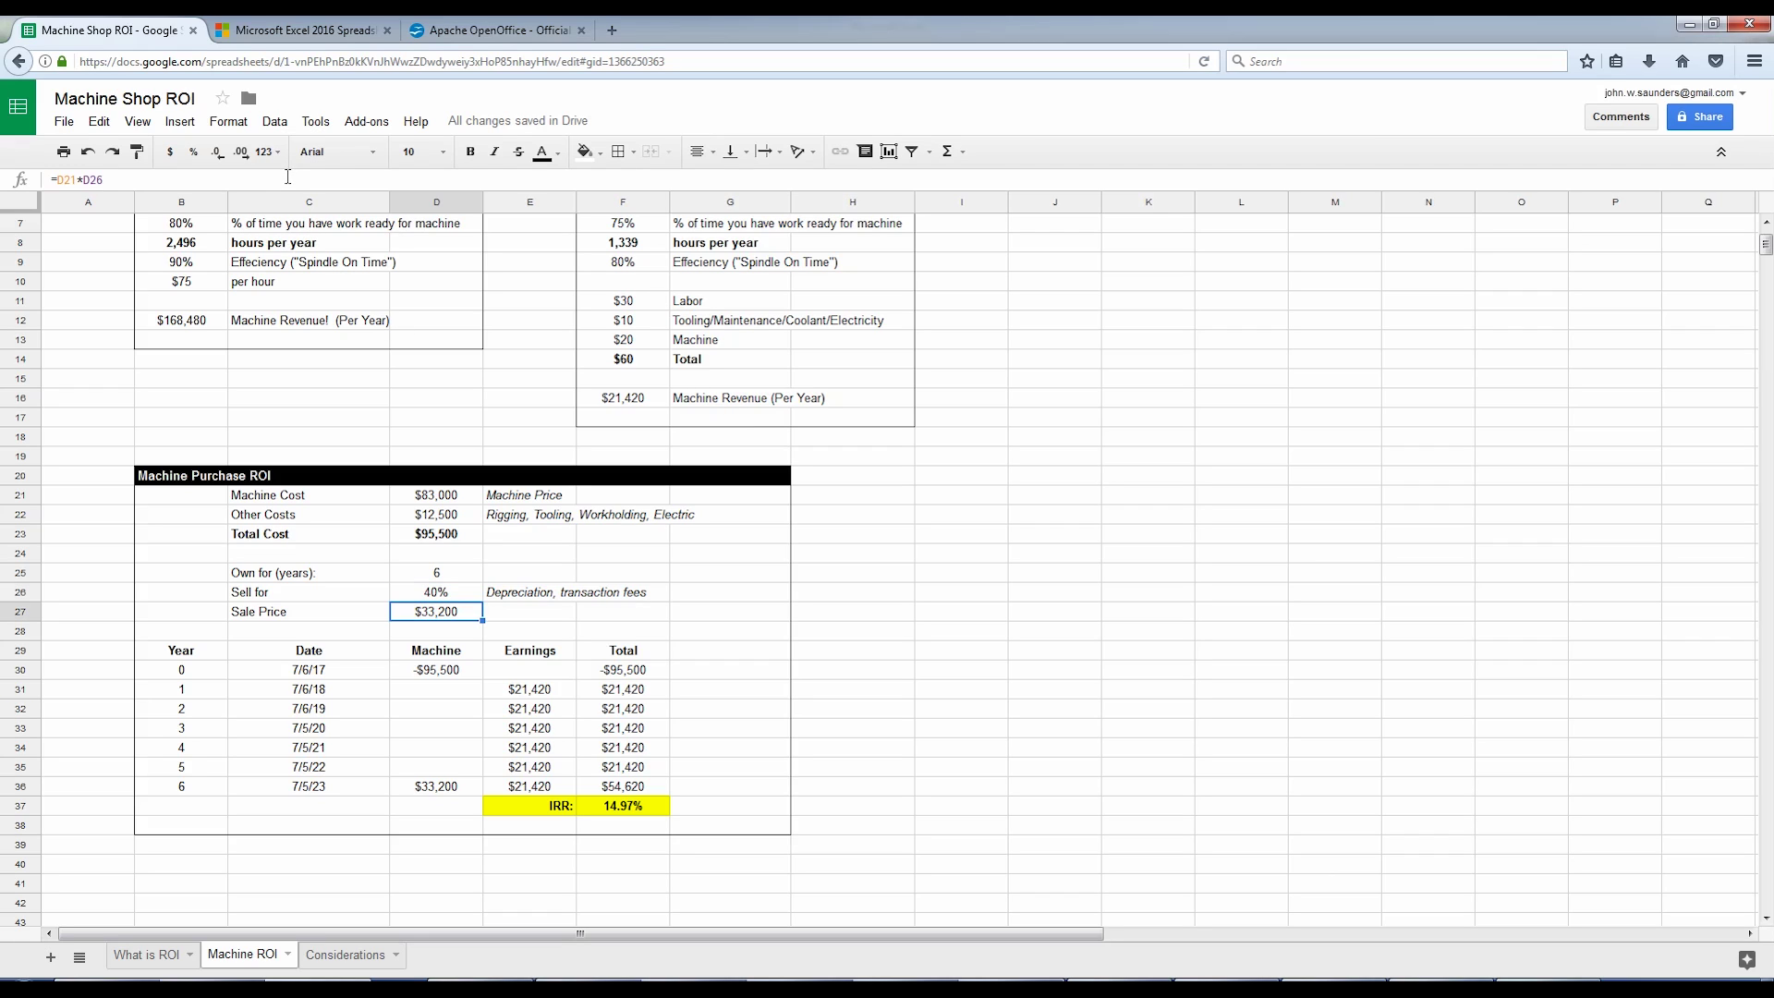
click(313, 178)
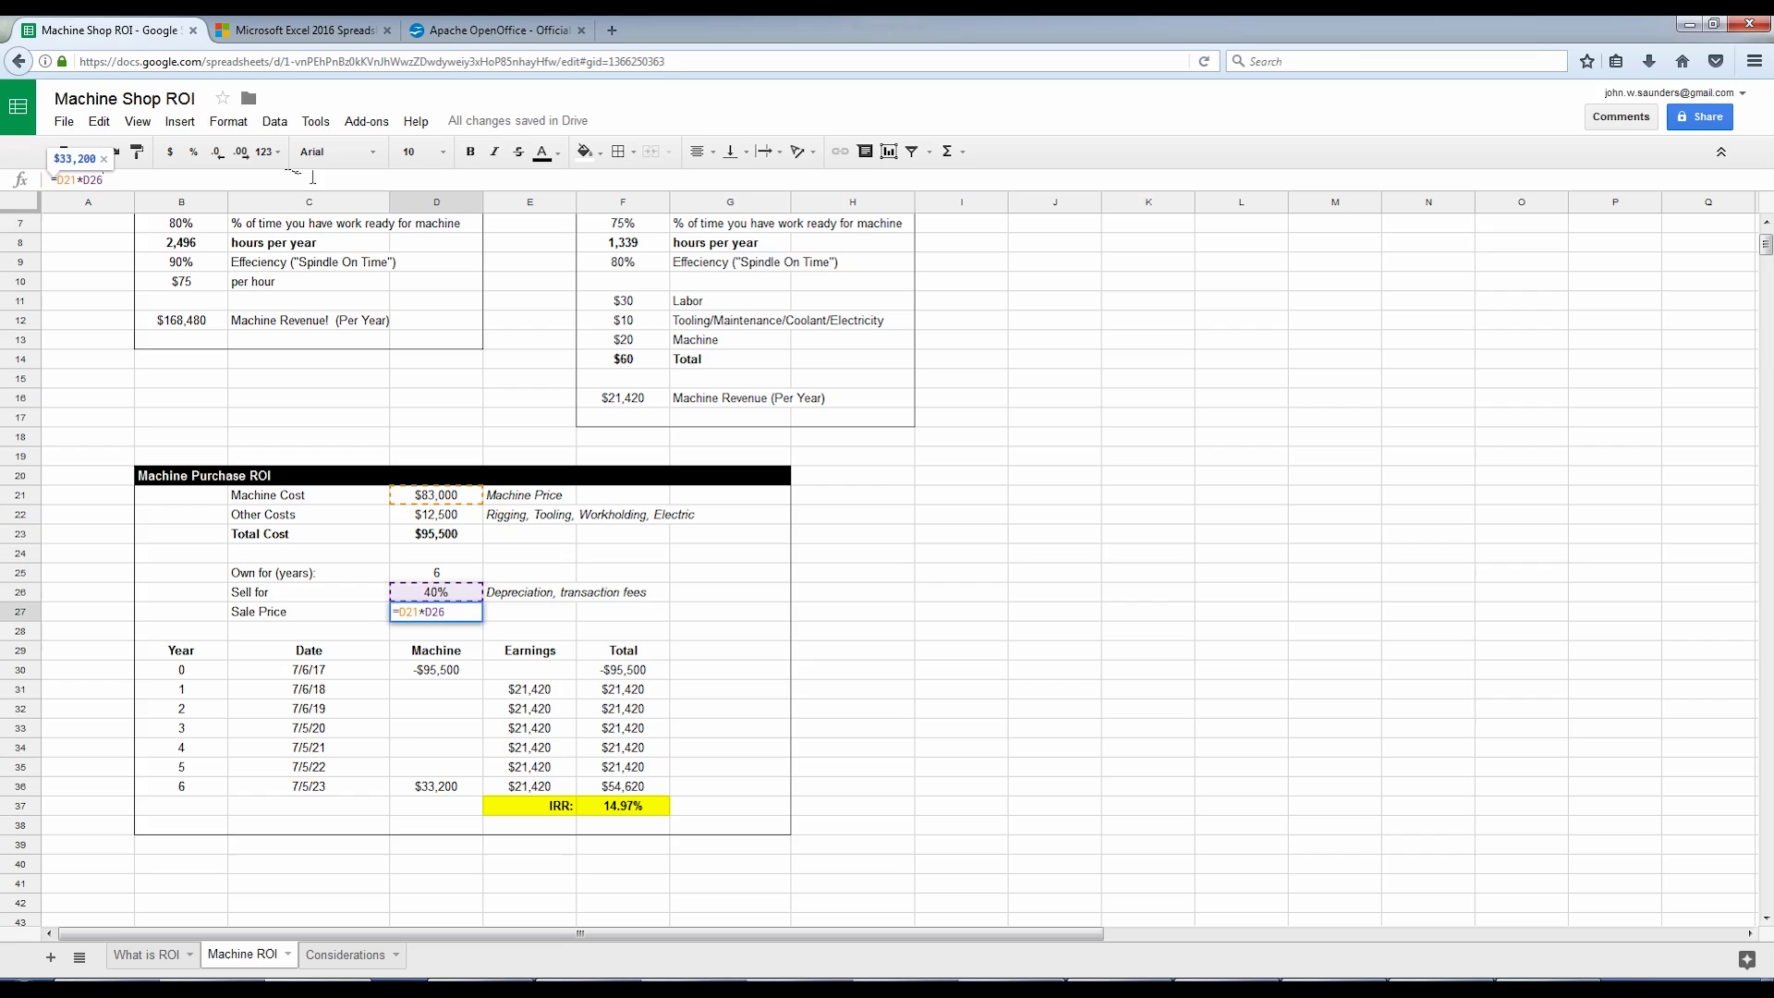
key(Escape)
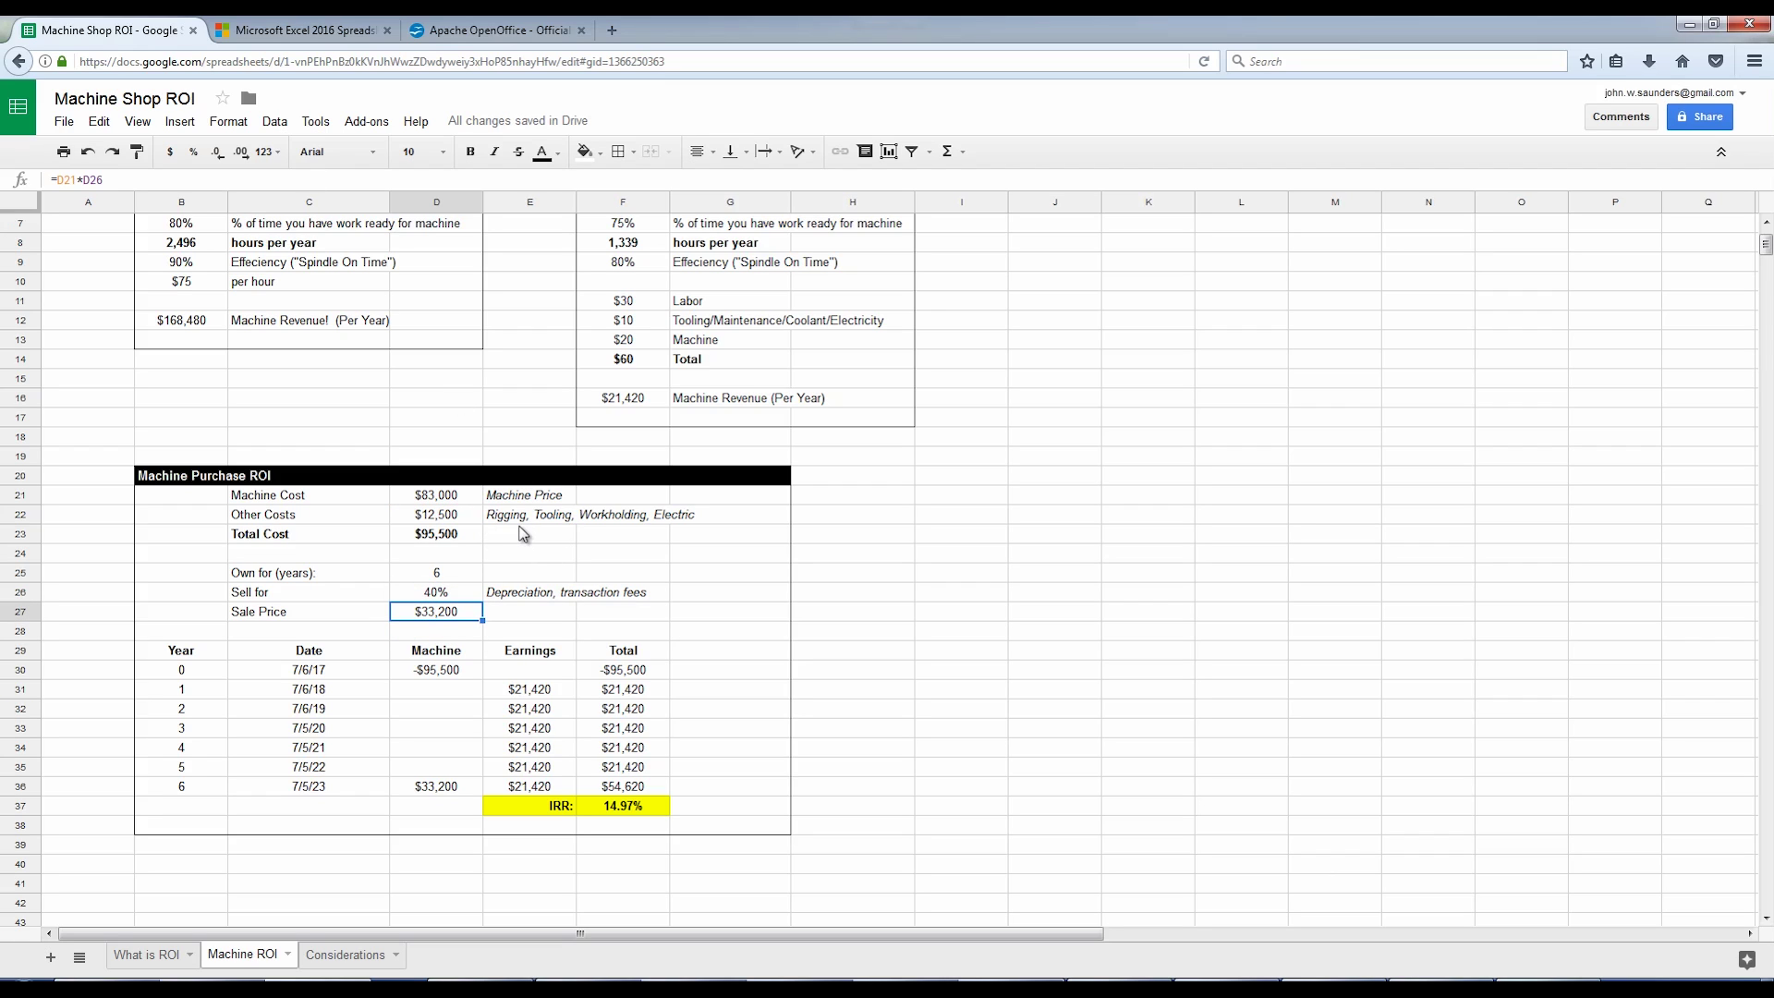
text(+)
key(Up)
key(Up)
key(Up)
key(Up)
key(Up)
key(Up)
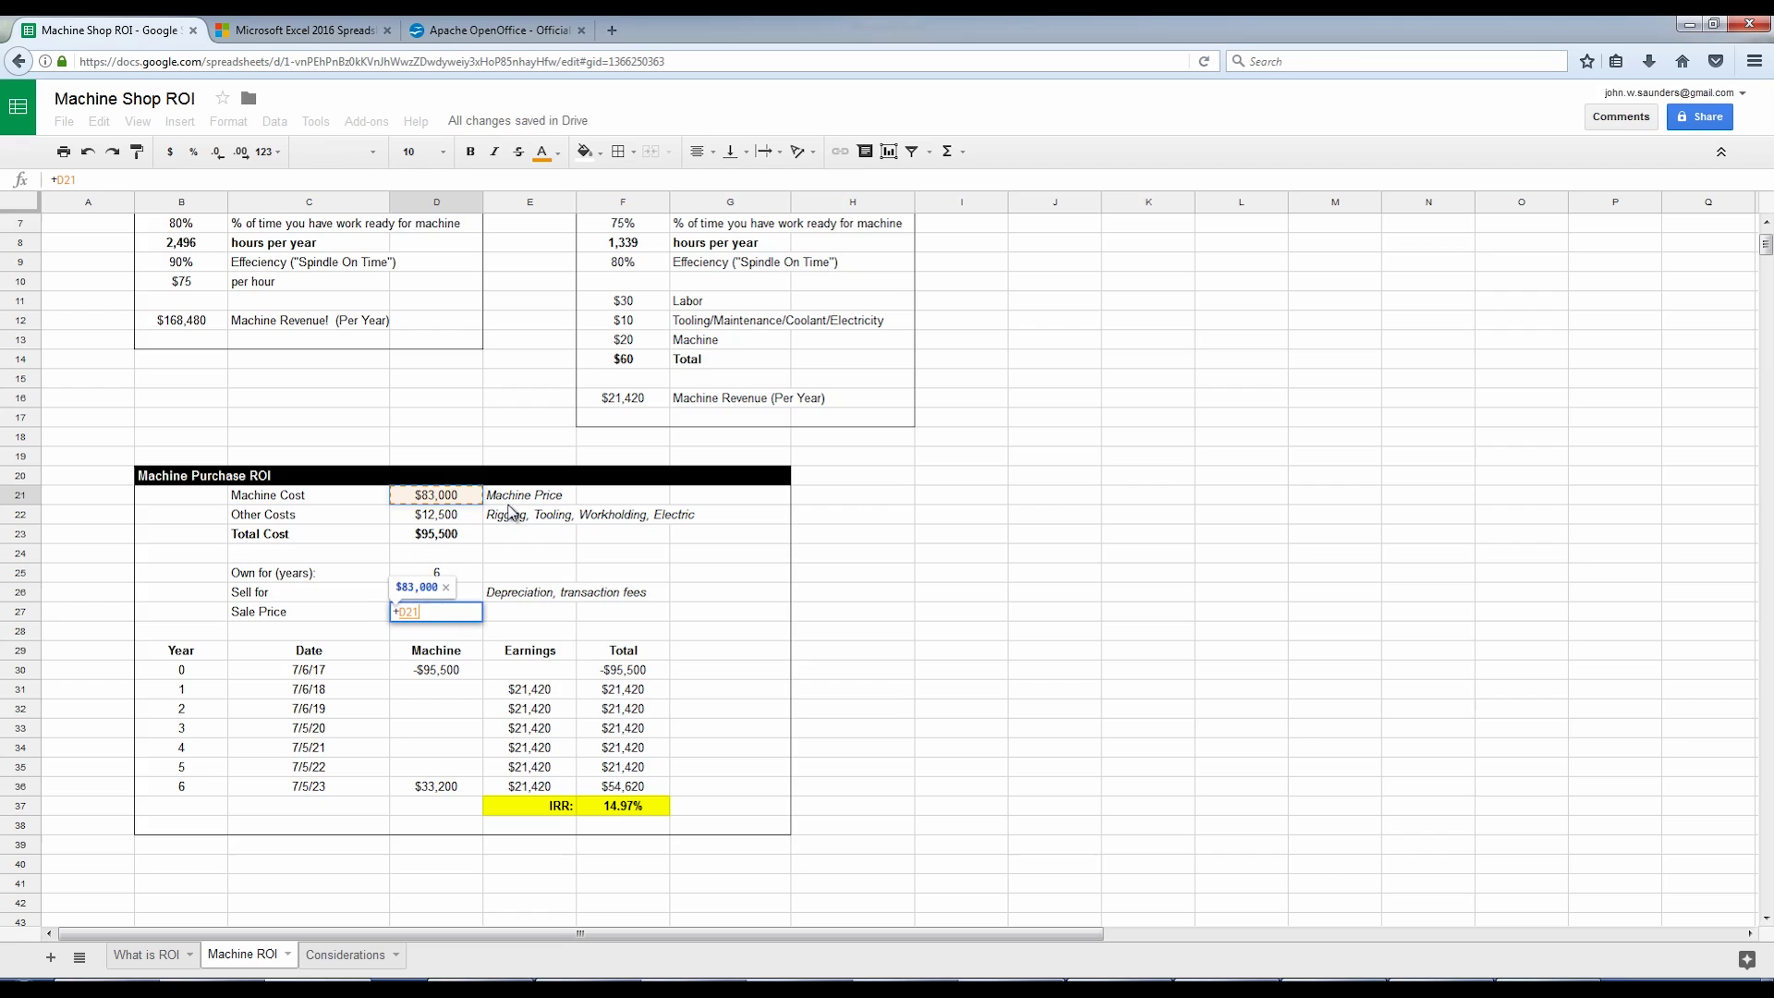
text(*)
key(Down)
key(Down)
key(Down)
key(Down)
key(Down)
key(Return)
key(Up)
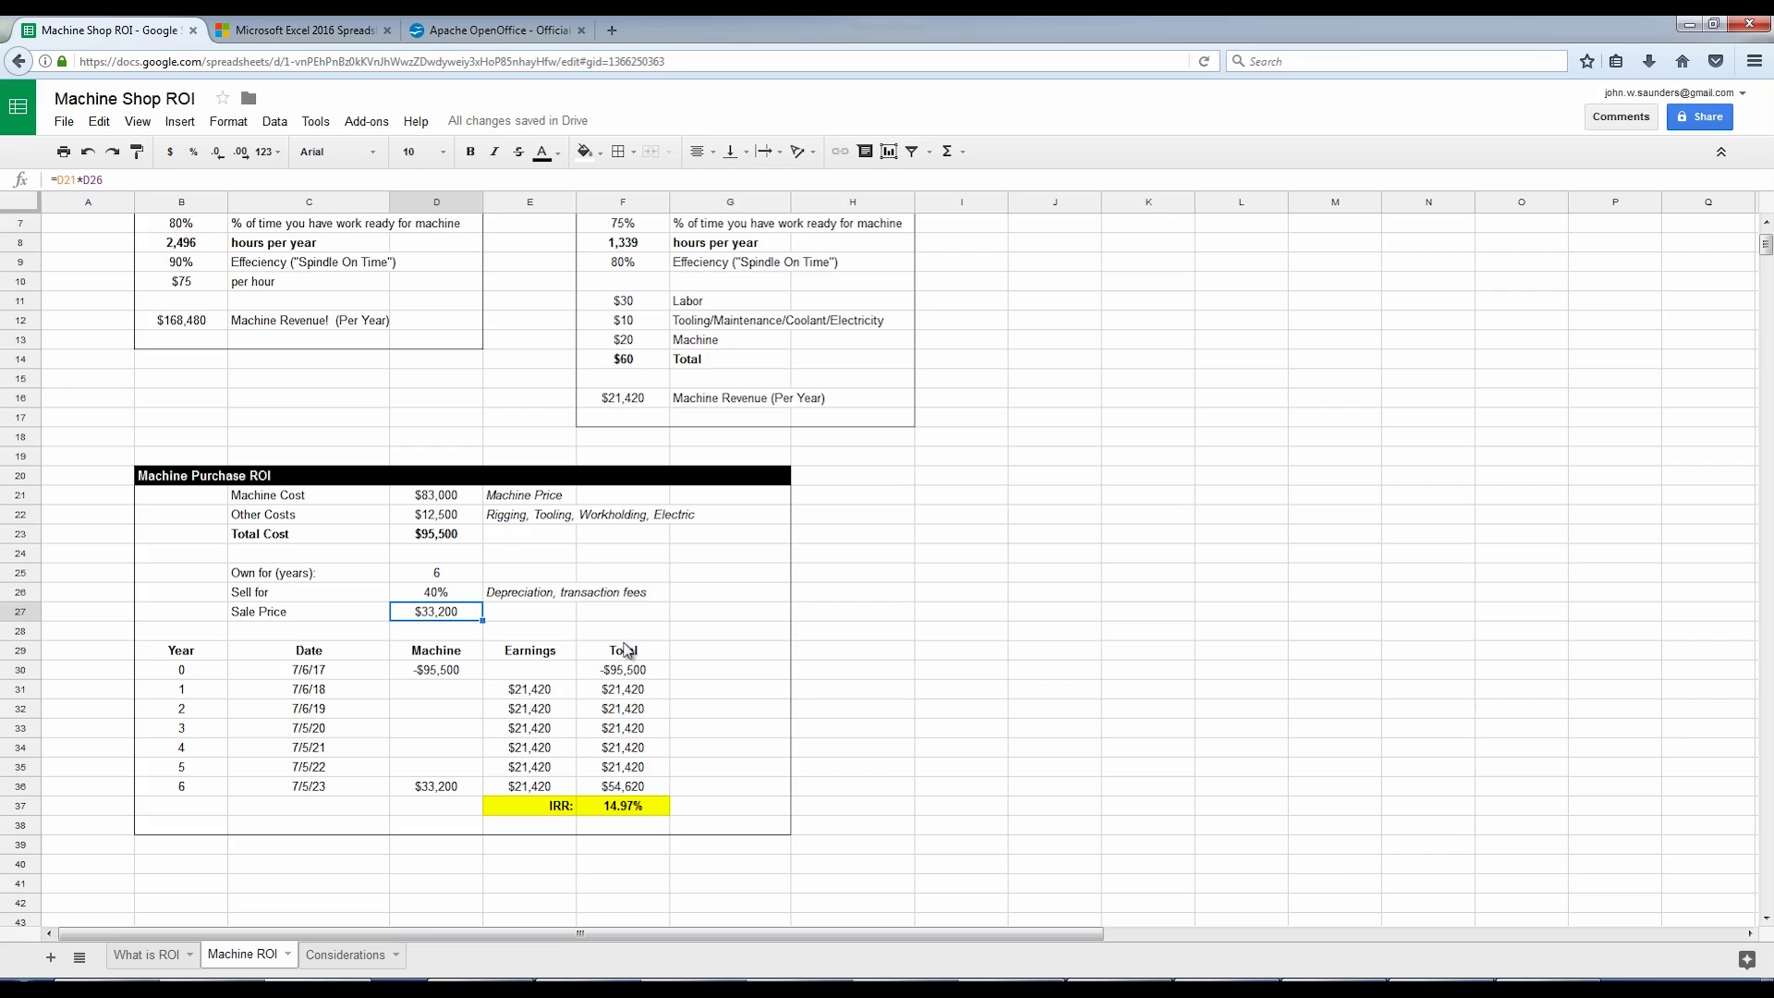
- Inspect the 40% sell percentage and the $10 tooling cost in F12
click(453, 596)
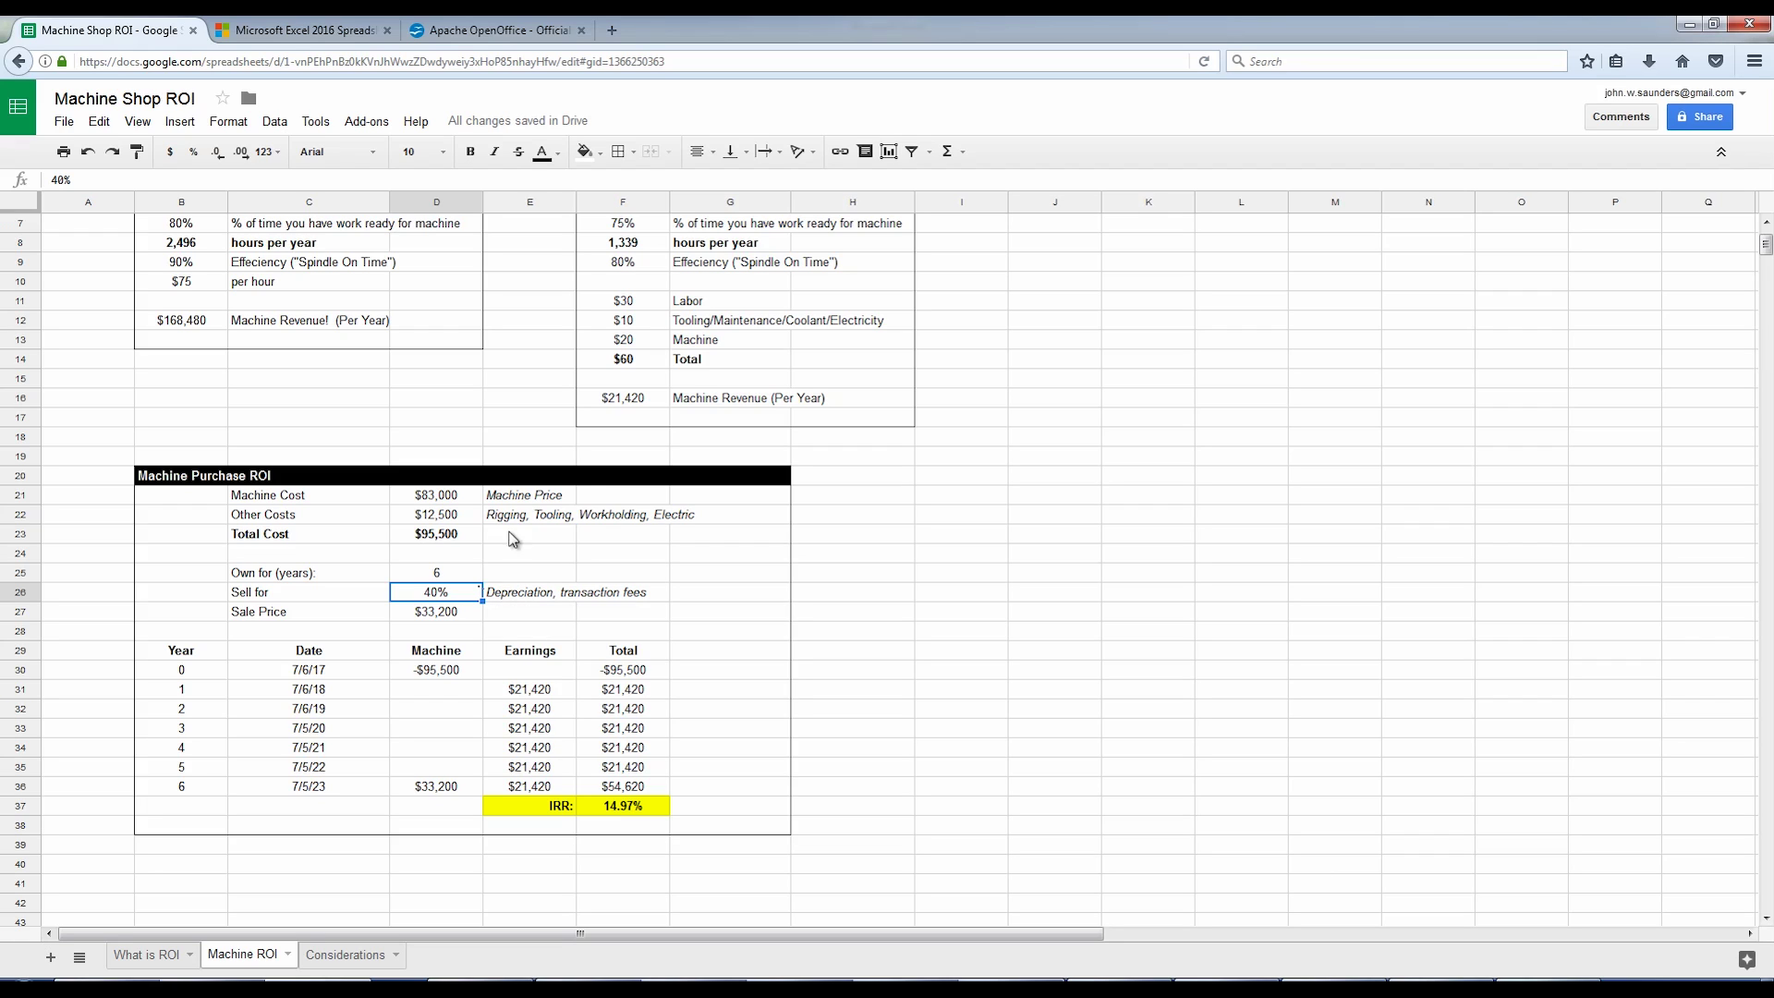
click(611, 324)
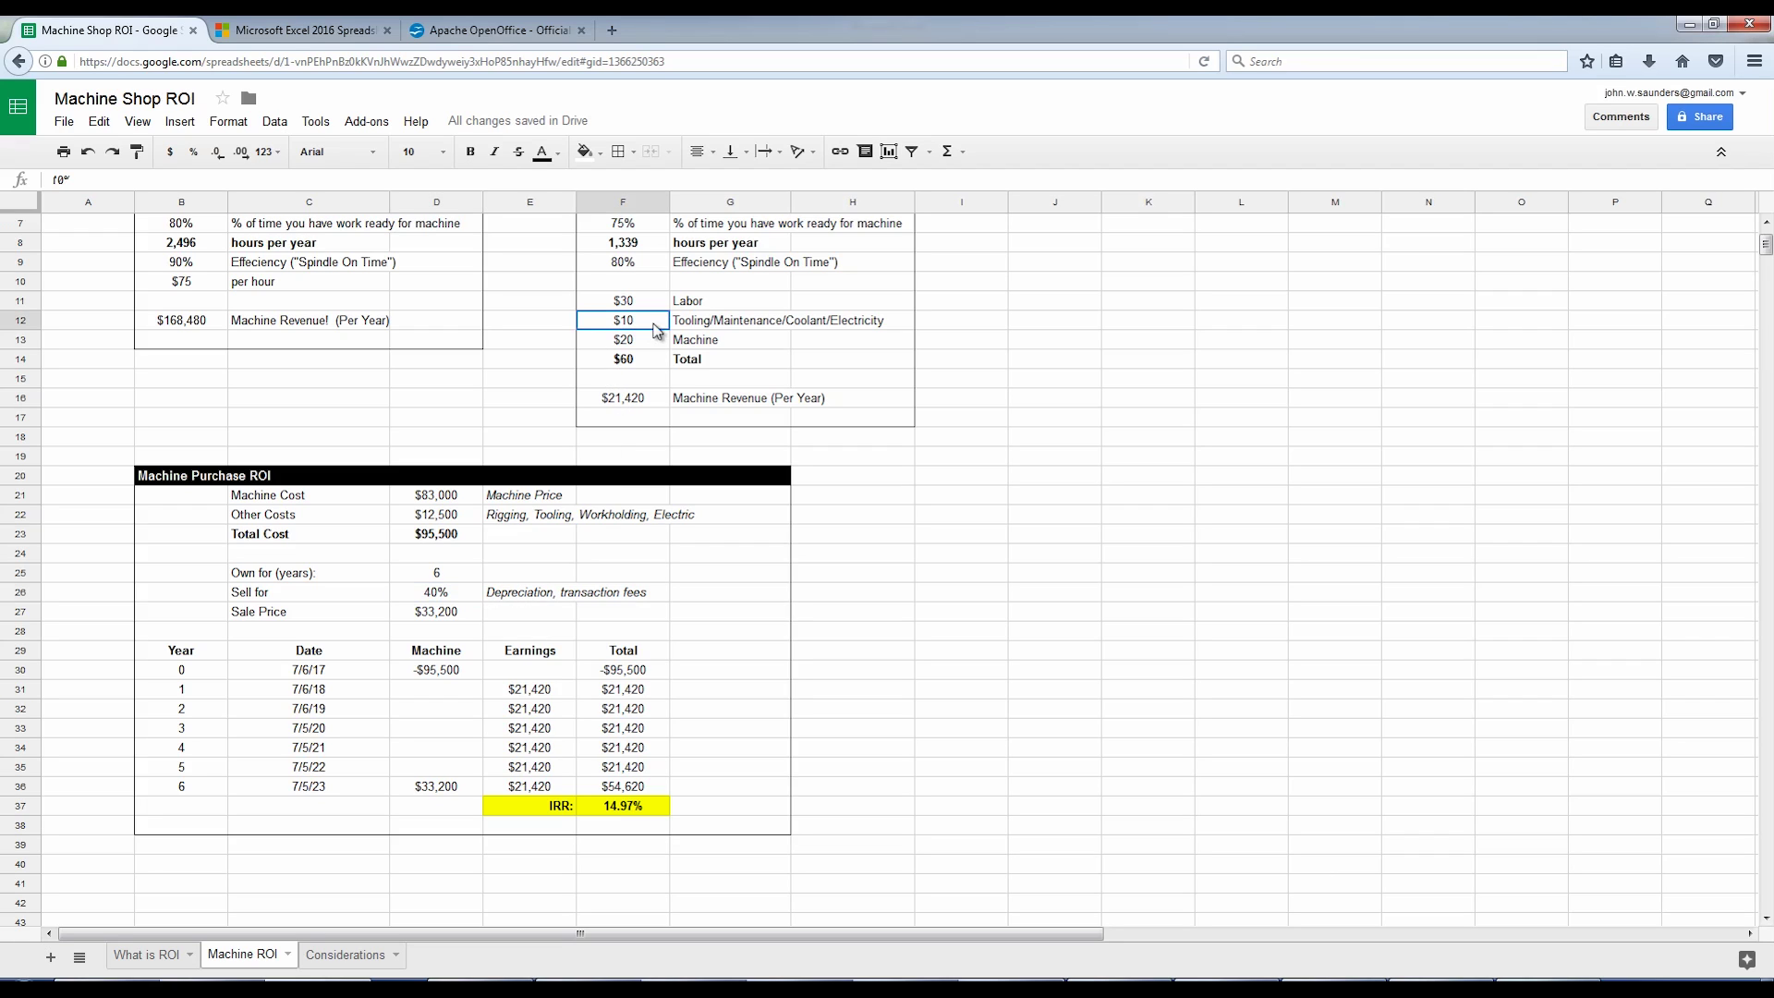
drag(674, 323, 656, 329)
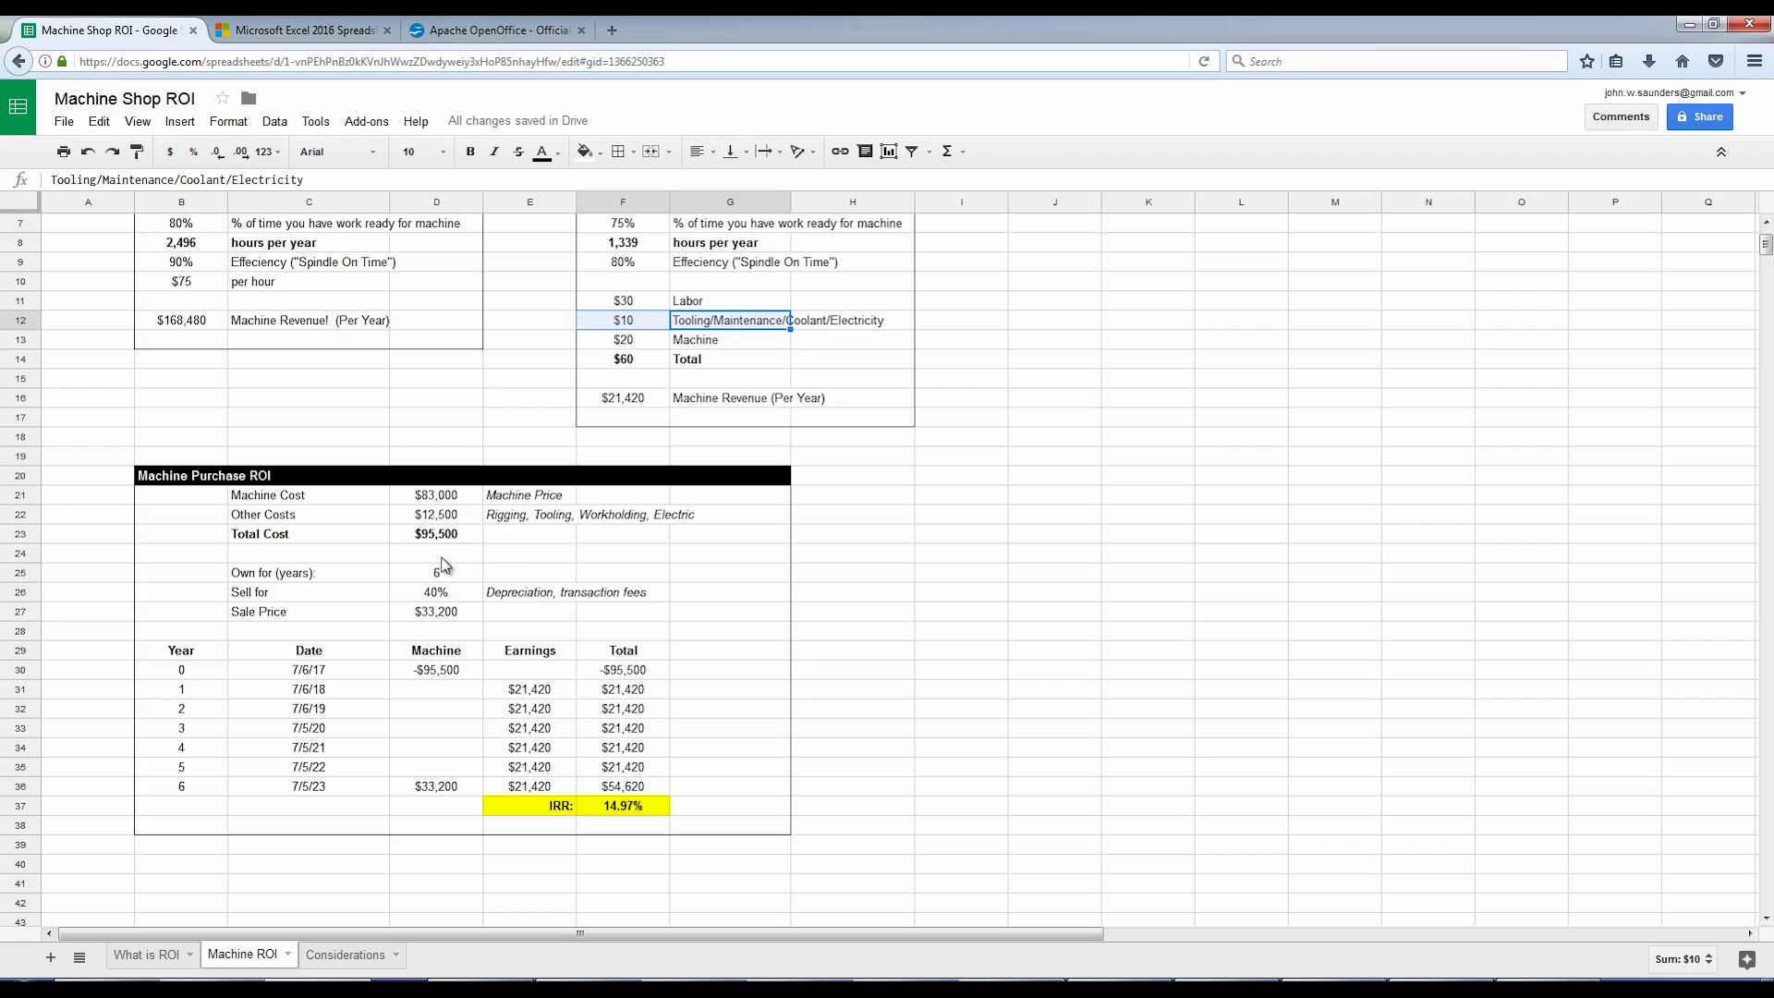
click(446, 612)
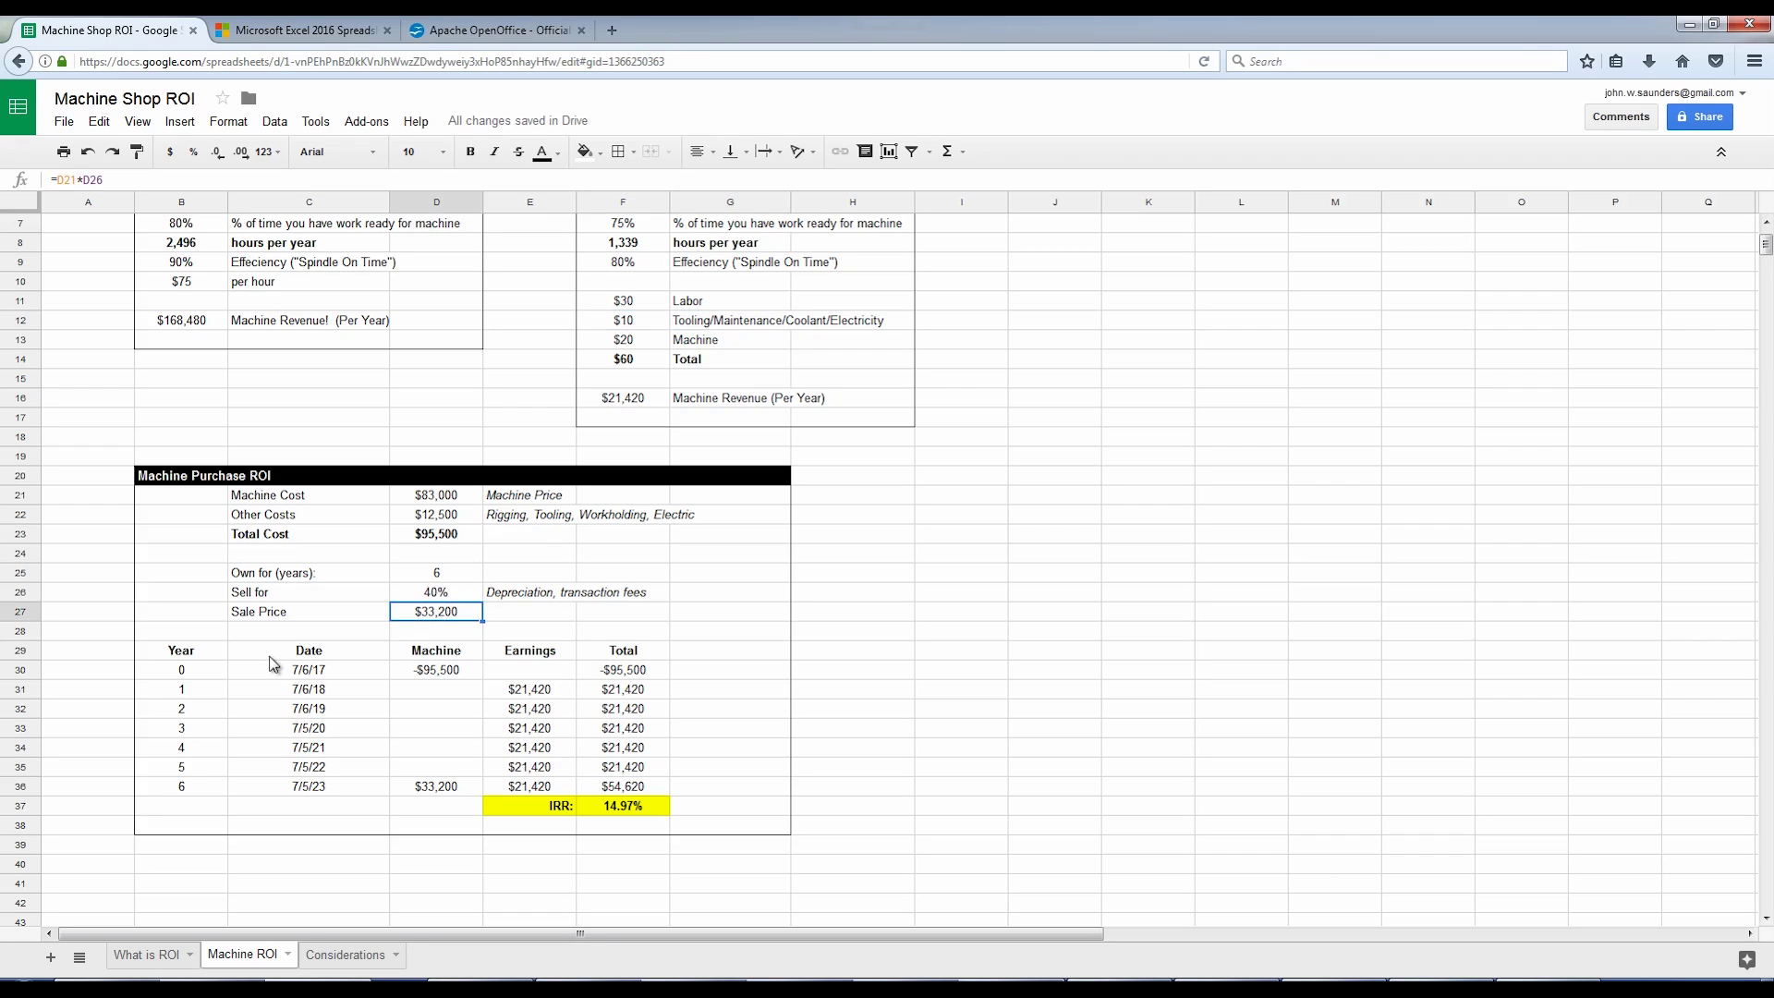
click(466, 672)
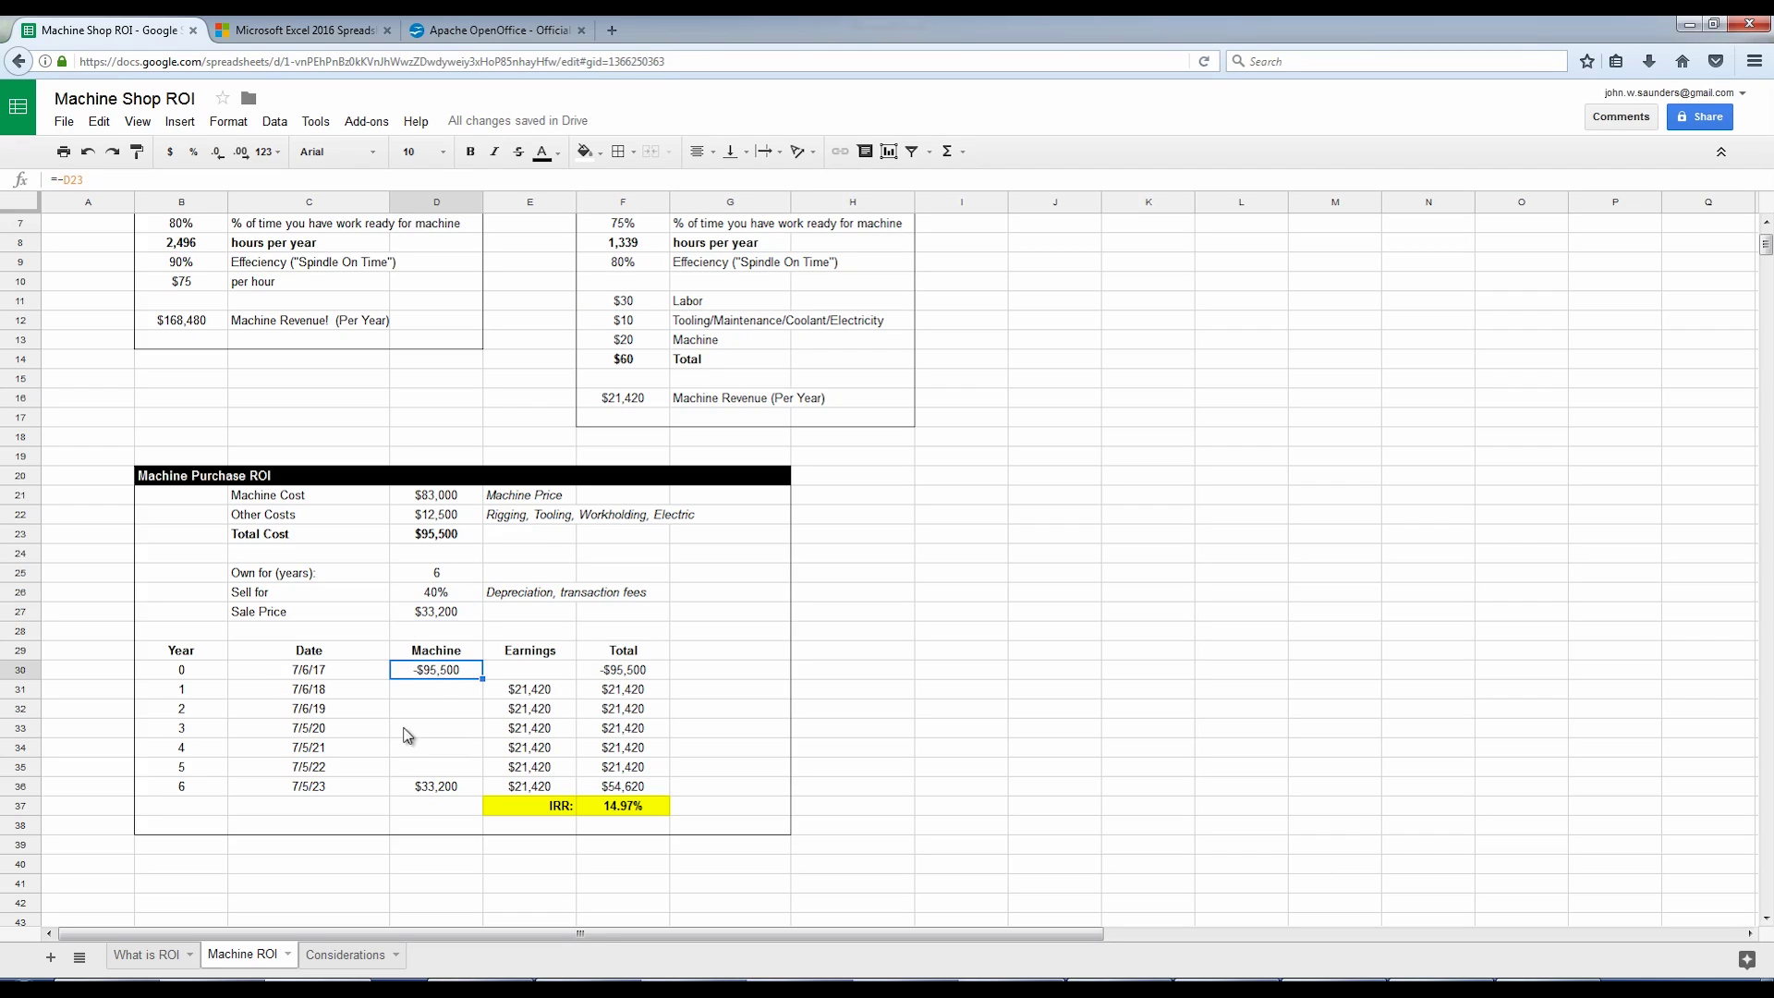
click(144, 954)
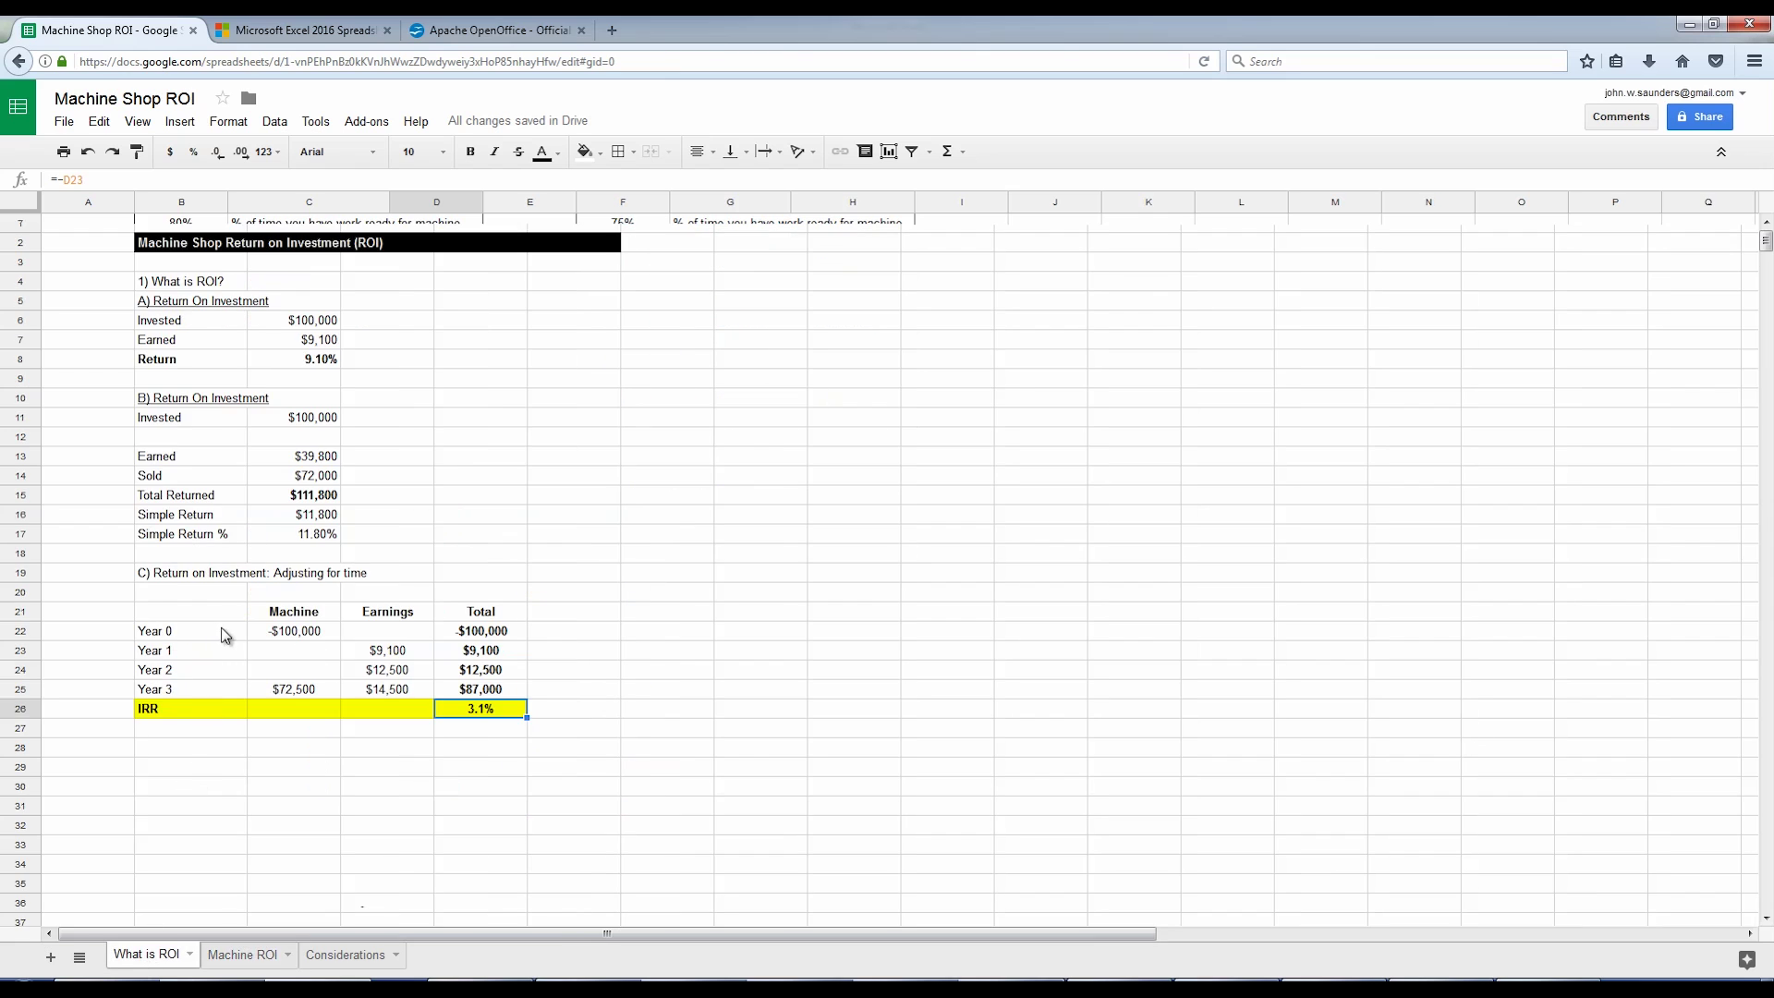
drag(217, 617, 480, 708)
click(328, 865)
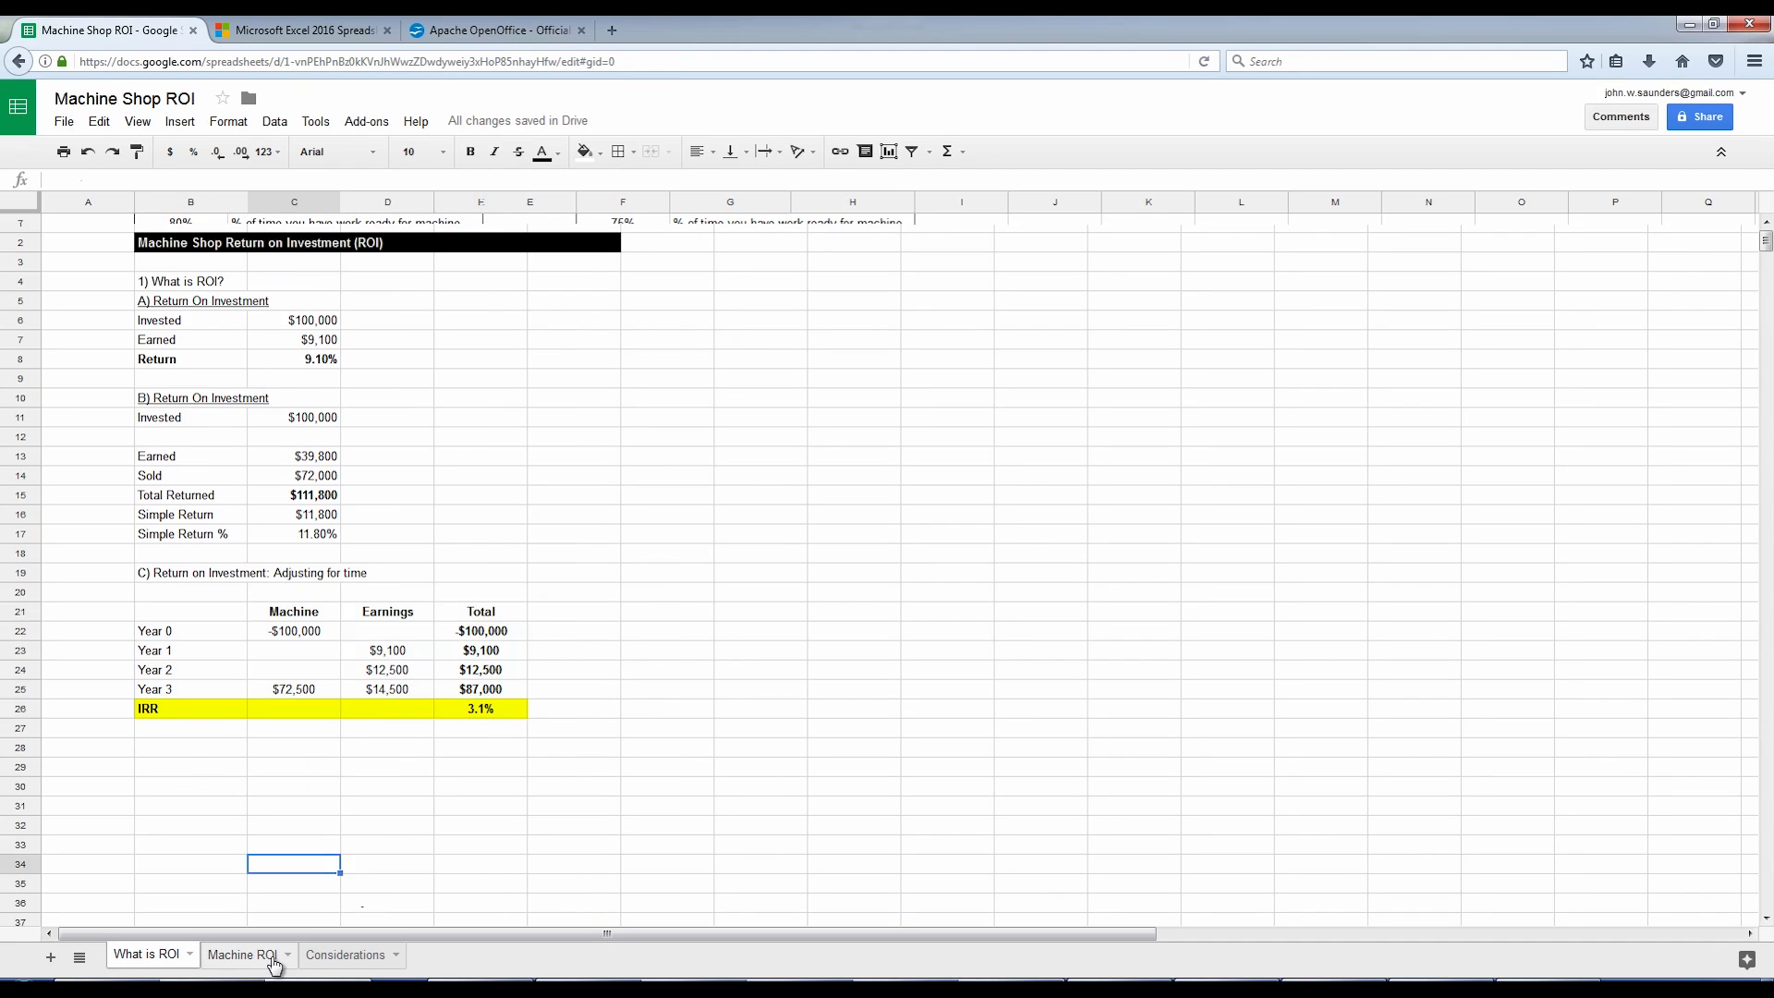
click(242, 954)
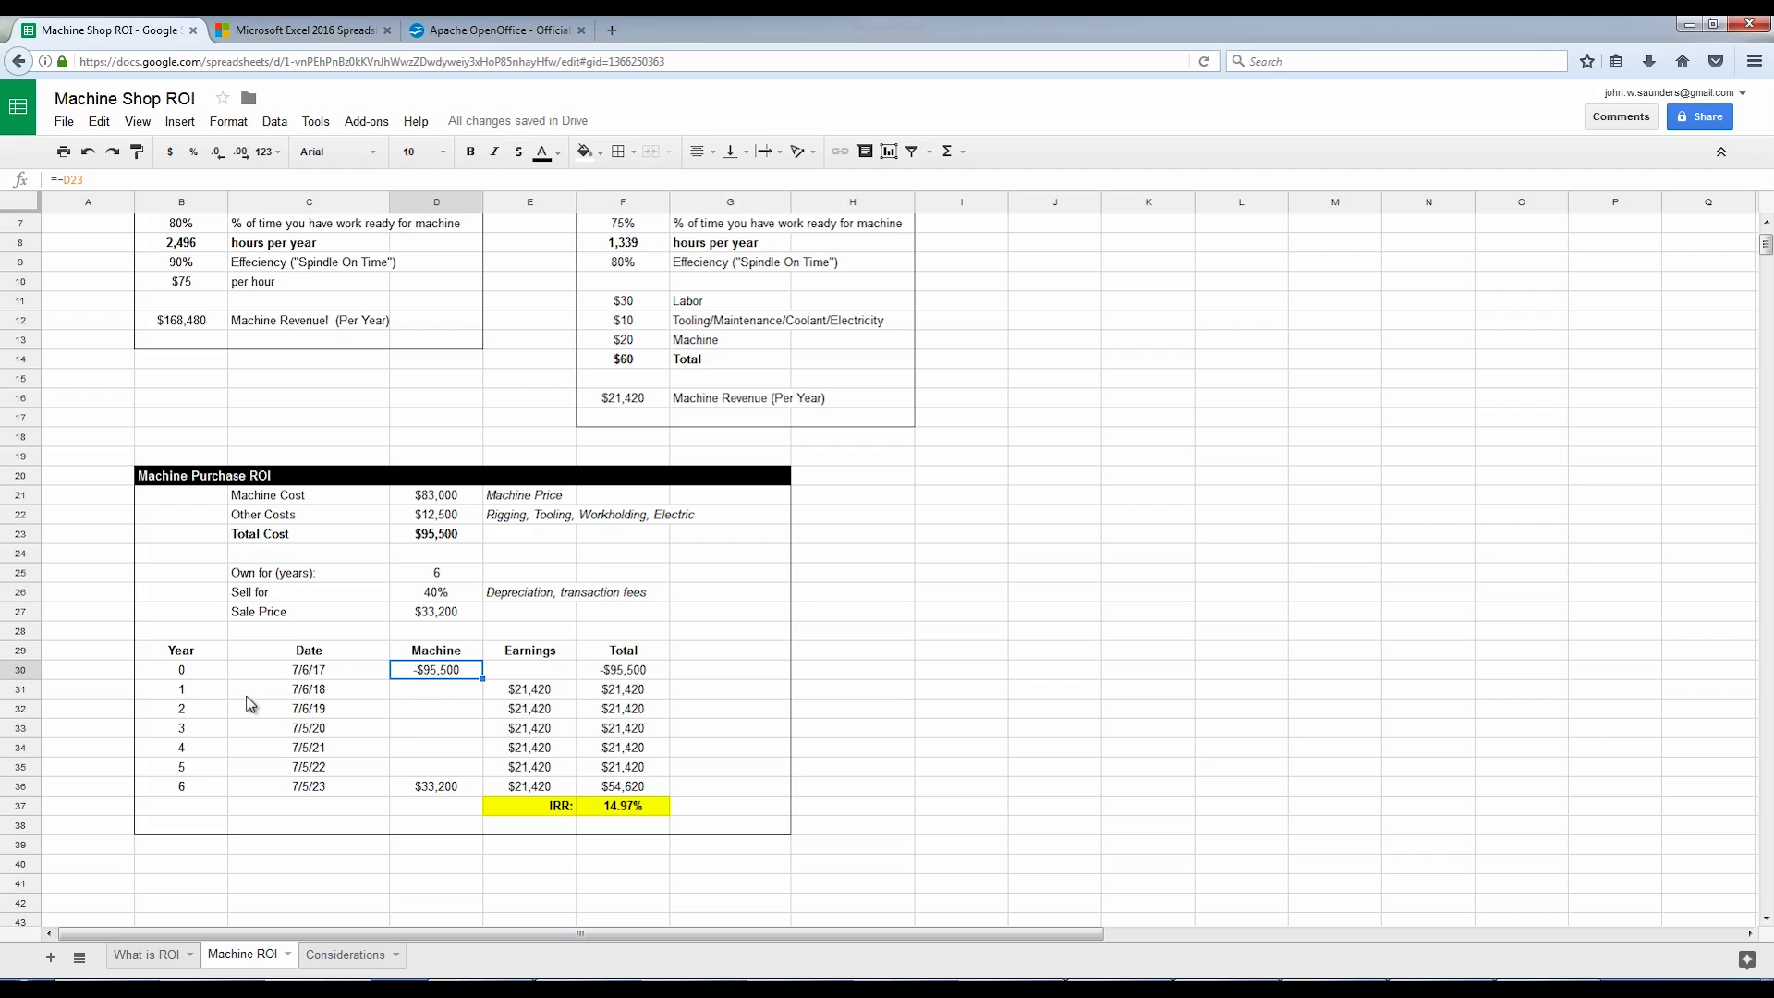
click(550, 691)
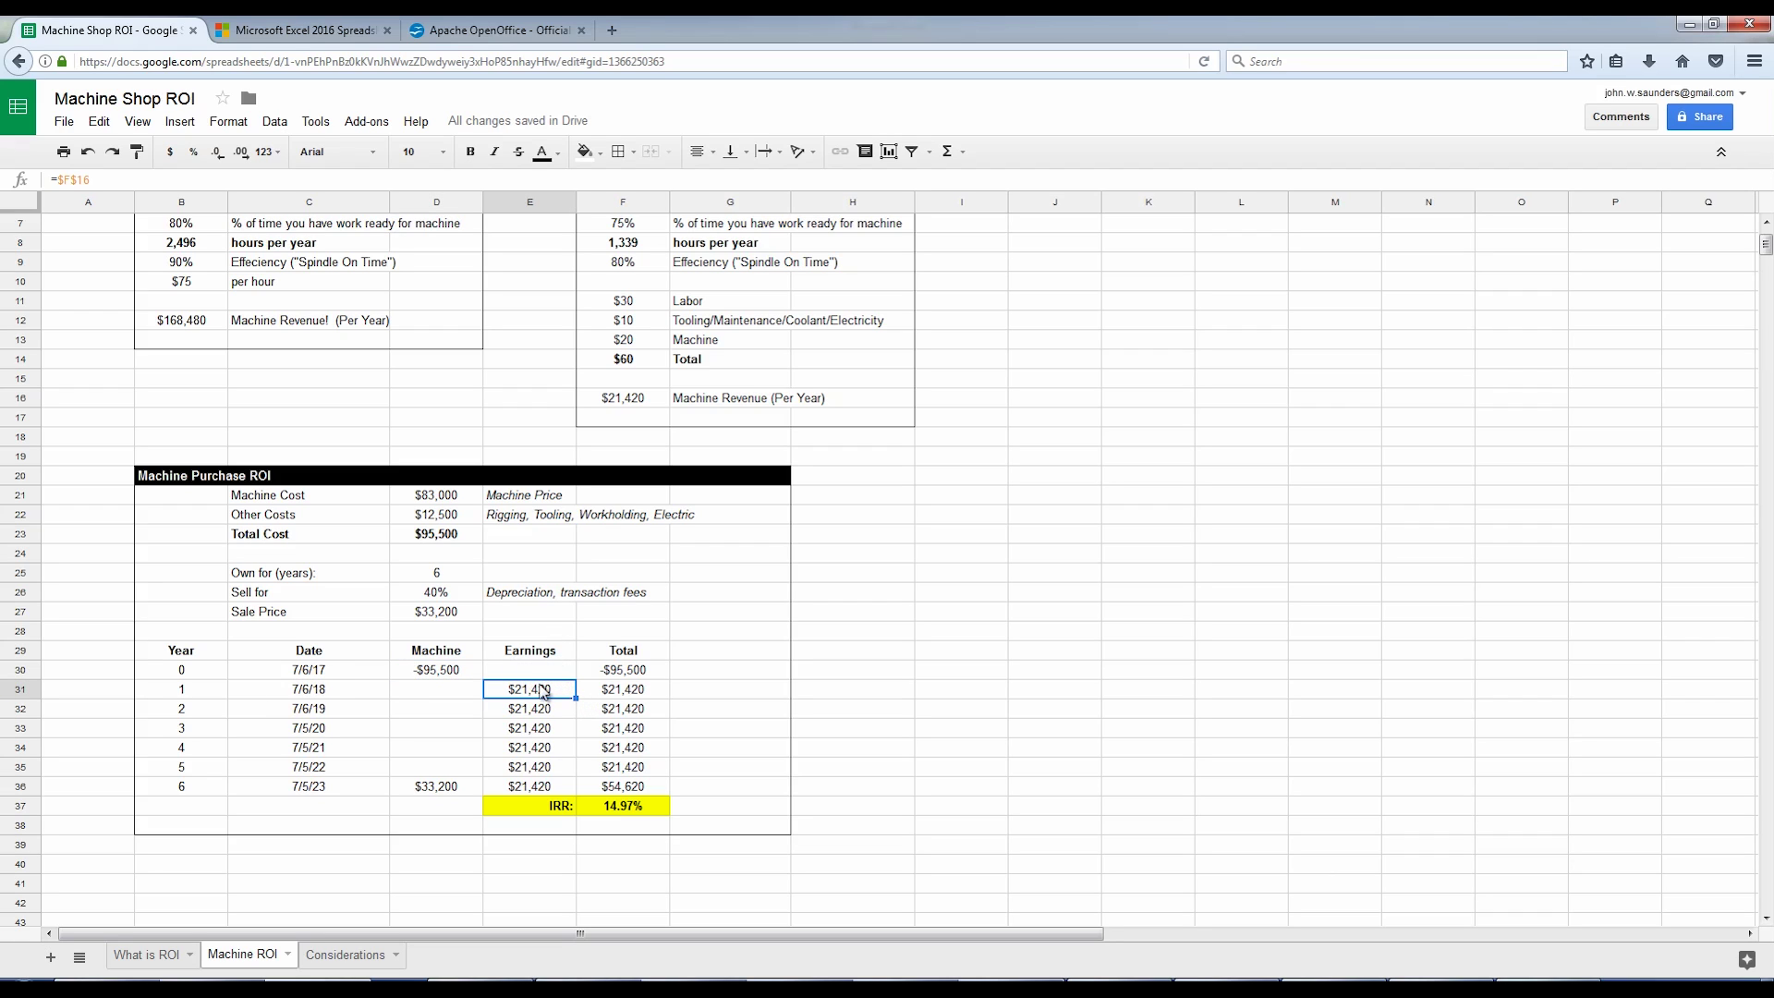
key(Down)
key(shift+Down)
key(shift+Down)
key(shift+Down)
key(shift+Down)
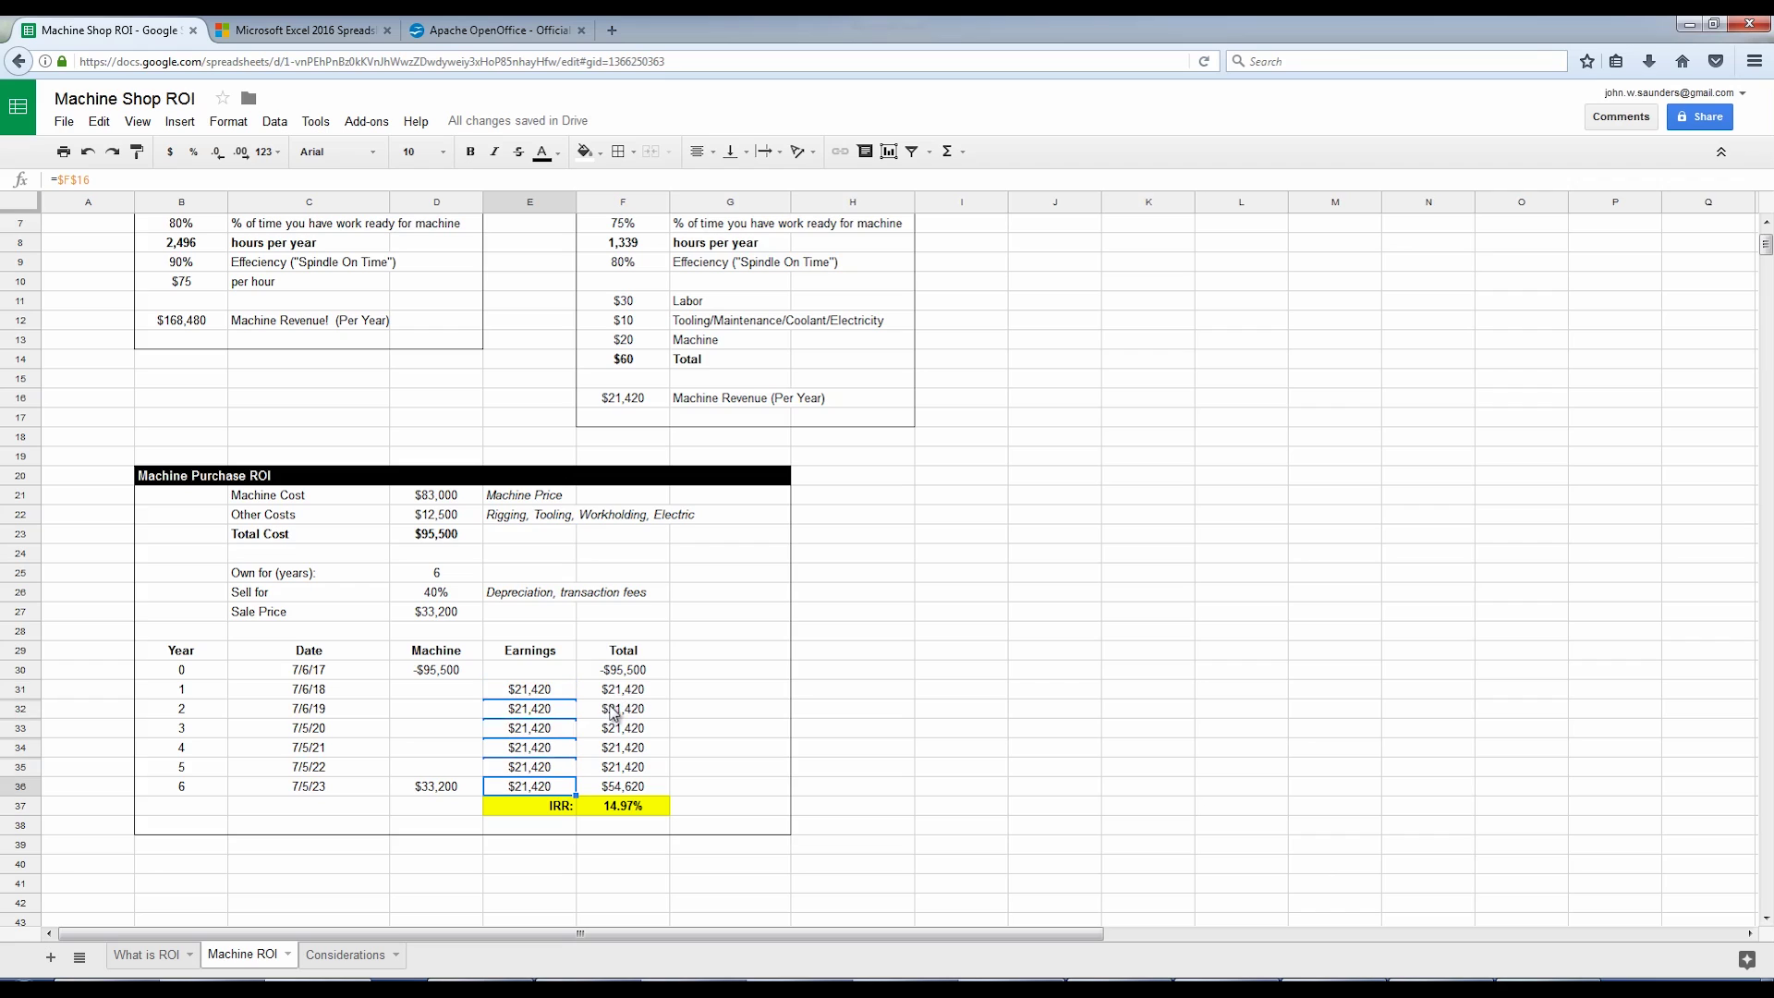
key(ctrl+c)
click(459, 790)
key(Down)
key(Right)
key(Right)
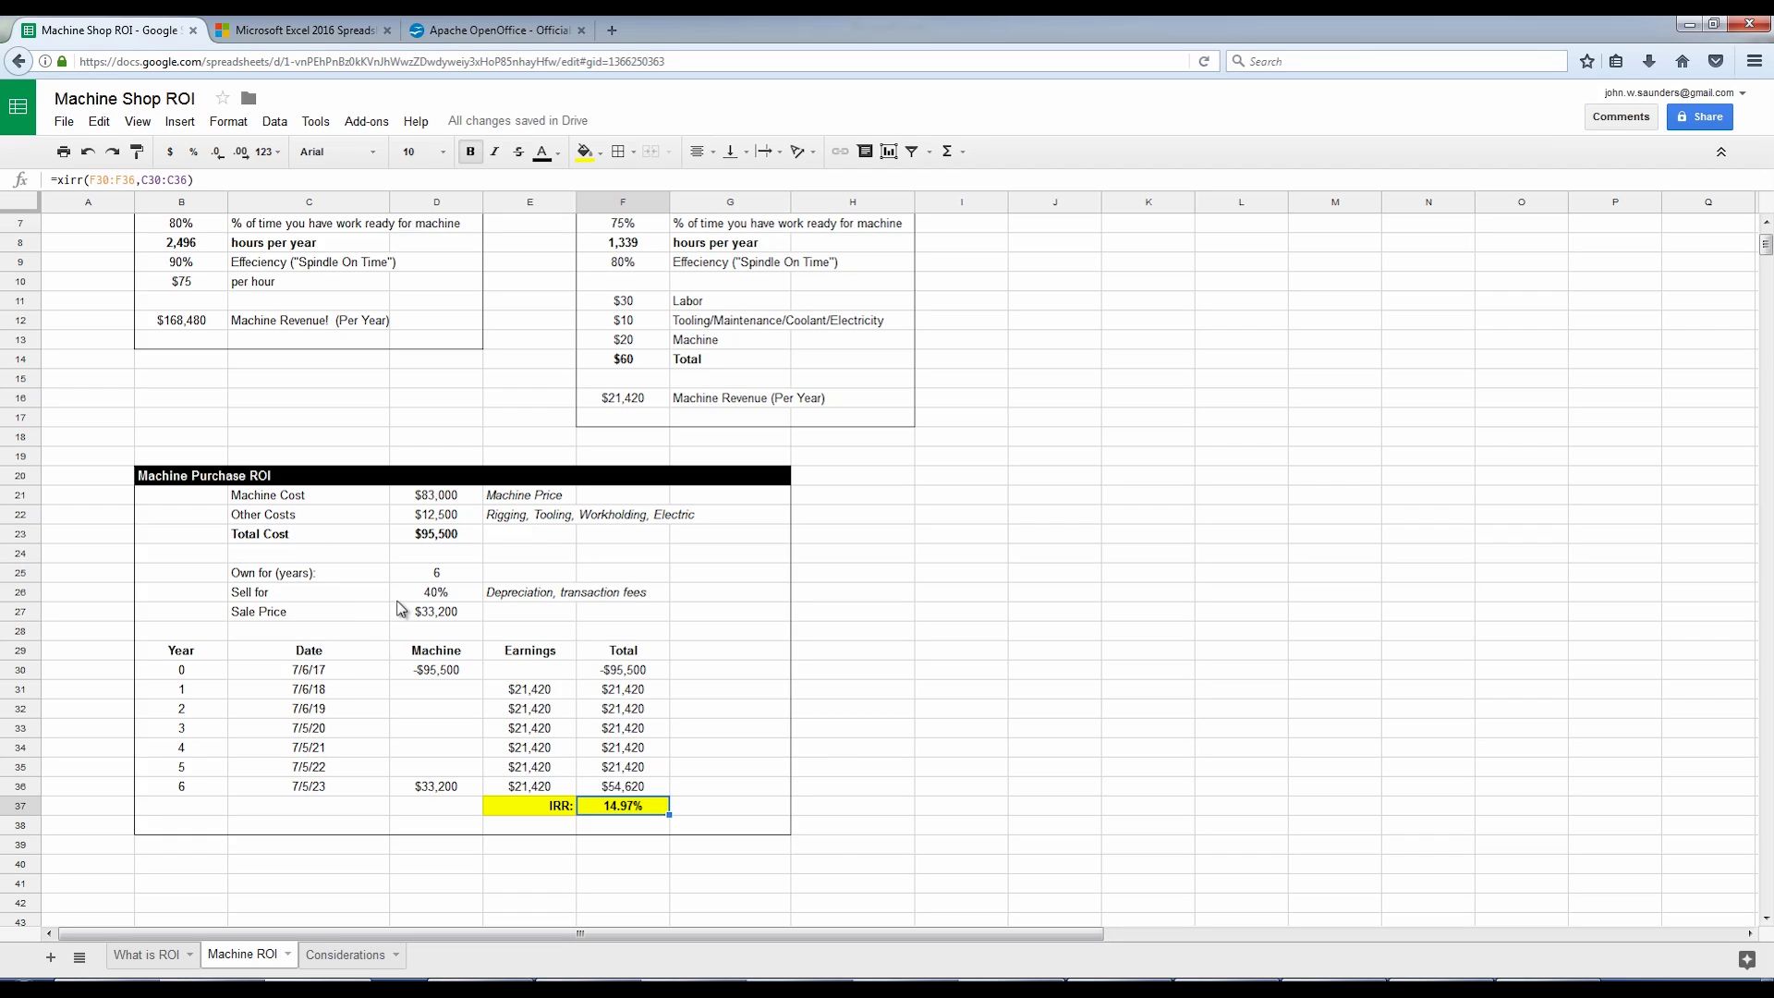
- Enter =xirr(F30:F36,C30:C36) in F37, giving 14.97%
text(=x)
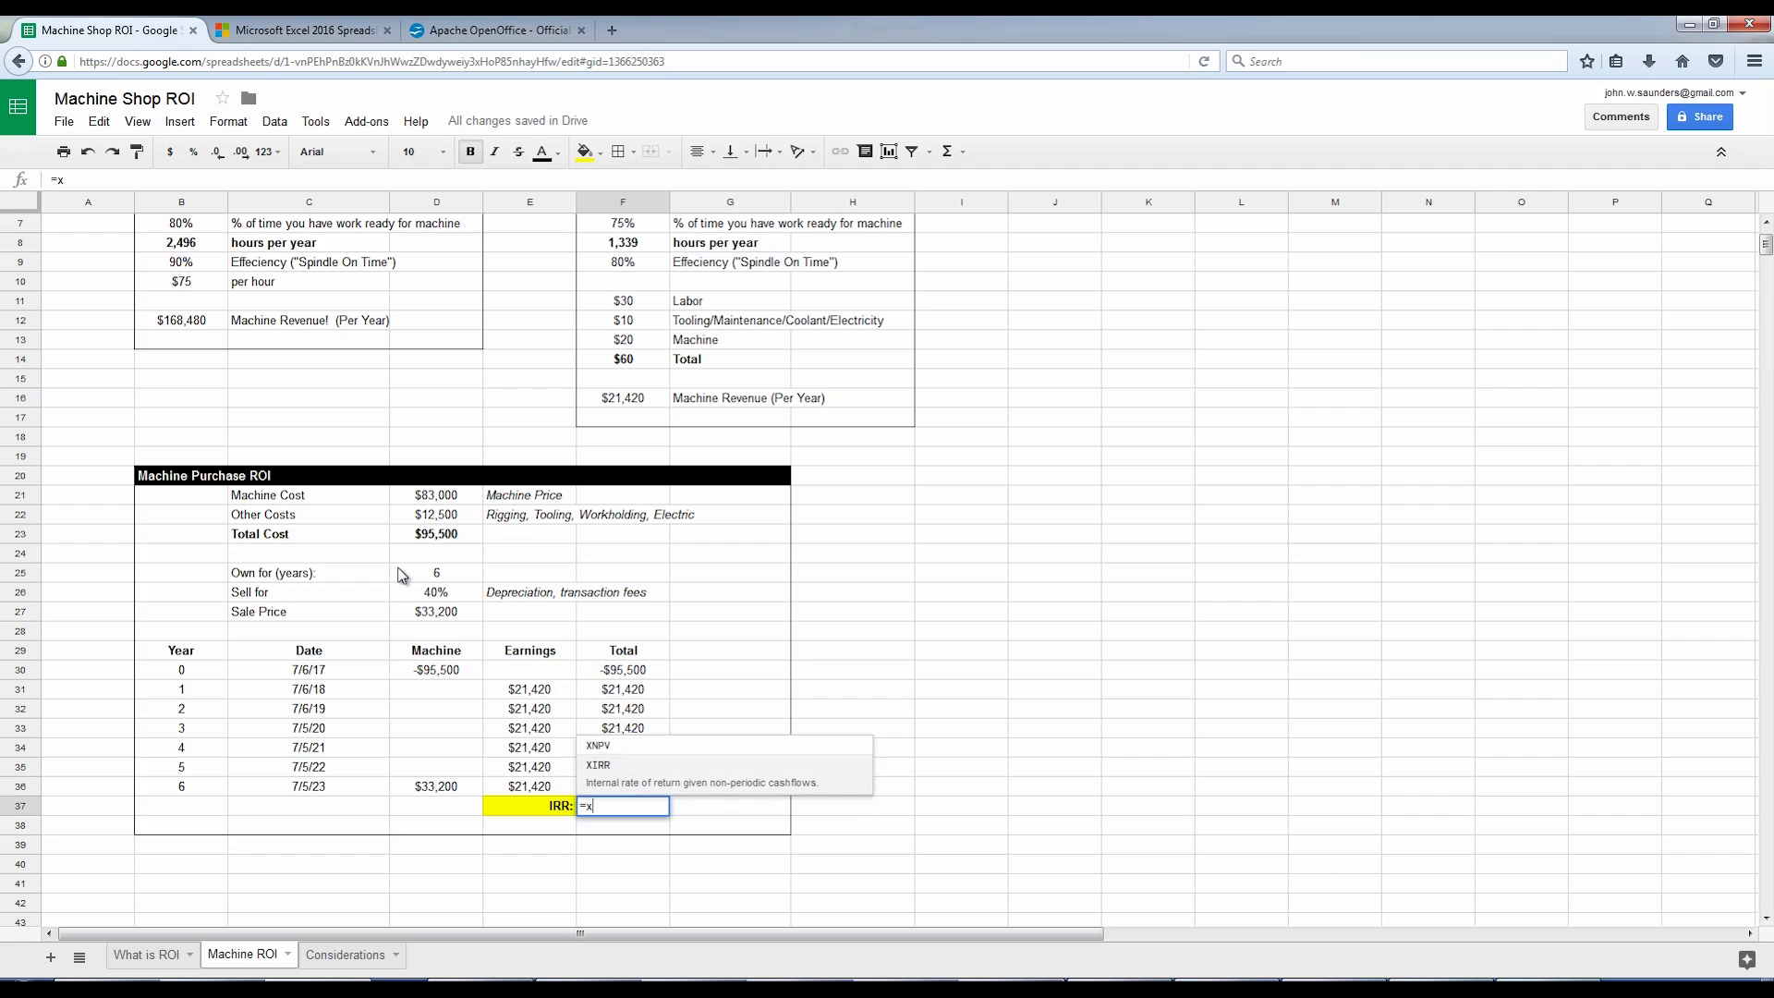
text(irr()
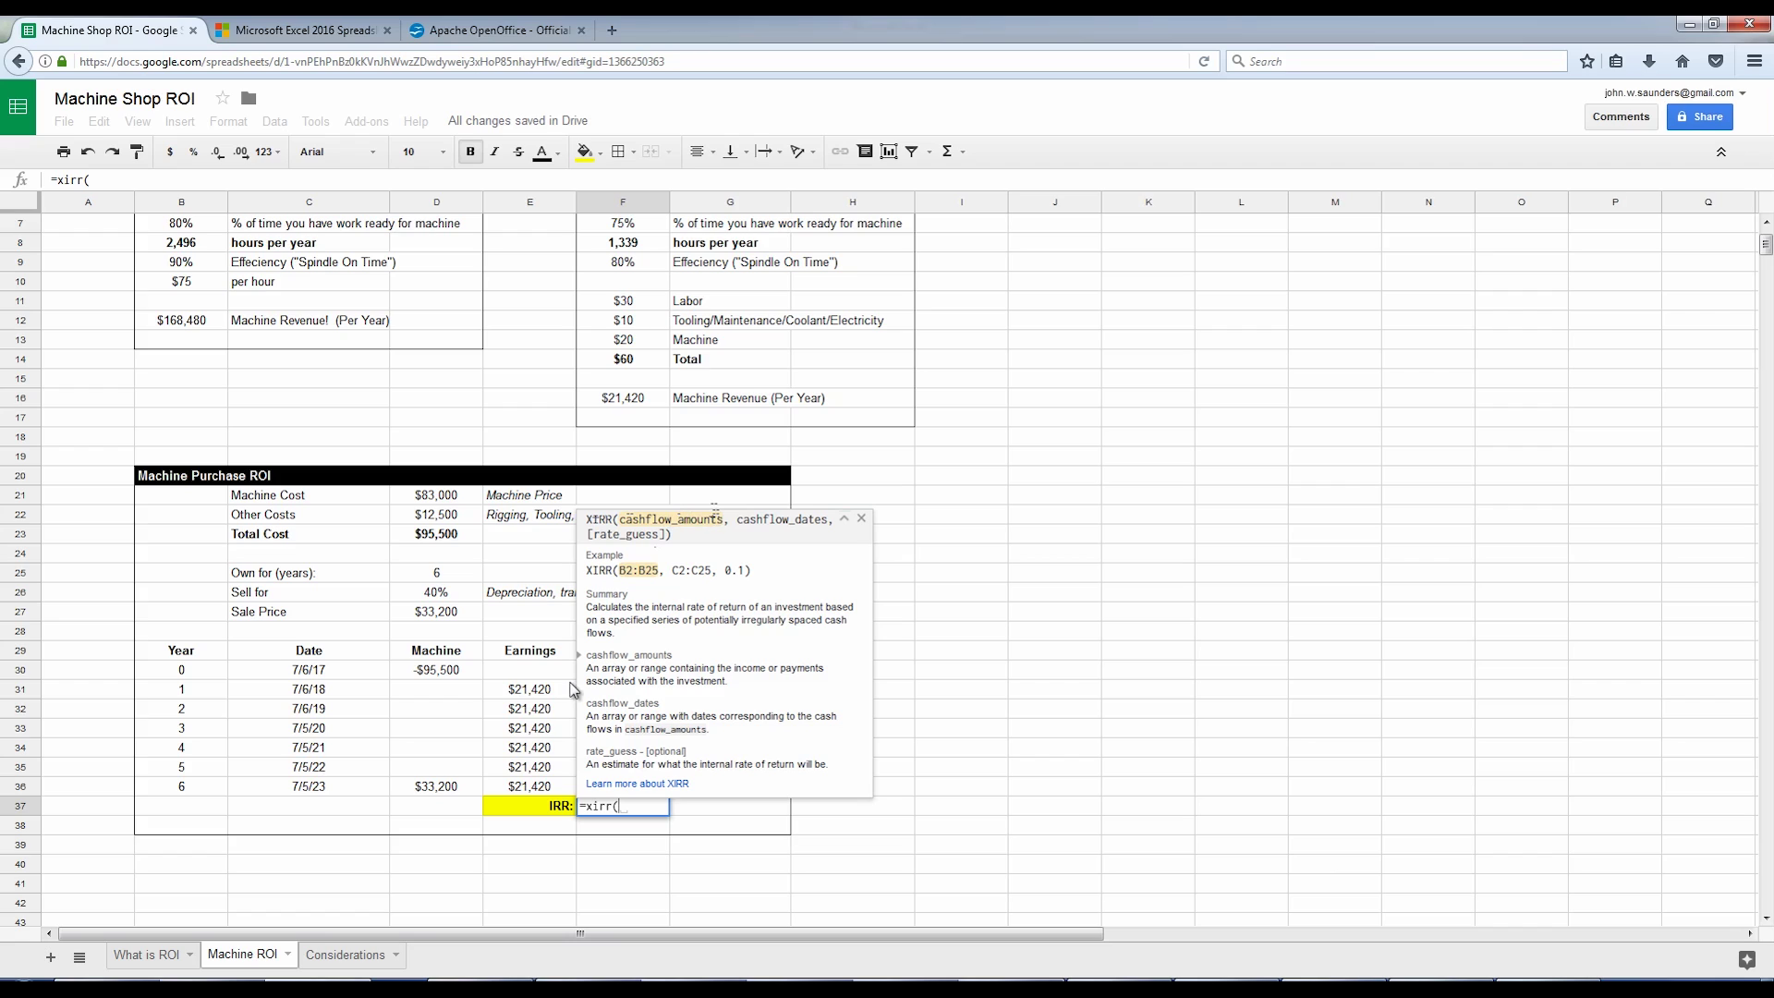
click(623, 787)
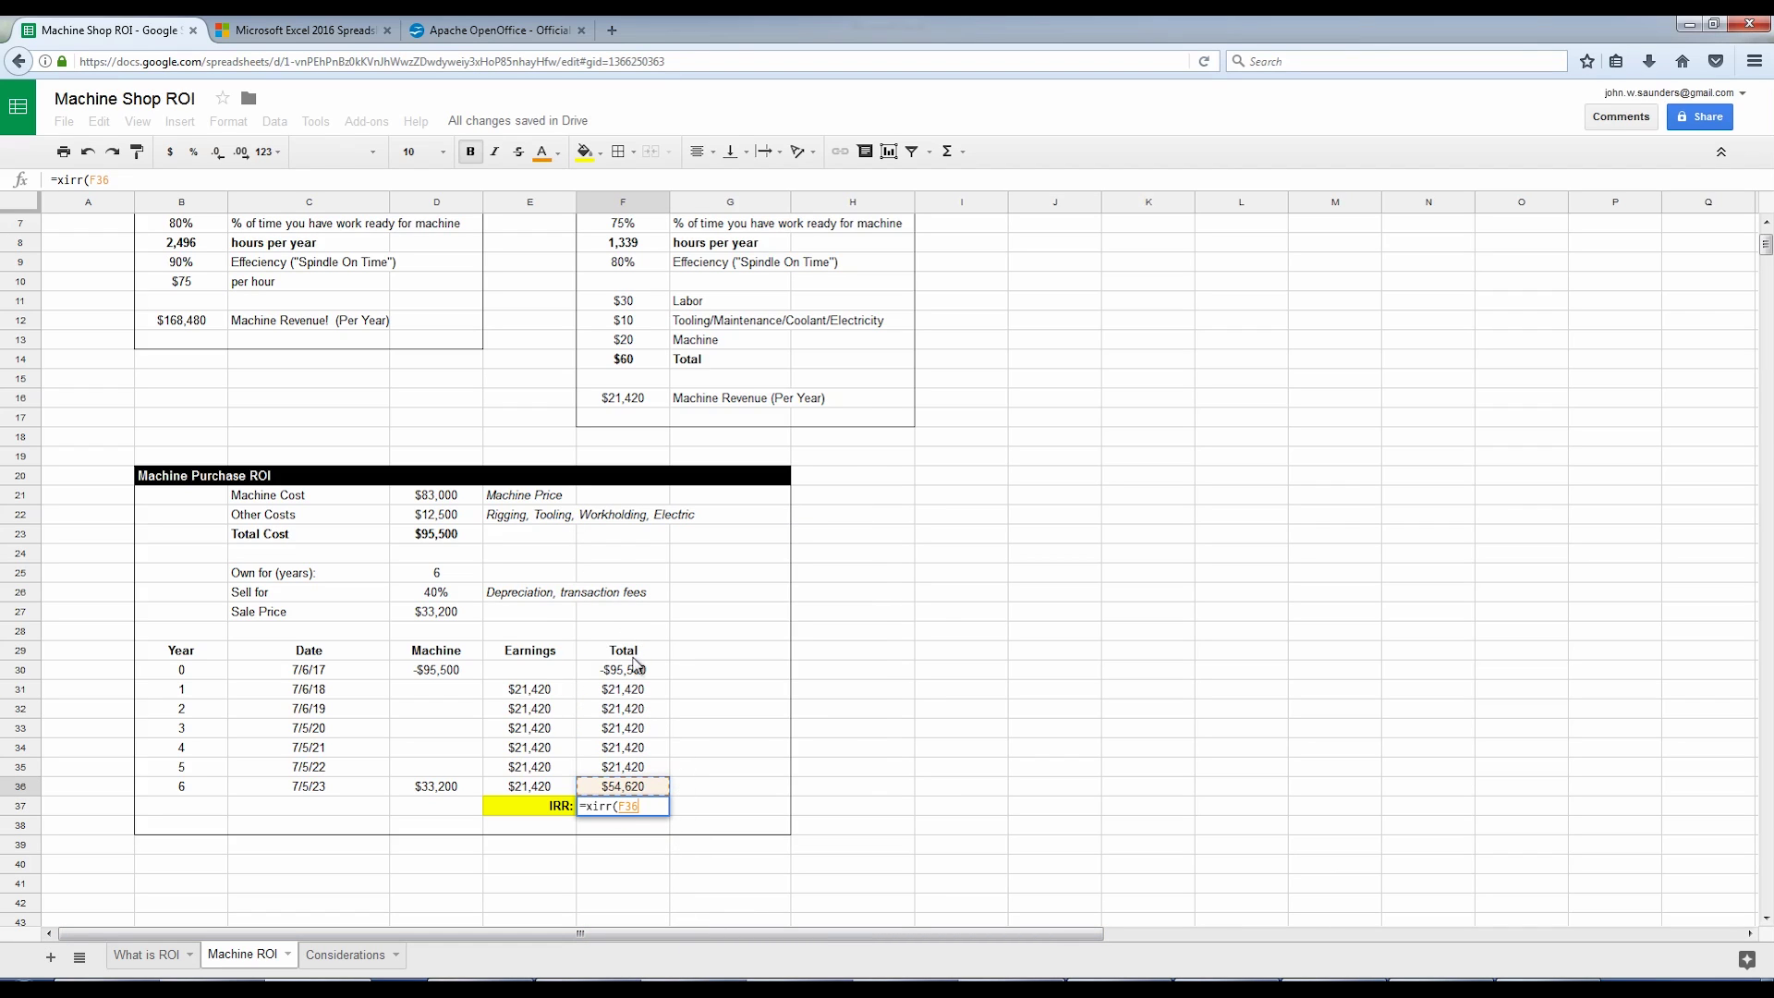
click(635, 675)
drag(635, 675, 640, 788)
text(,)
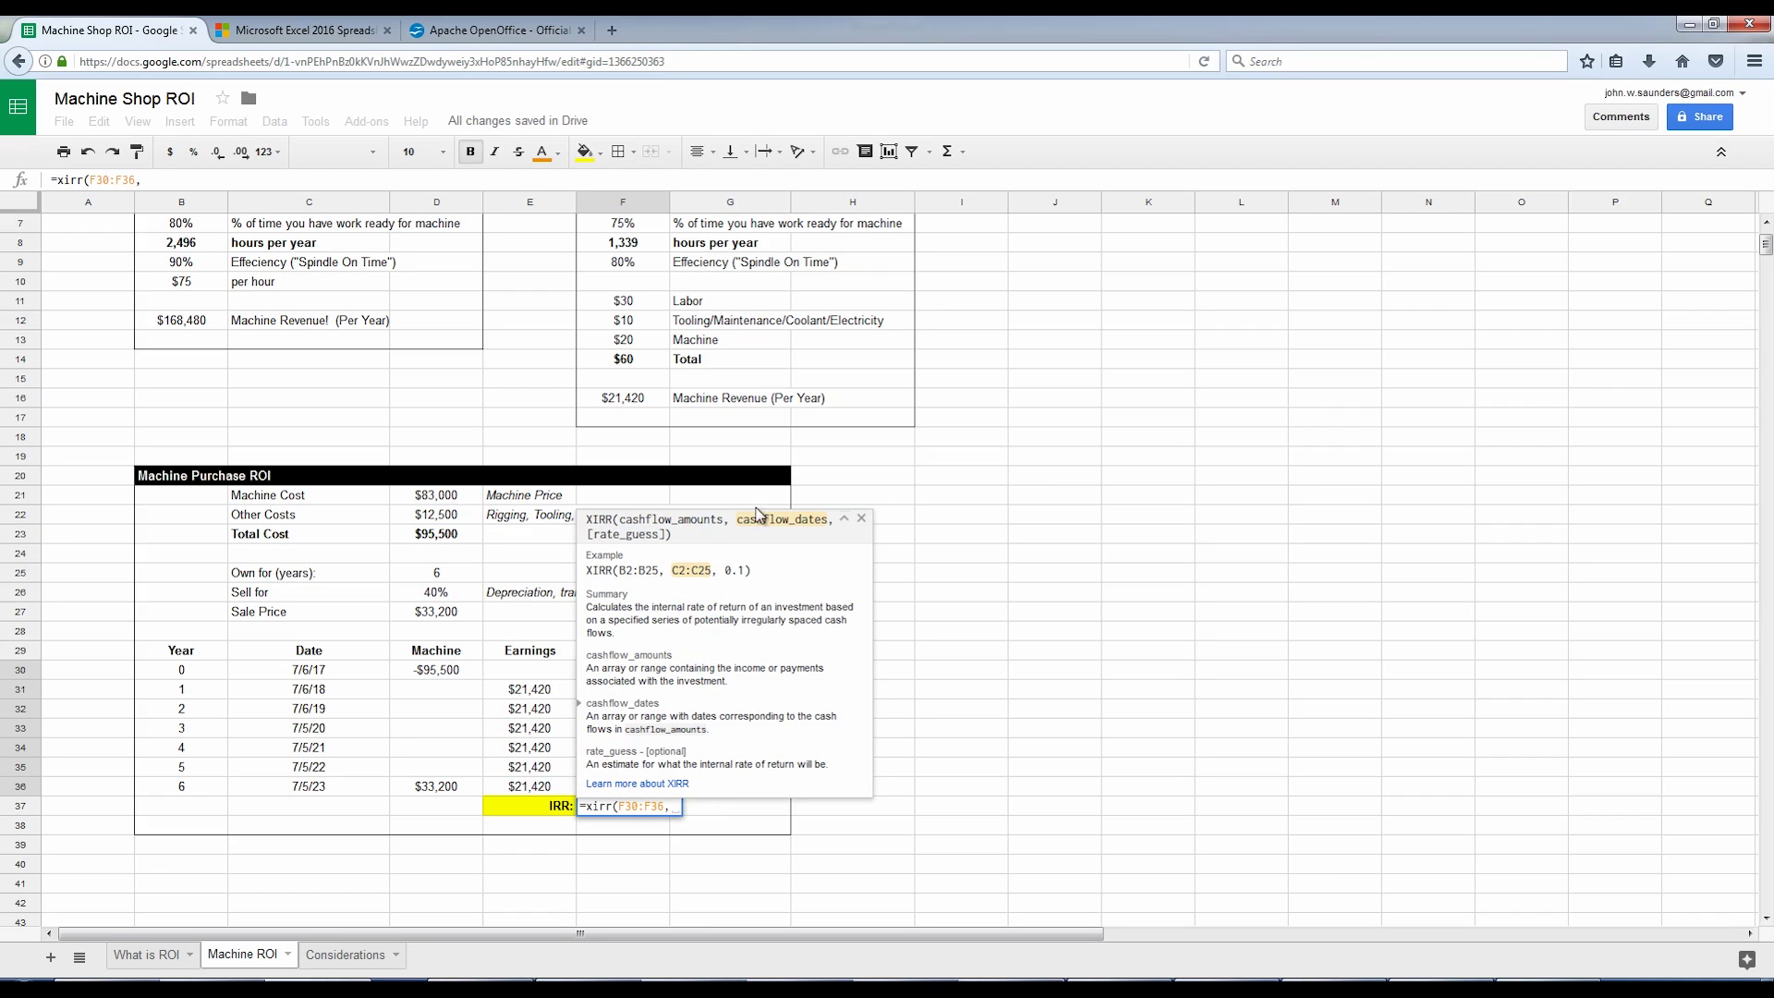
drag(272, 669, 278, 786)
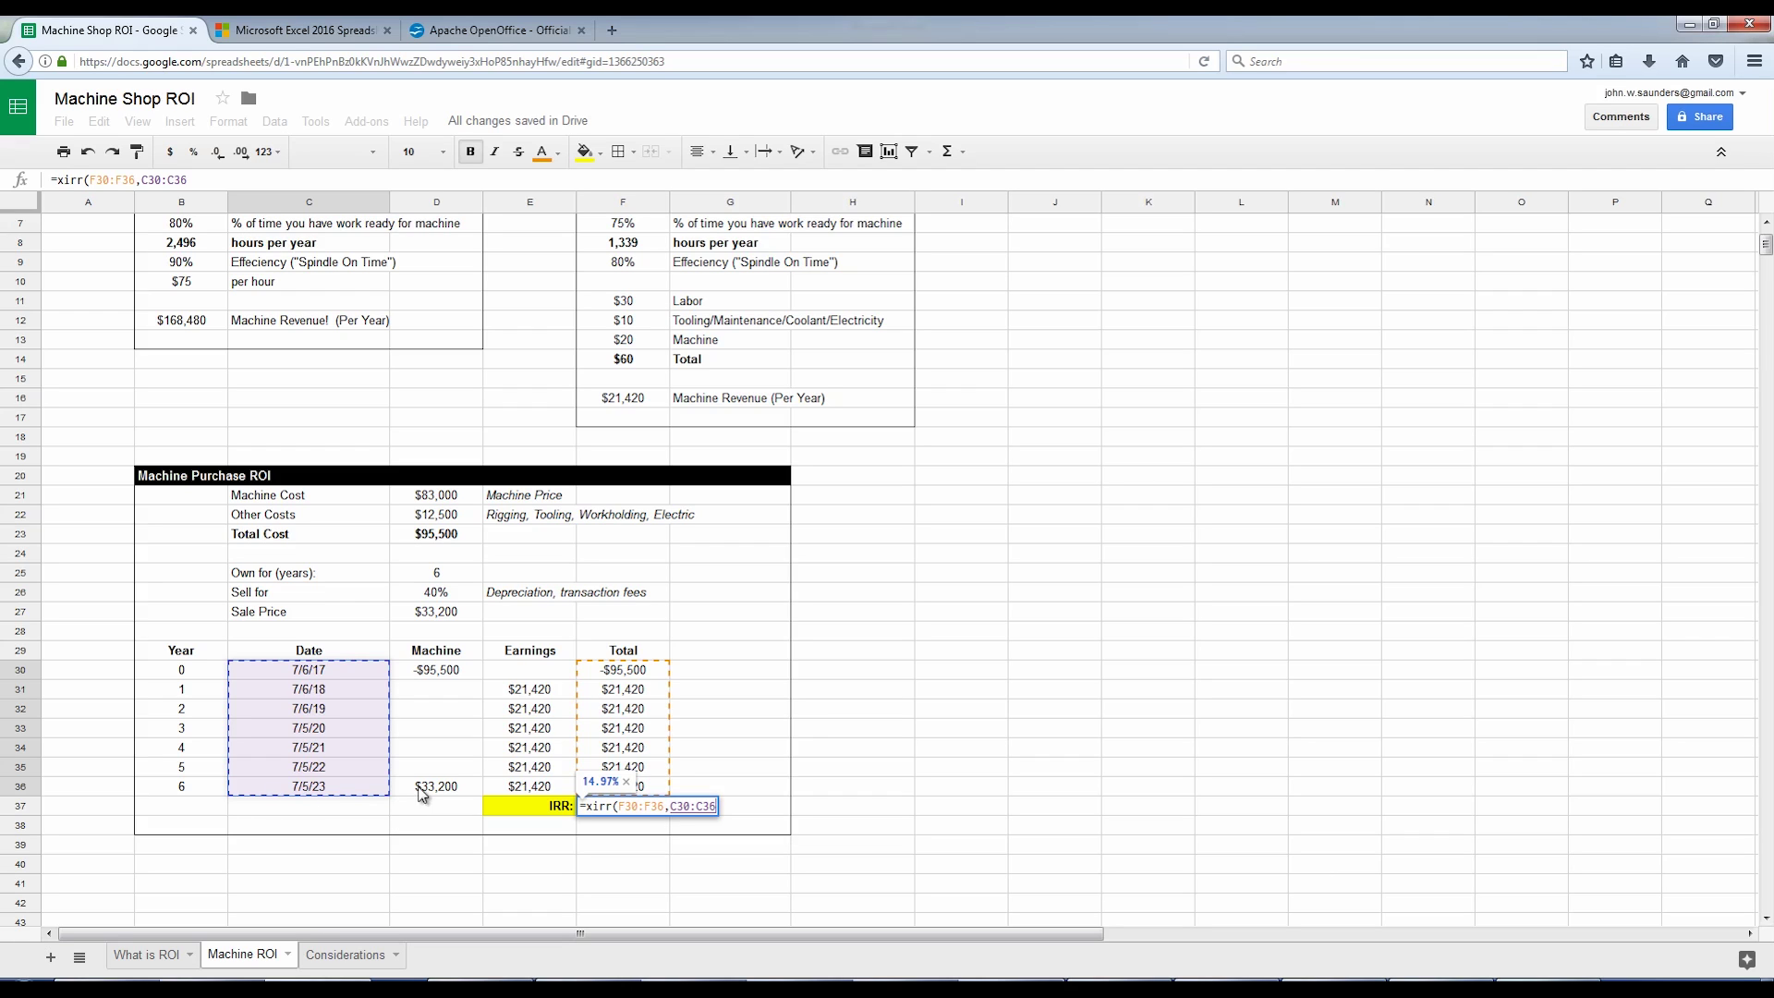
key(Return)
key(Up)
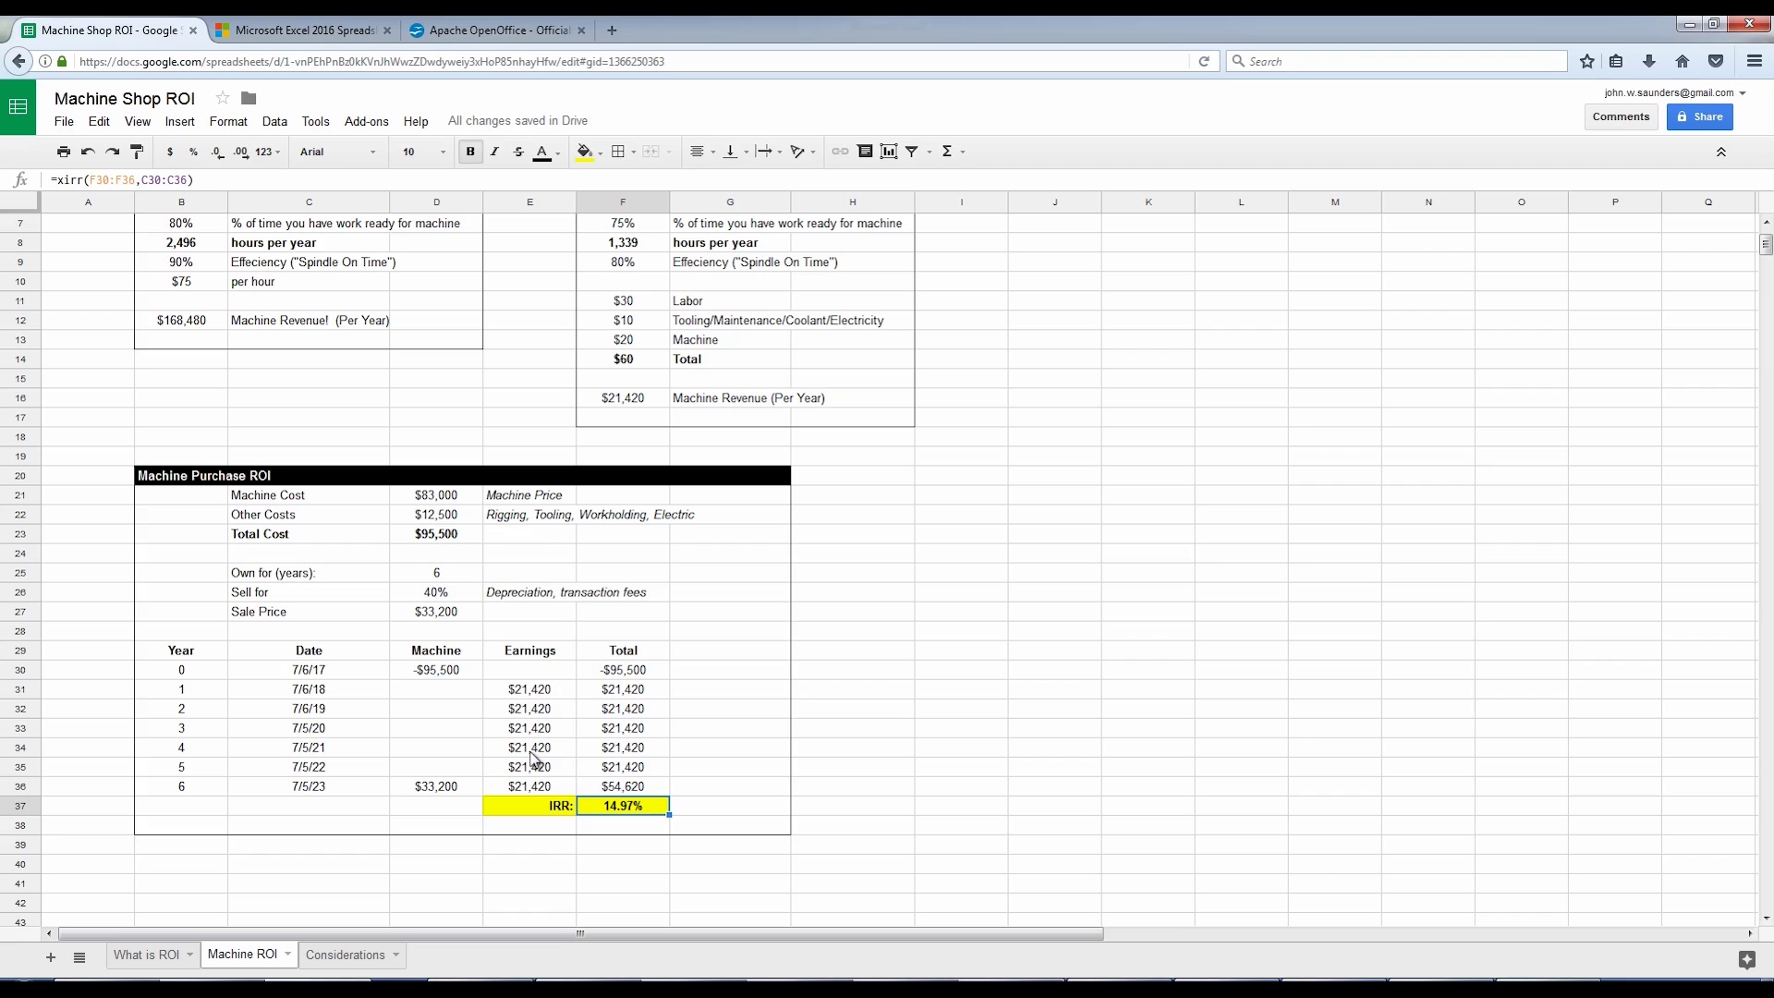
- Read the Considerations advice points, from 'Garbage in, Garbage out' to 'People underestimate expenses'
click(361, 955)
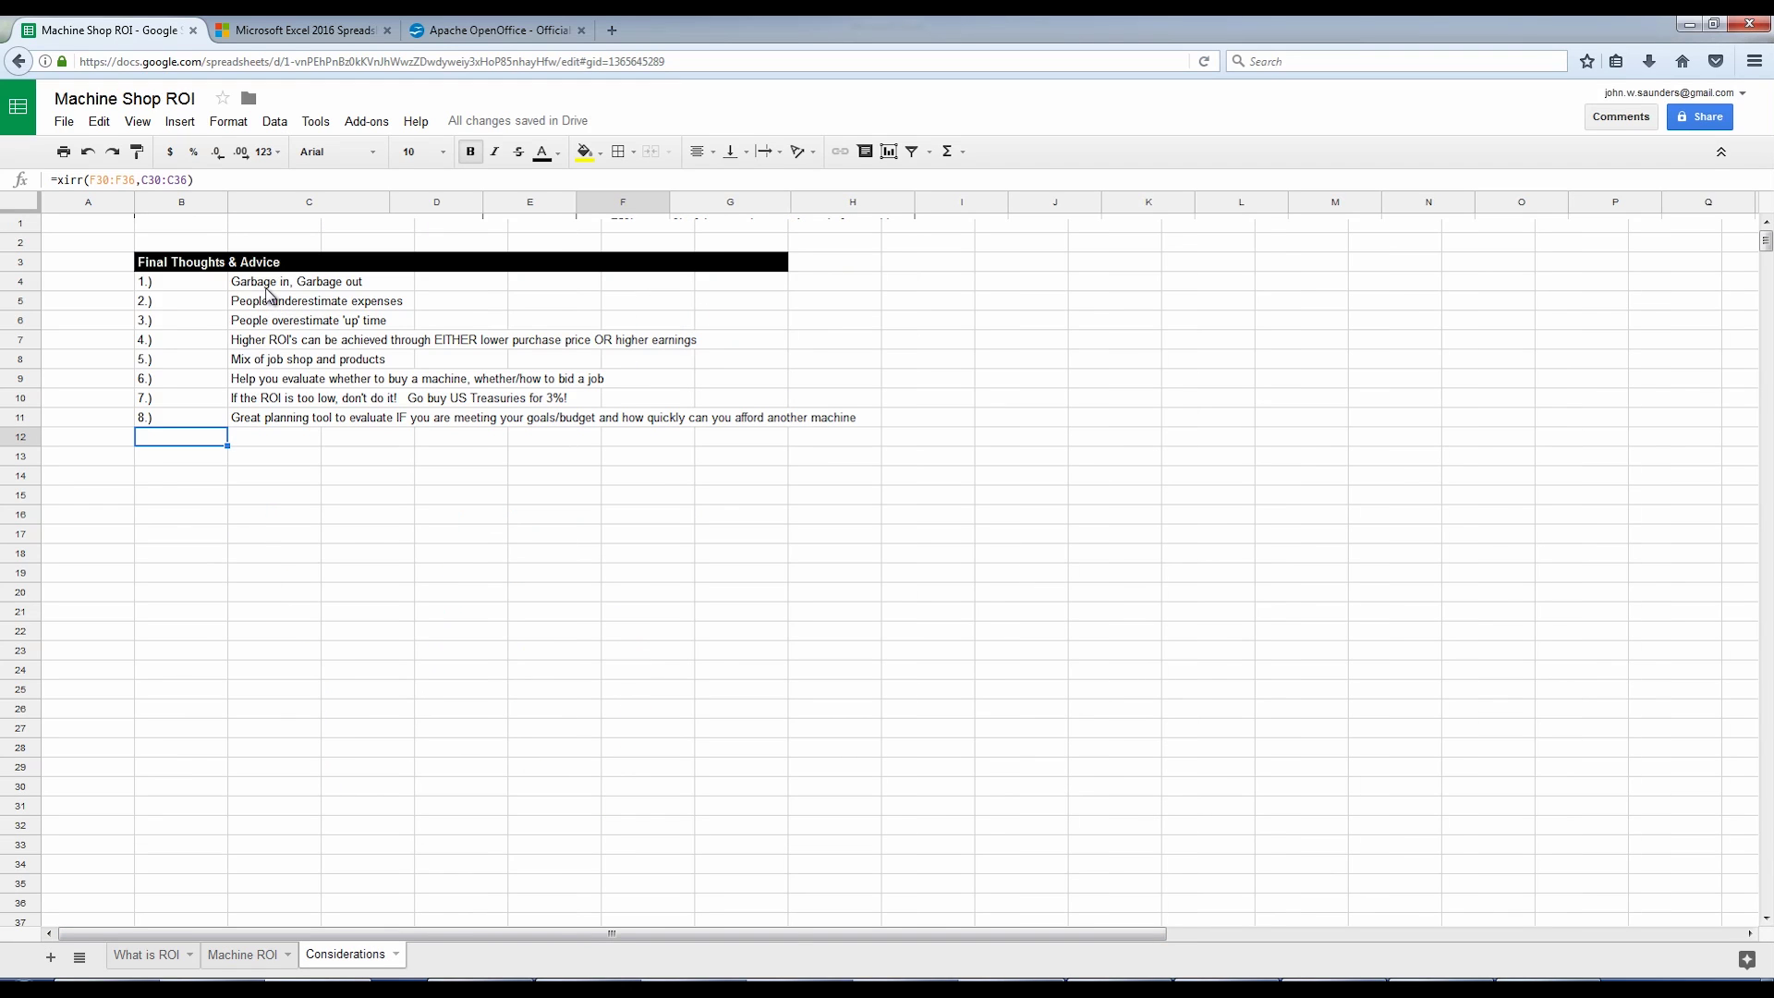
click(267, 286)
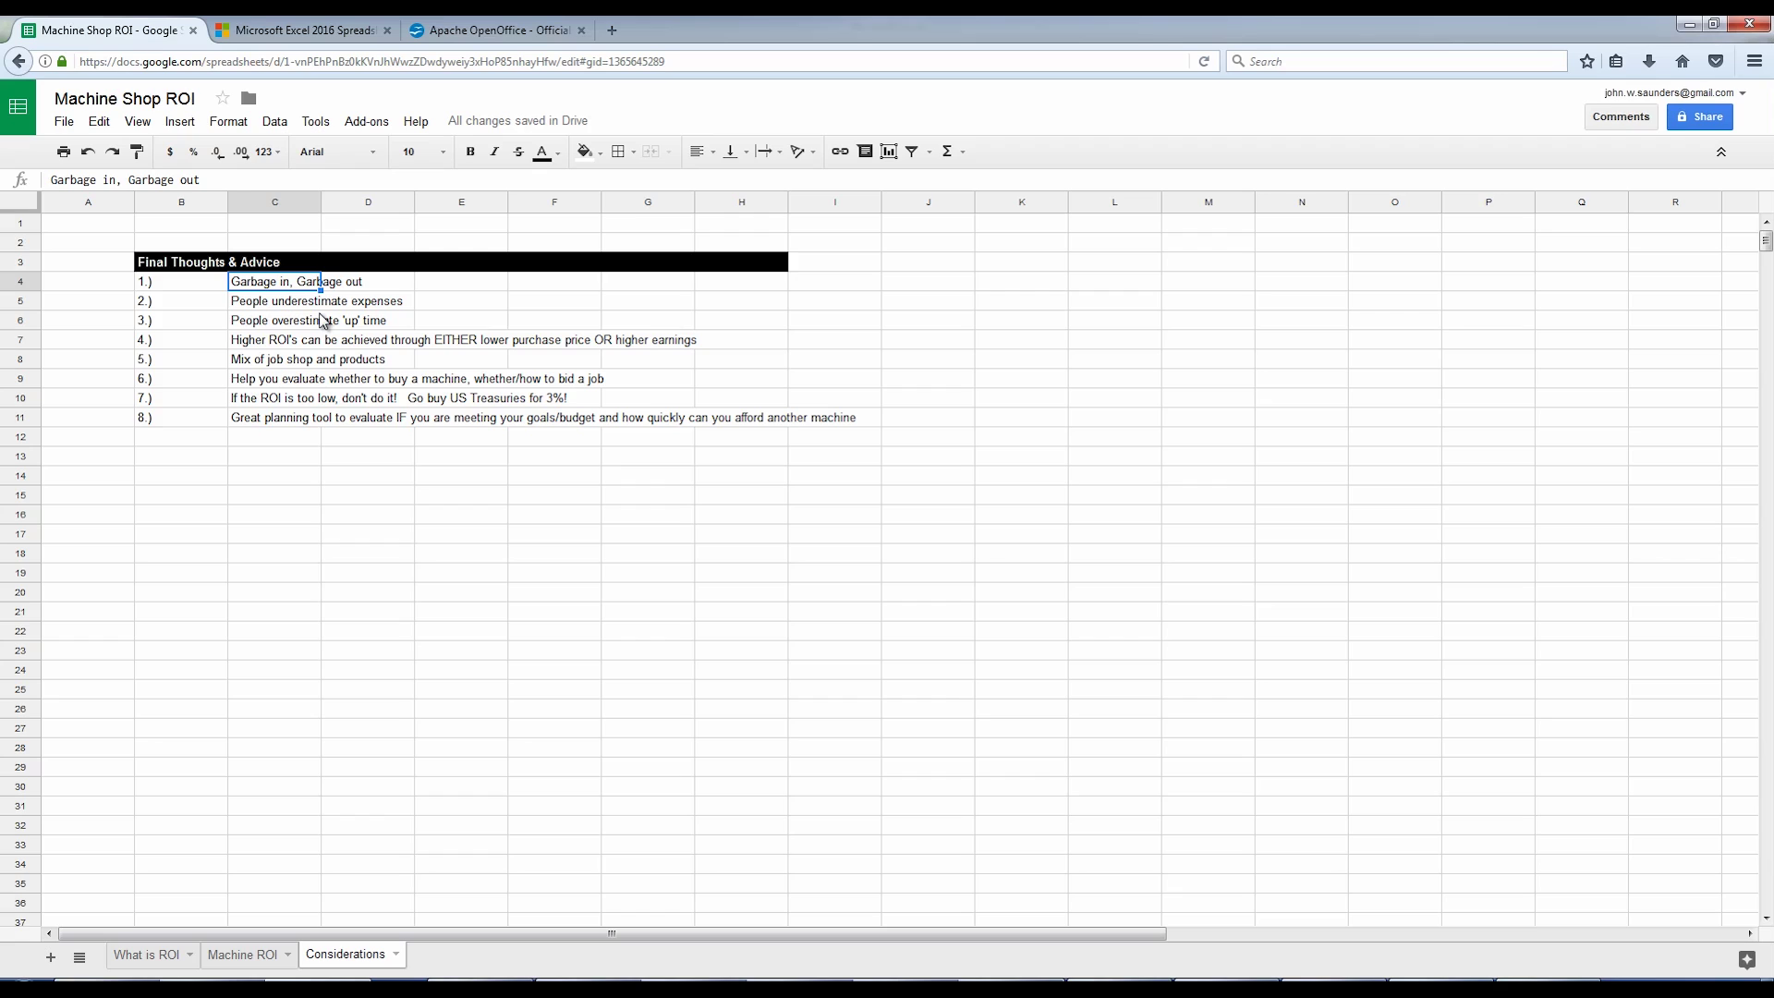
key(Down)
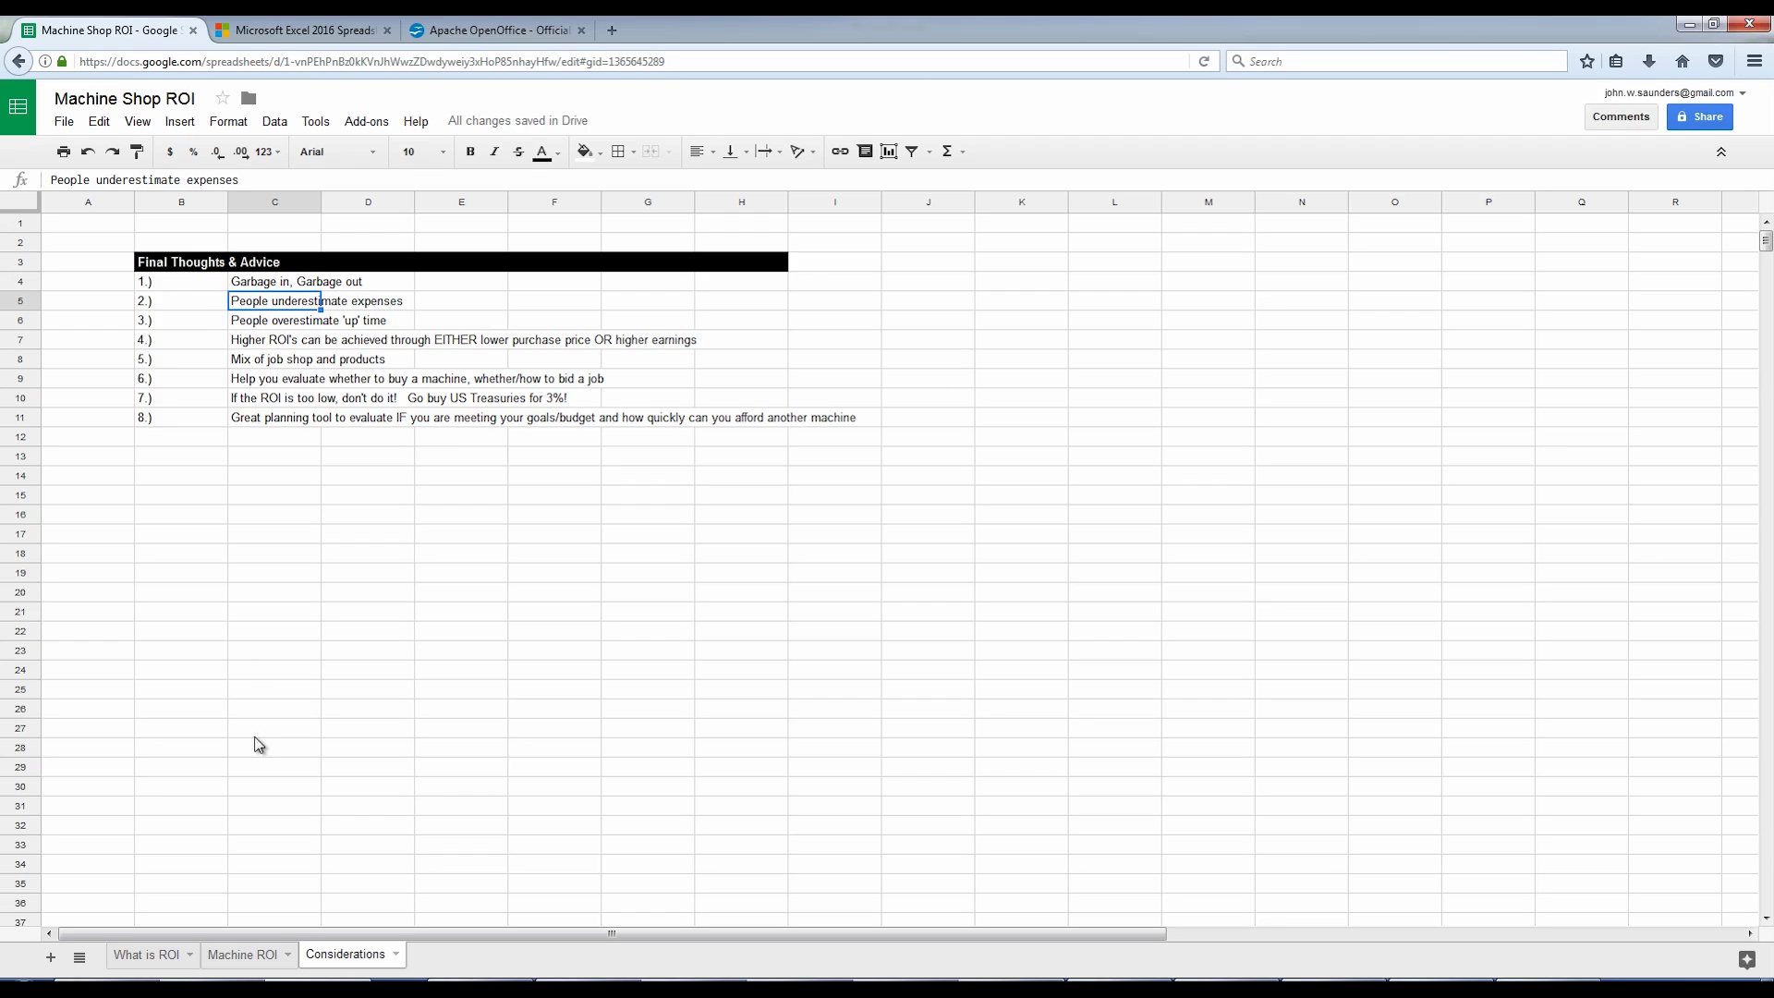
click(259, 805)
click(246, 301)
- On Machine ROI, review the $10 tooling cost, 40% sell percentage and 6 years owned
click(244, 954)
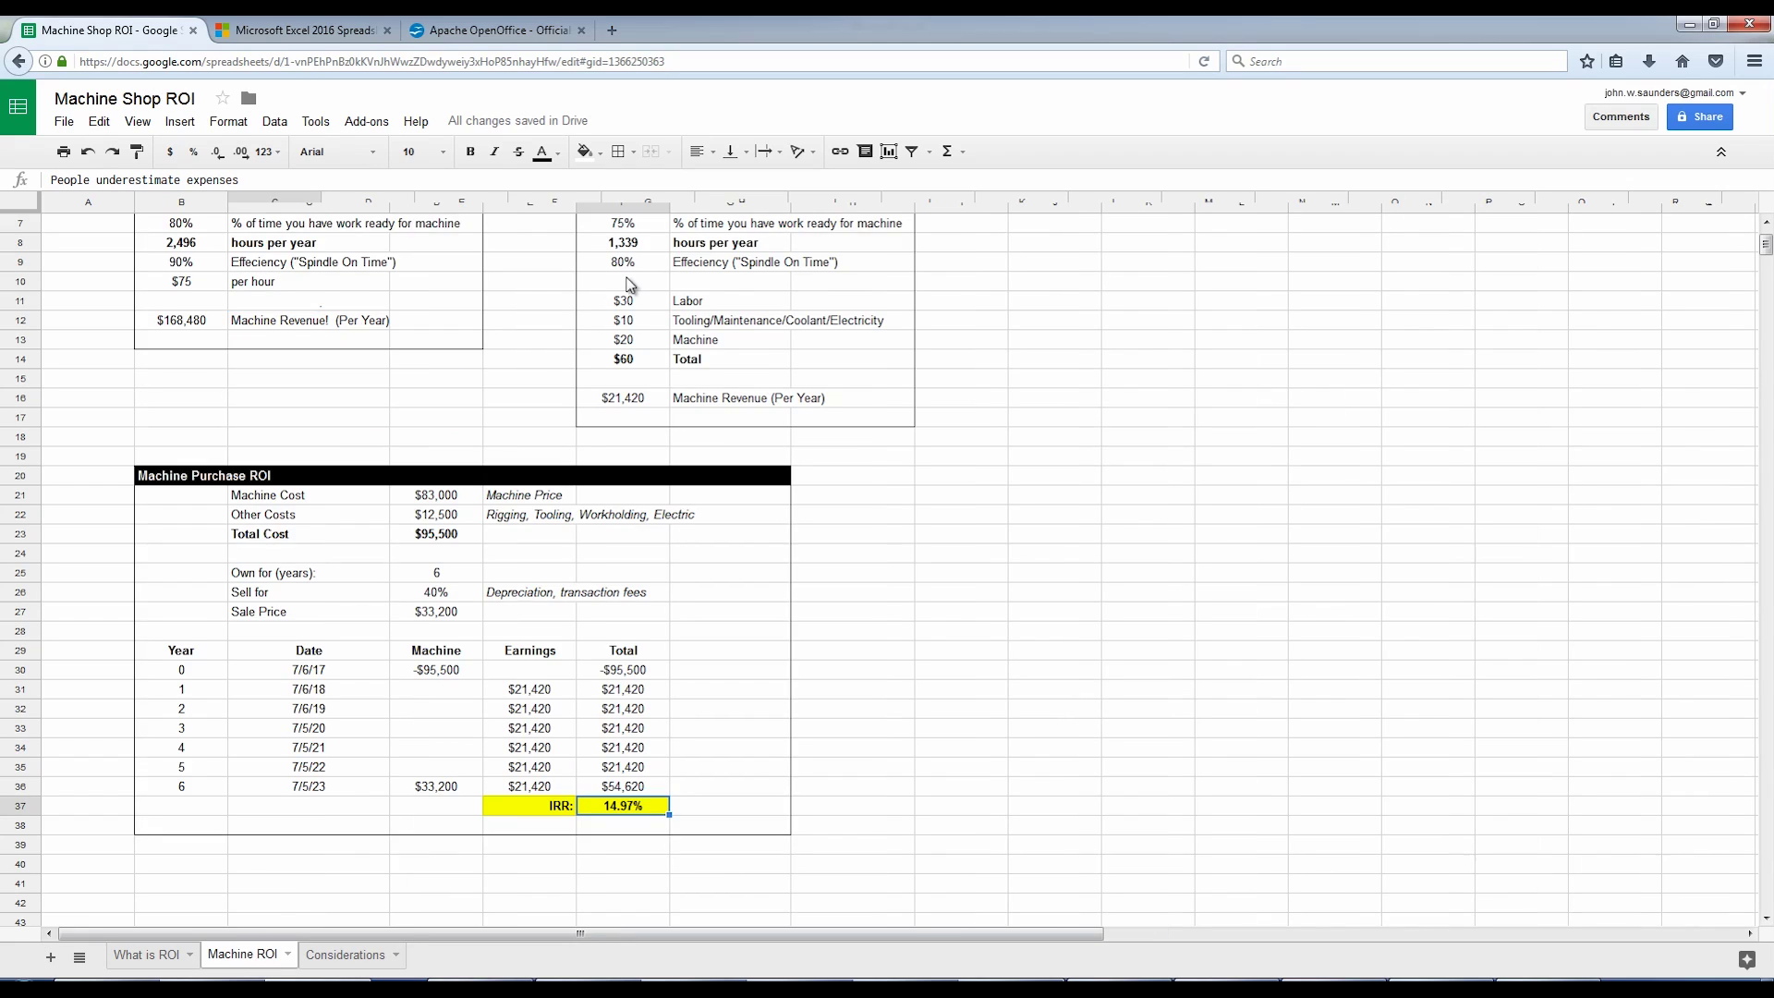
scroll(627, 286, up, 2)
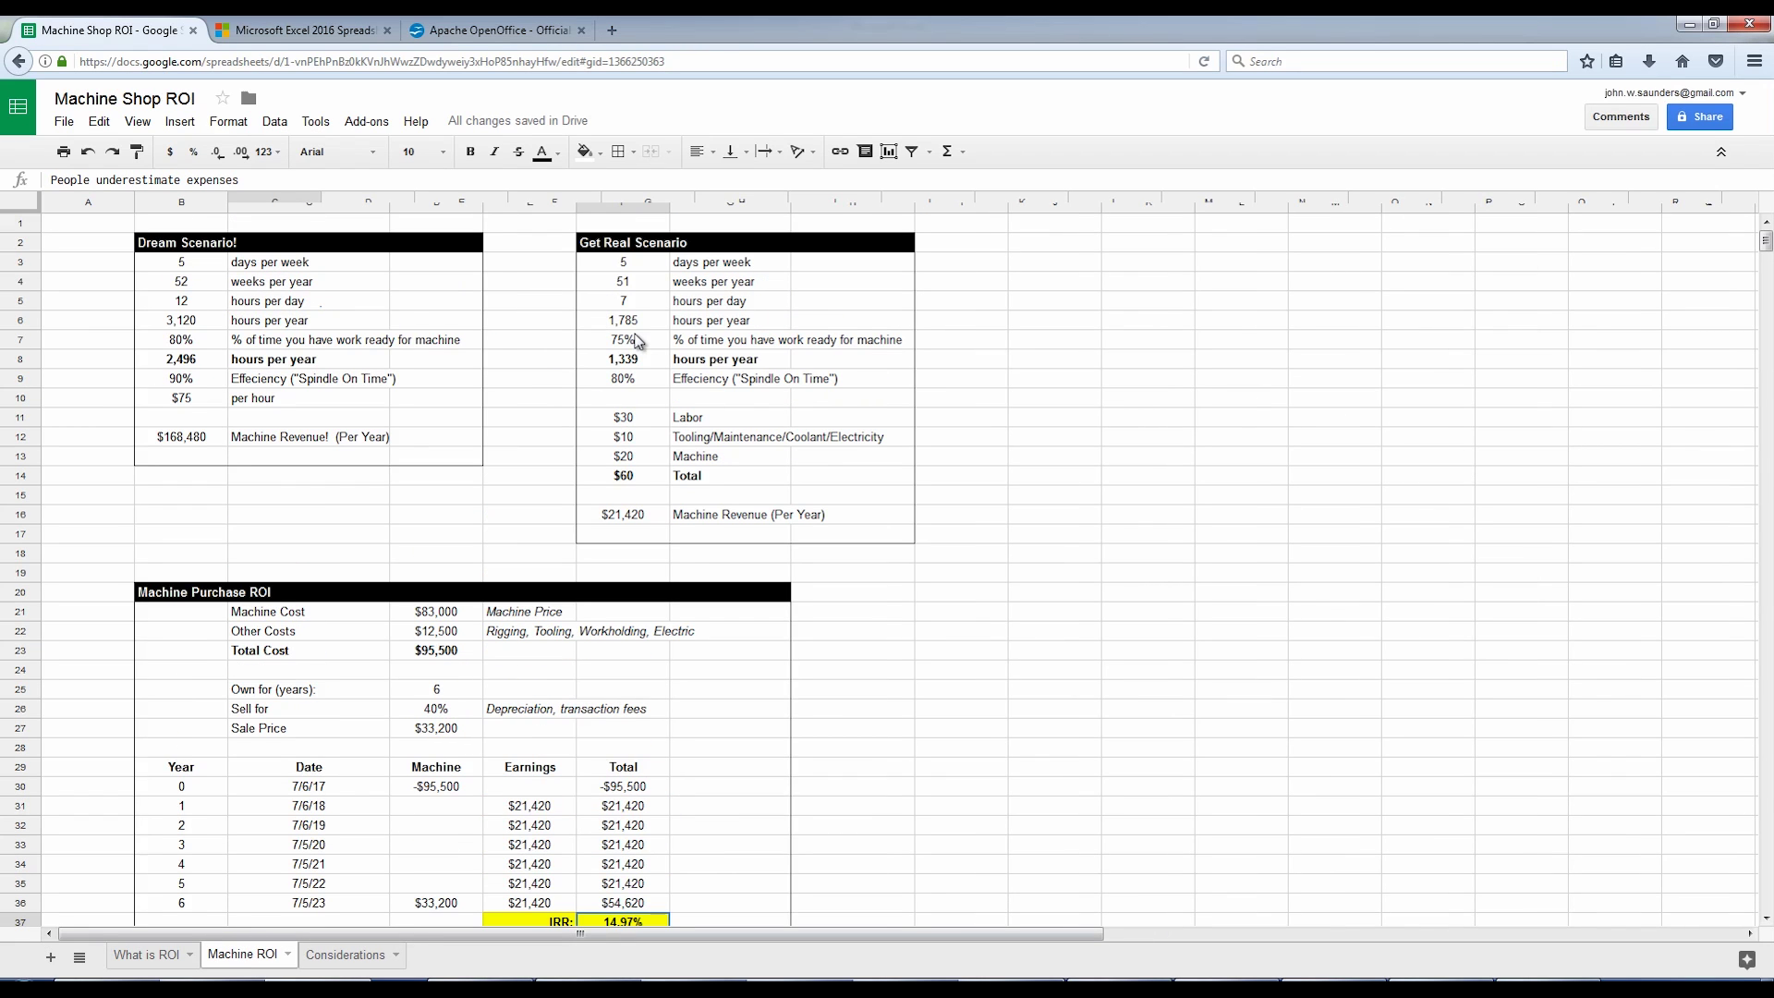
click(707, 442)
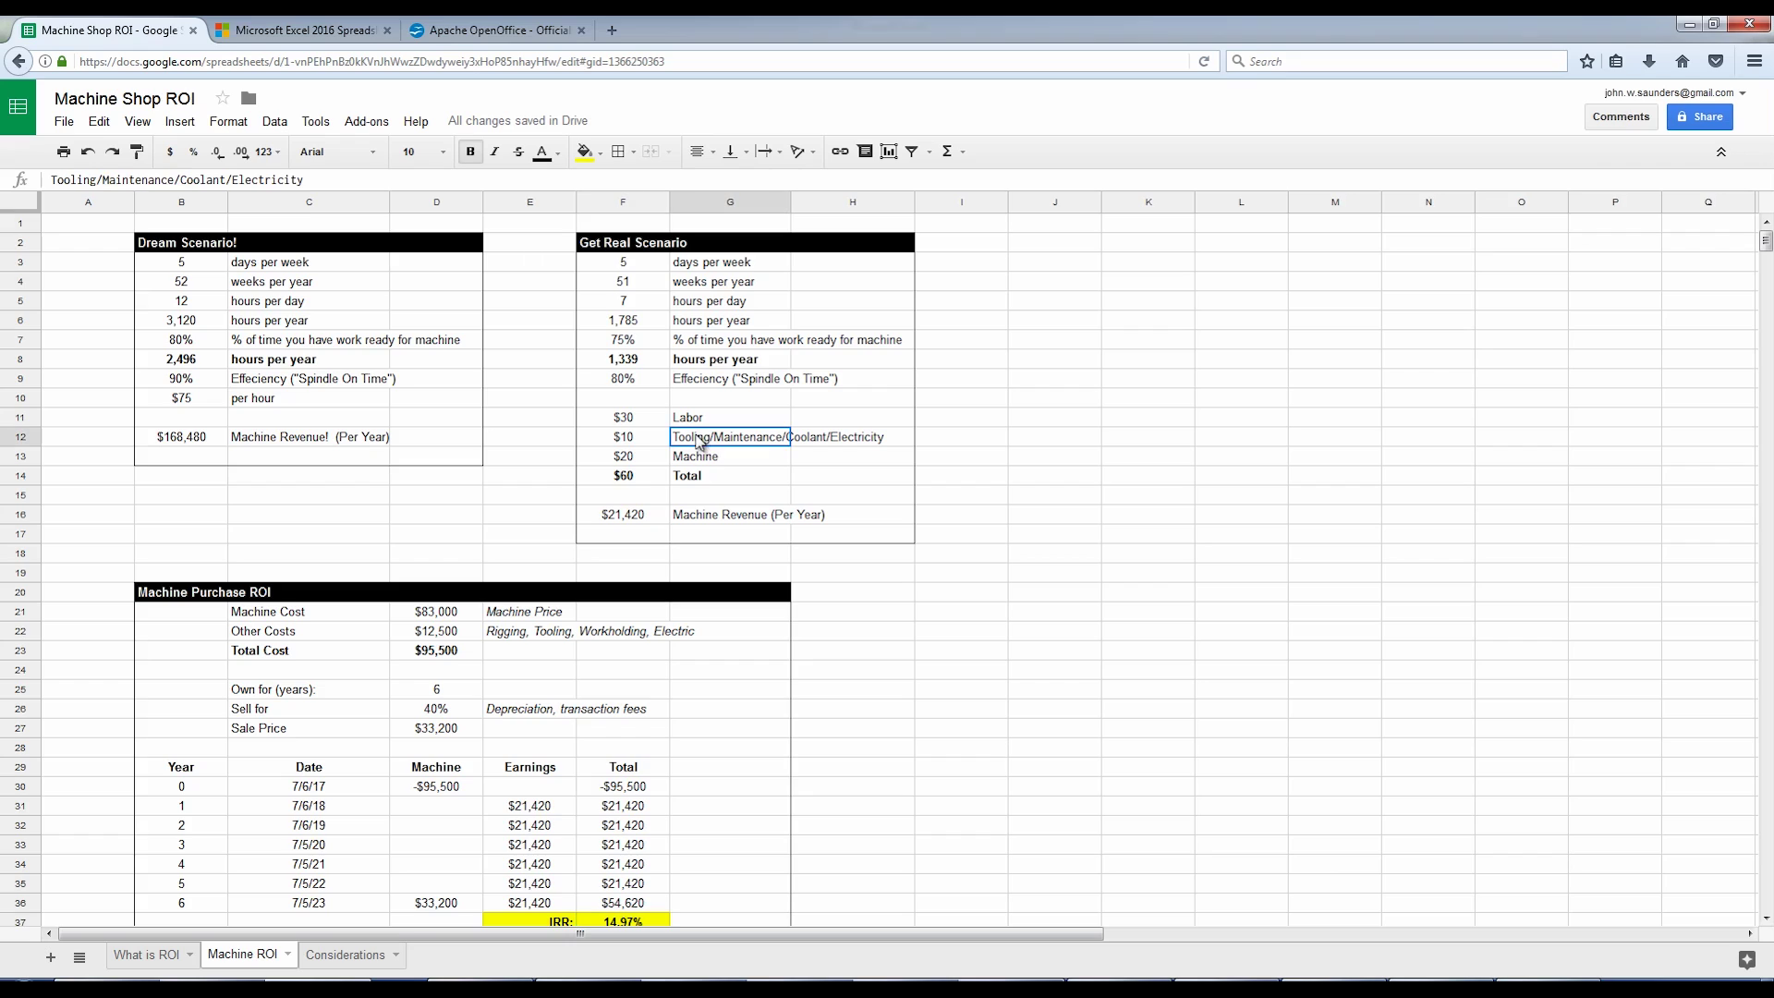
click(611, 441)
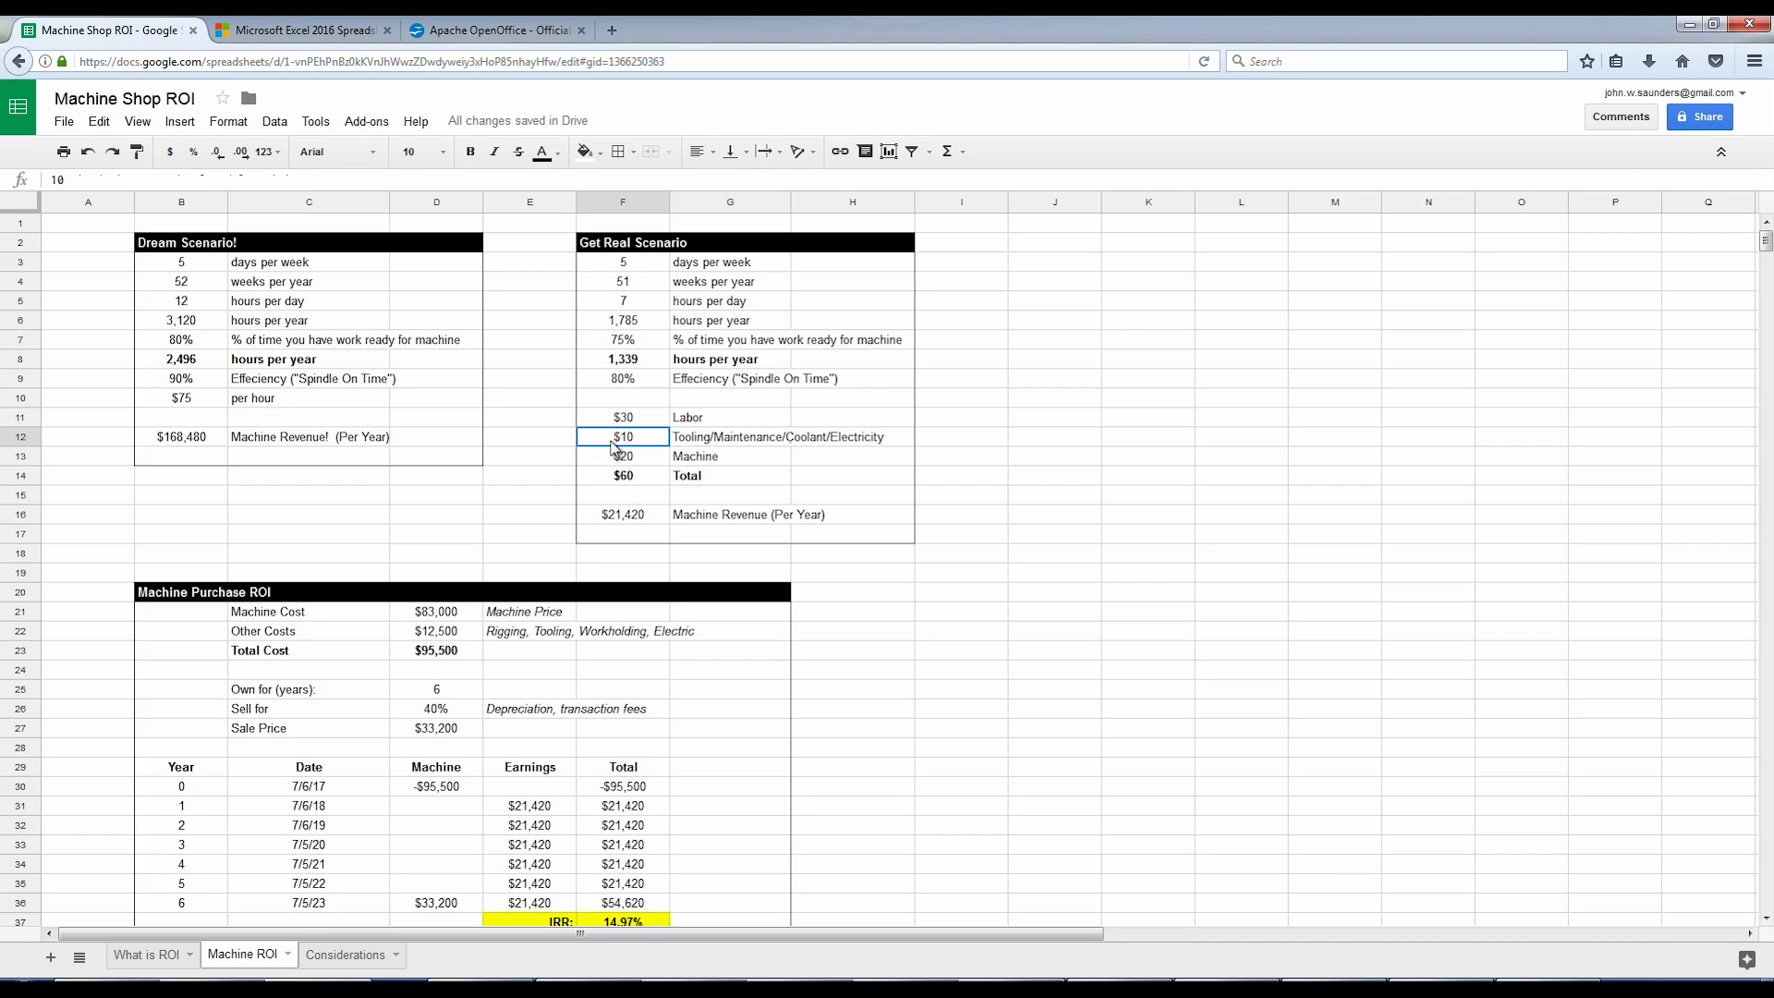
click(707, 442)
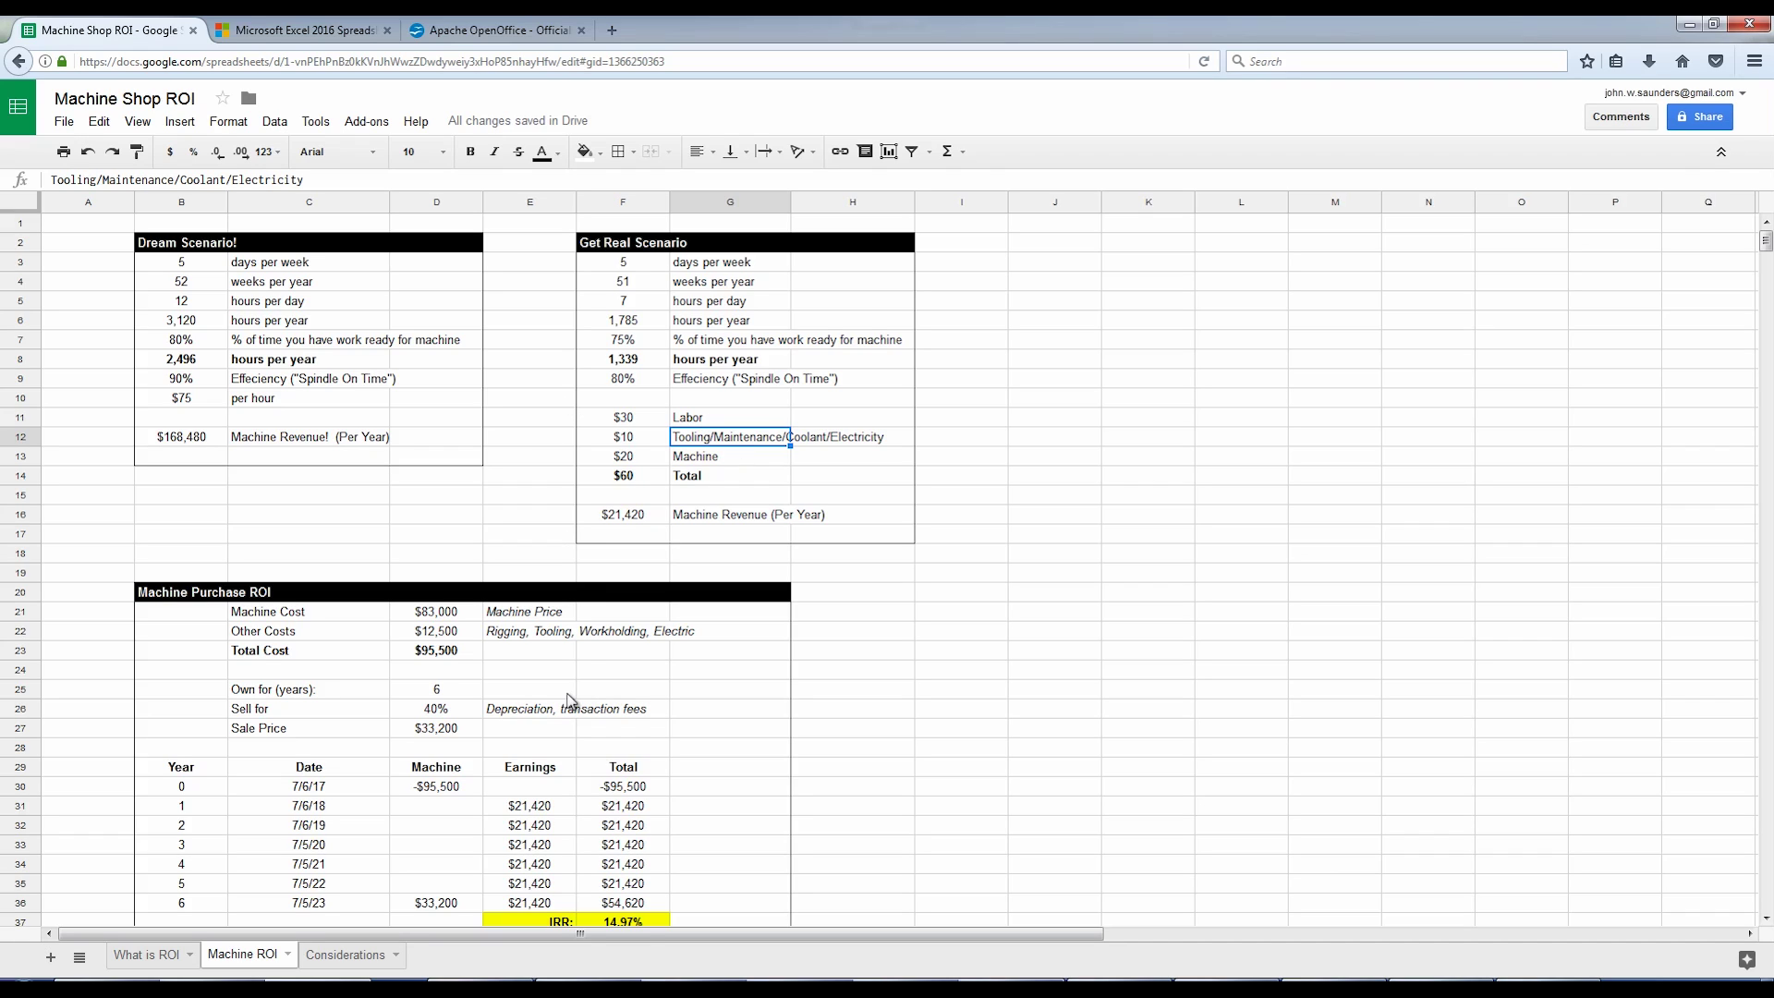
click(438, 704)
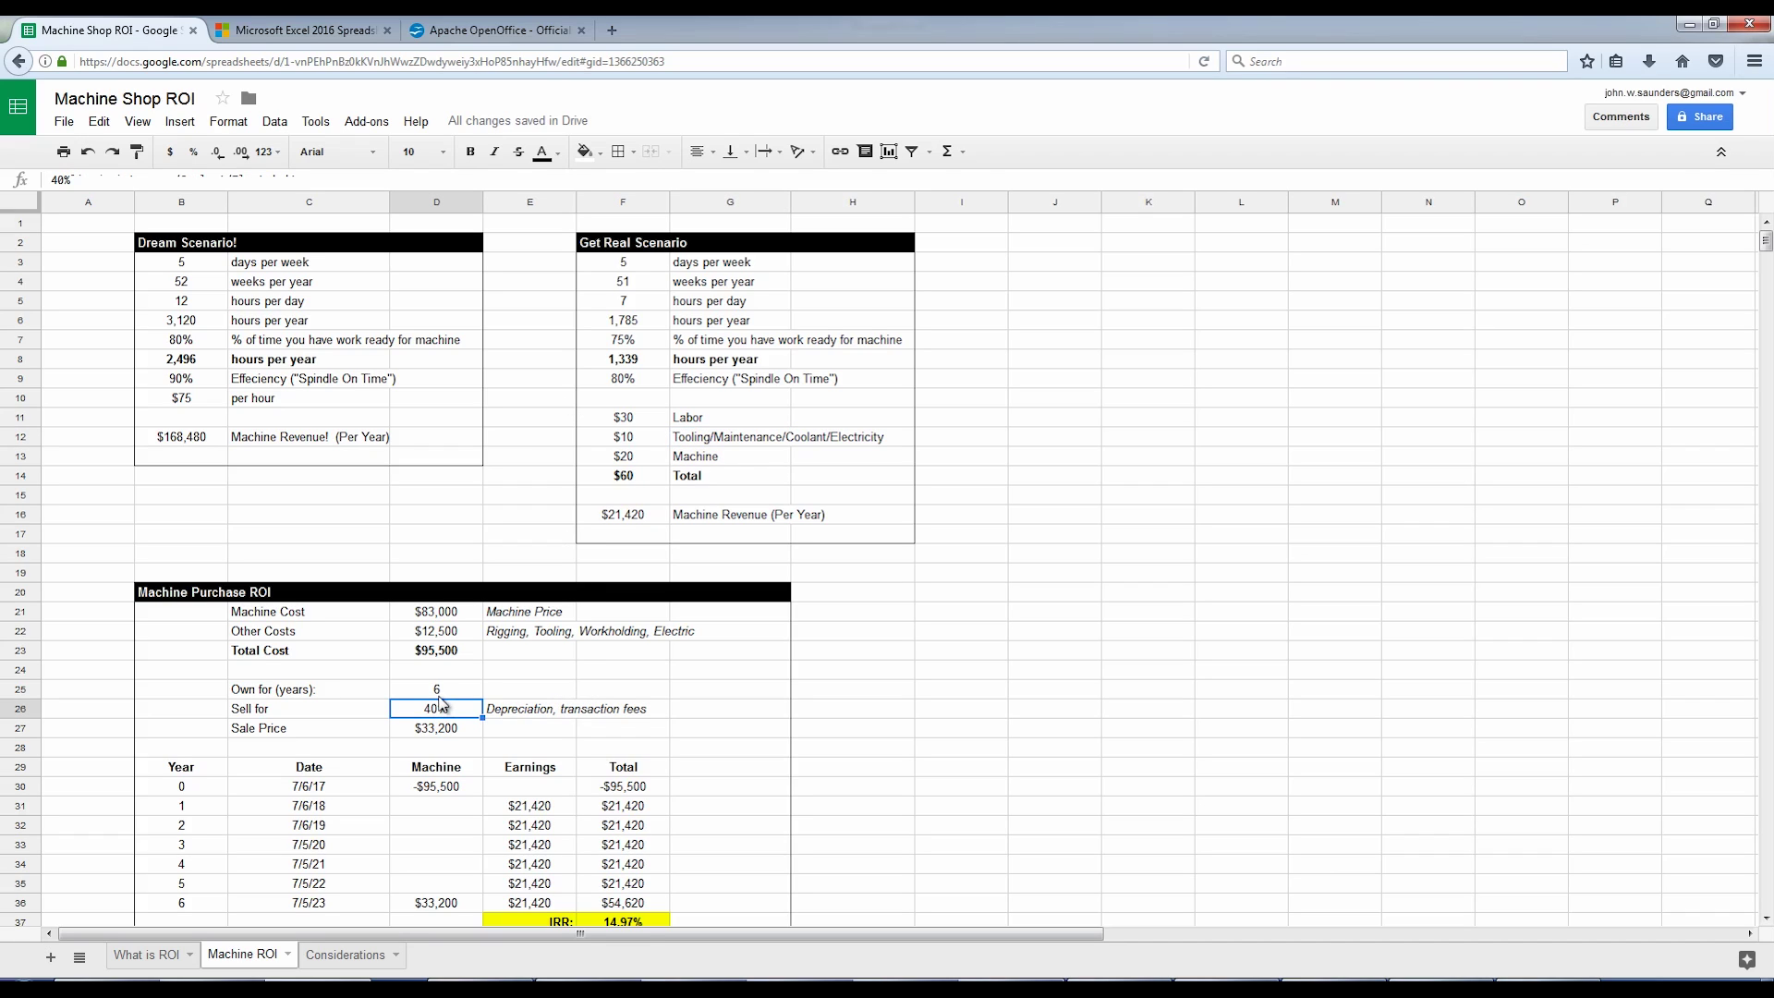
click(440, 692)
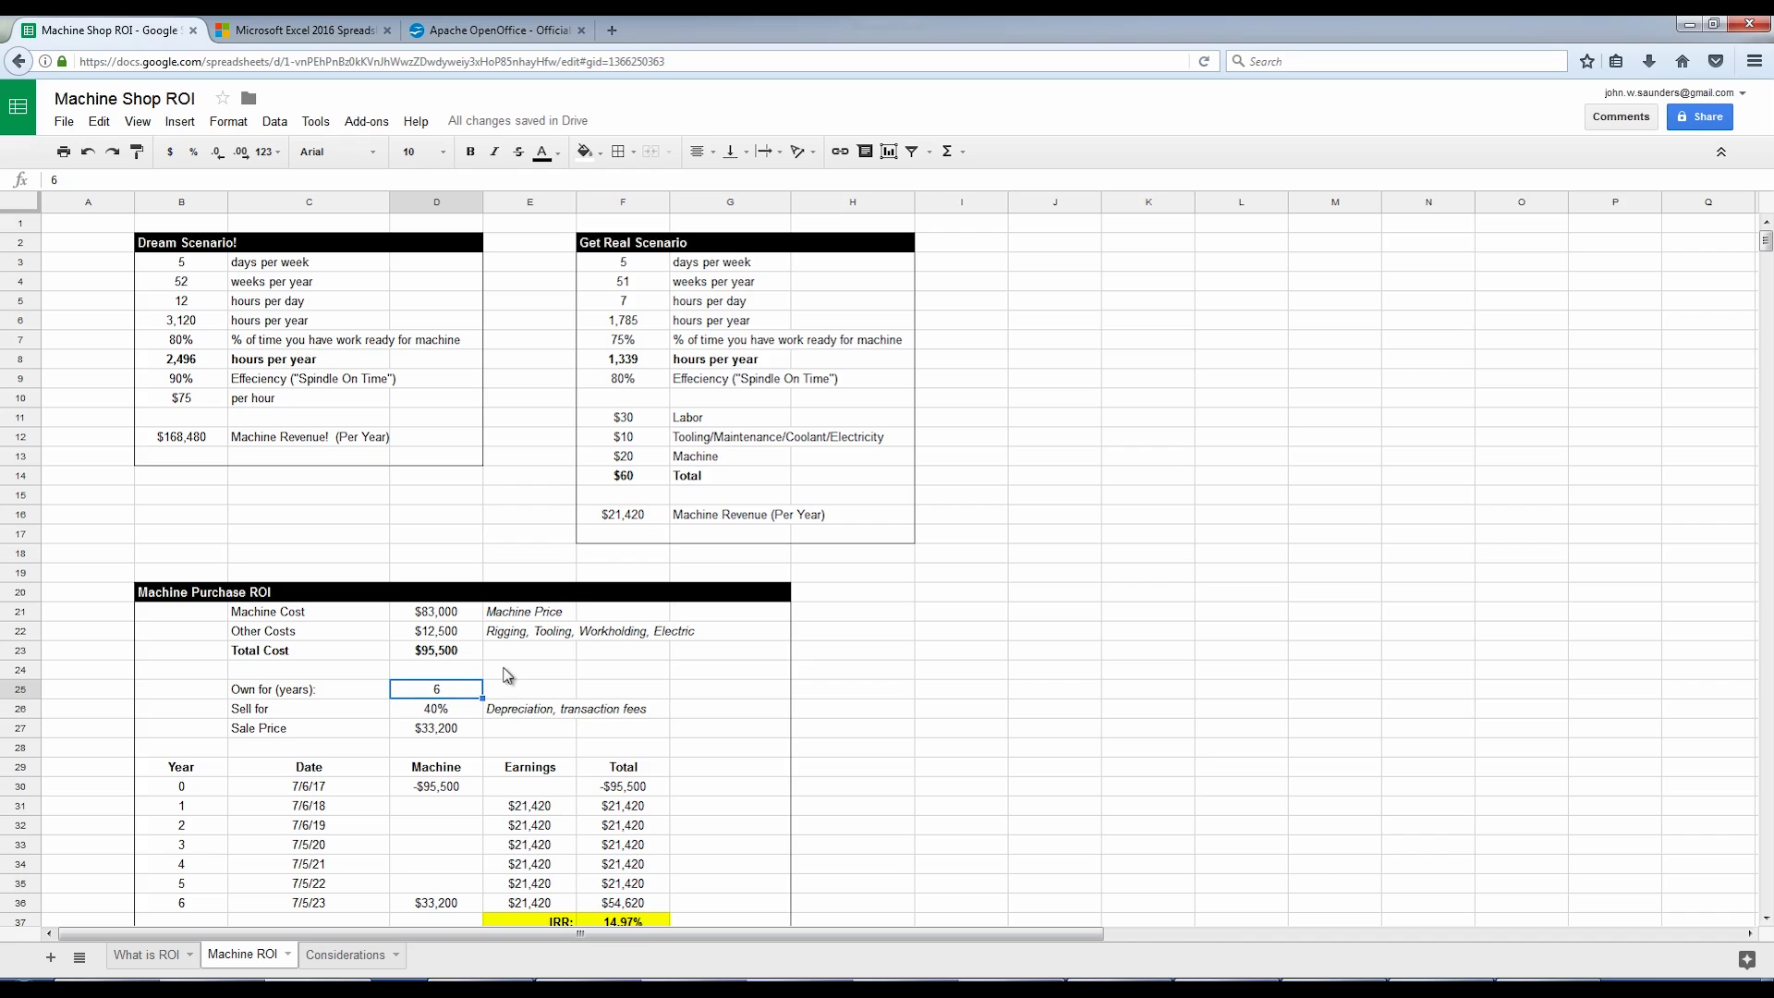
click(641, 439)
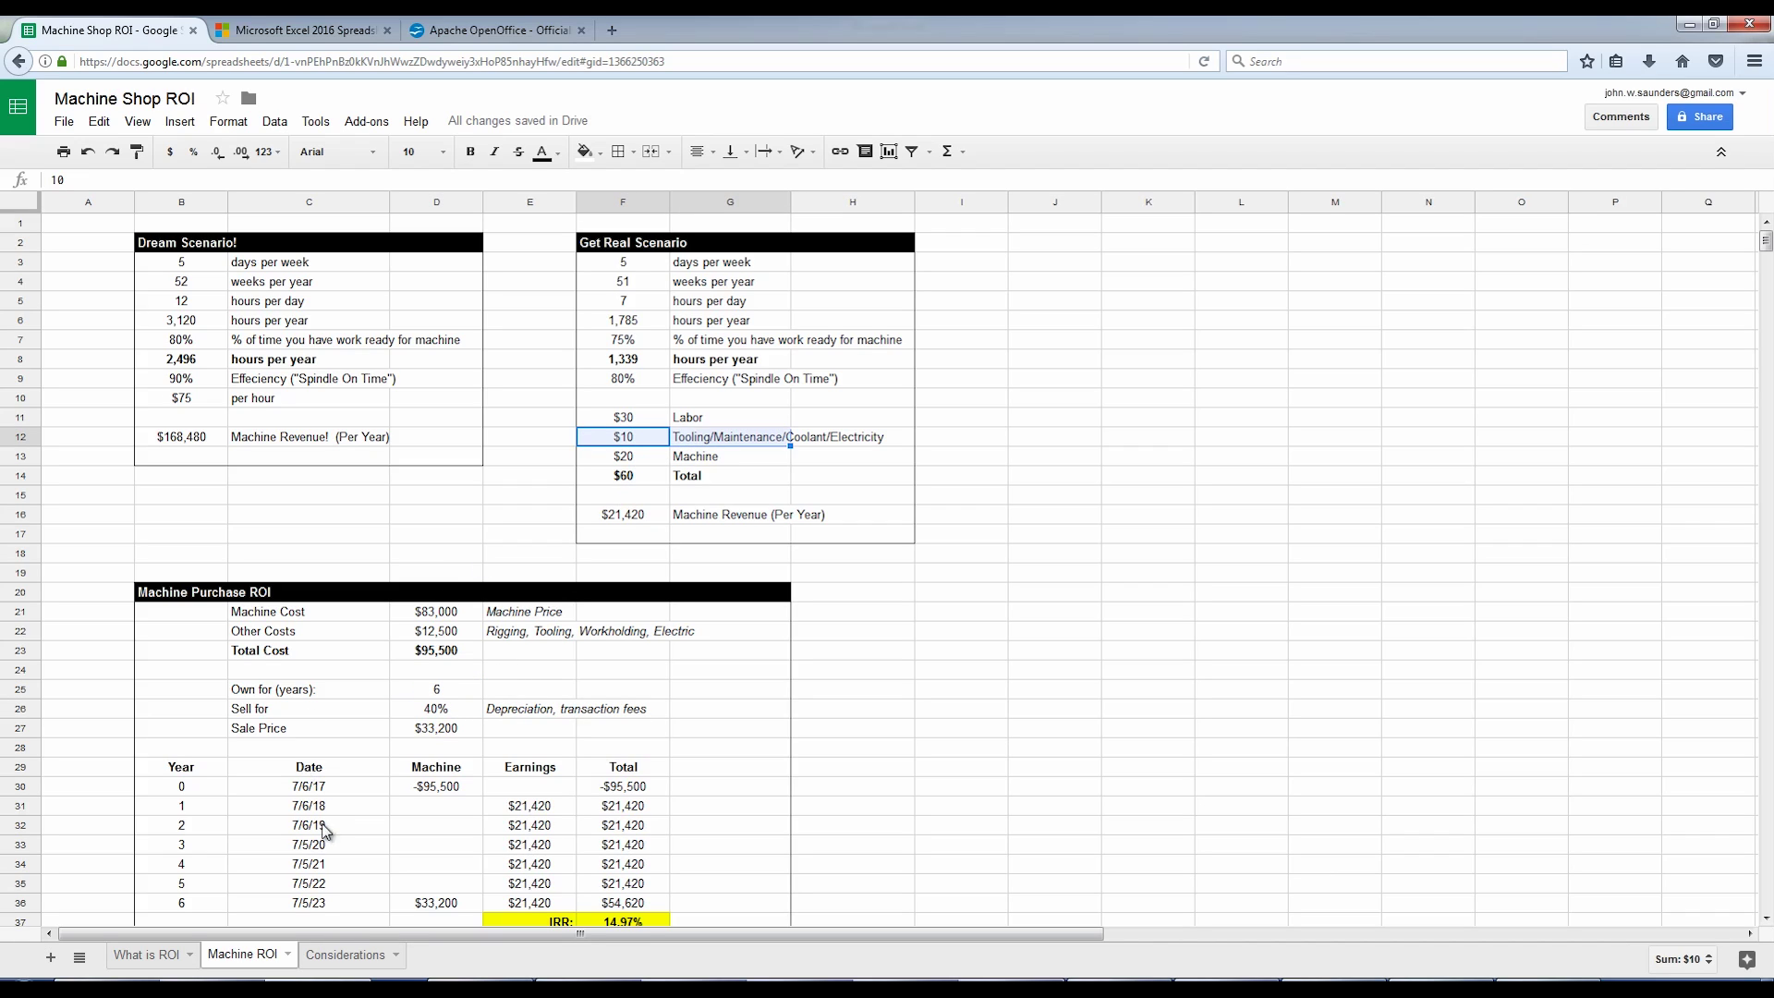
click(348, 954)
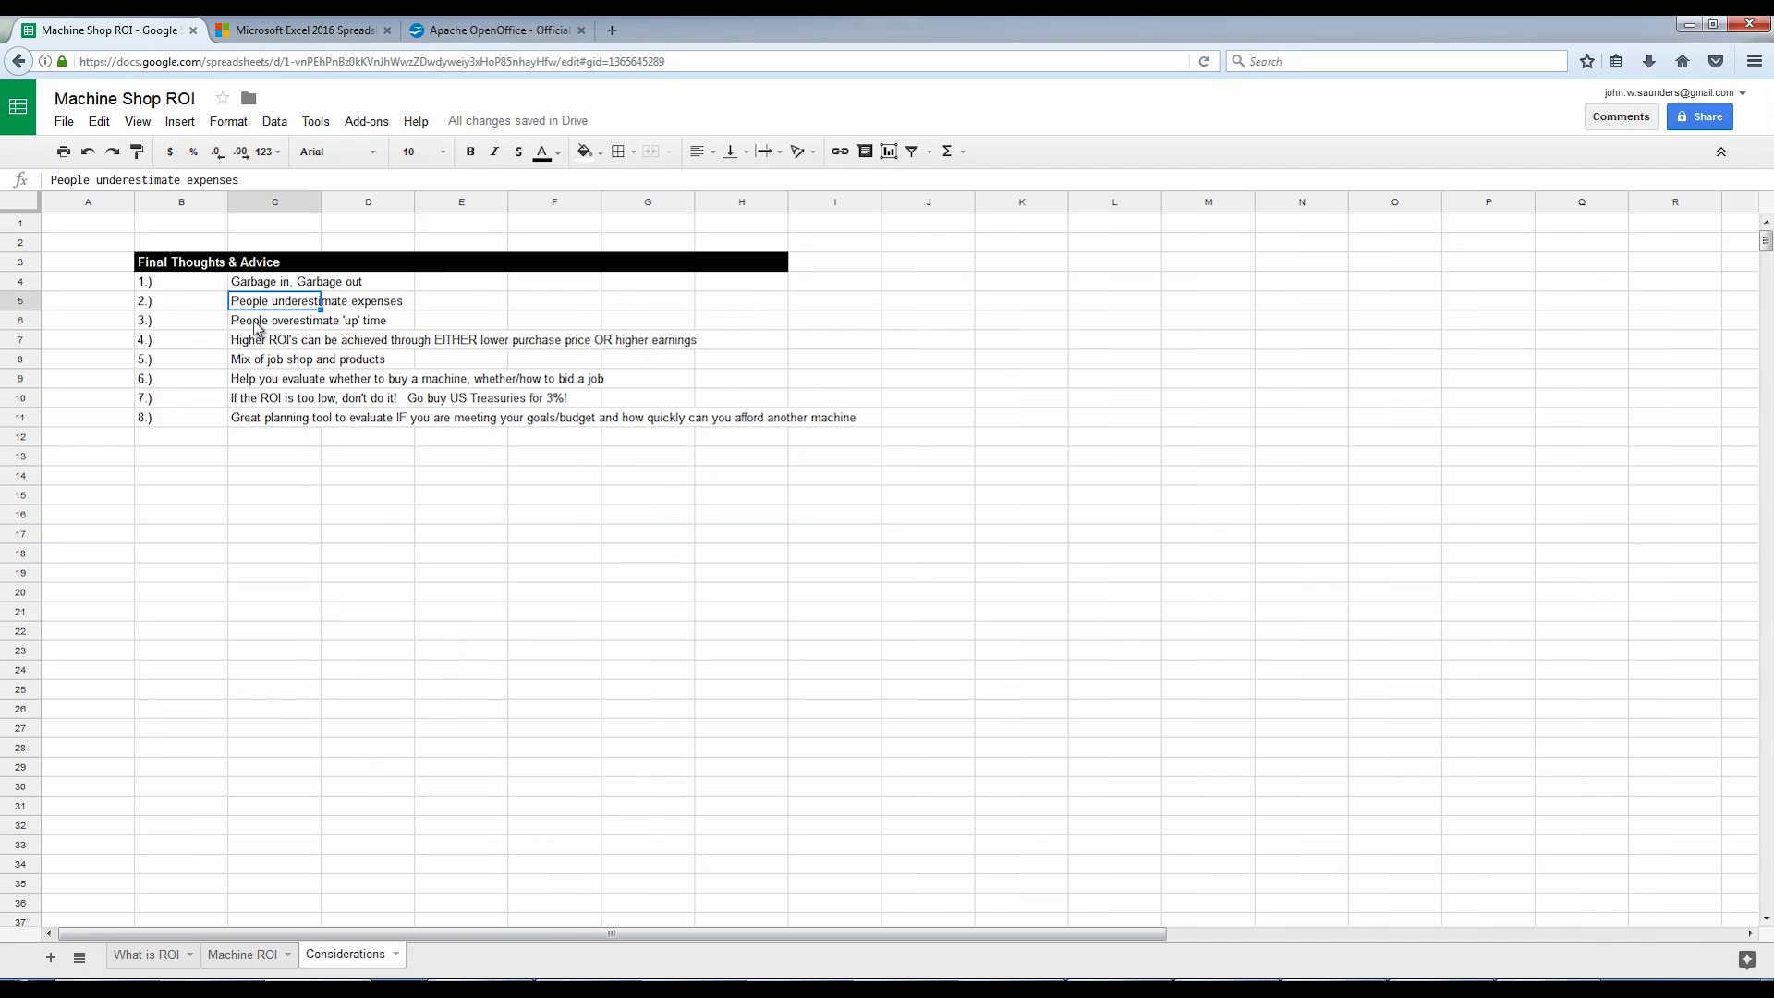
click(261, 325)
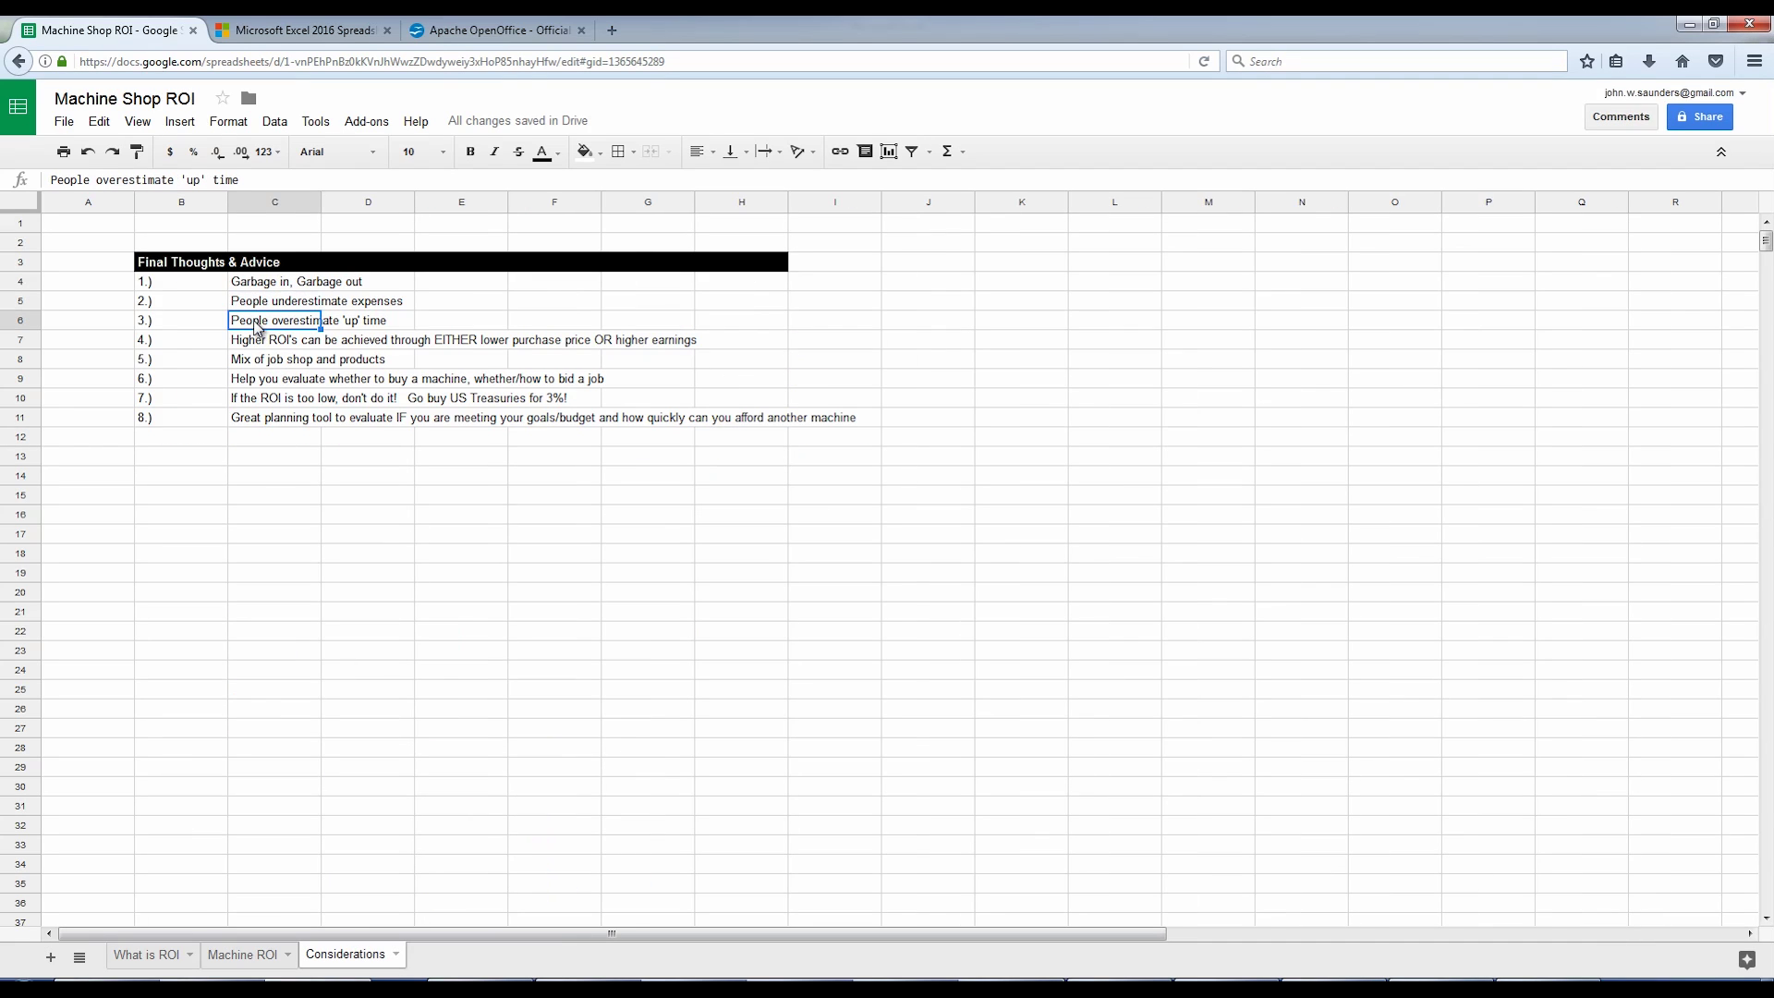
click(250, 954)
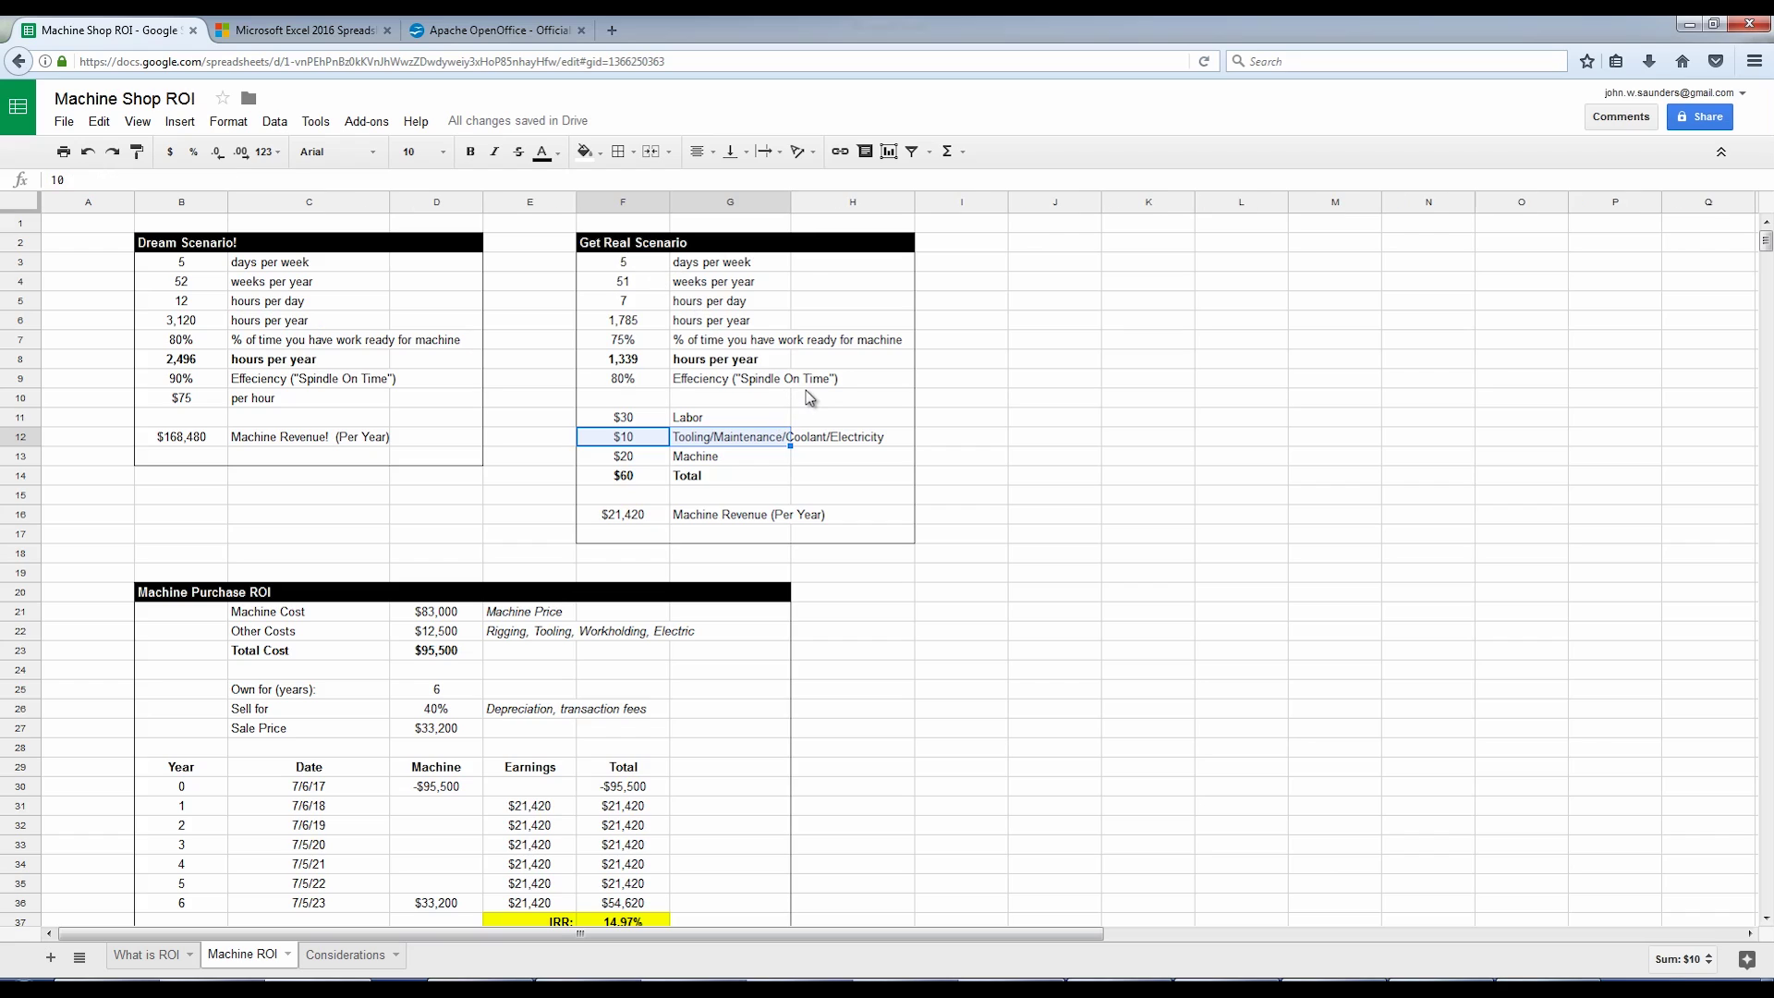
click(630, 386)
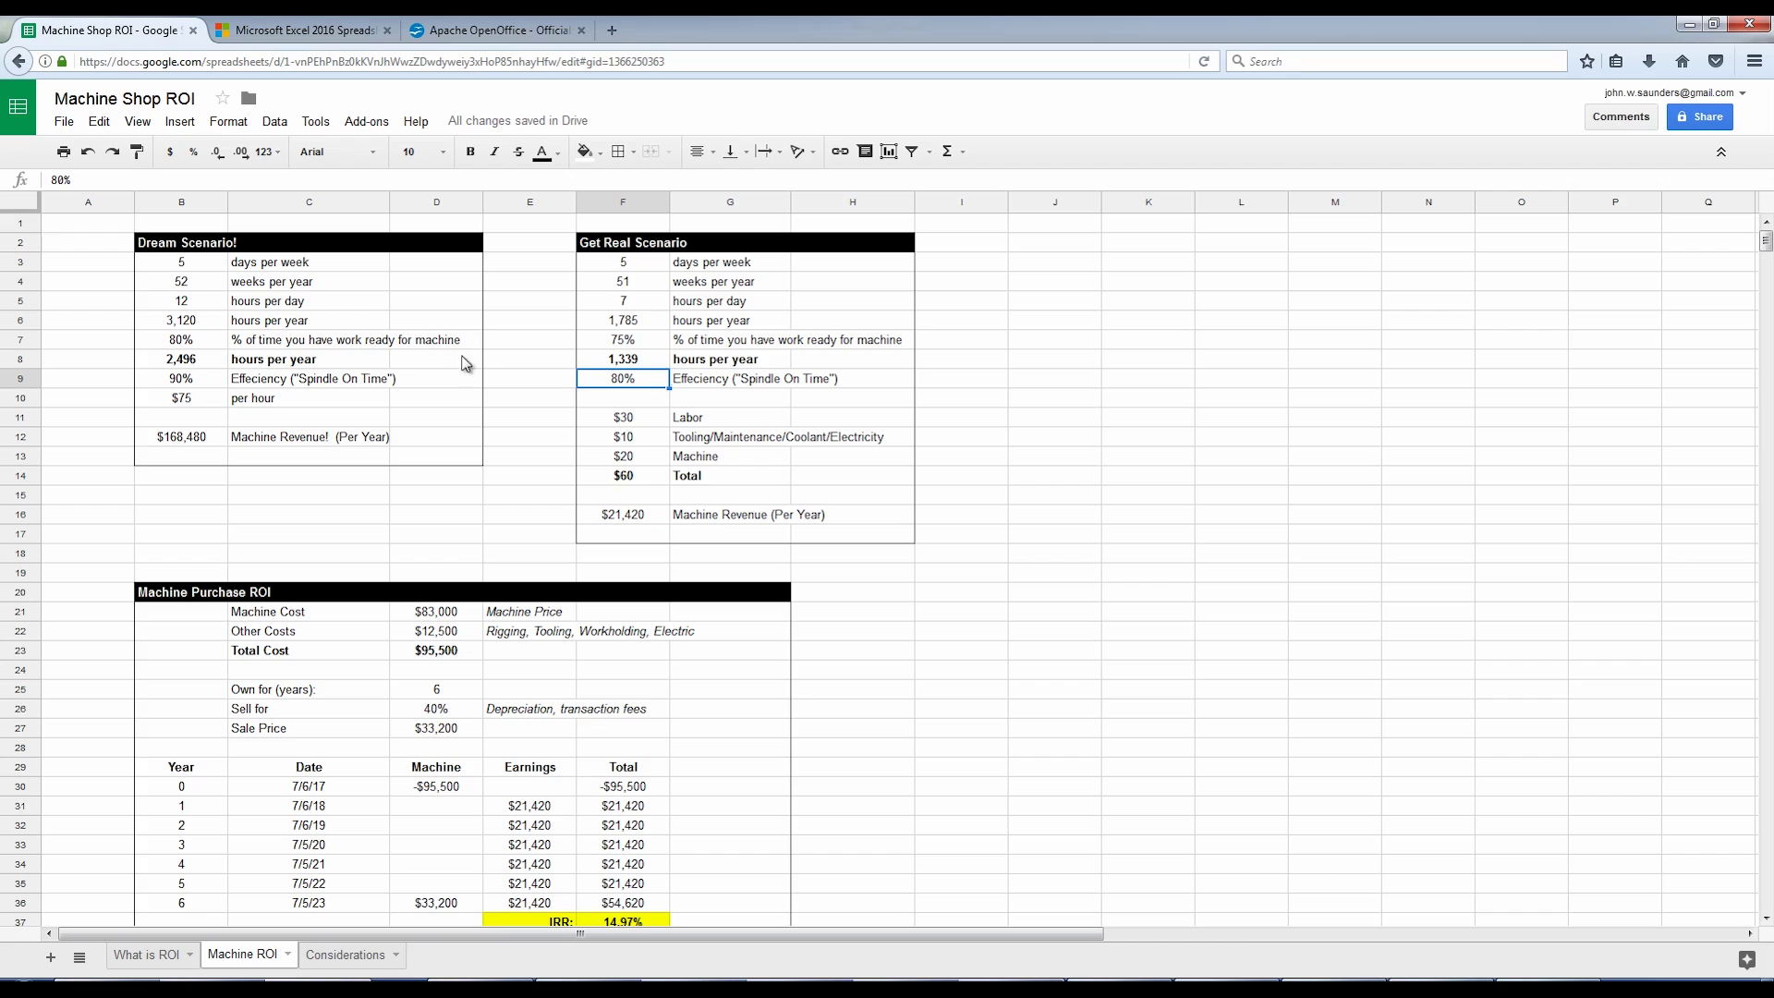
click(343, 955)
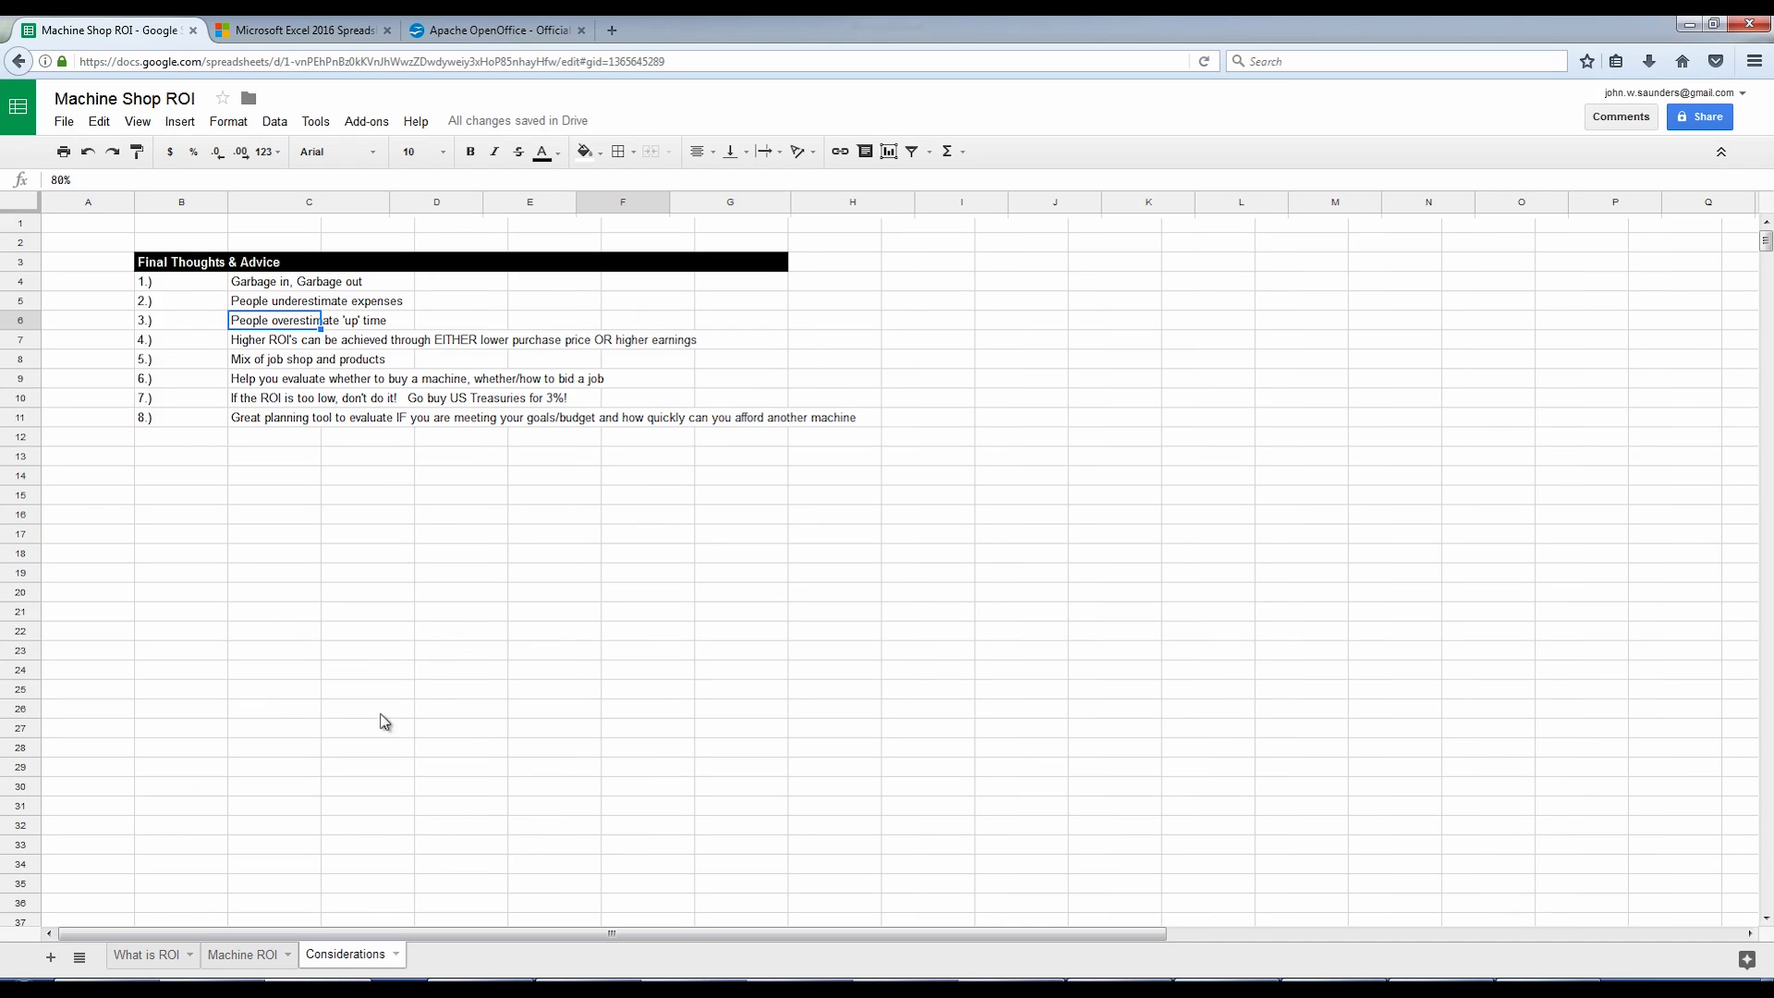
key(Down)
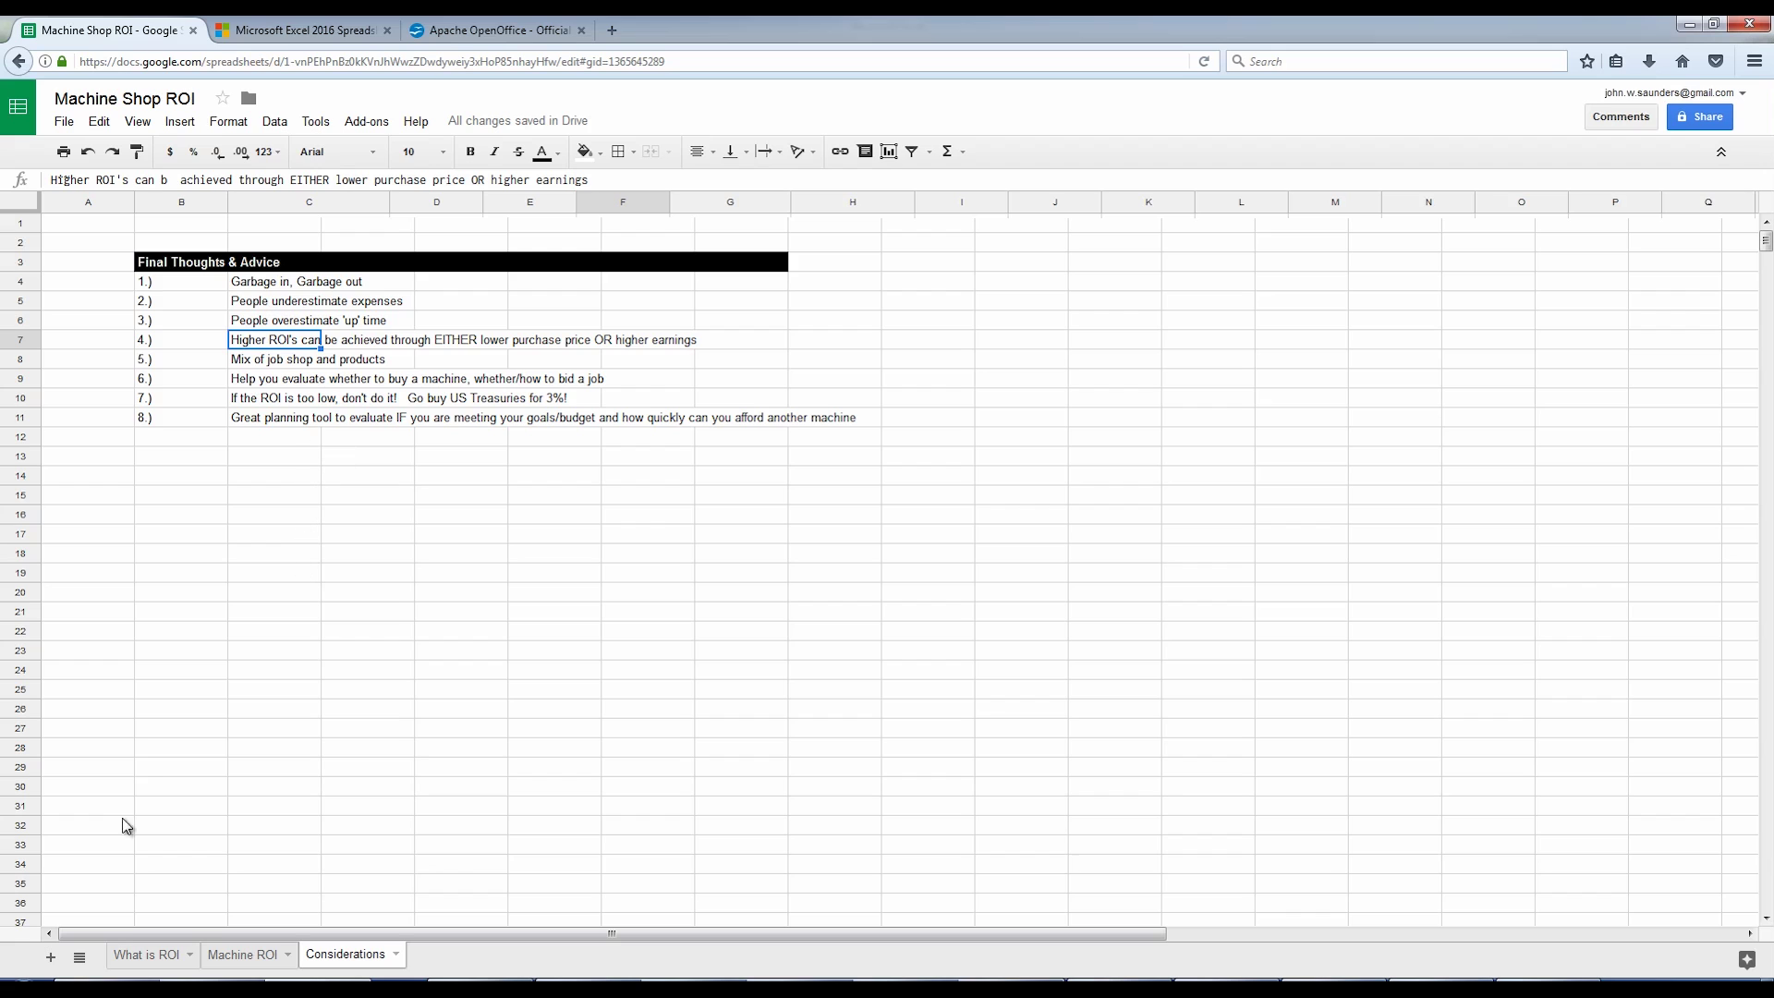
click(242, 954)
scroll(526, 850, down, 1)
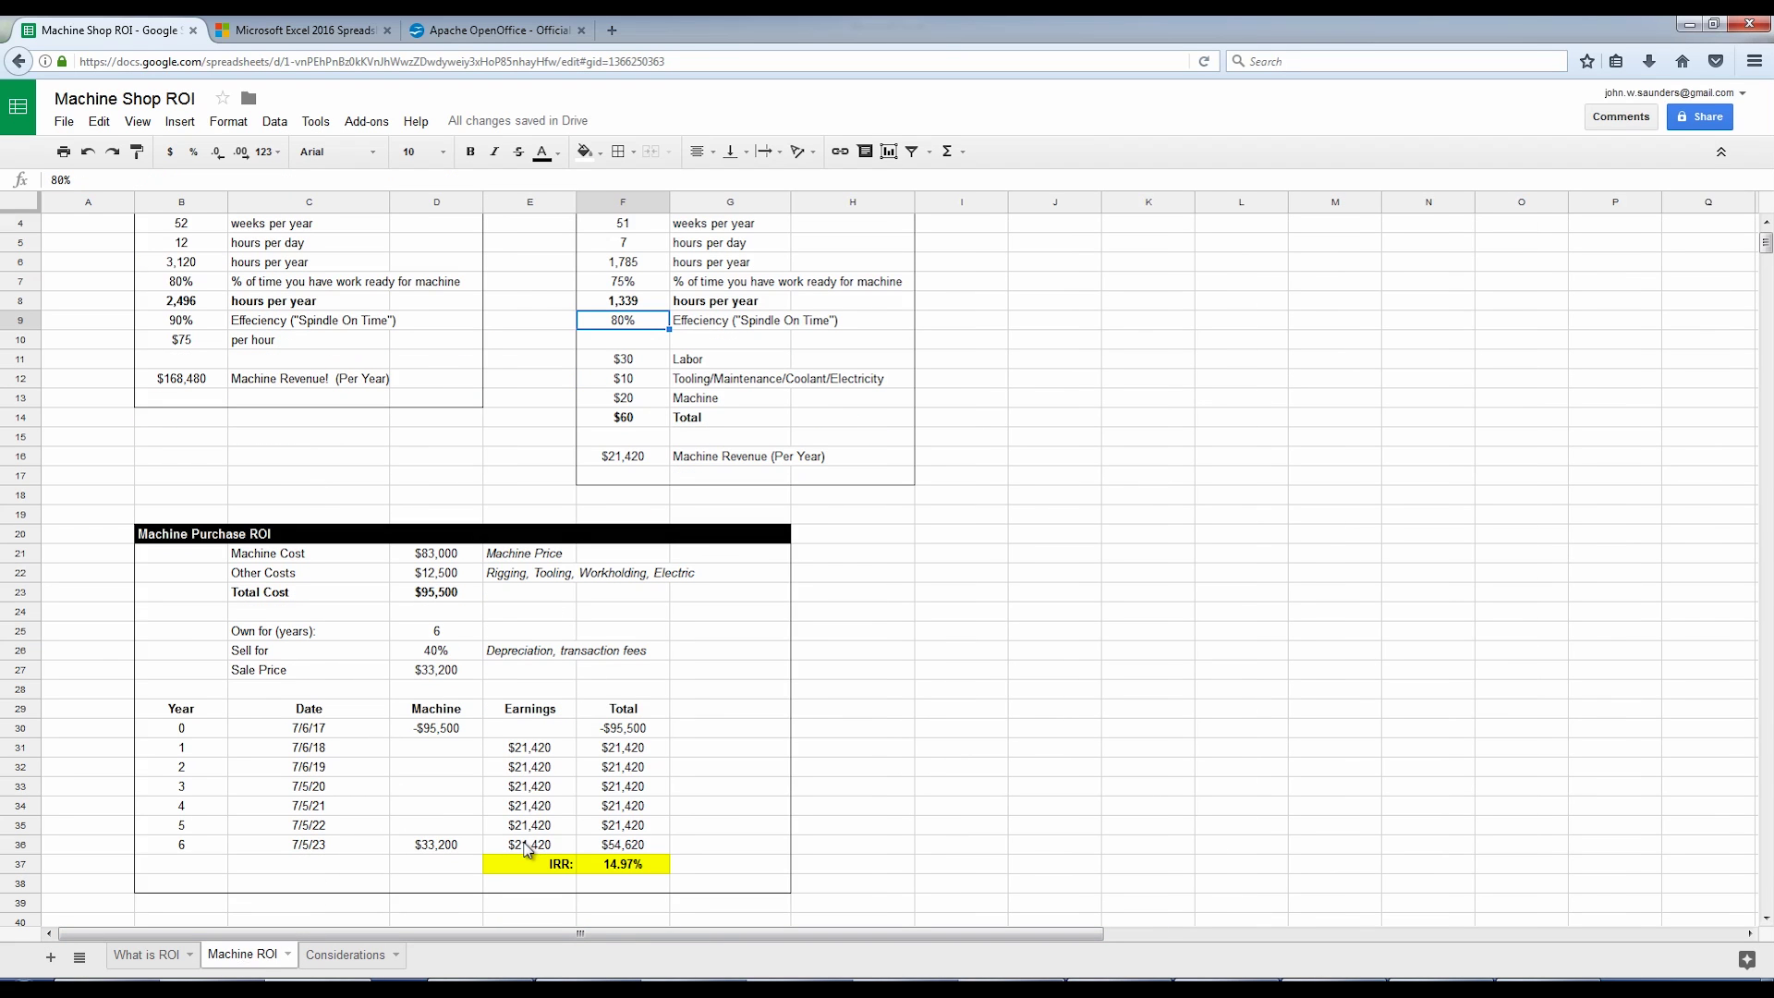
scroll(610, 688, up, 1)
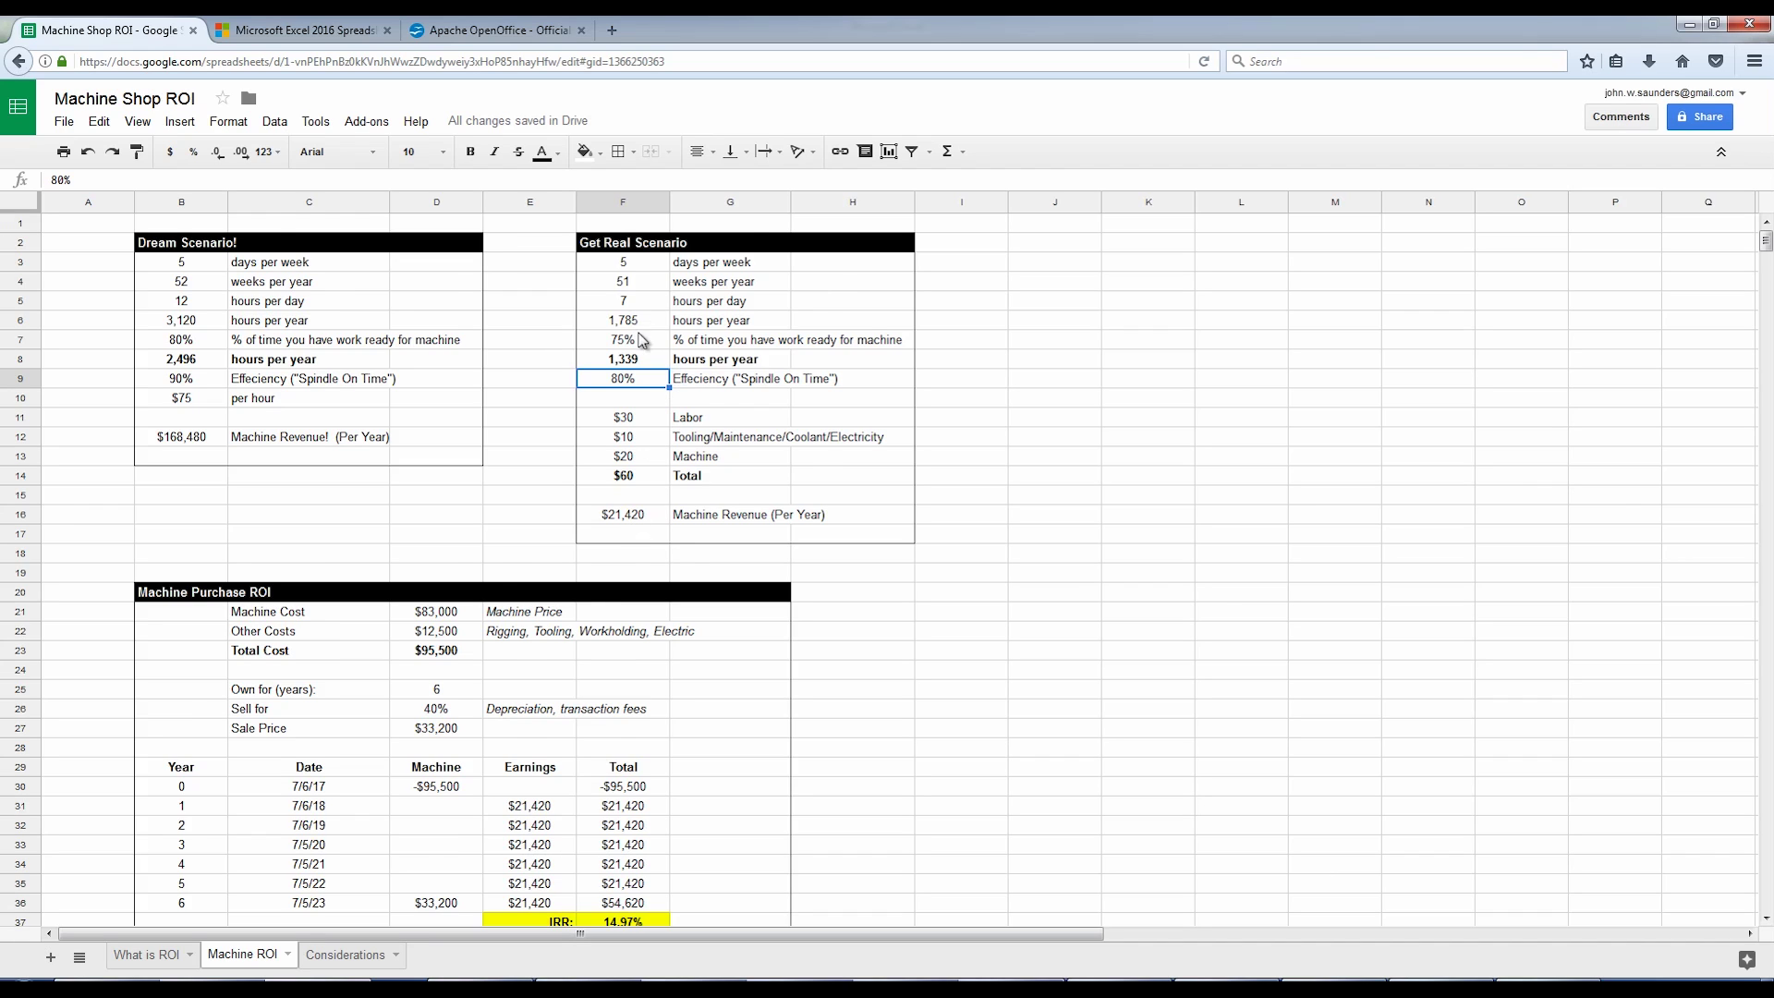
scroll(646, 342, down, 1)
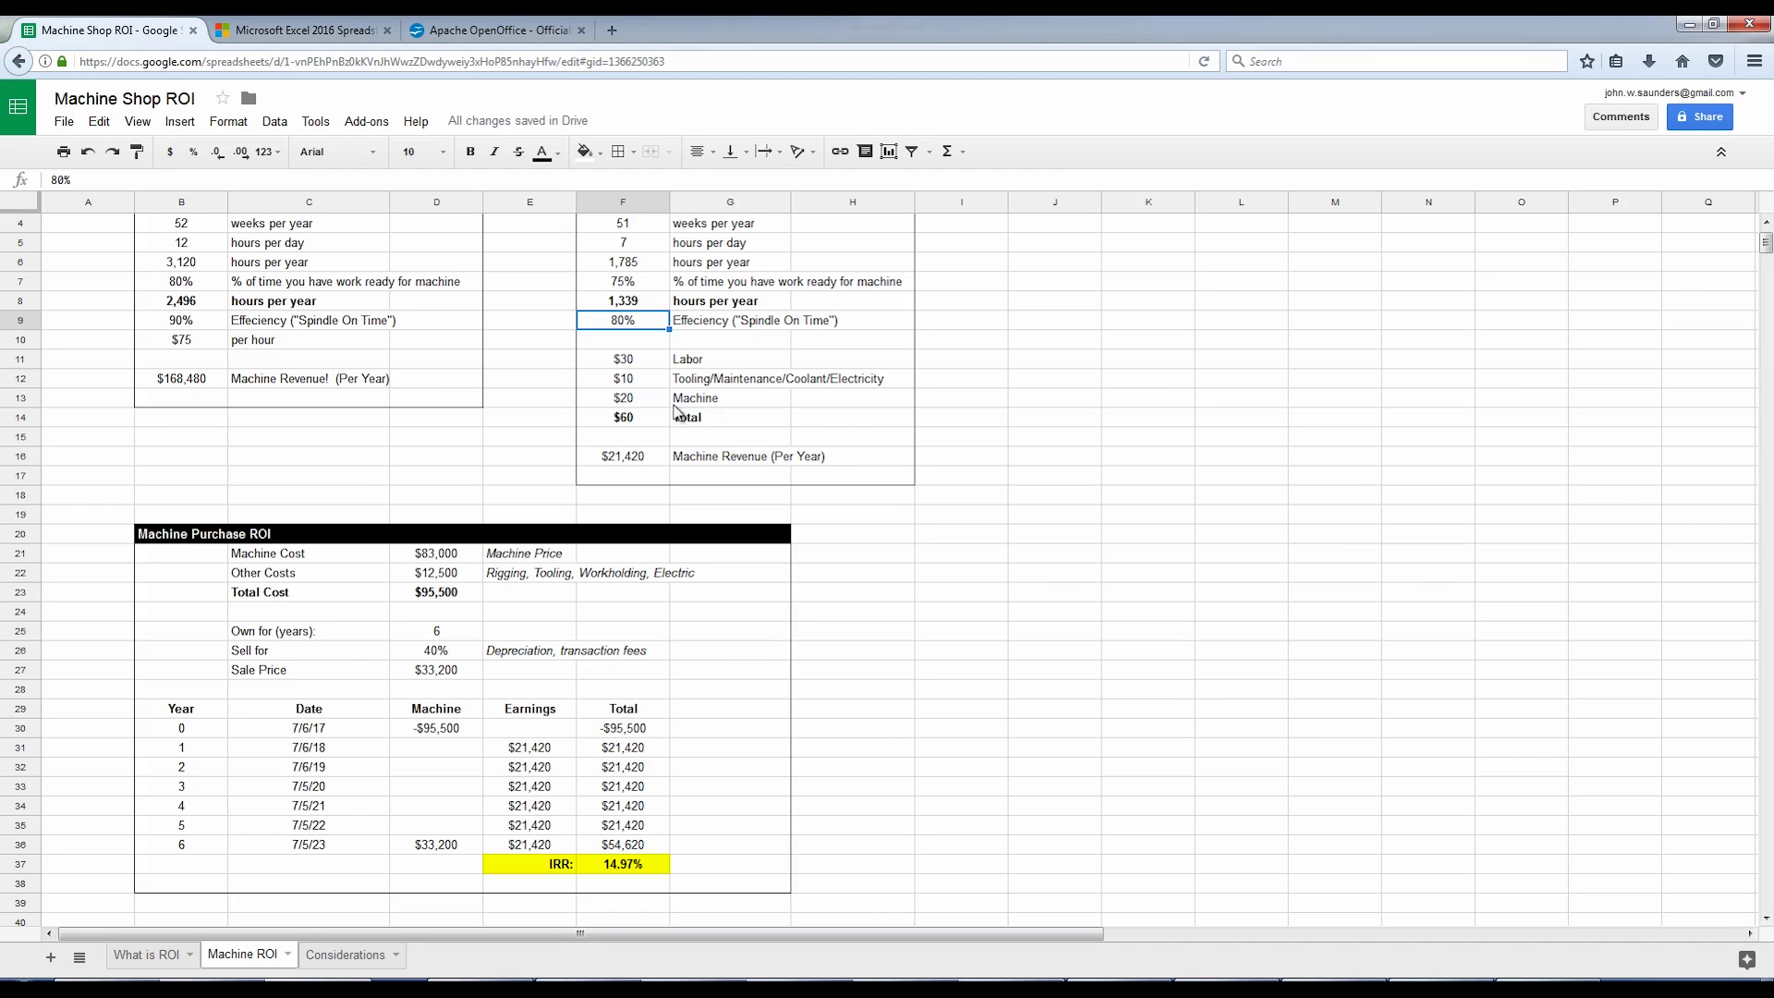
click(648, 459)
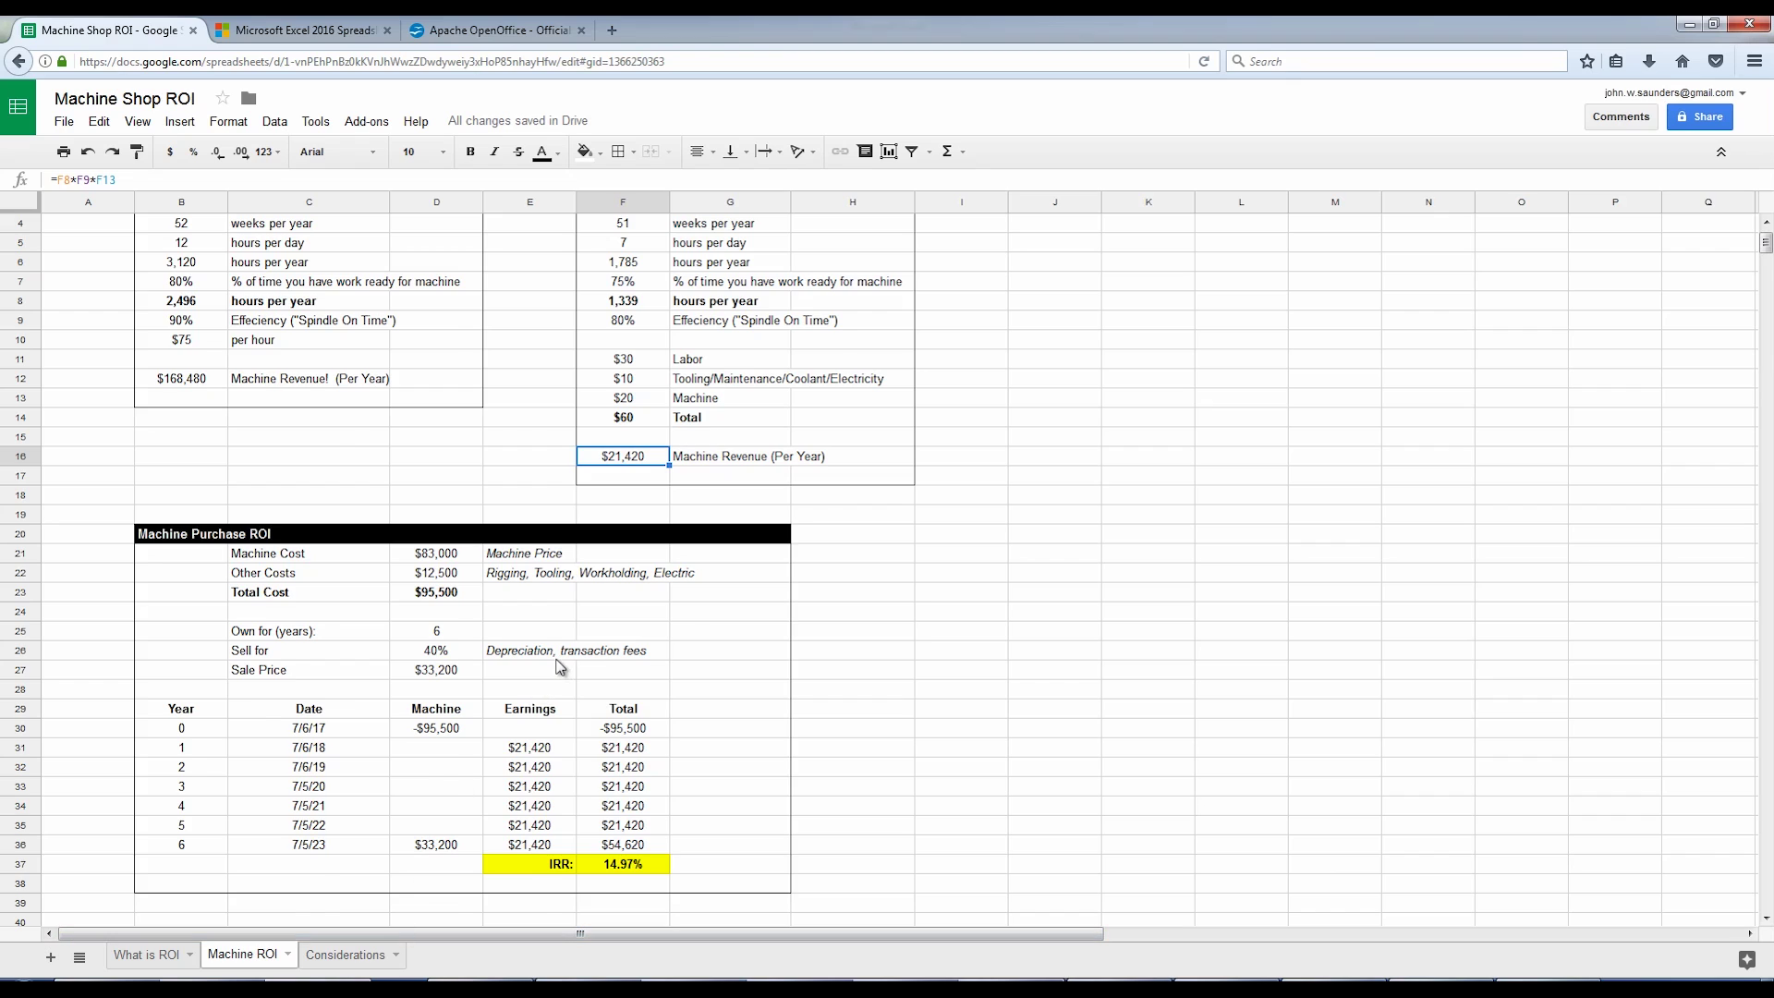
scroll(559, 667, up, 1)
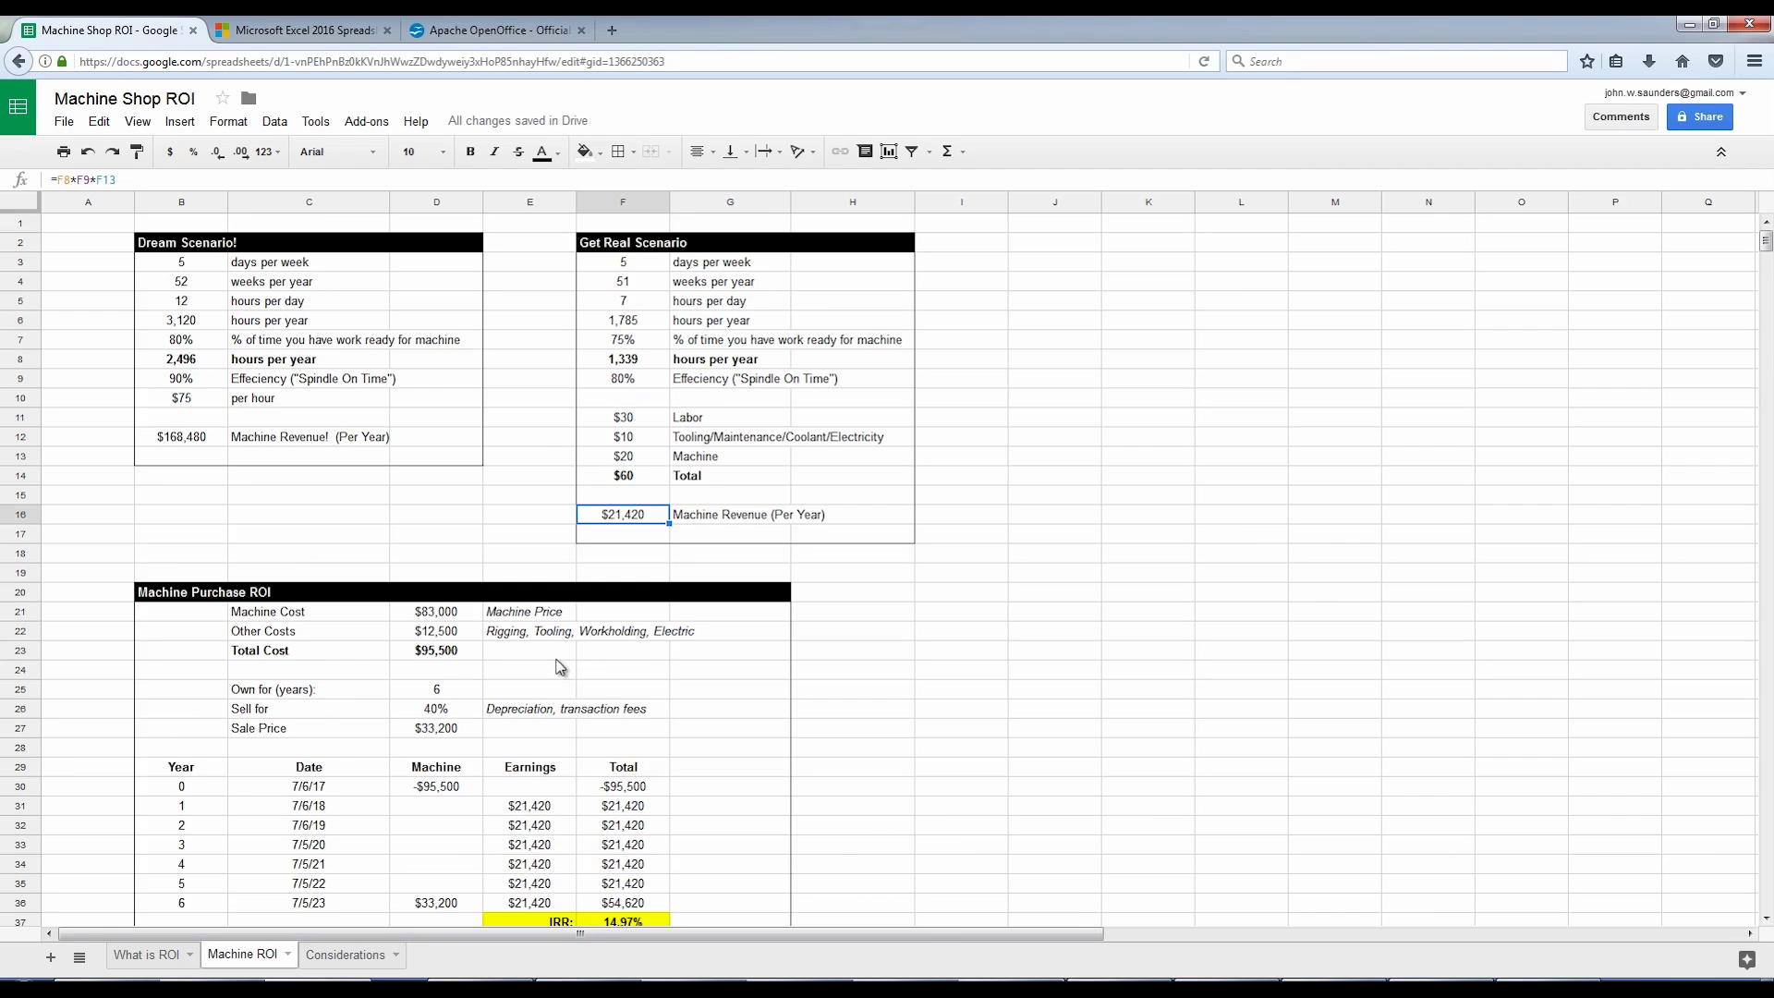
click(453, 616)
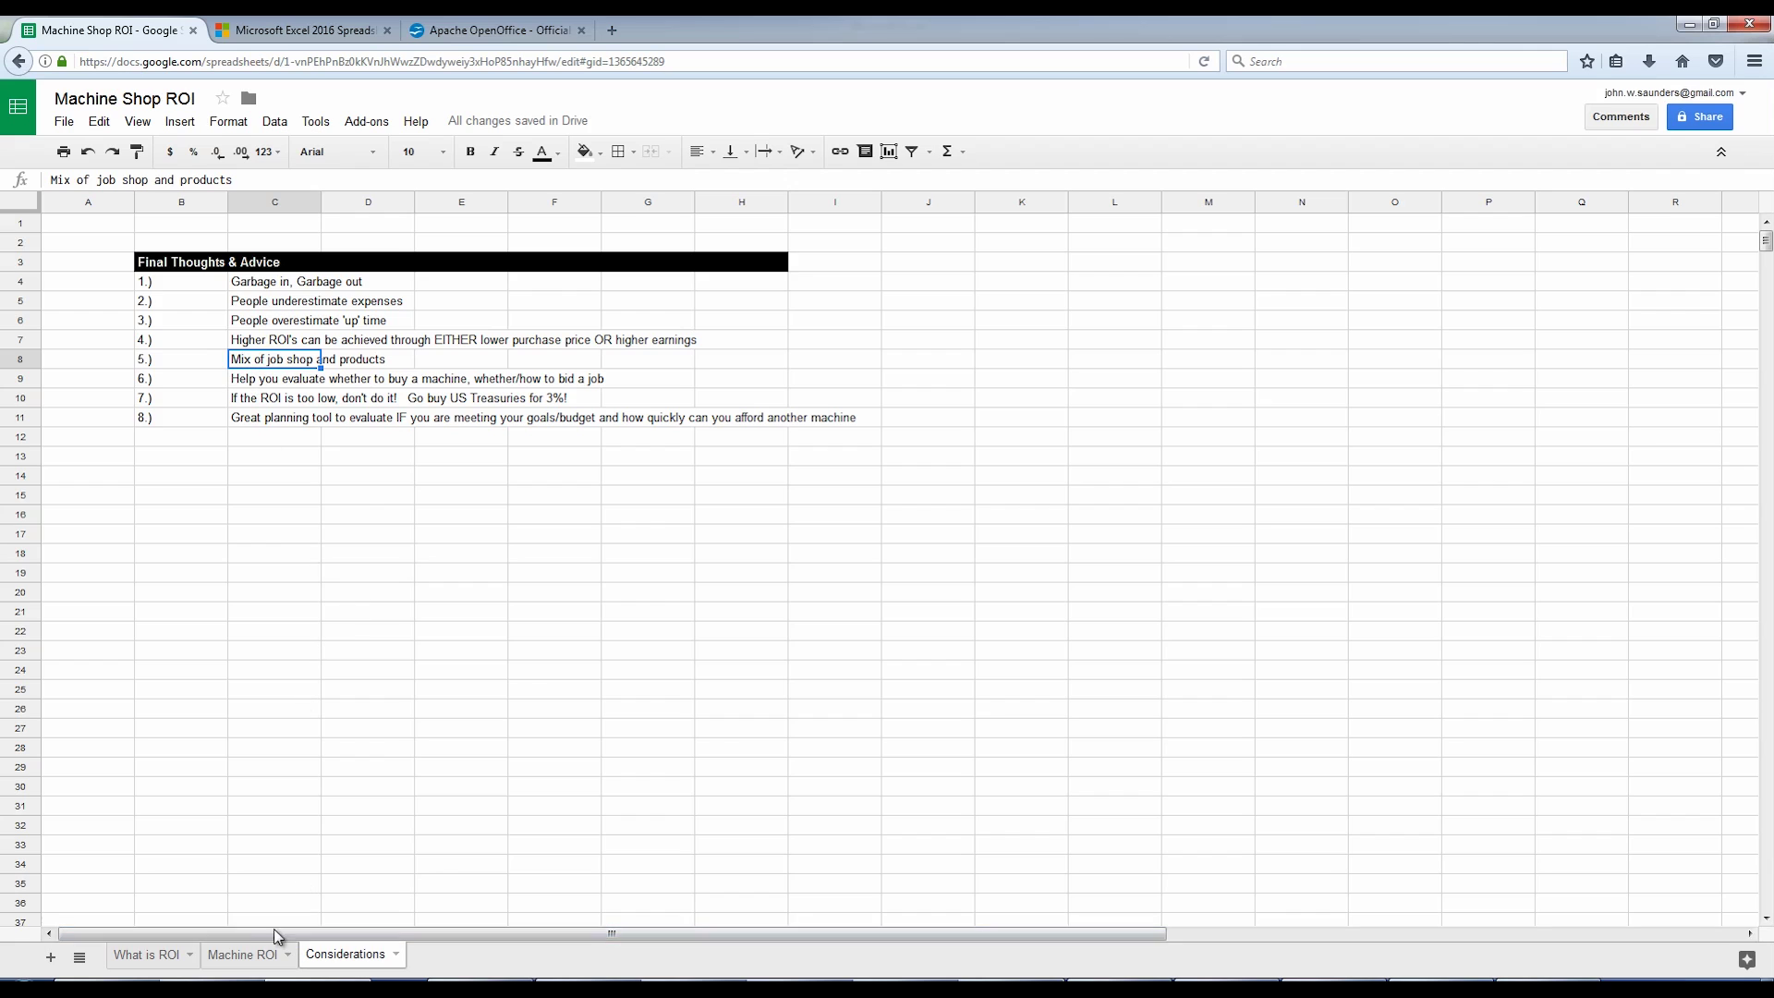
click(242, 954)
scroll(357, 564, up, 3)
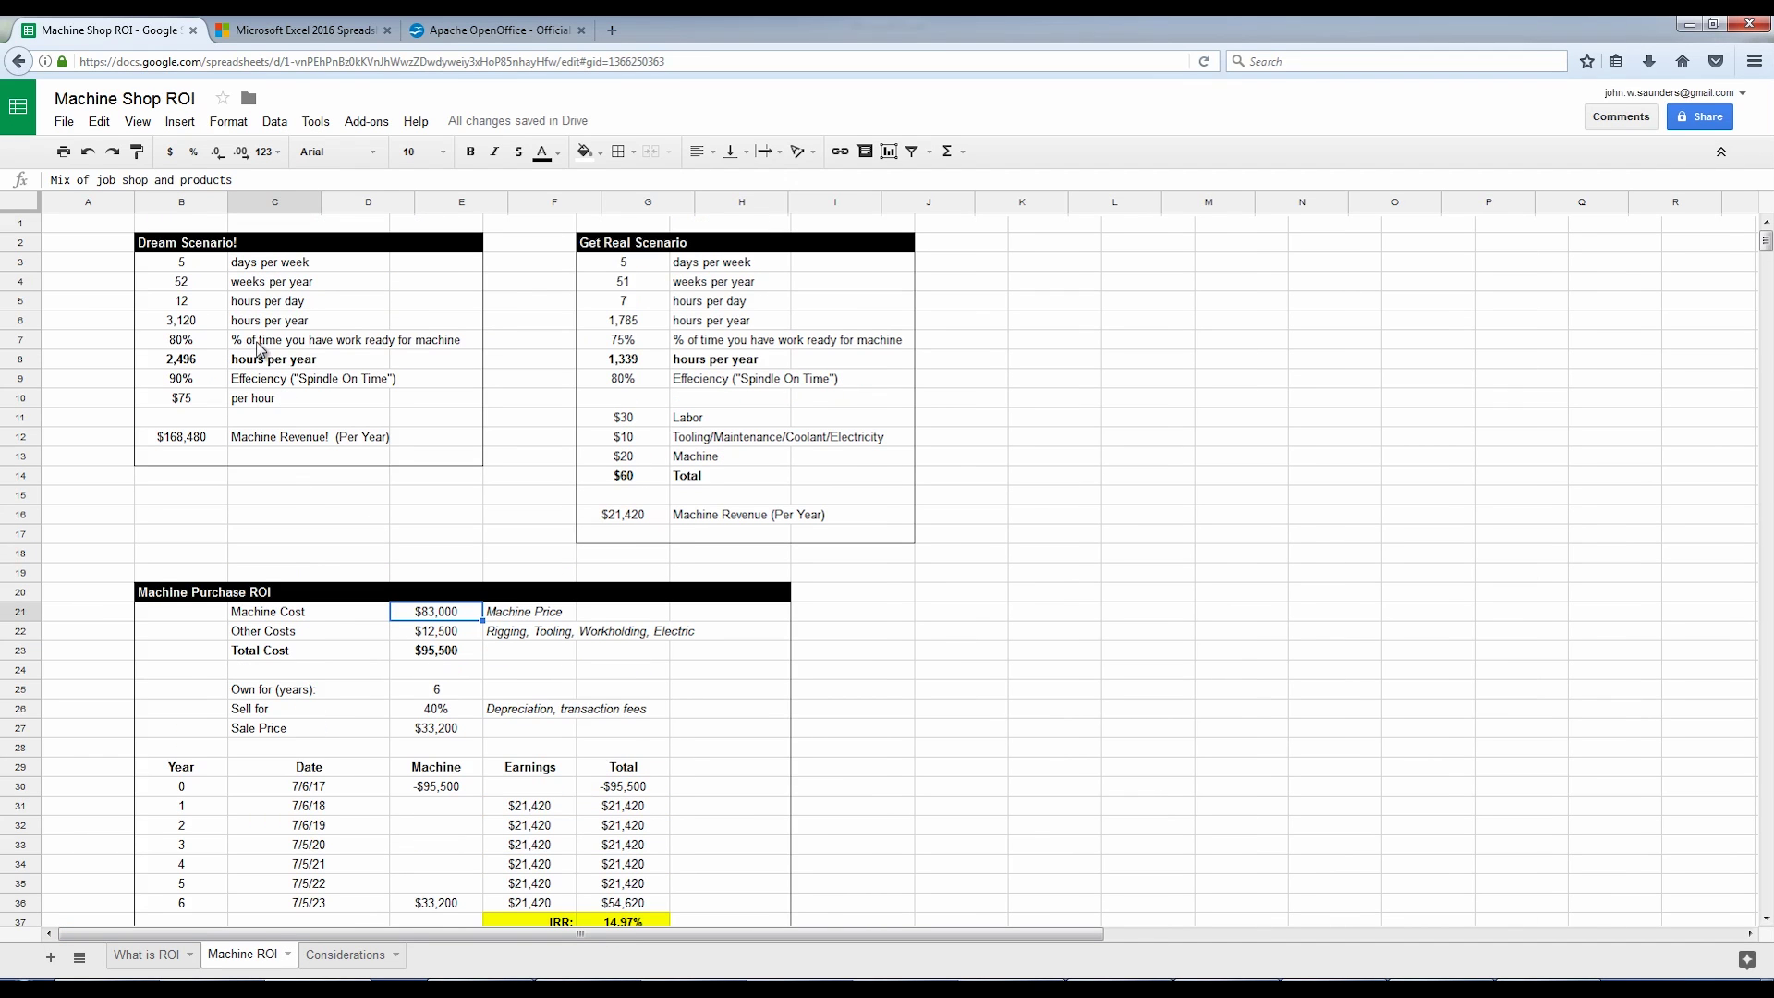
click(258, 343)
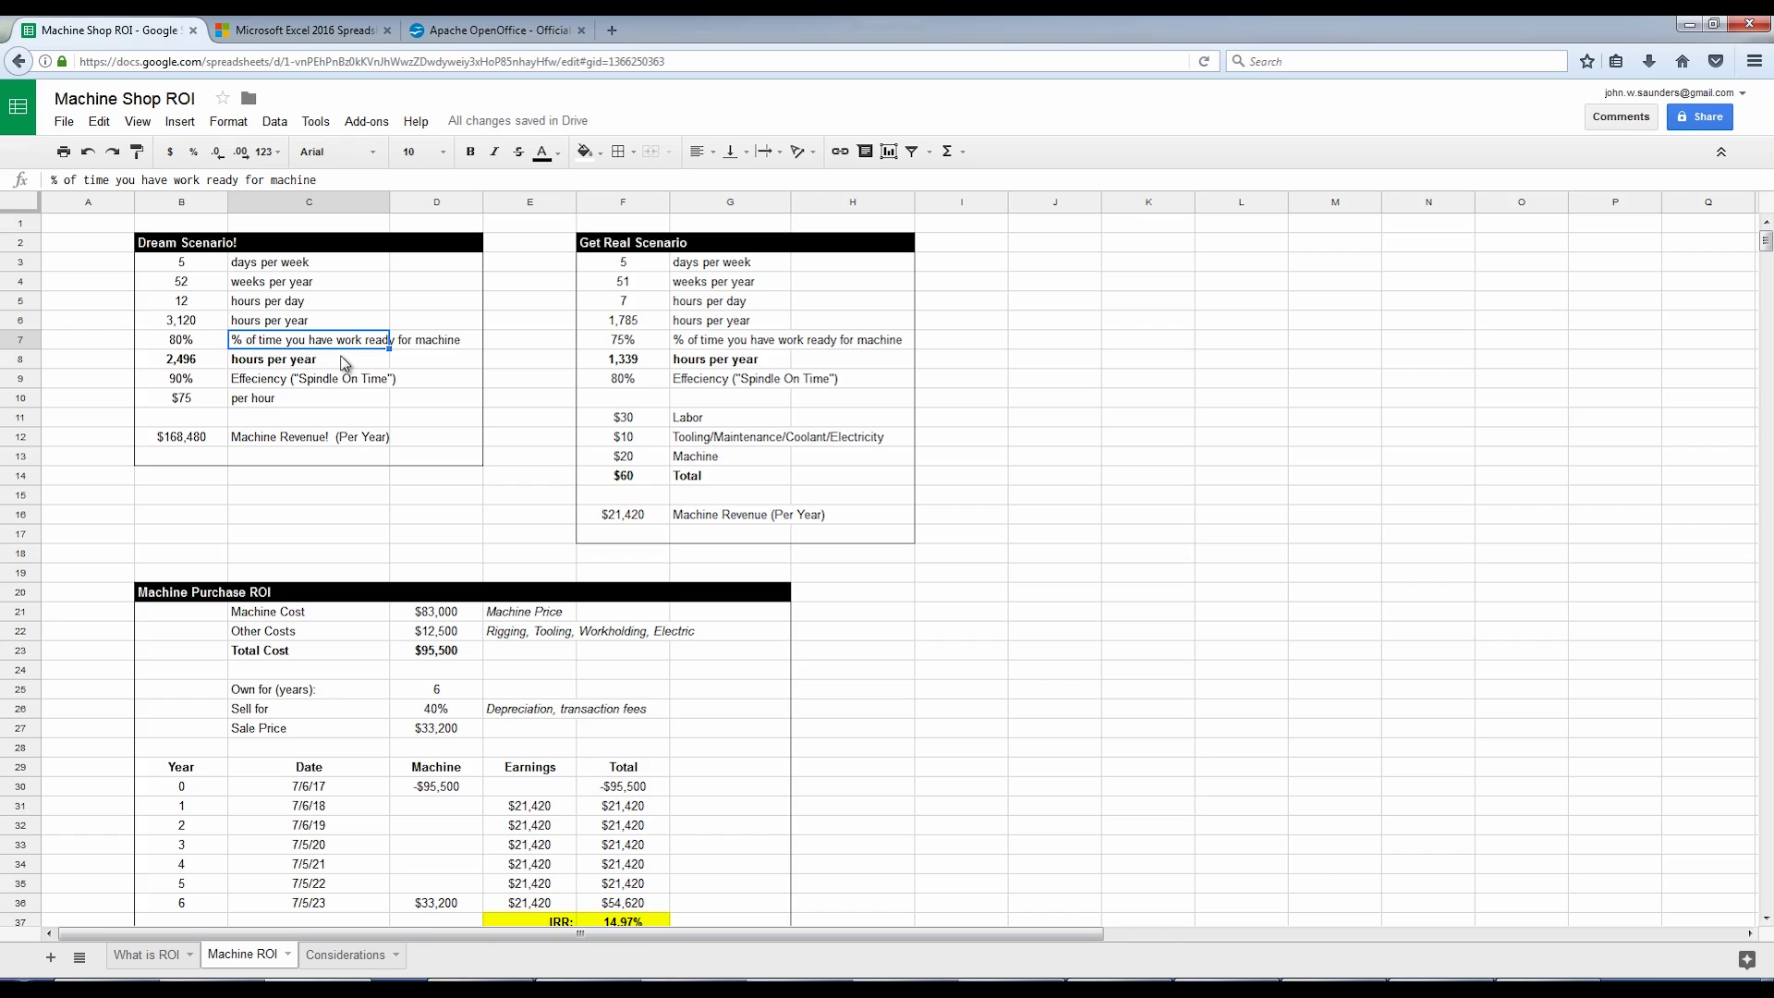
key(Right)
key(Right)
key(Right)
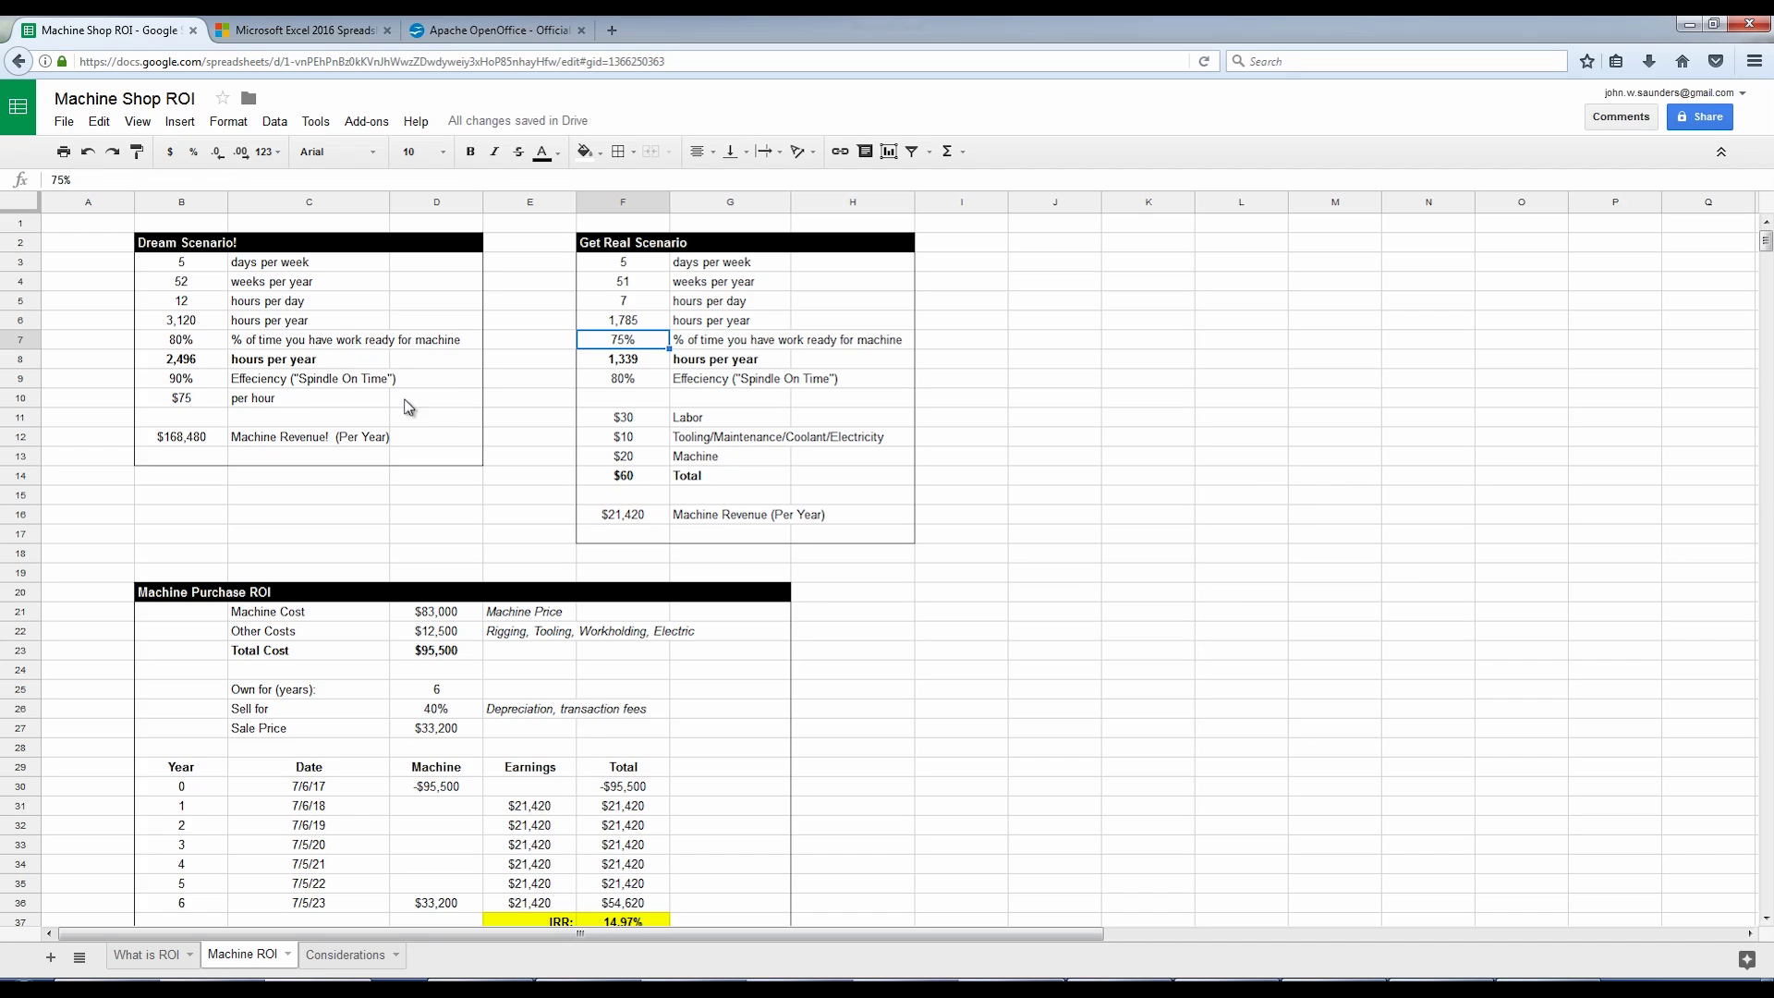
click(366, 954)
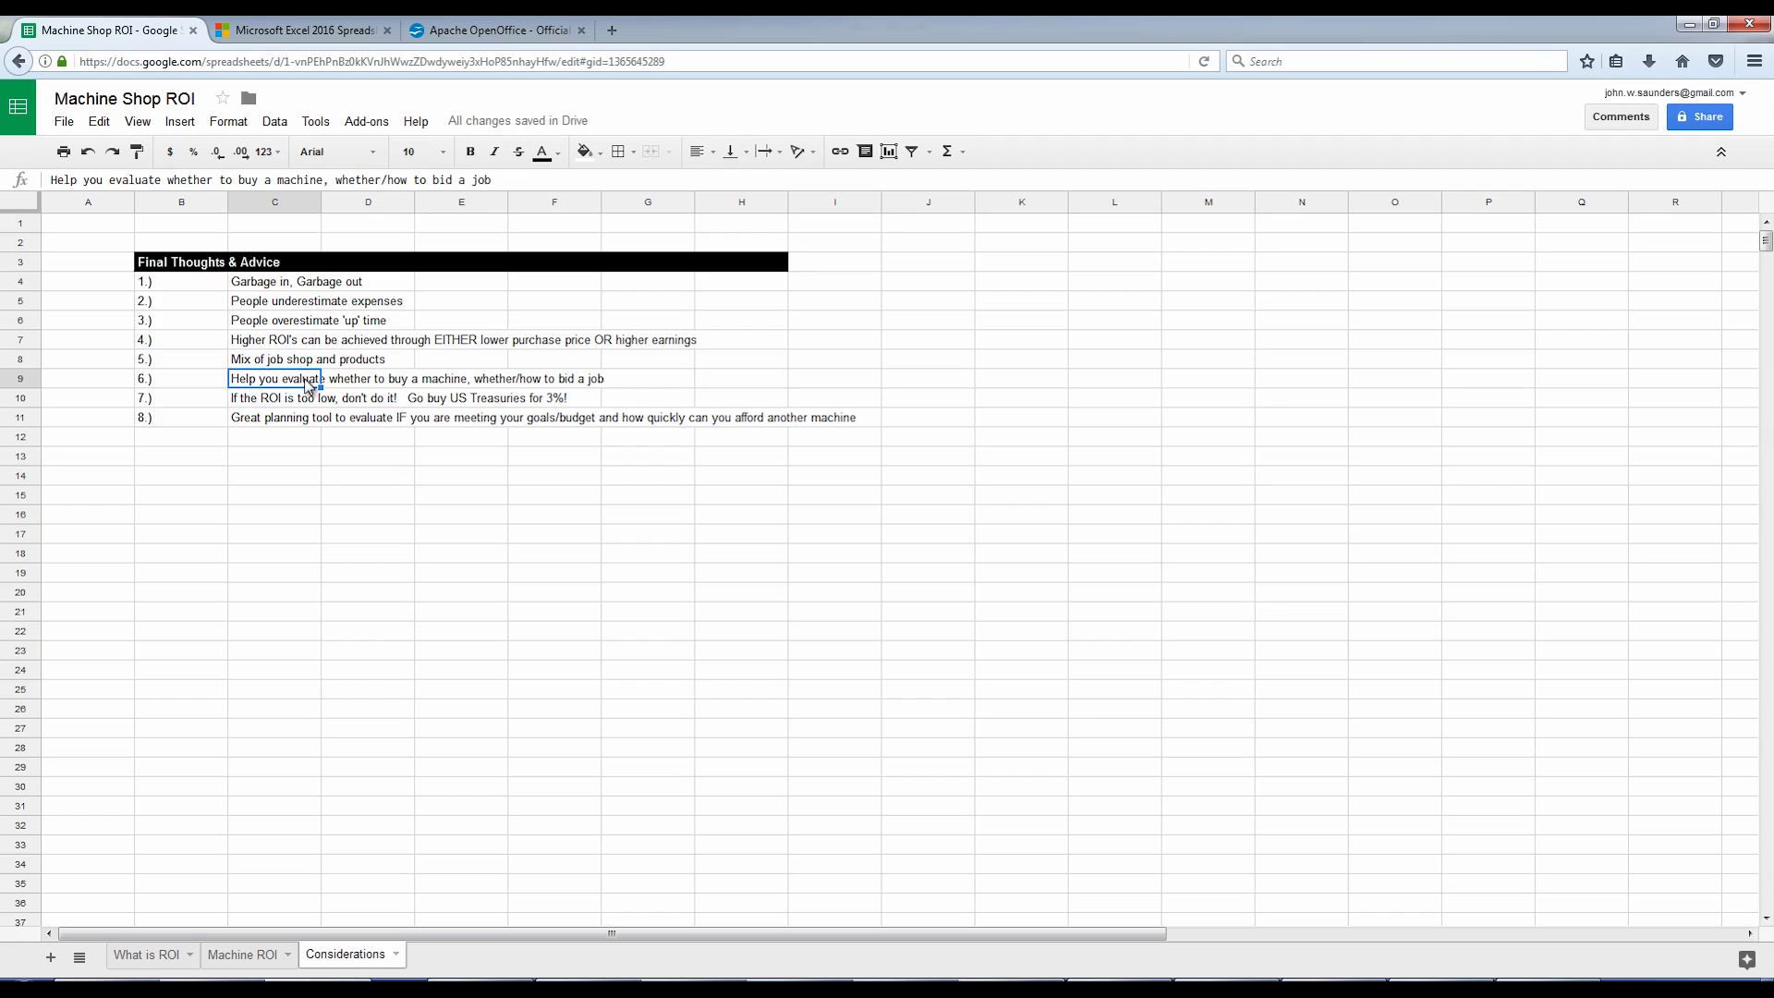
key(Left)
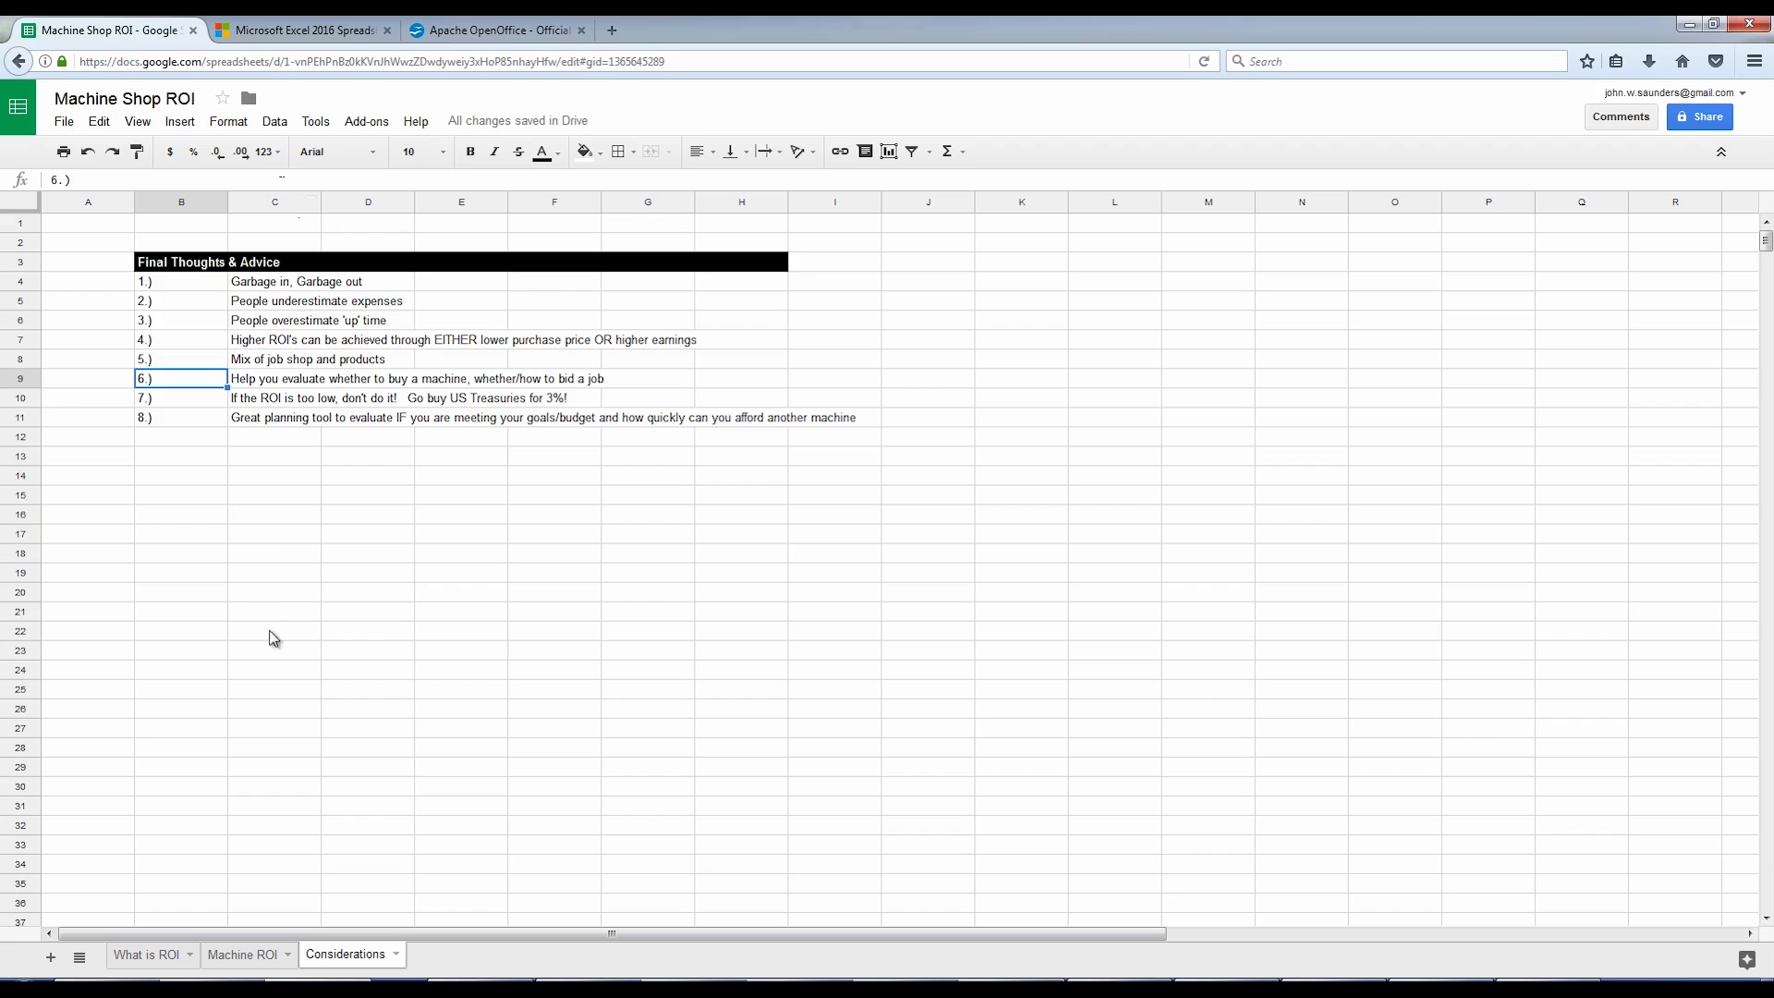
click(242, 955)
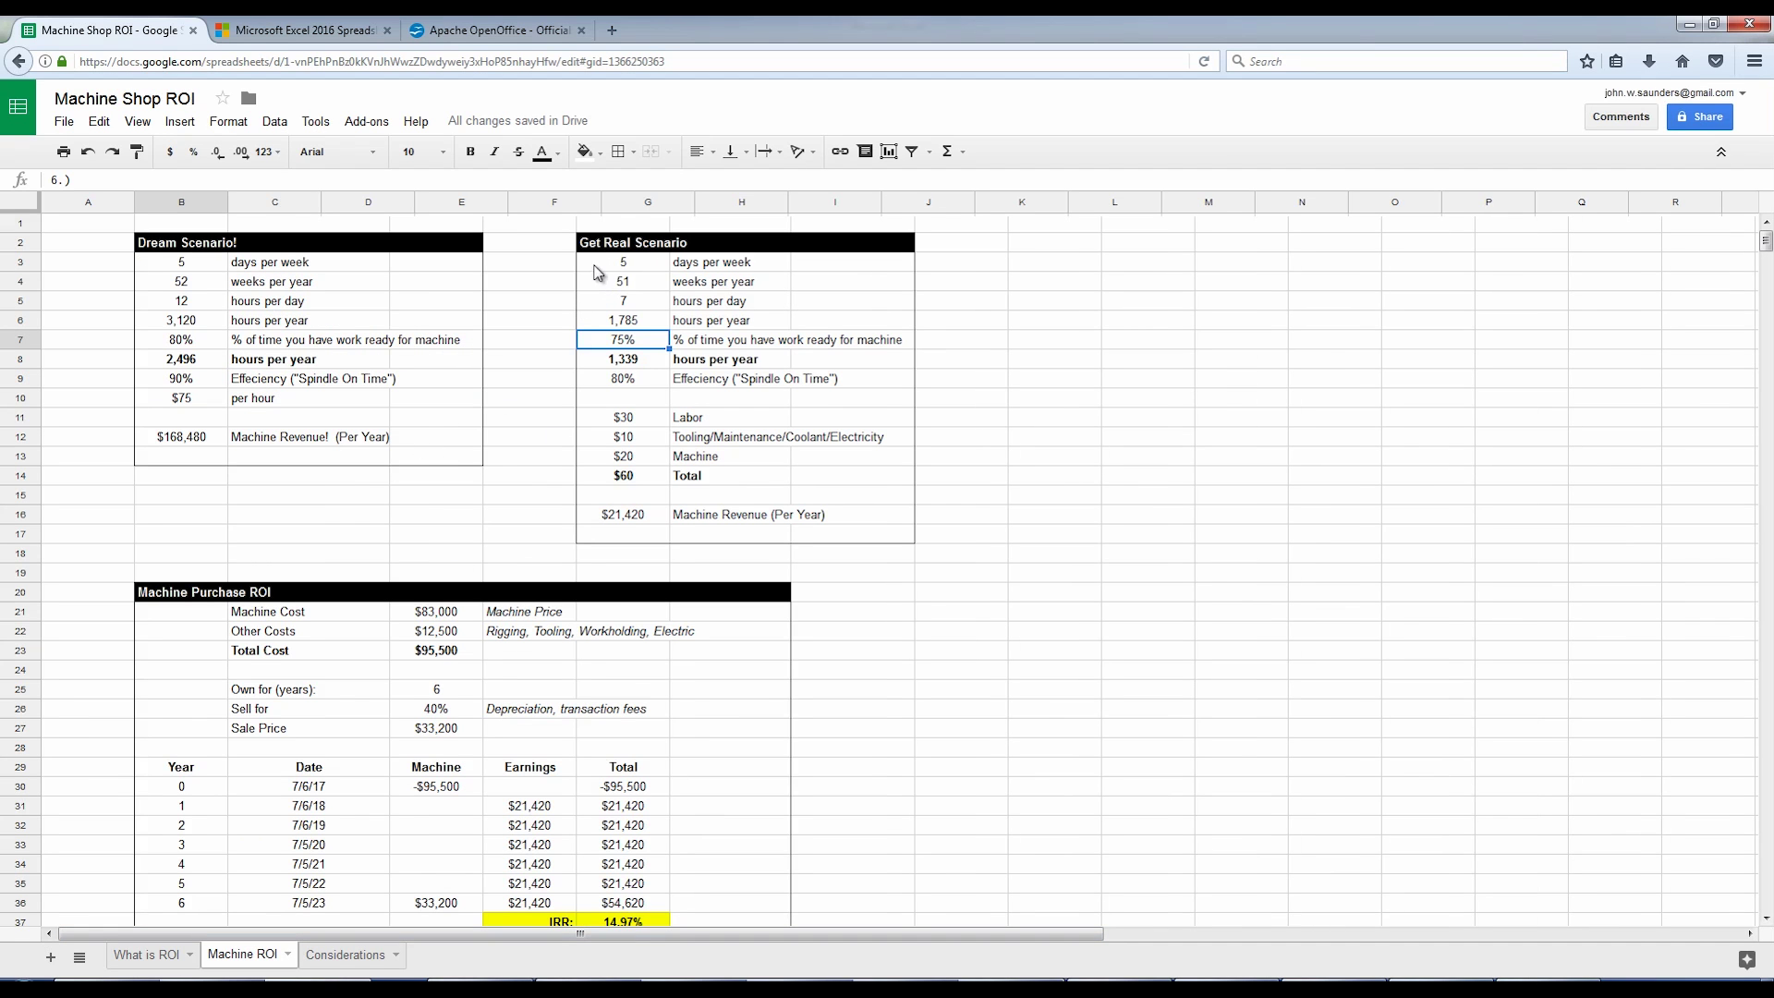
click(616, 519)
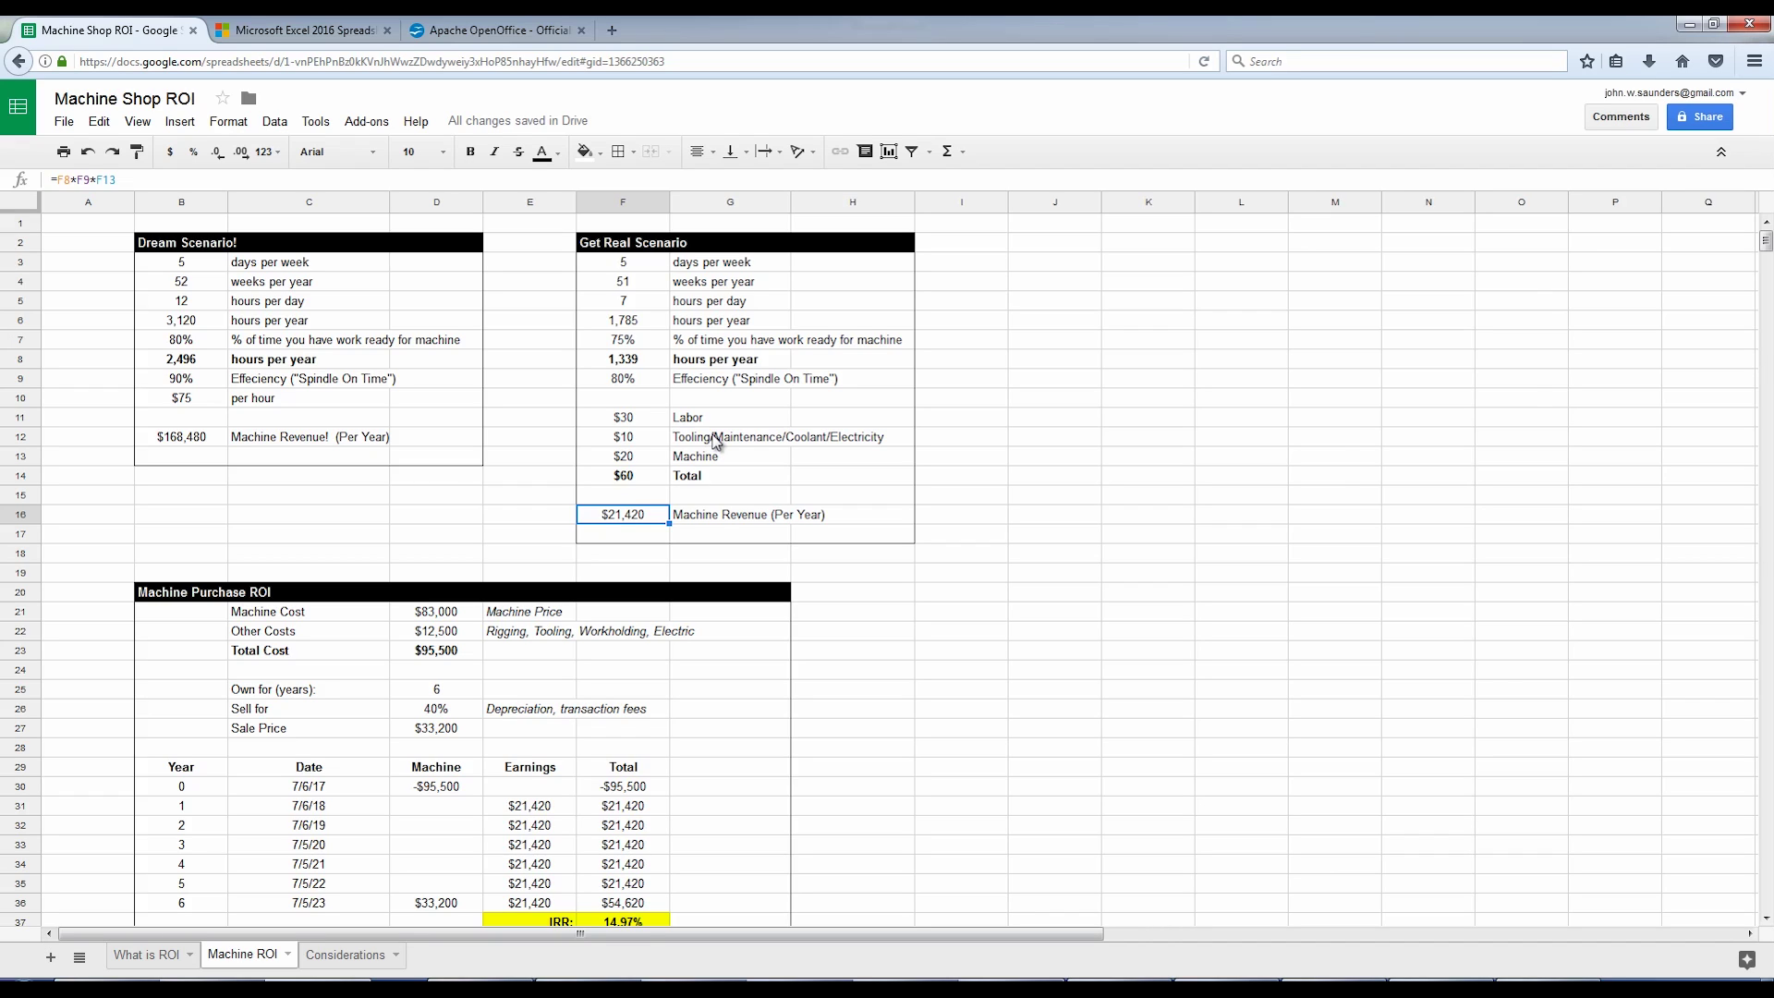
click(345, 955)
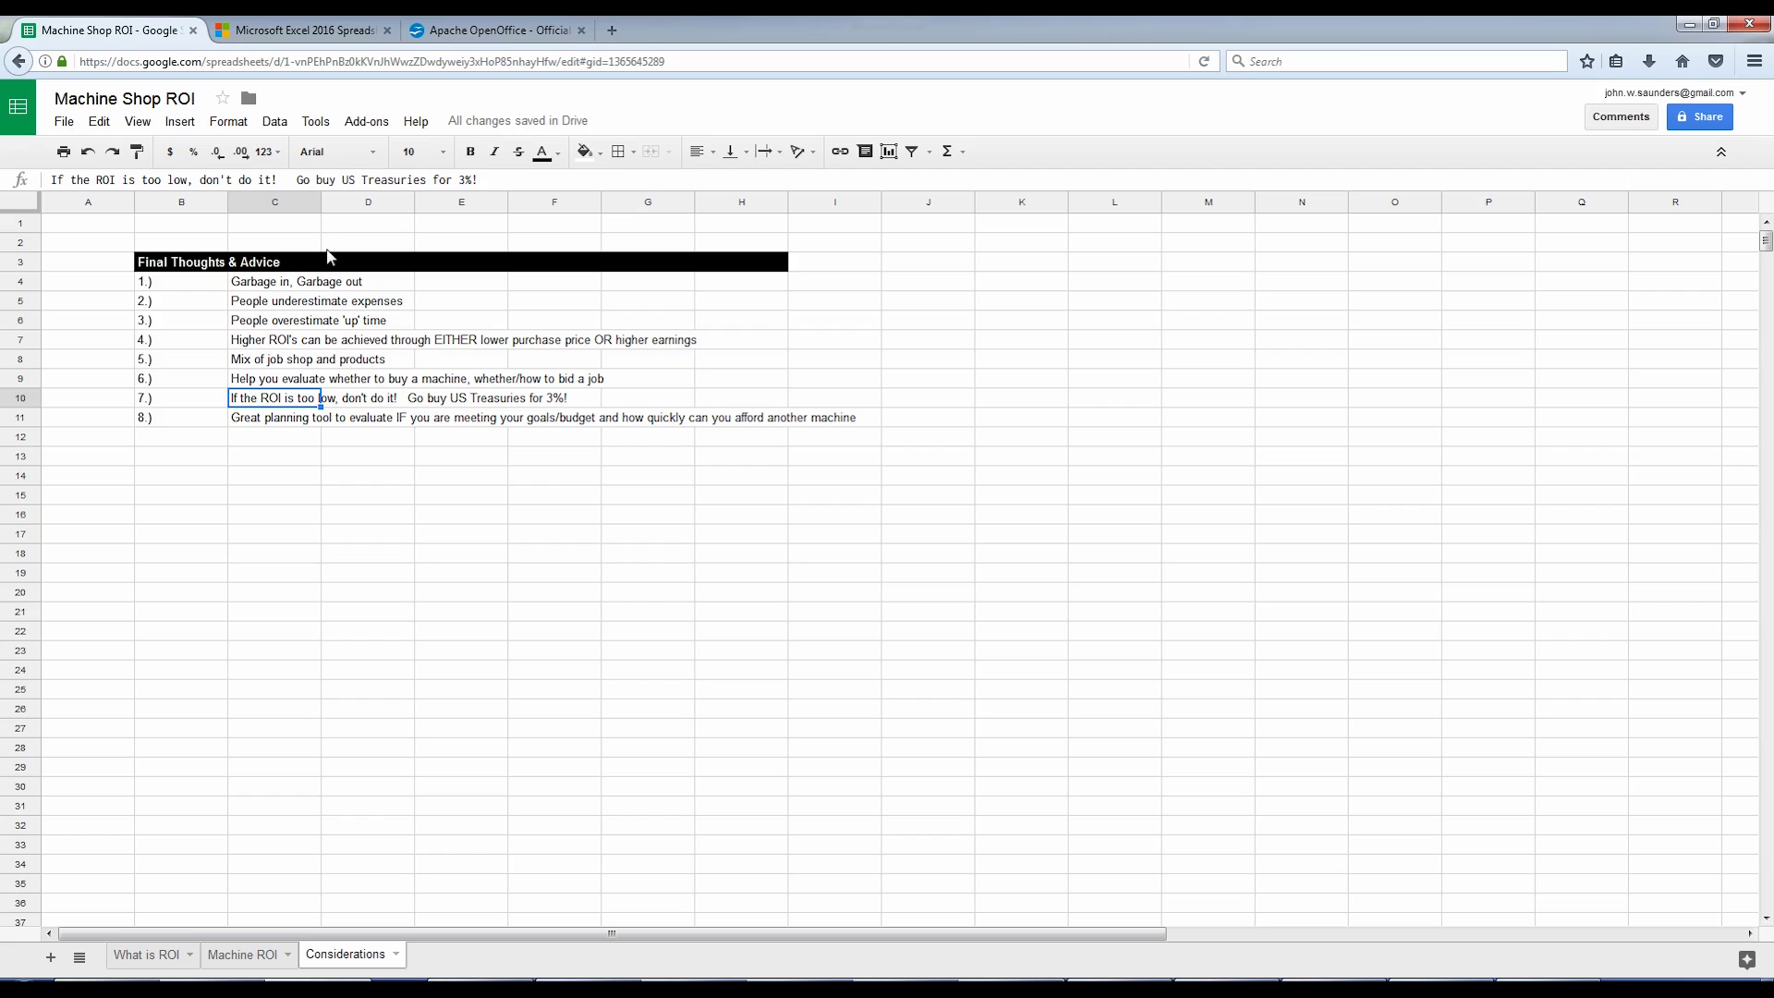
click(248, 958)
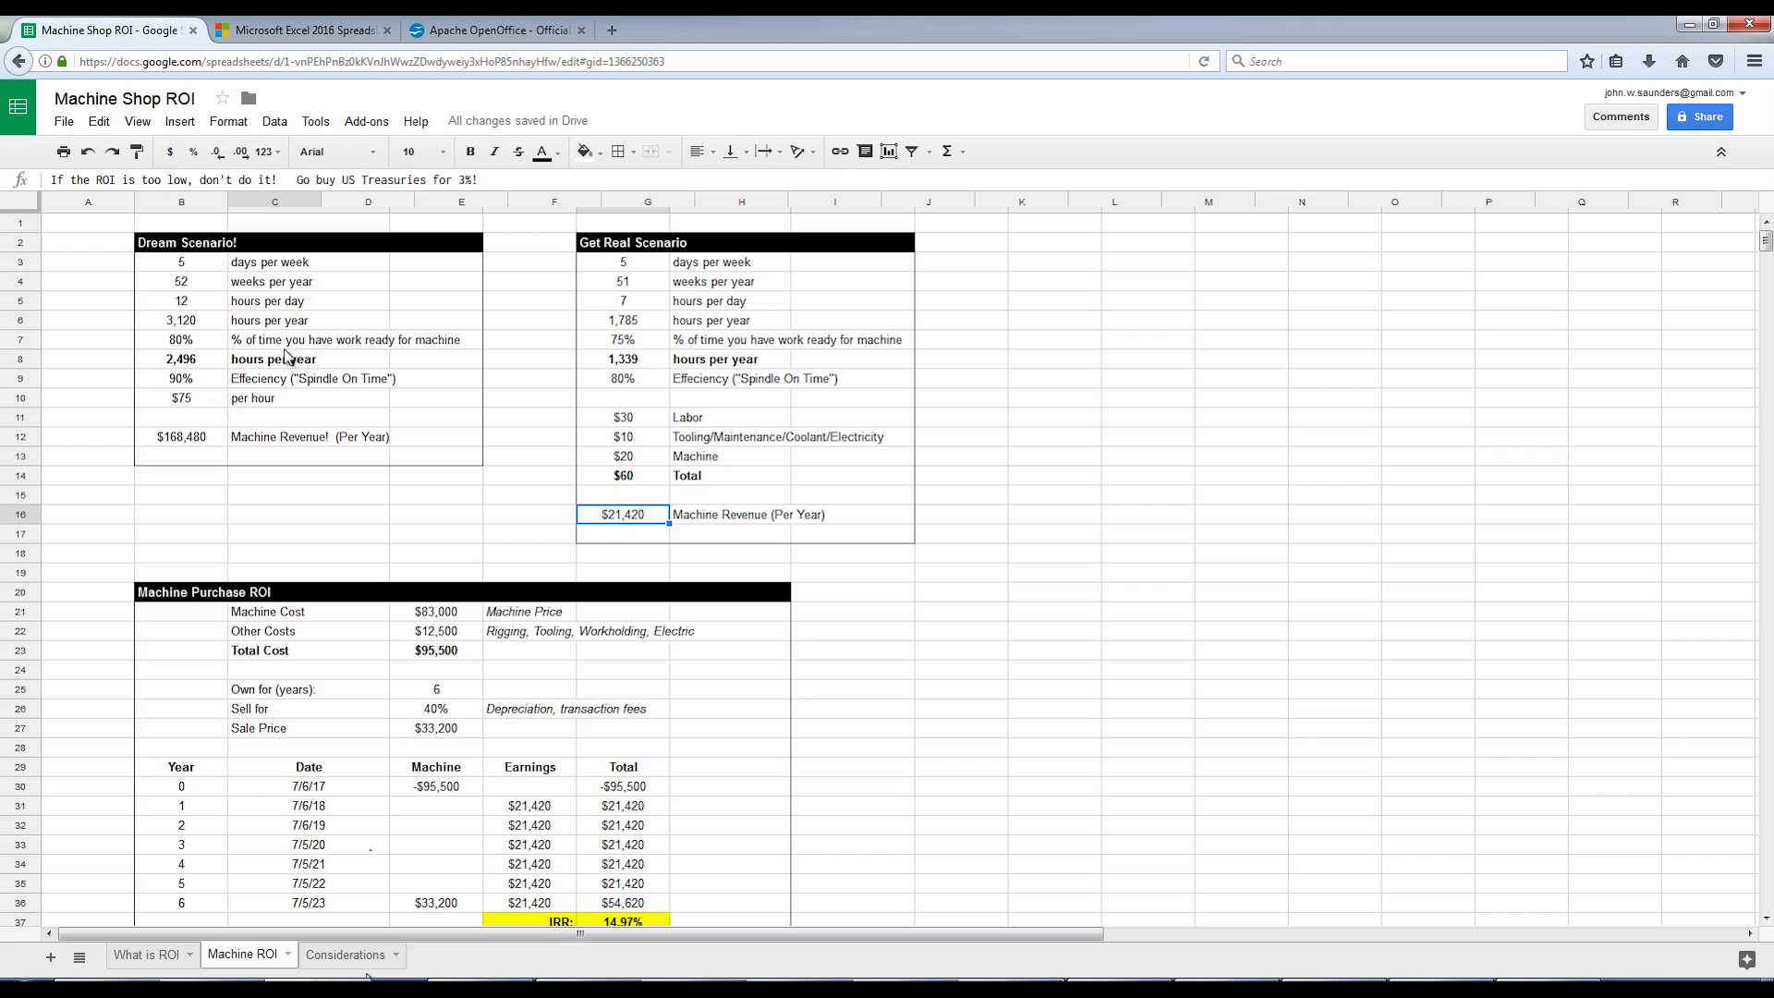
click(588, 520)
scroll(614, 527, down, 1)
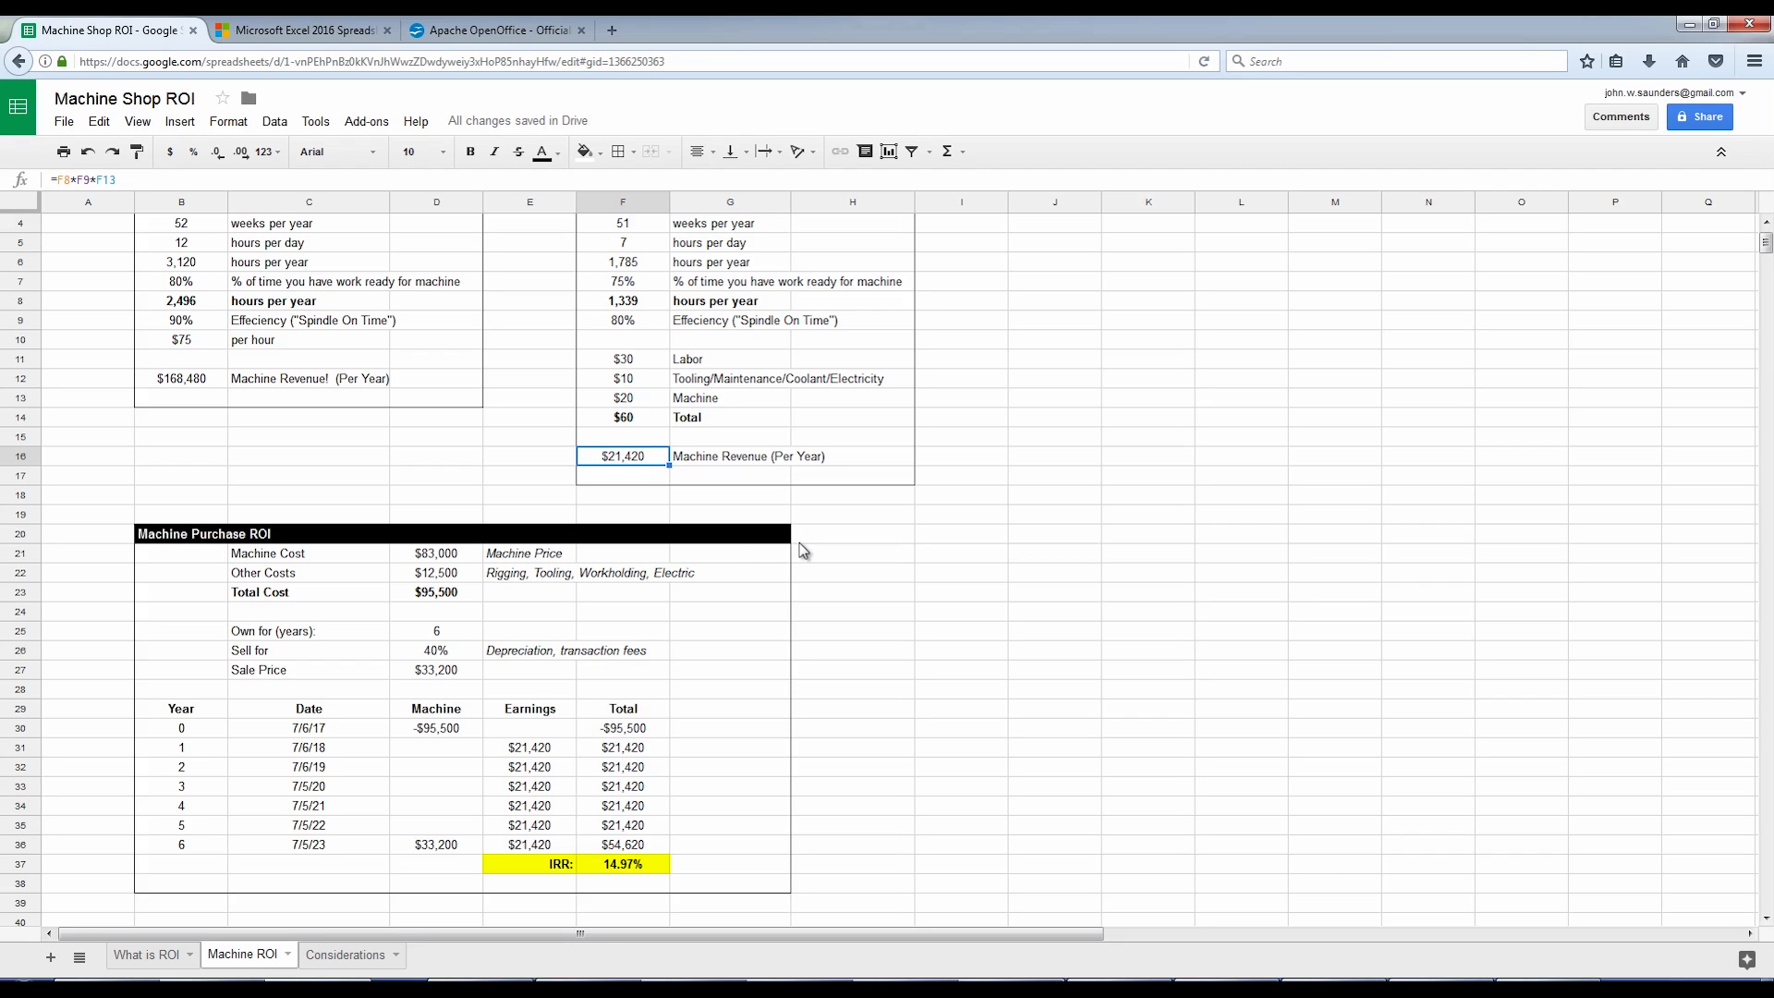
key(ctrl+shift+Page_Down)
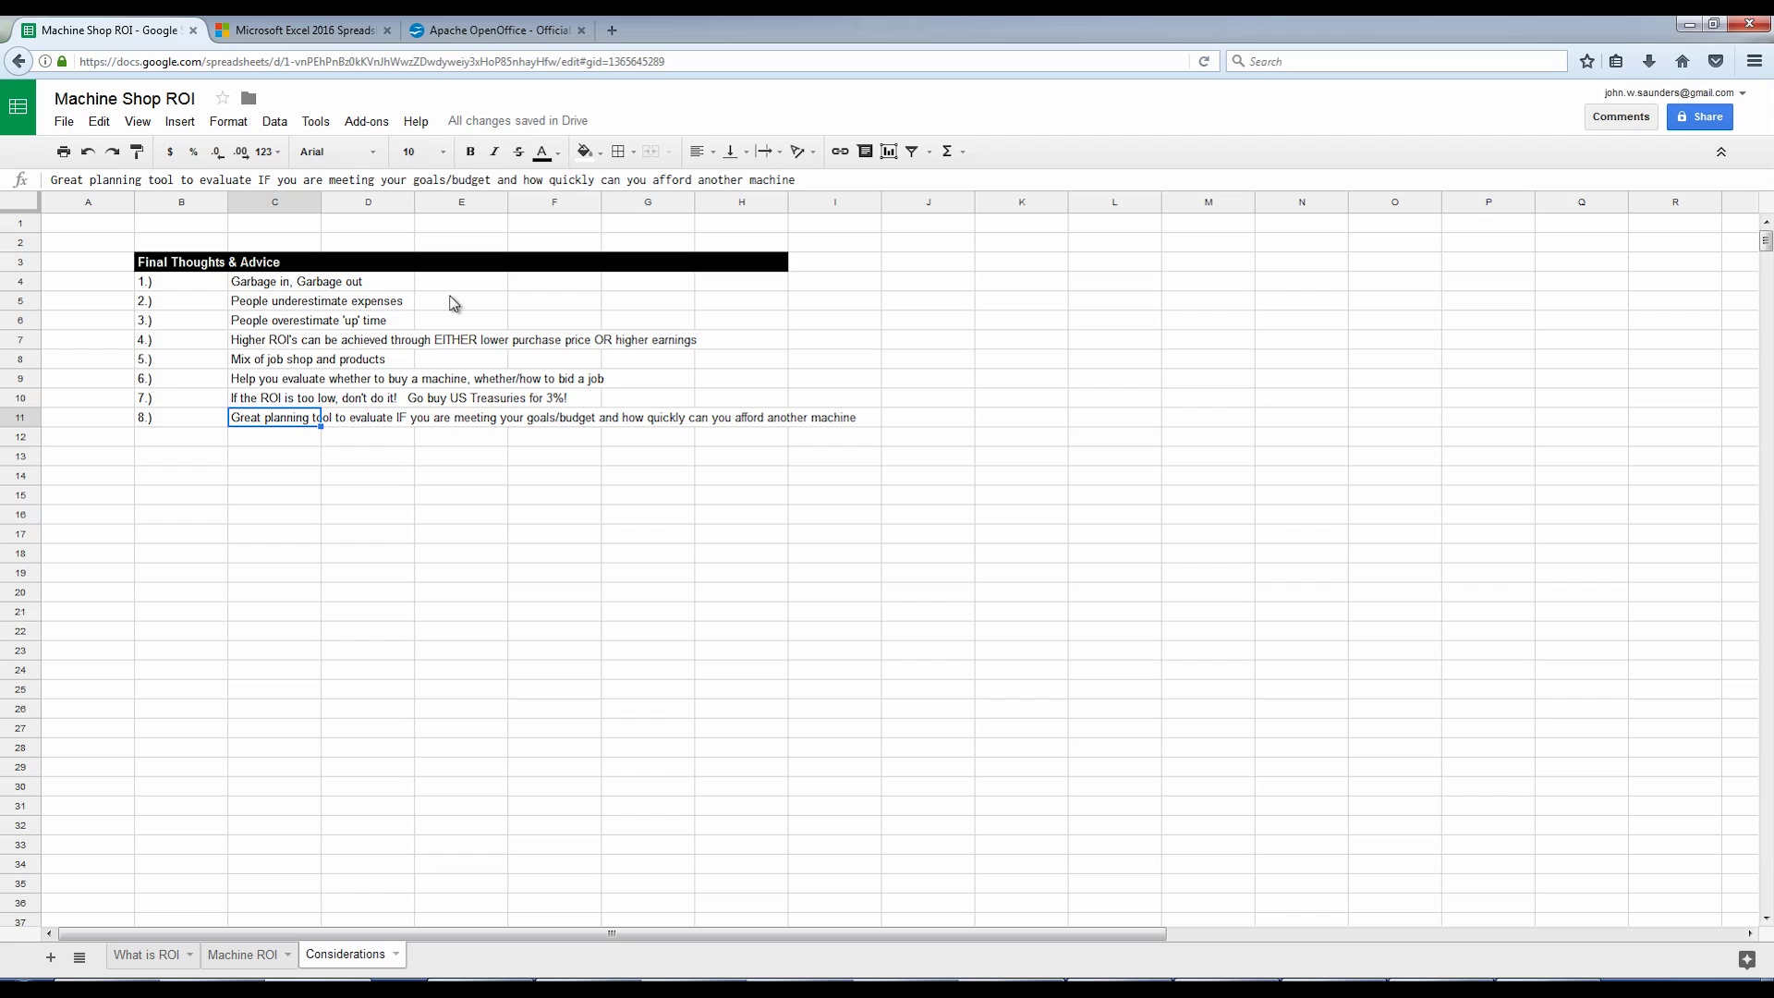
click(231, 960)
scroll(620, 453, up, 1)
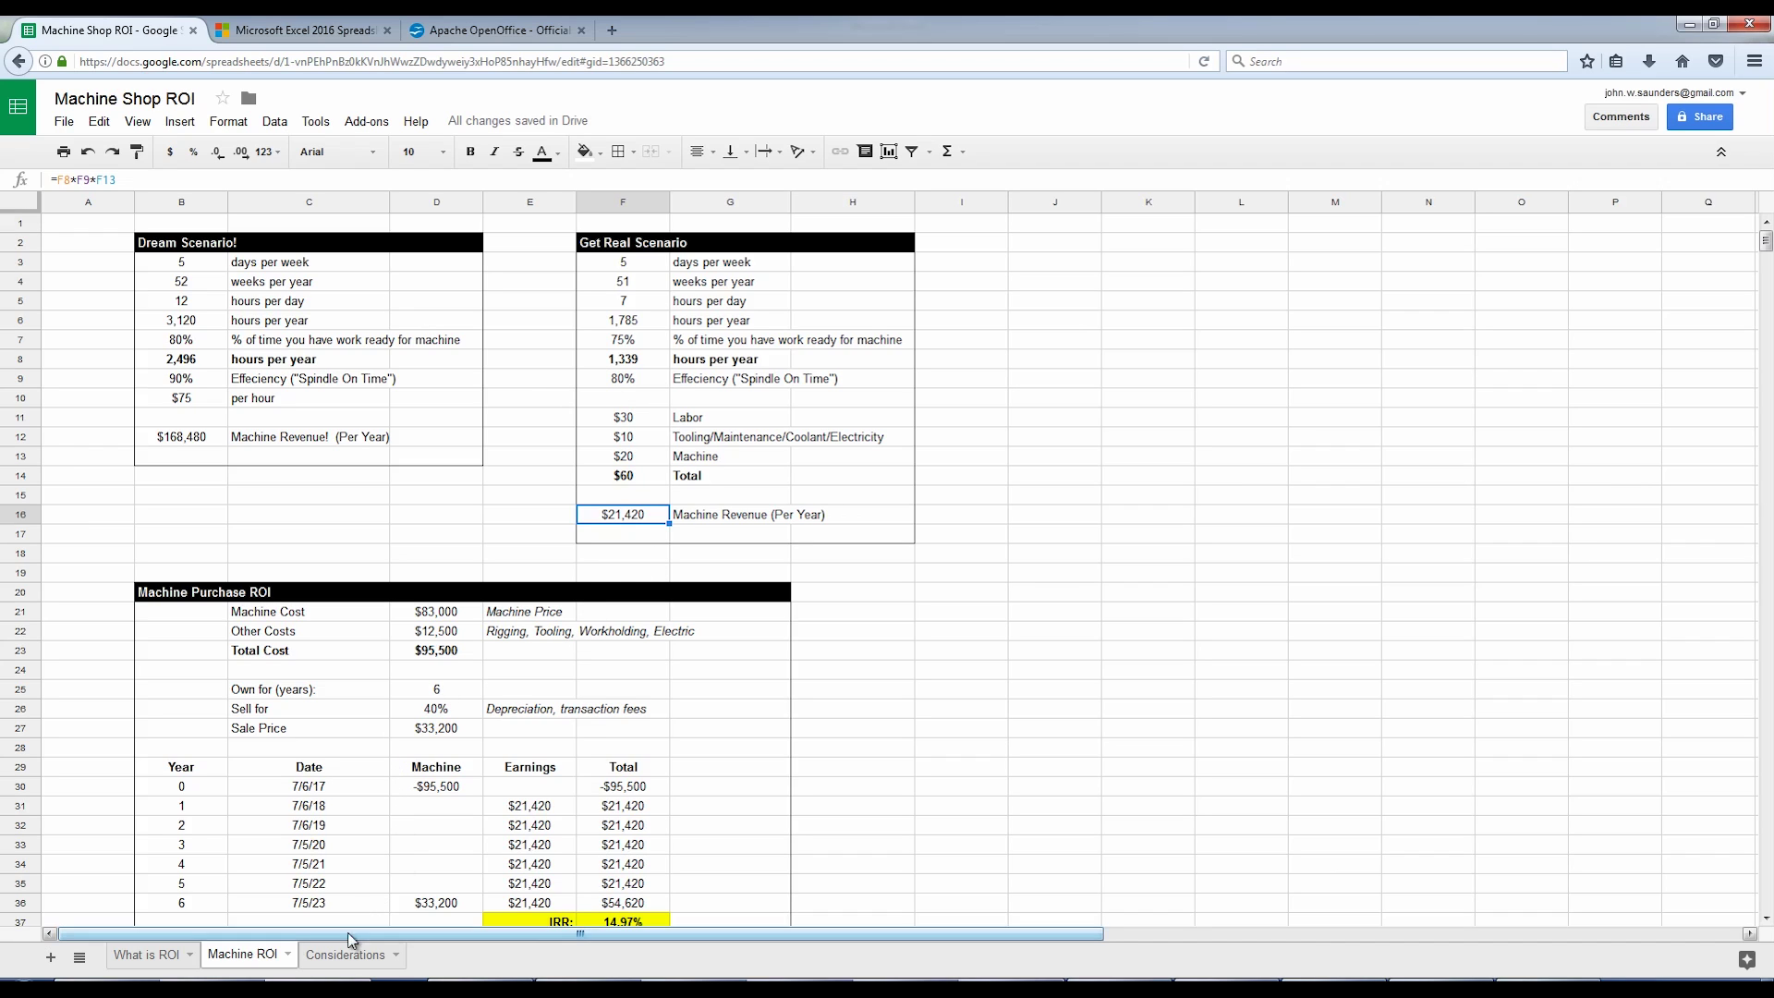
click(331, 961)
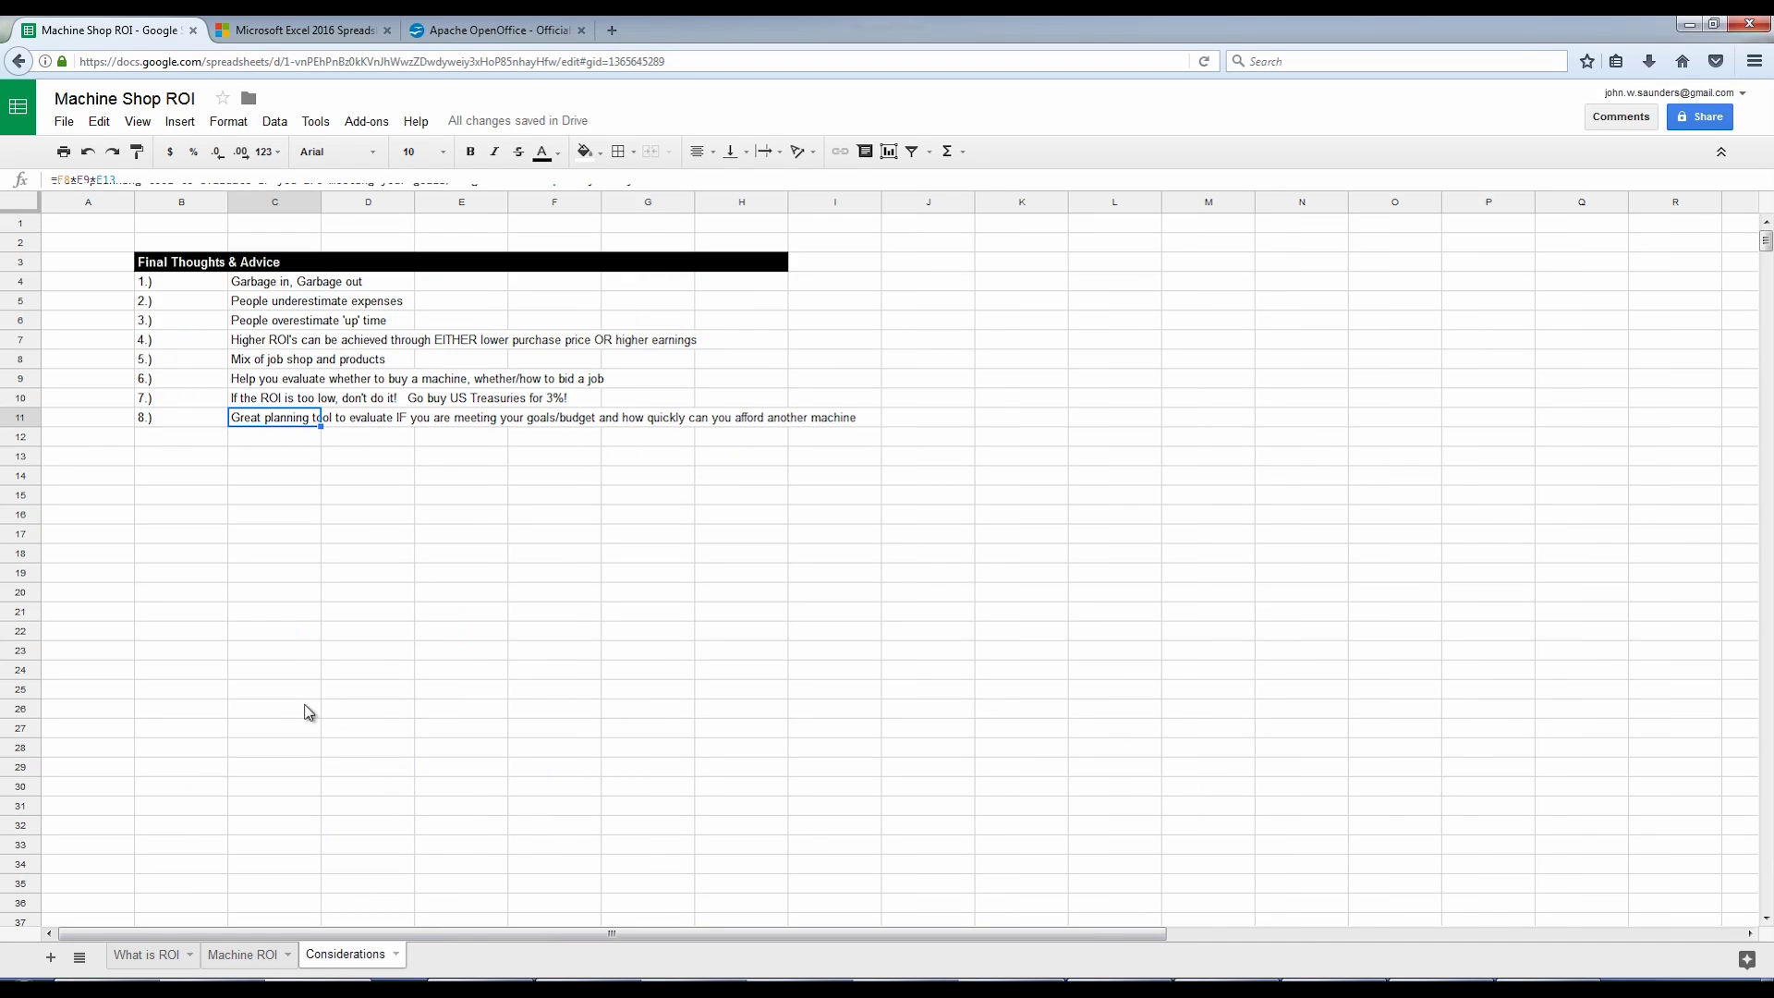